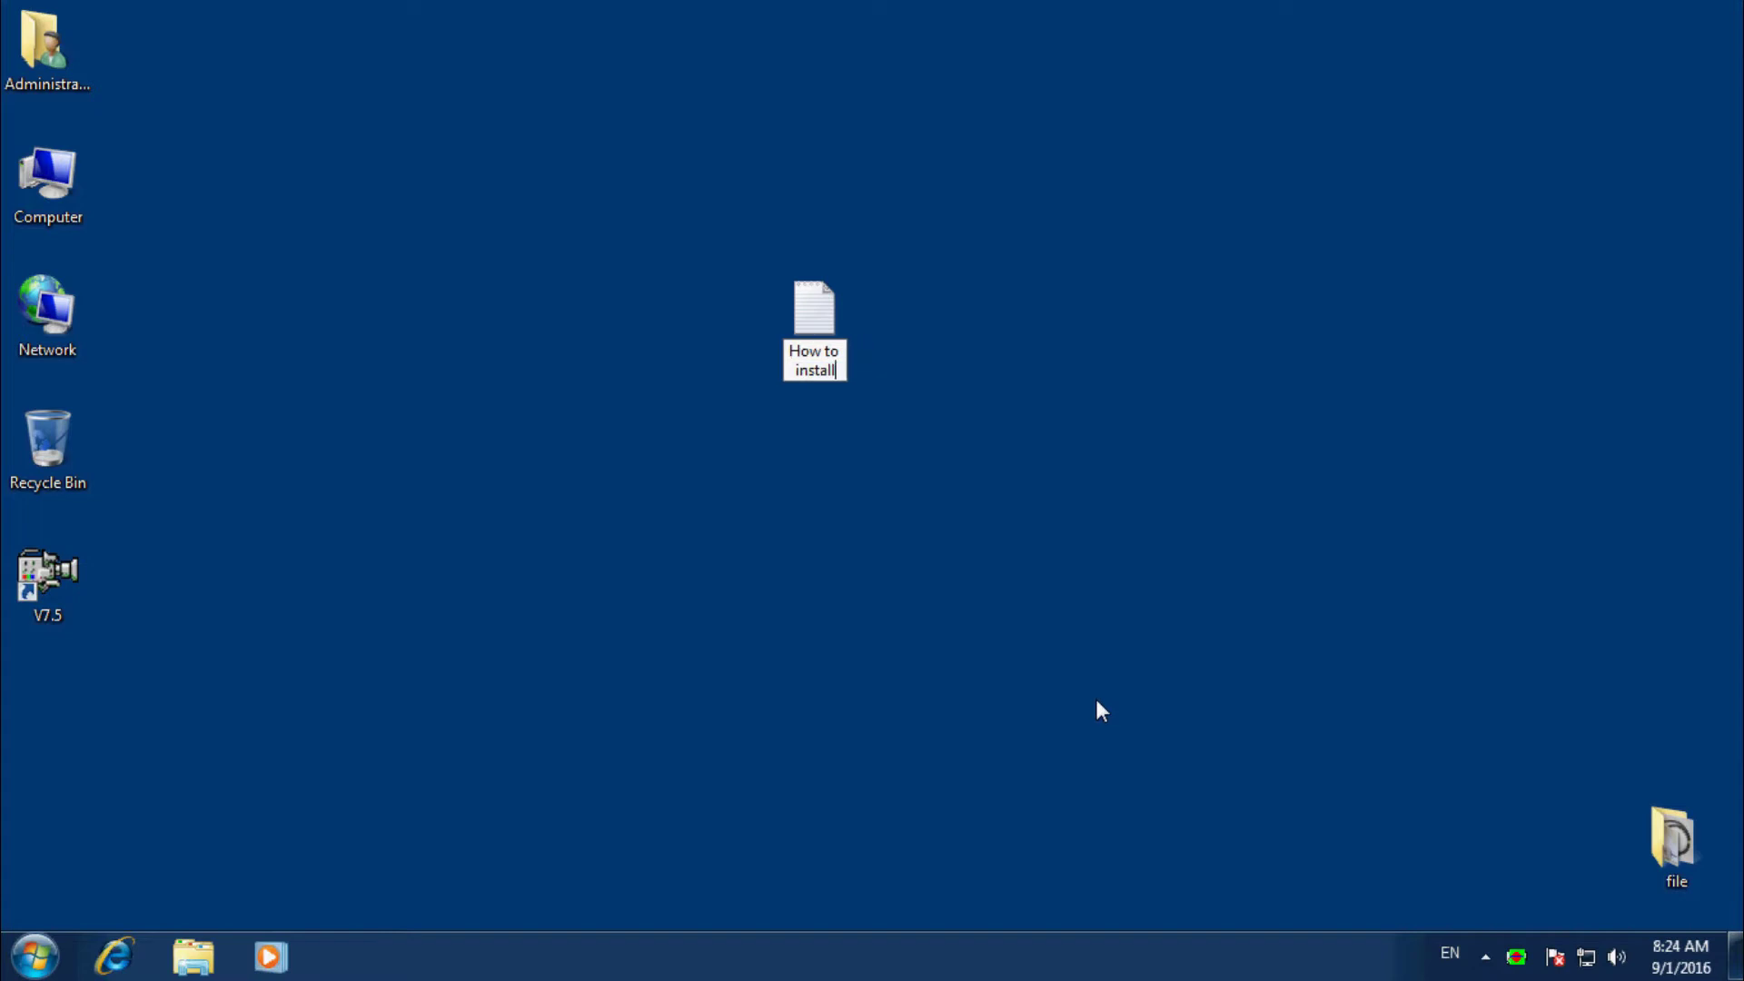
Rename the desktop text file to 'How to install the KDM monitoring software' and open it.
{"action": "type", "text": "KDM m"}
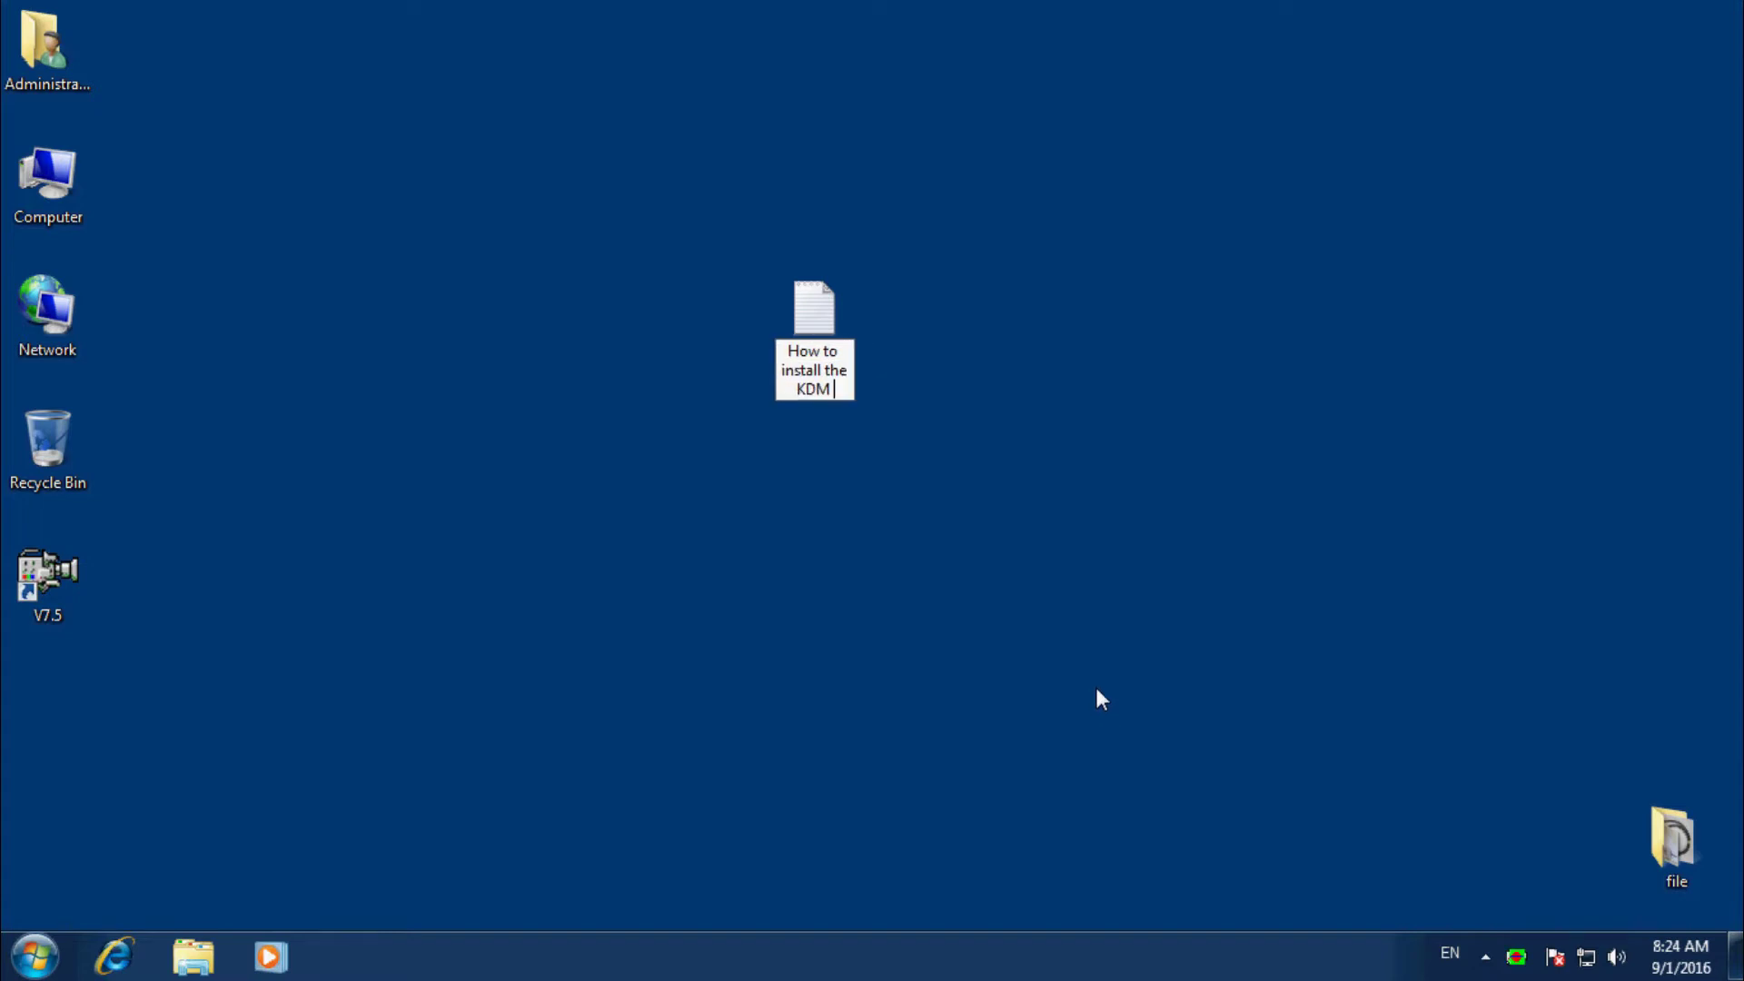
{"action": "type", "text": "mo"}
{"action": "type", "text": "nit"}
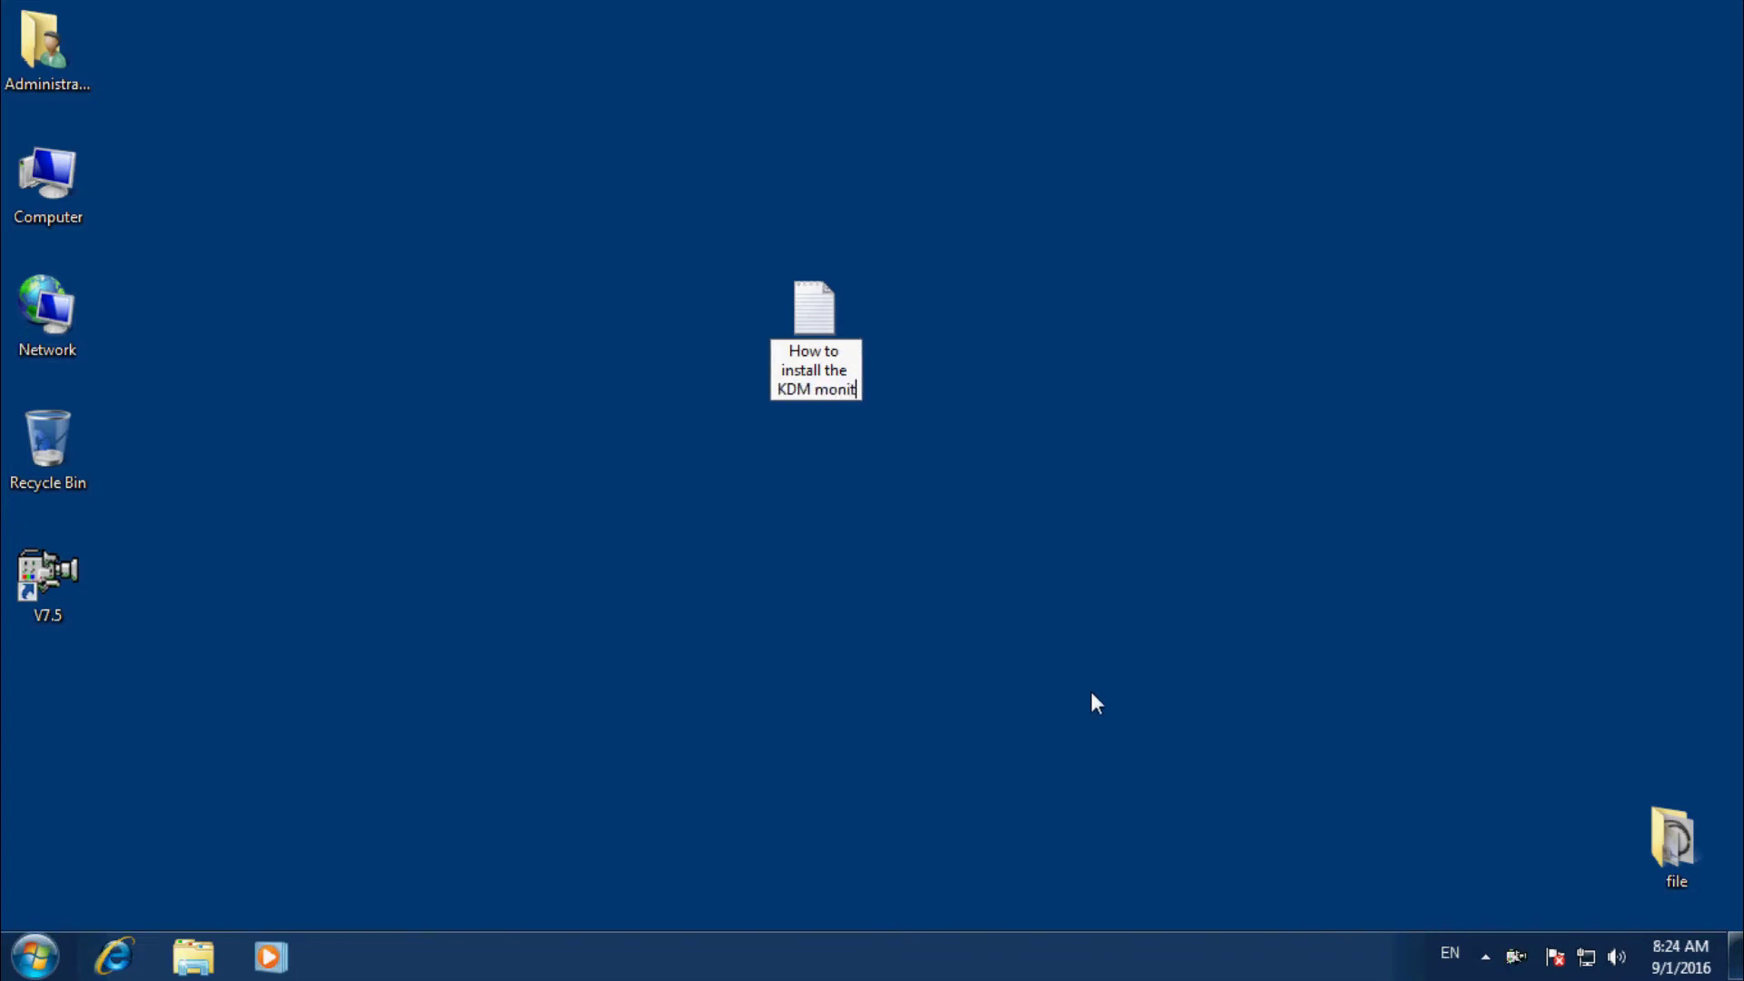
{"action": "type", "text": "oring"}
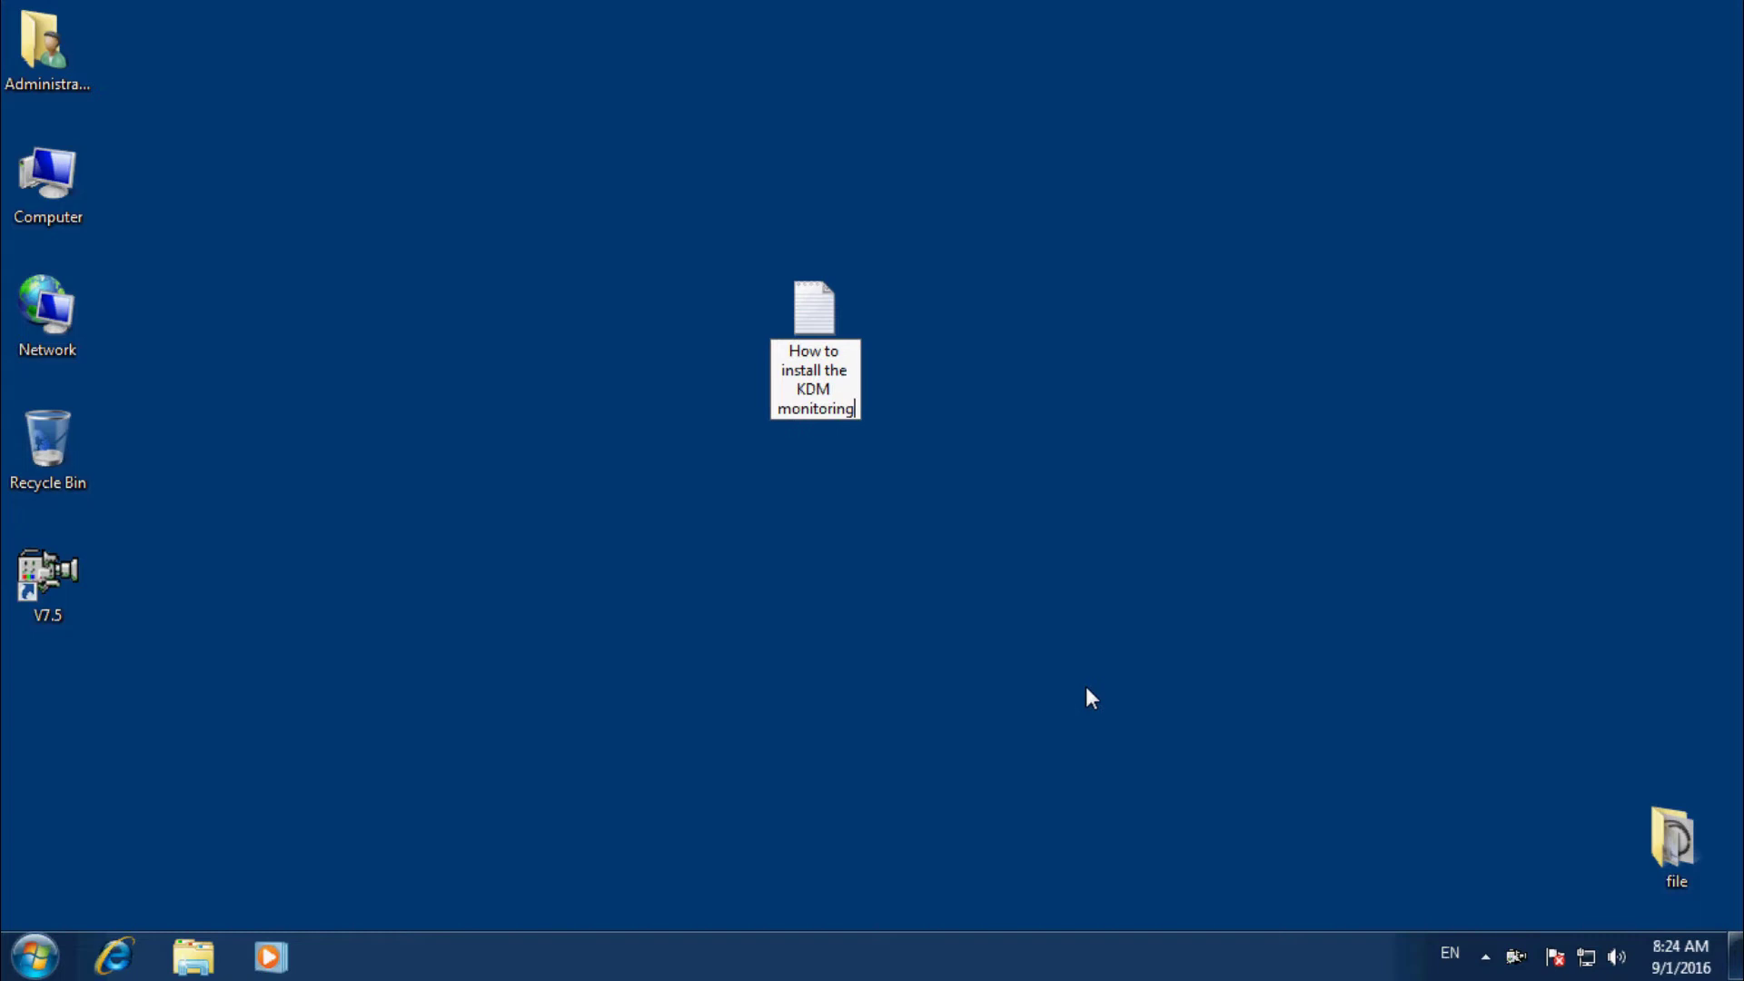
{"action": "type", "text": " soft"}
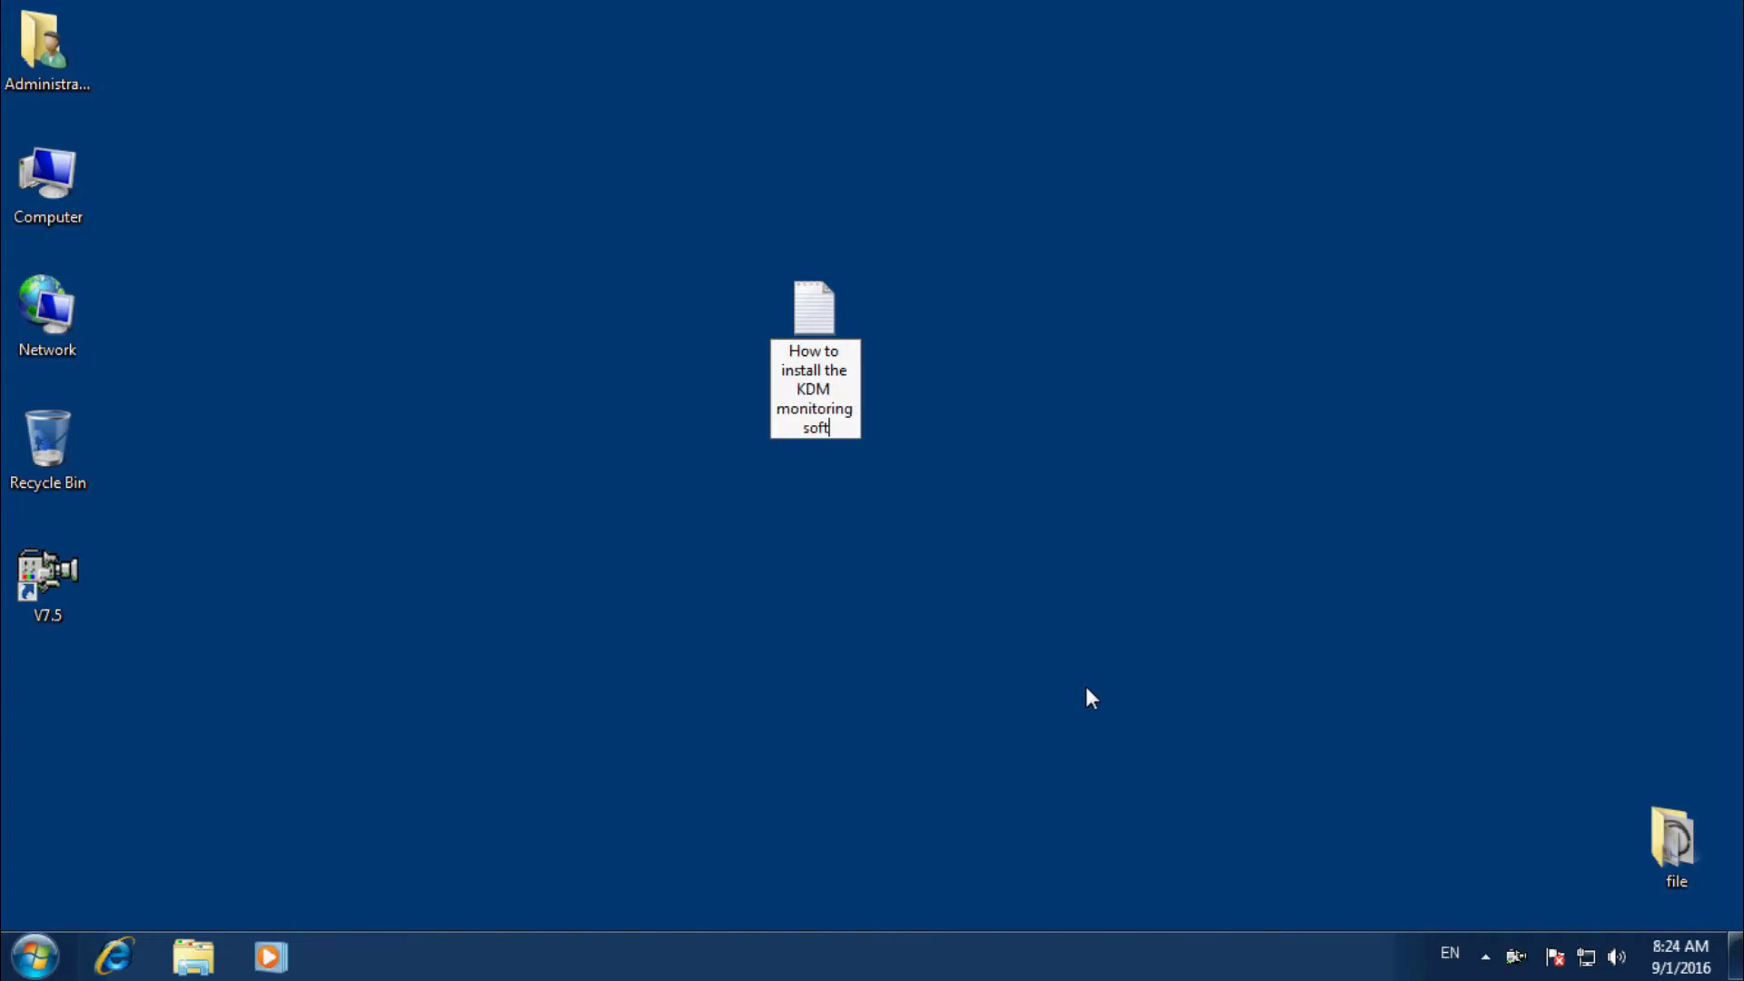
{"action": "type", "text": "ware"}
{"action": "key", "text": "Return"}
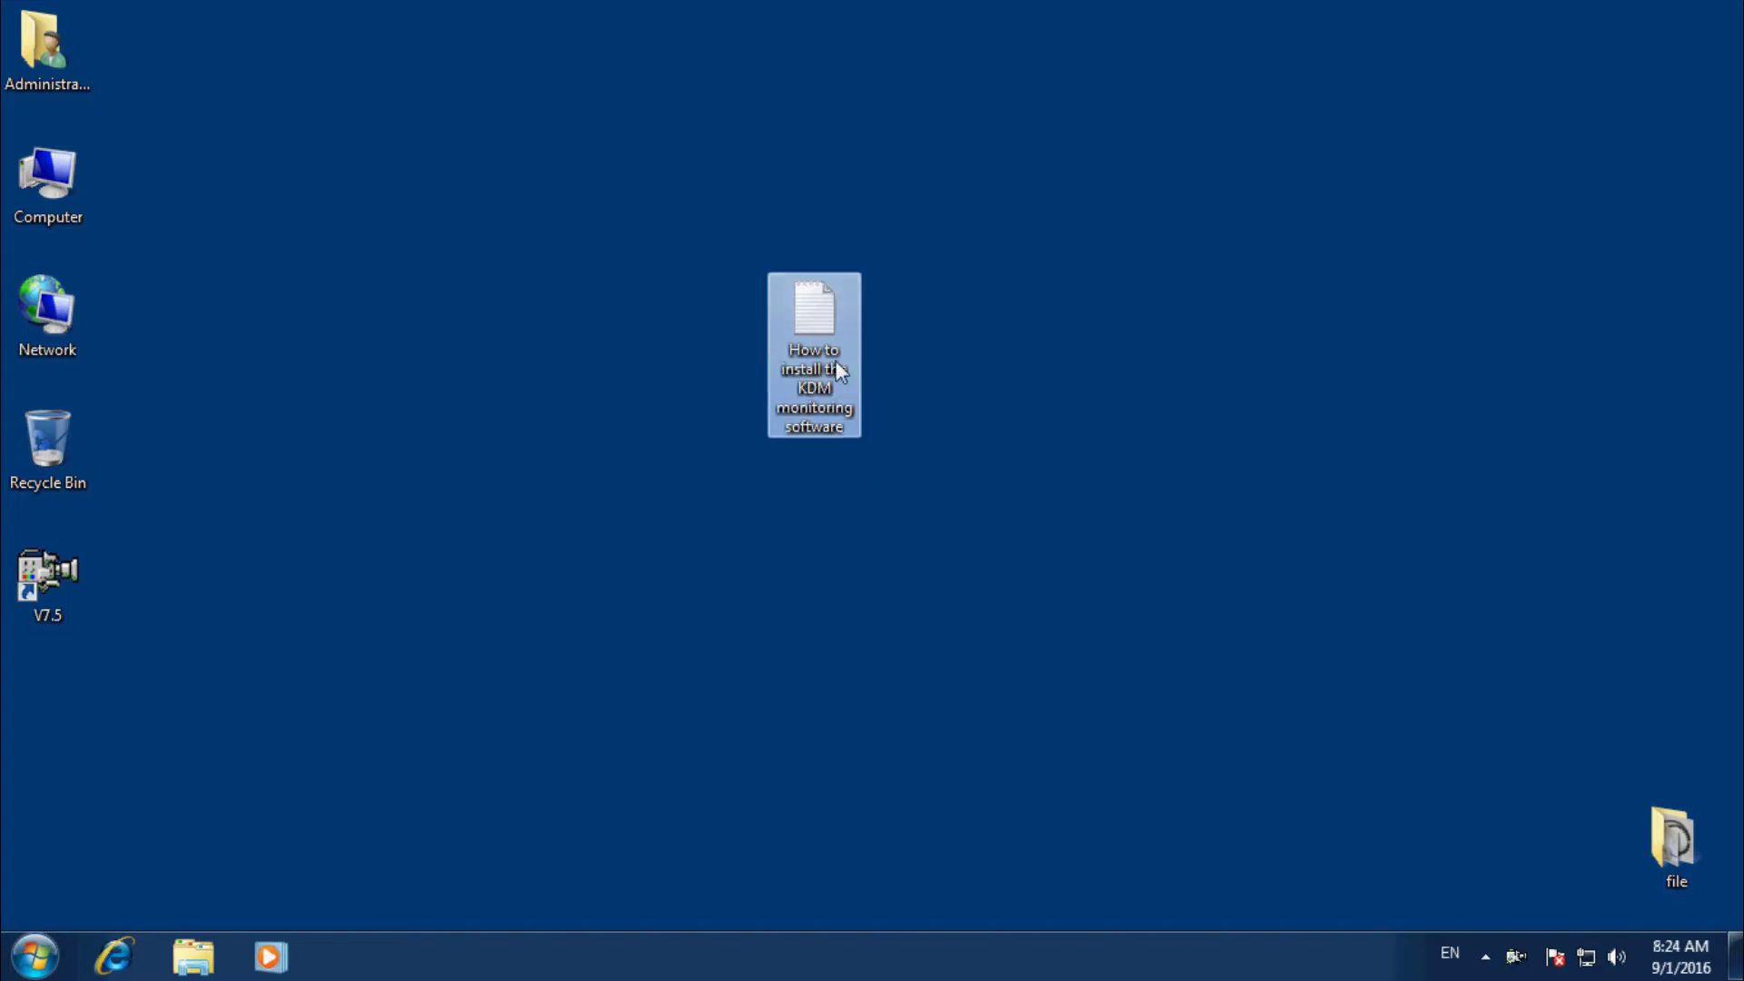
{"action": "right_click", "coordinate": [817, 323]}
{"action": "left_click", "coordinate": [839, 338]}
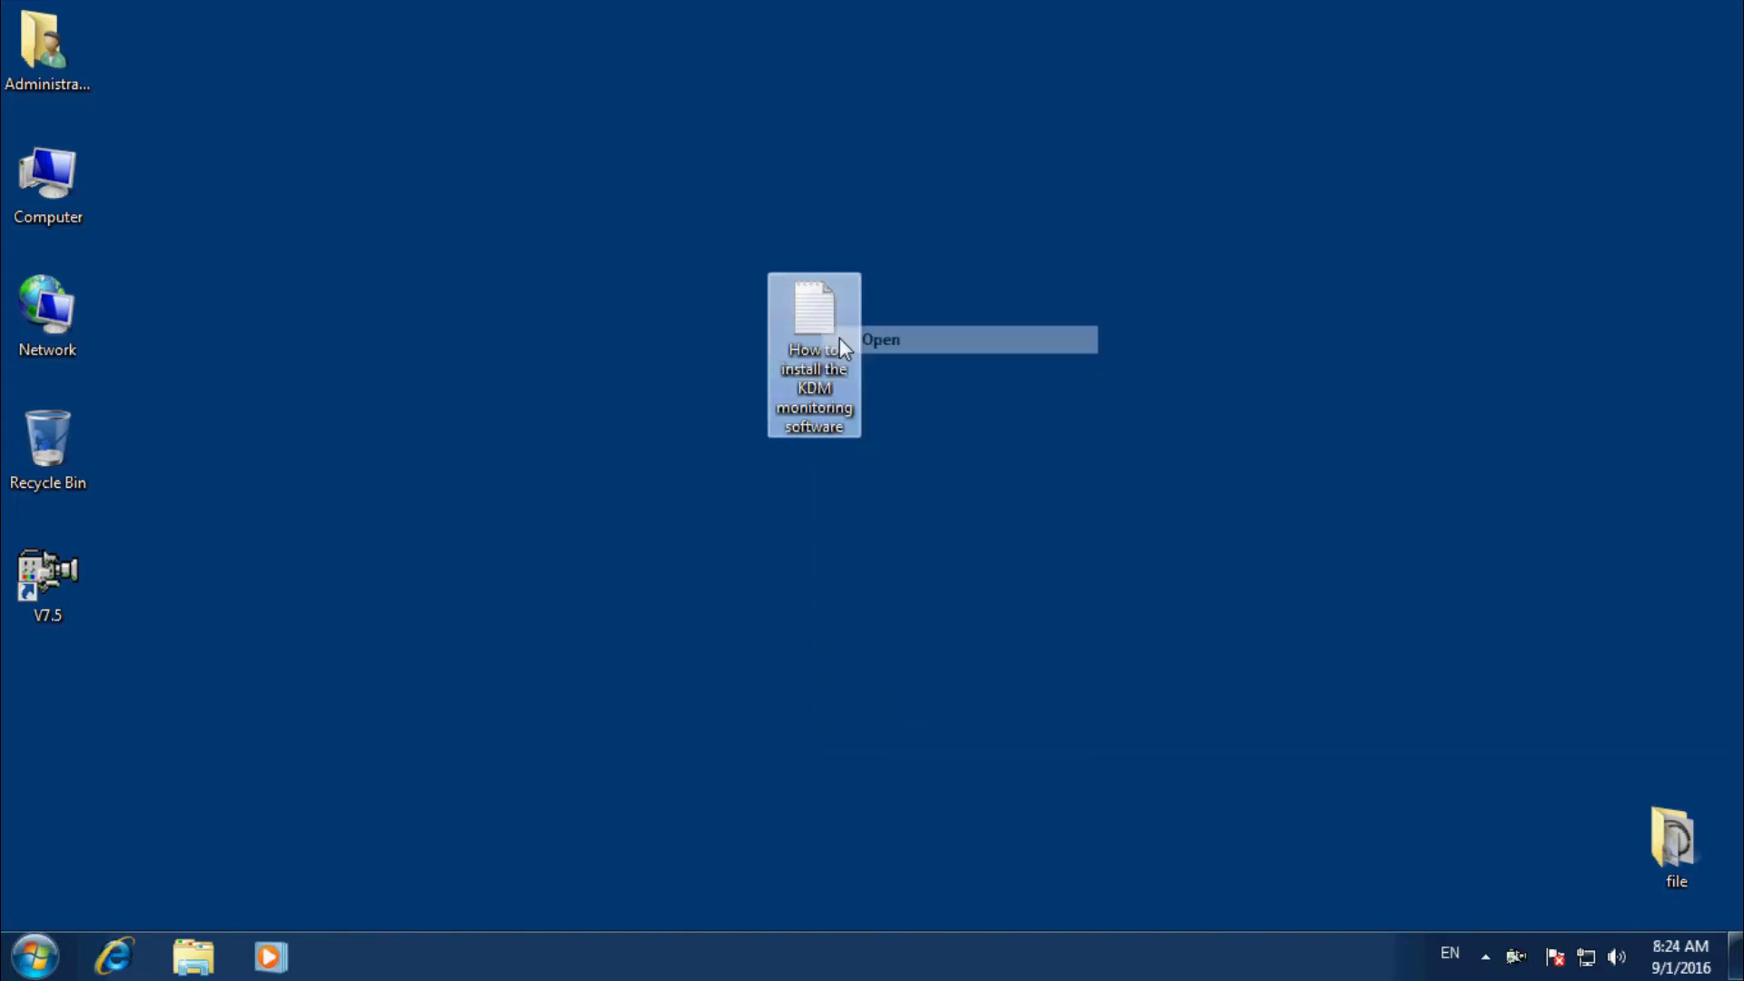
Write the heading and a line saying it's only for Kaideng energy WVC series solar systems.
{"action": "type", "text": "How"}
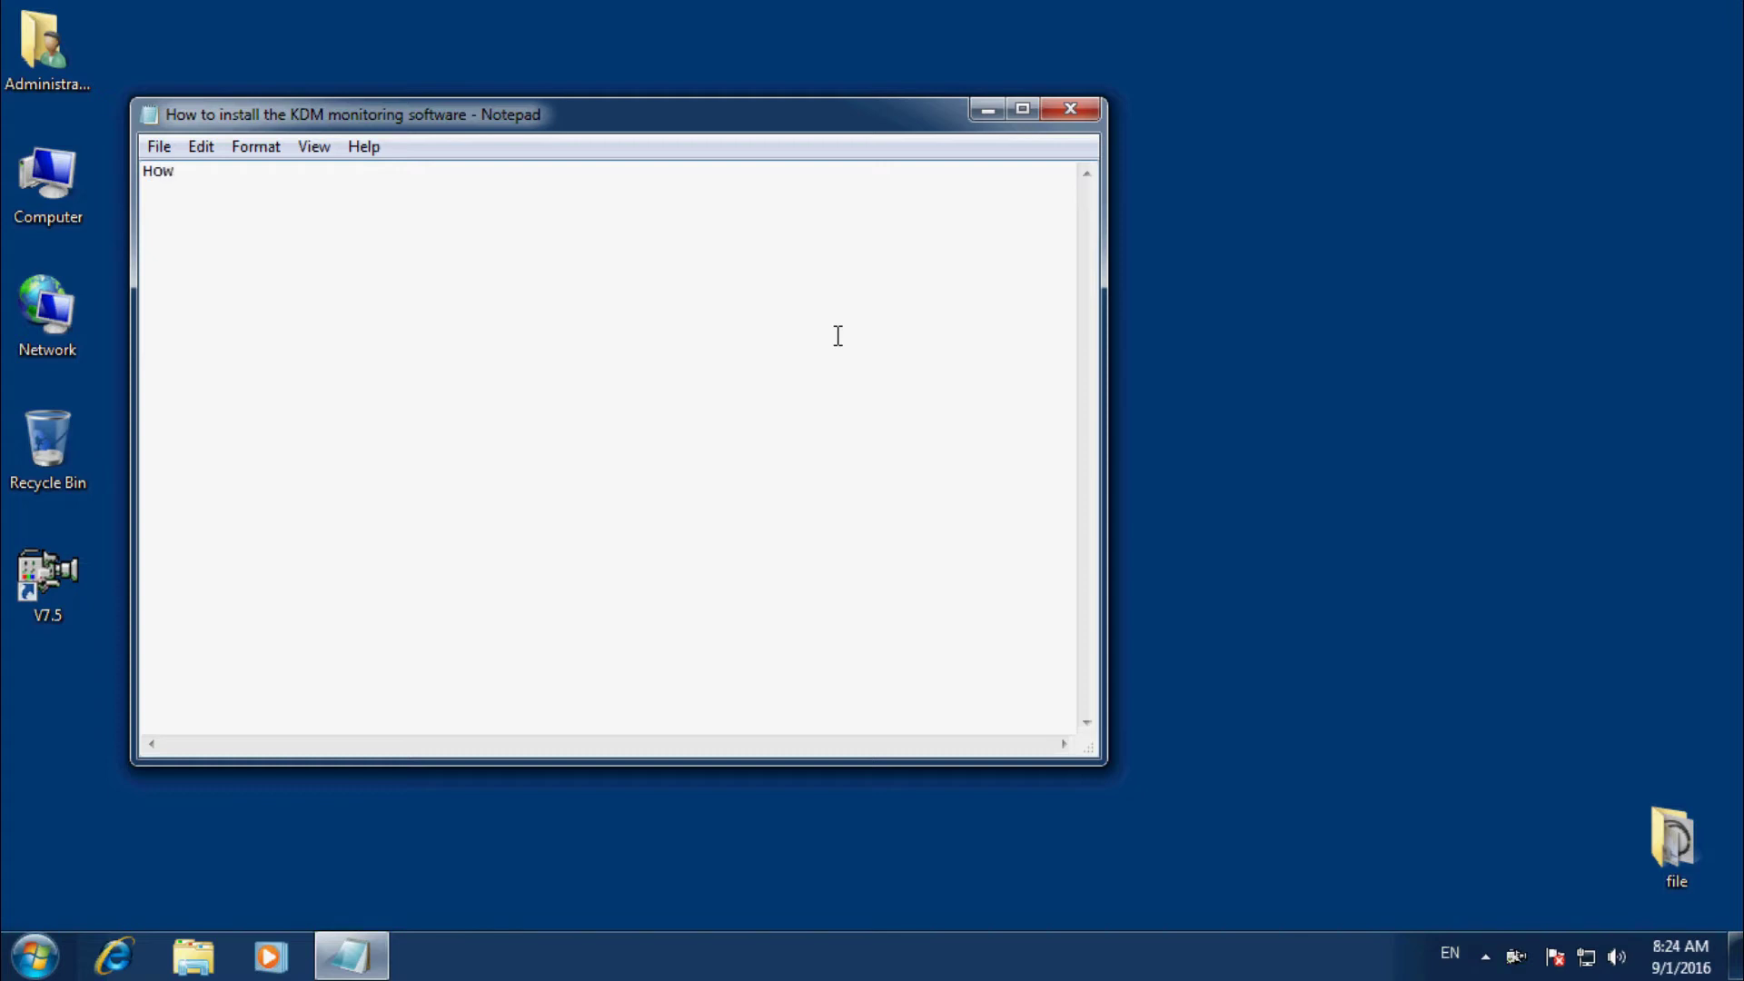
{"action": "type", "text": " t"}
{"action": "key", "text": "BackSpace"}
{"action": "key", "text": "BackSpace"}
{"action": "type", "text": "to install the KDM monitoring"}
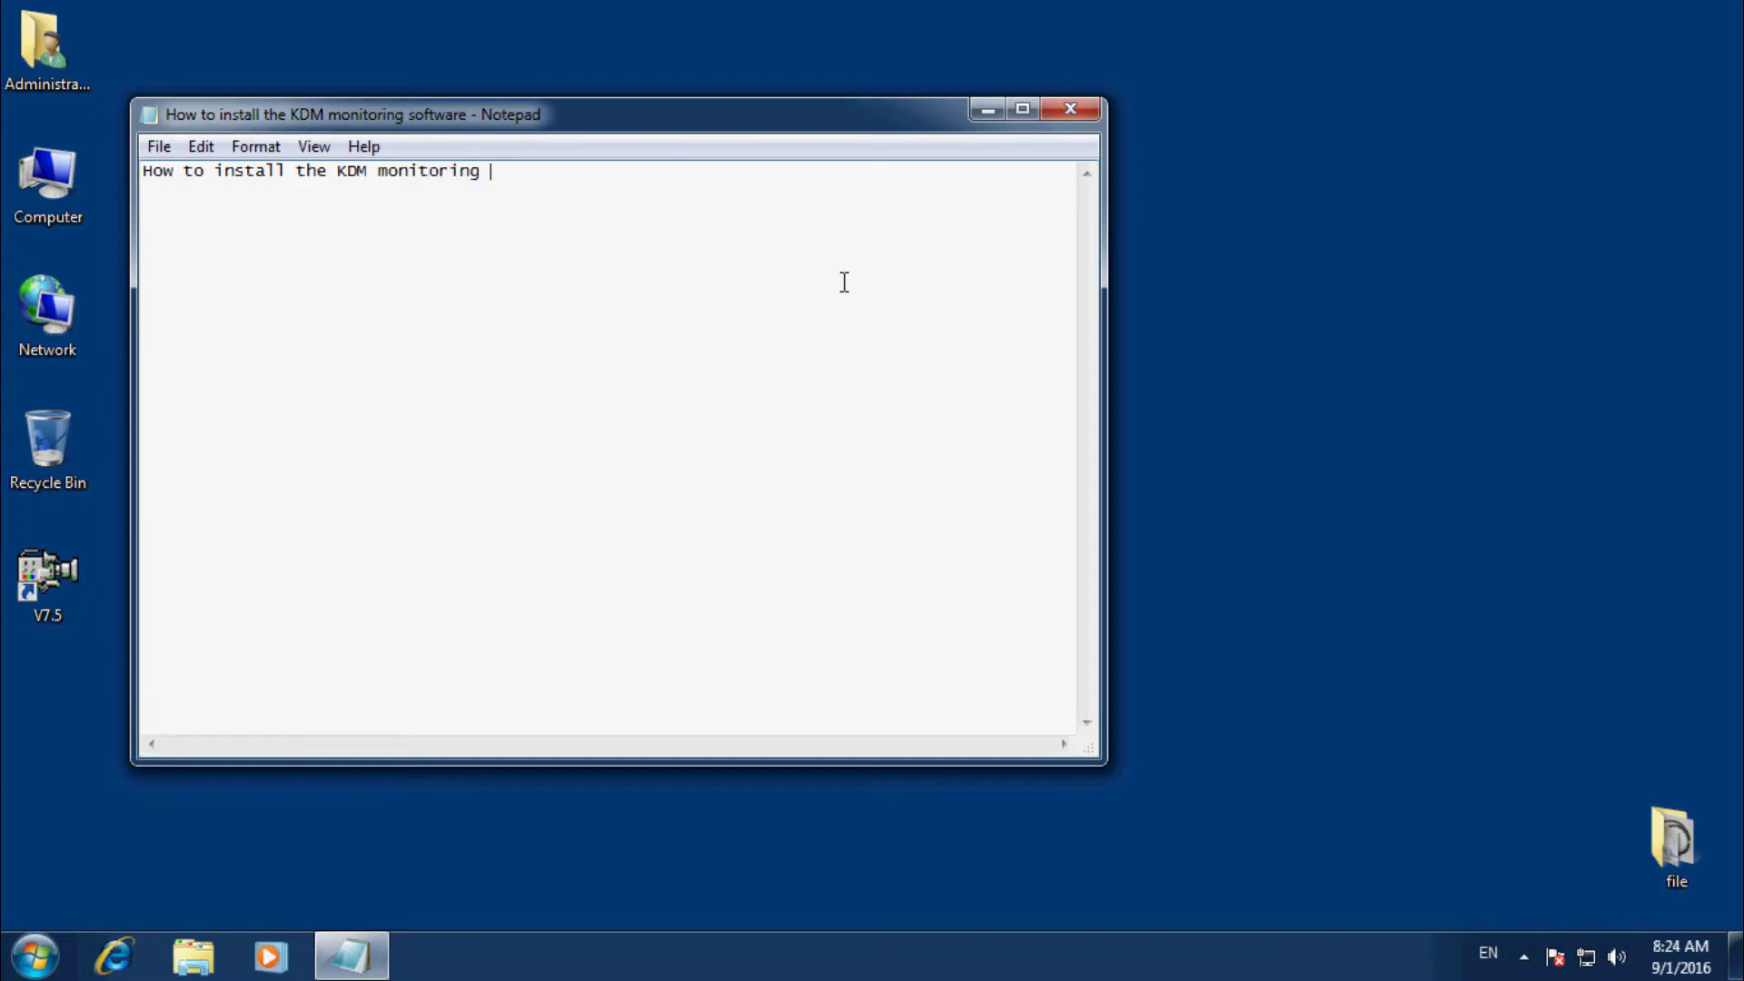
{"action": "type", "text": " softwa"}
{"action": "type", "text": "re"}
{"action": "type", "text": ". "}
{"action": "type", "text": "It"}
{"action": "type", "text": " is jus"}
{"action": "type", "text": "t"}
{"action": "type", "text": " for Kaid"}
{"action": "type", "text": "eng"}
{"action": "type", "text": " ene"}
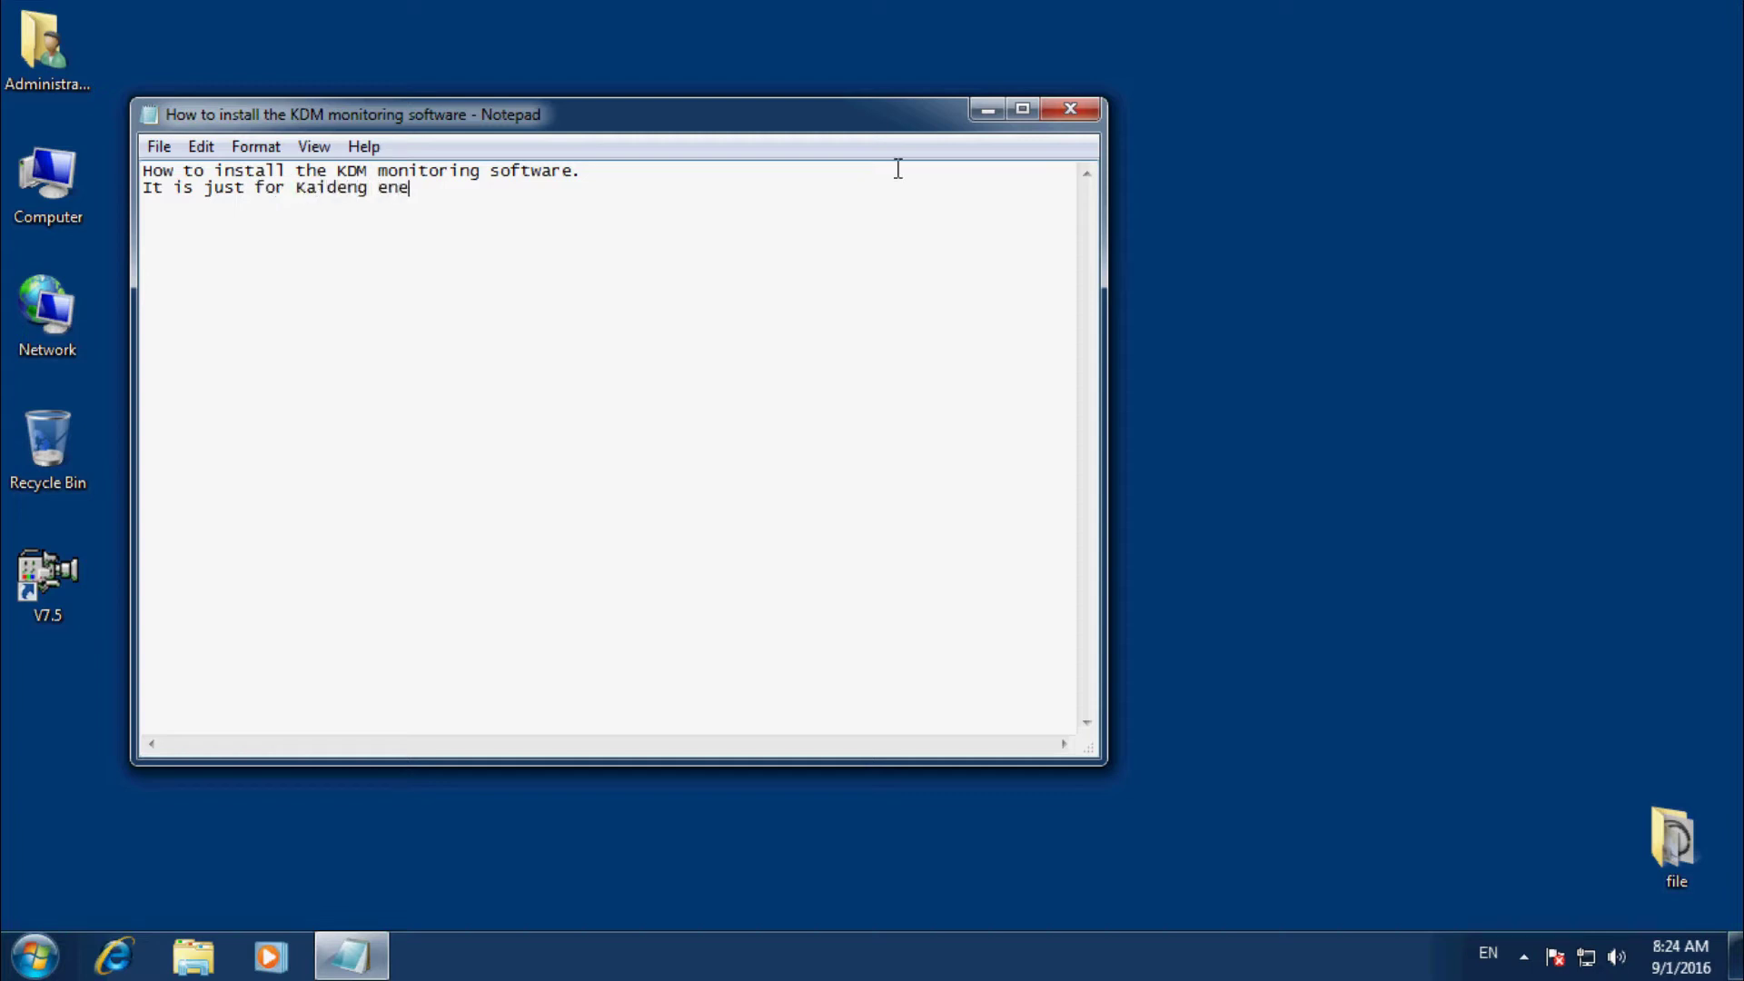
{"action": "type", "text": "rgy WVC series solar"}
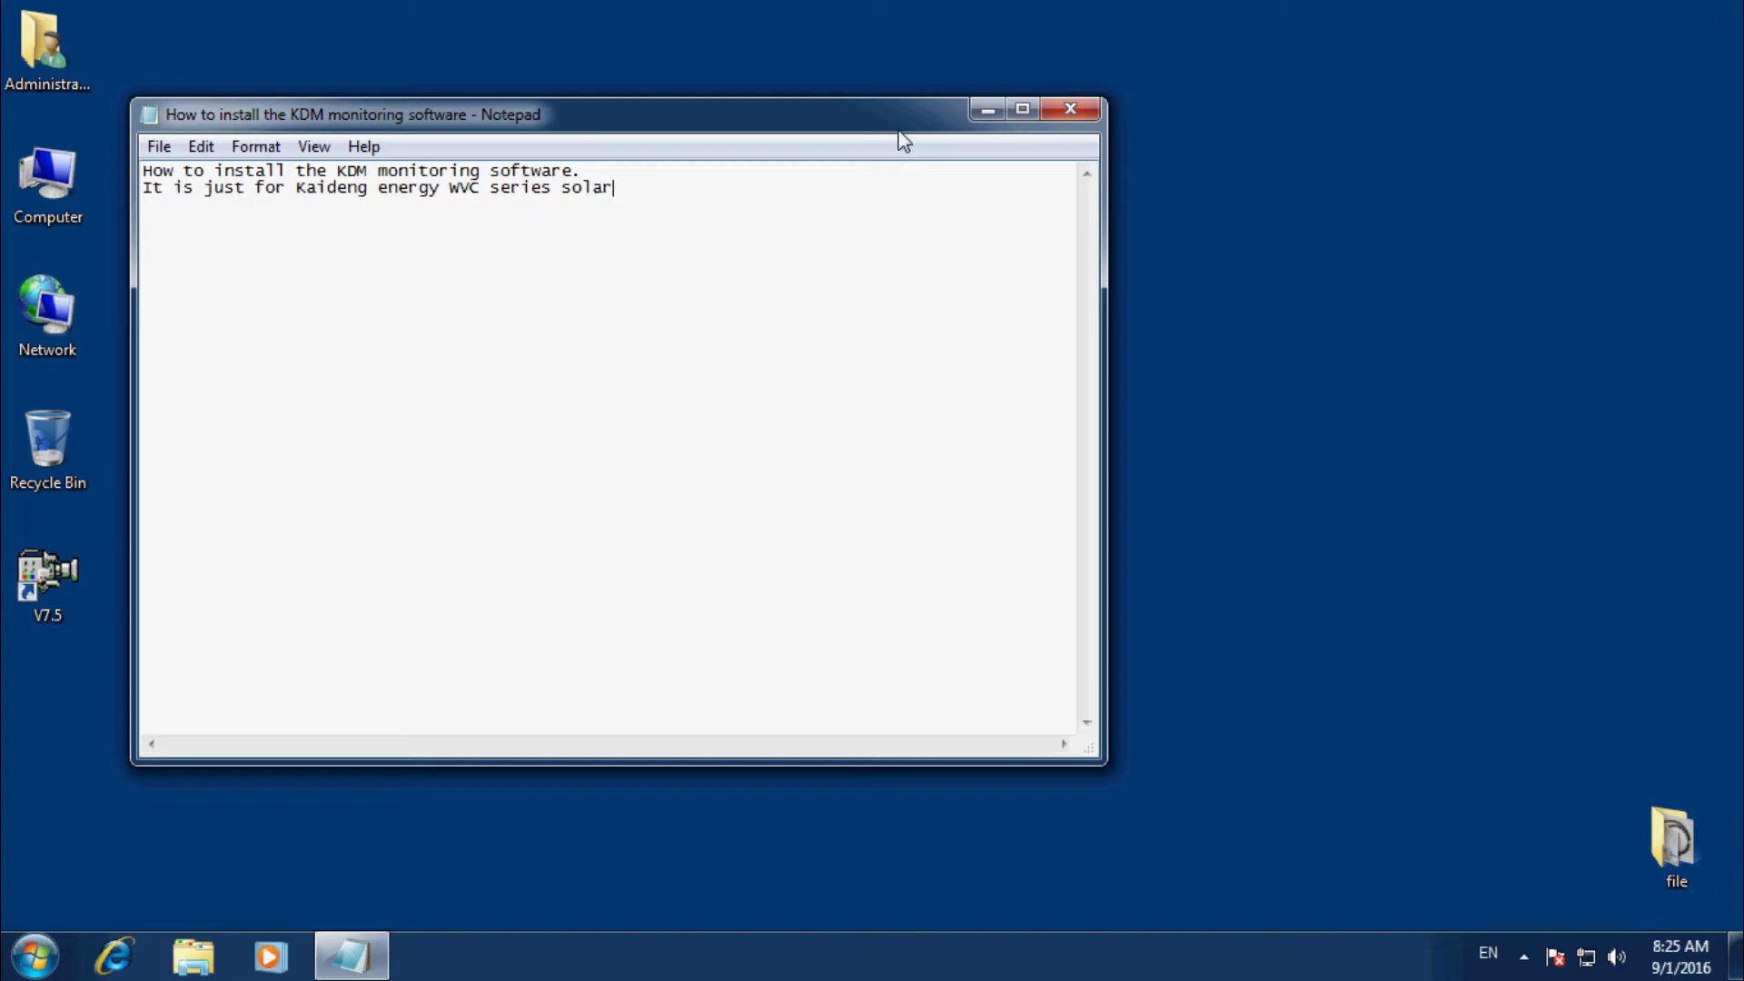
{"action": "type", "text": " power sys"}
{"action": "type", "text": "tem"}
{"action": "type", "text": " whem"}
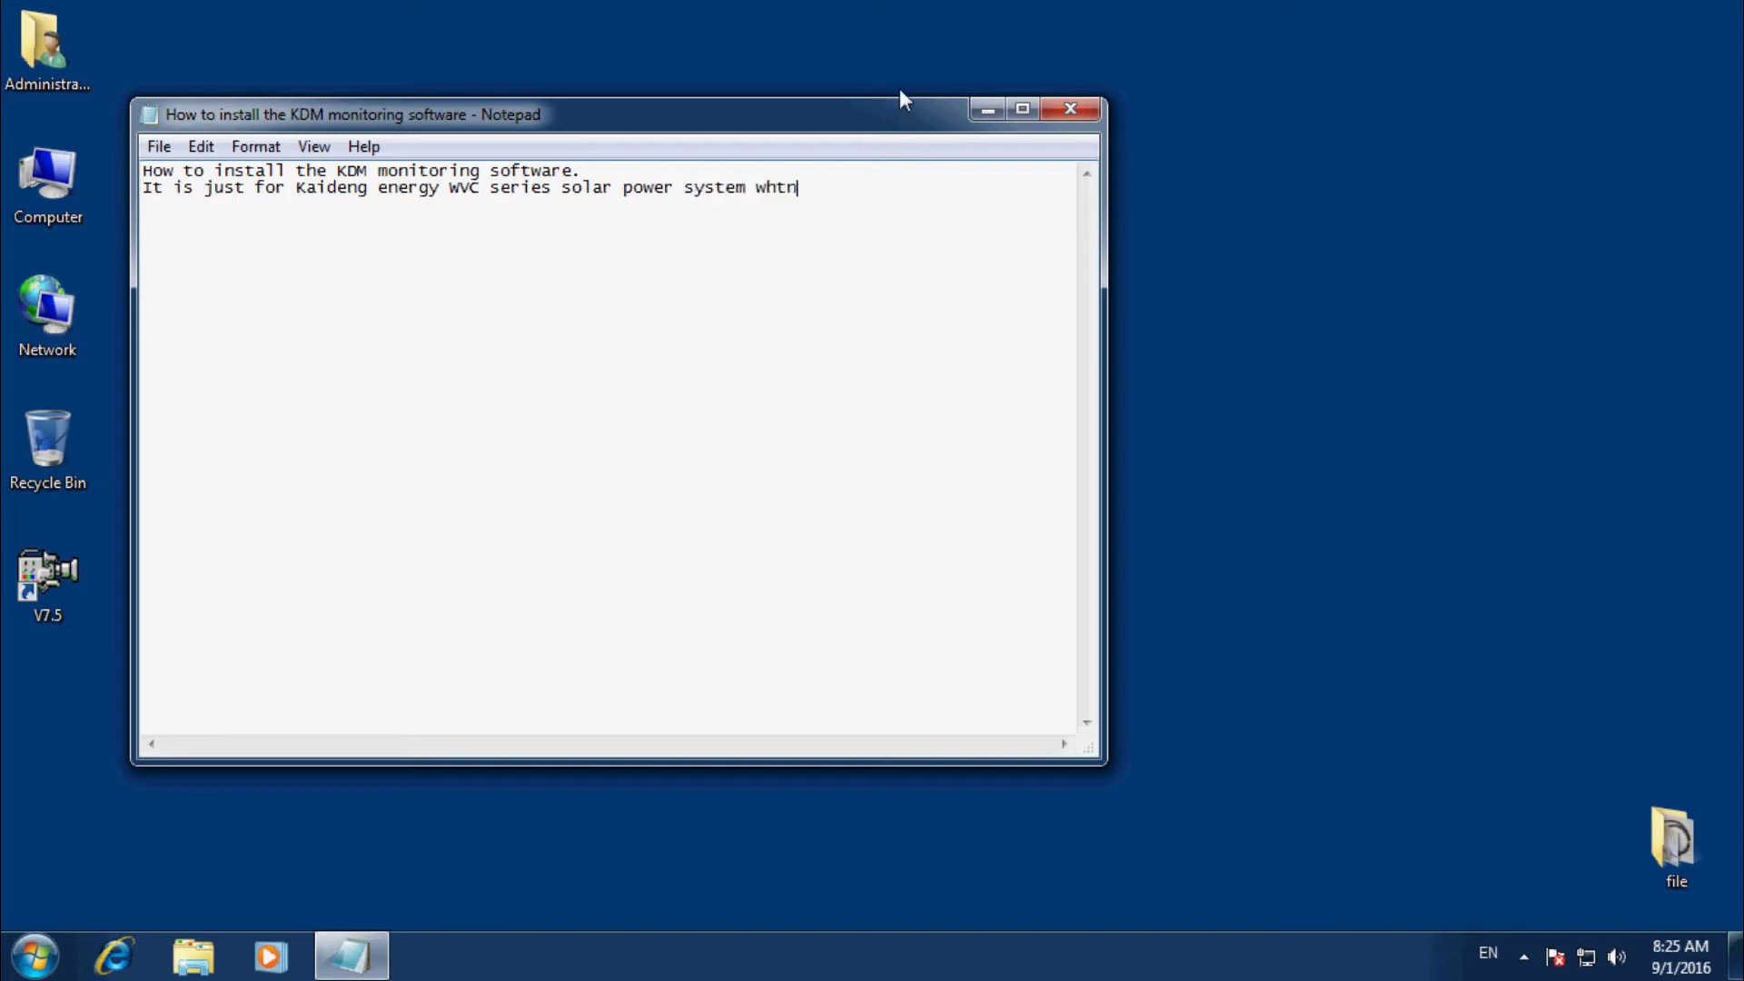
{"action": "key", "text": "BackSpace"}
{"action": "type", "text": "n if you want to have the"}
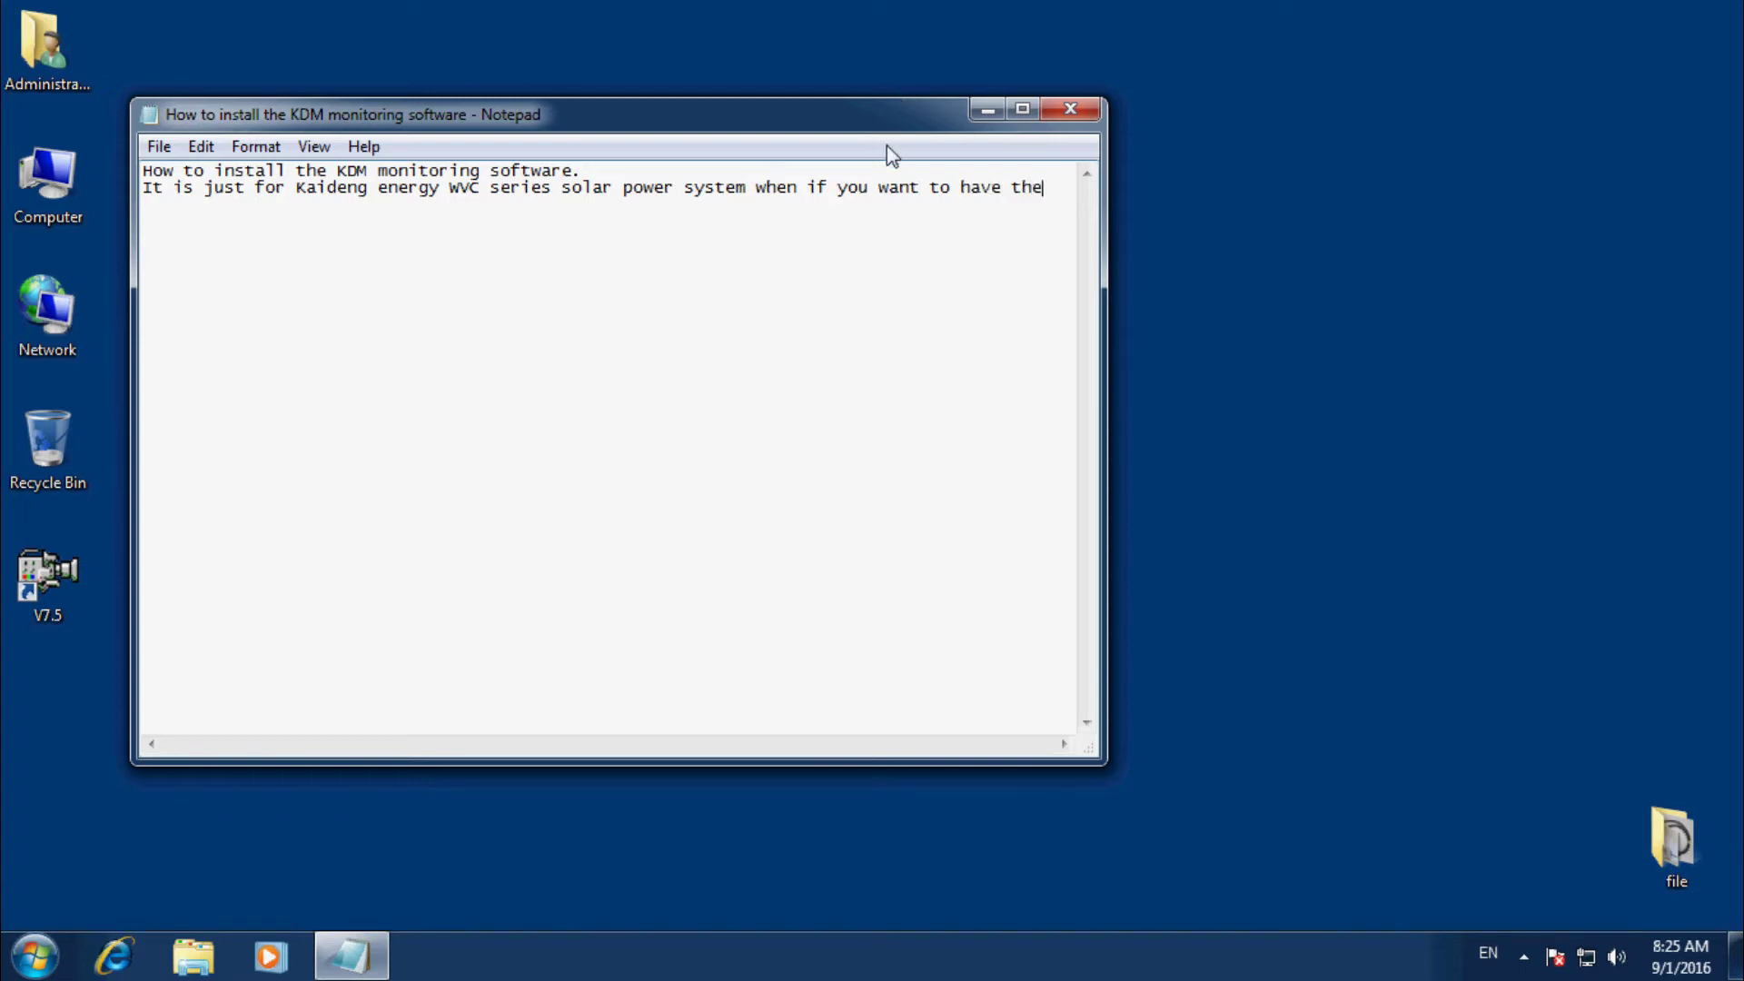
{"action": "type", "text": " monitoring"}
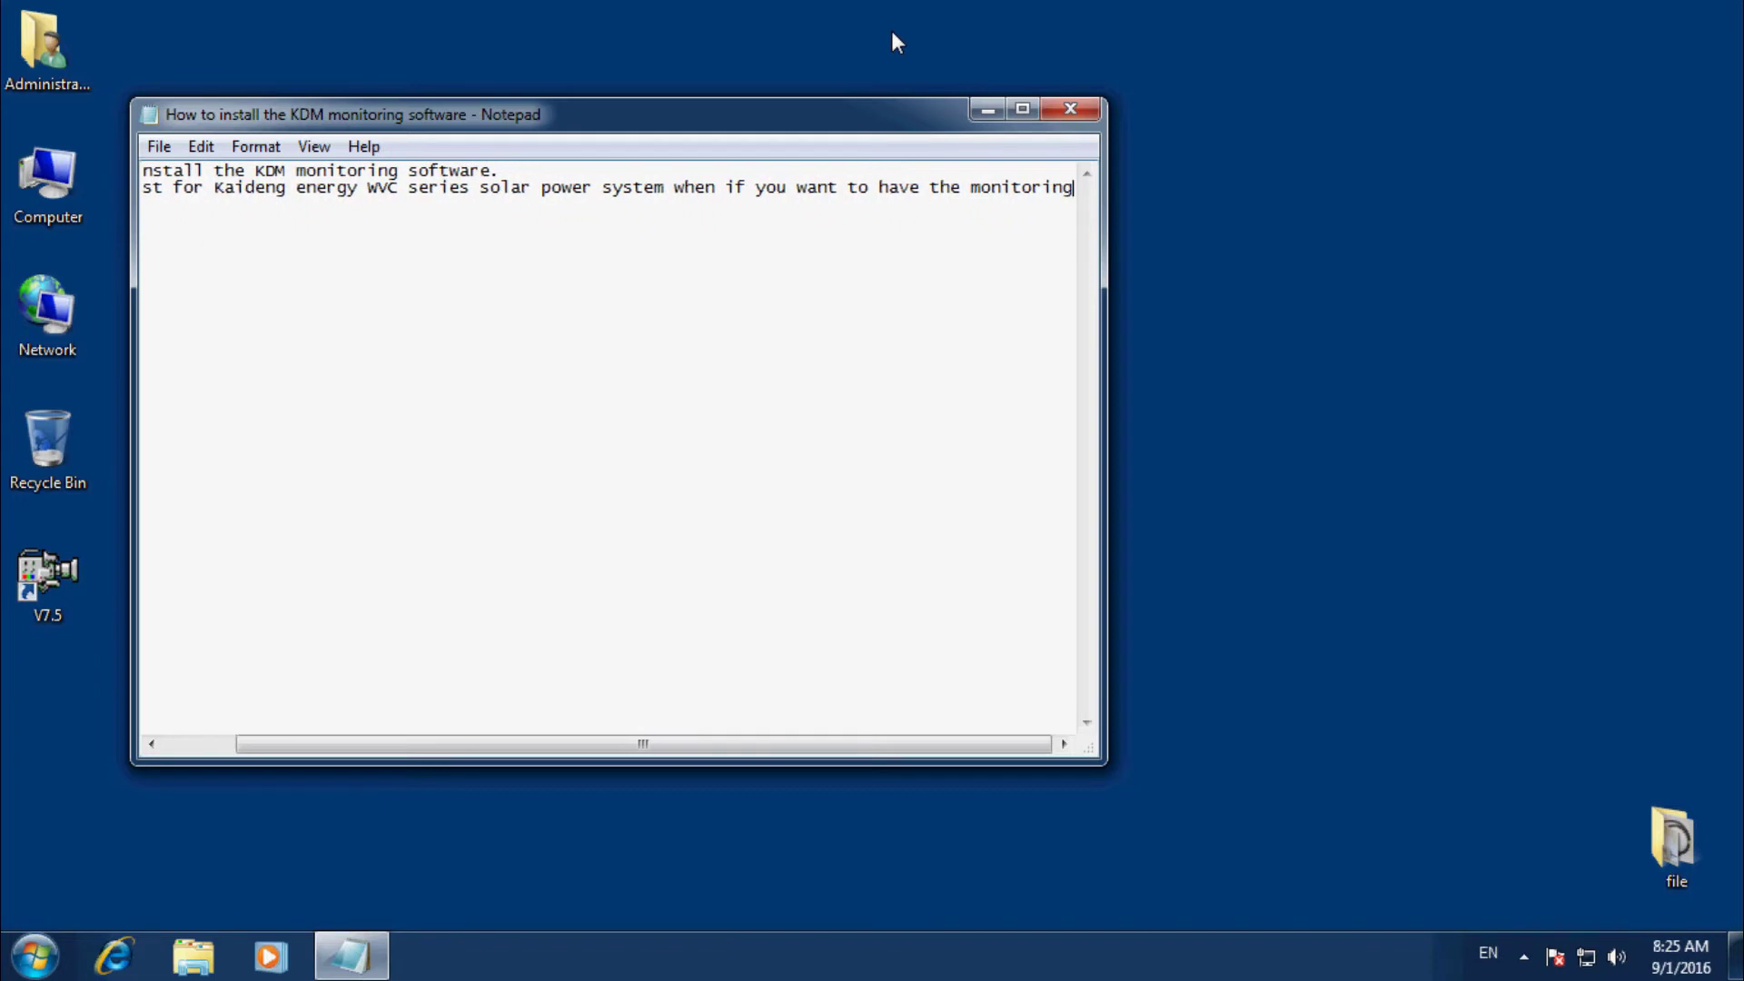
{"action": "type", "text": " f"}
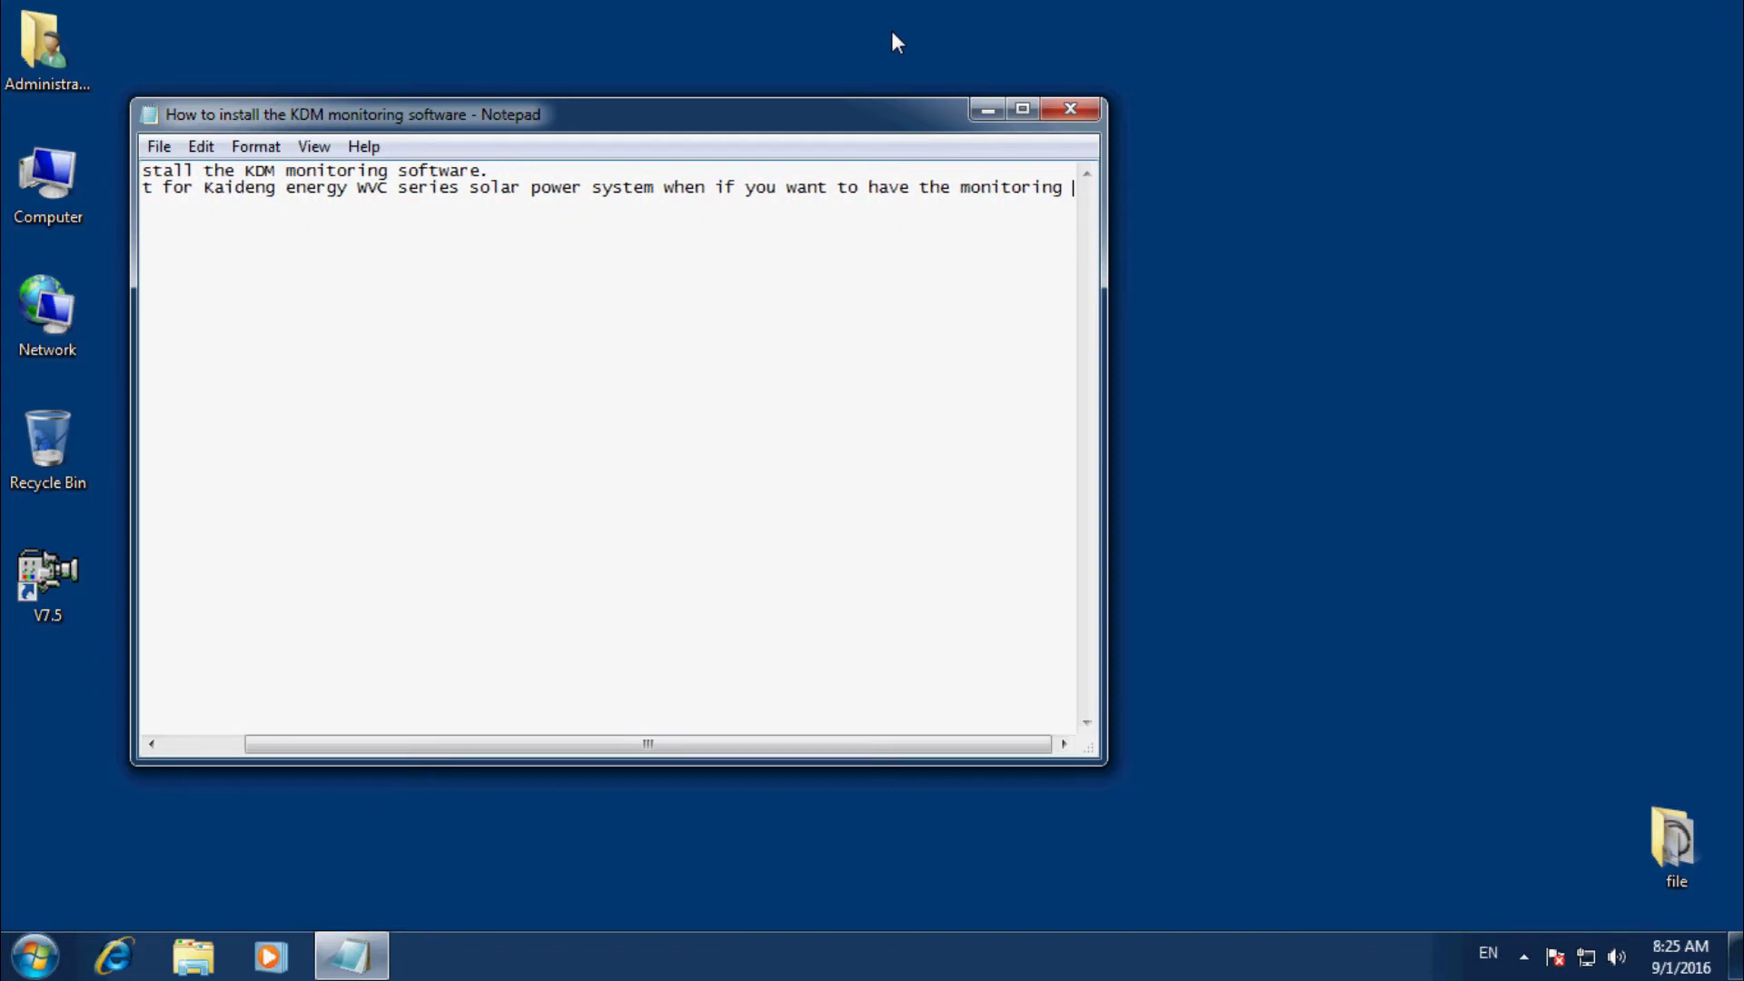
{"action": "type", "text": "unc"}
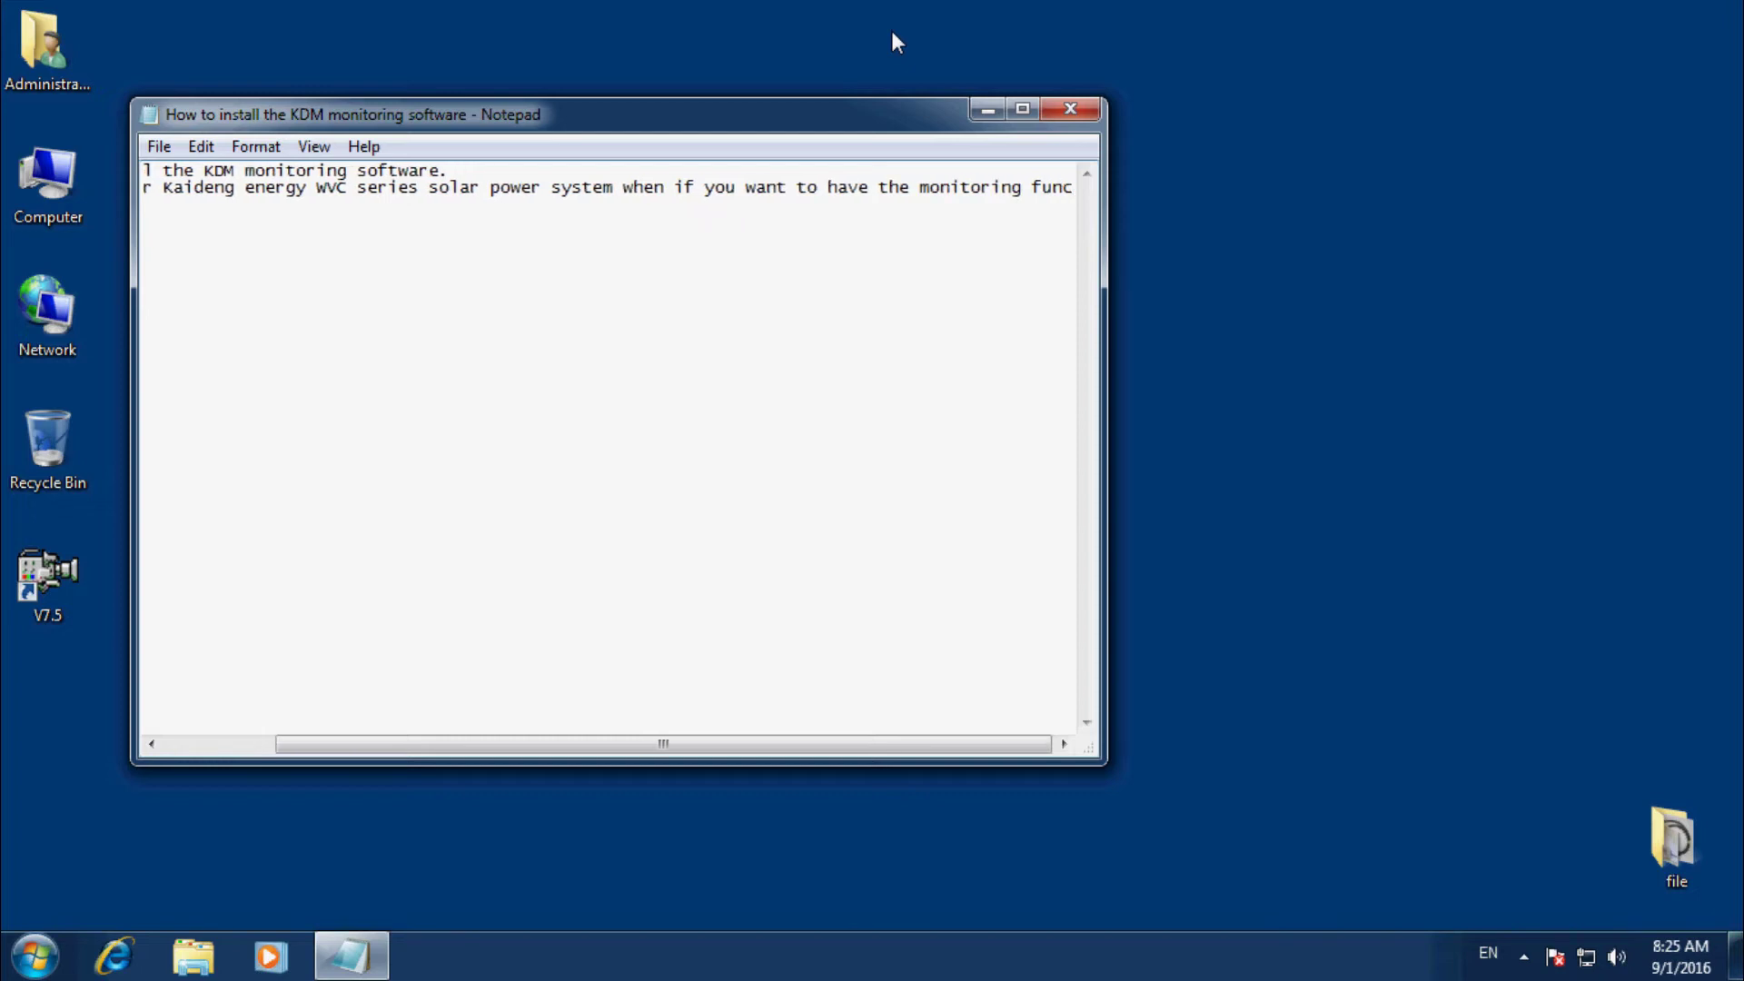
{"action": "type", "text": "tions."}
{"action": "key", "text": "Return"}
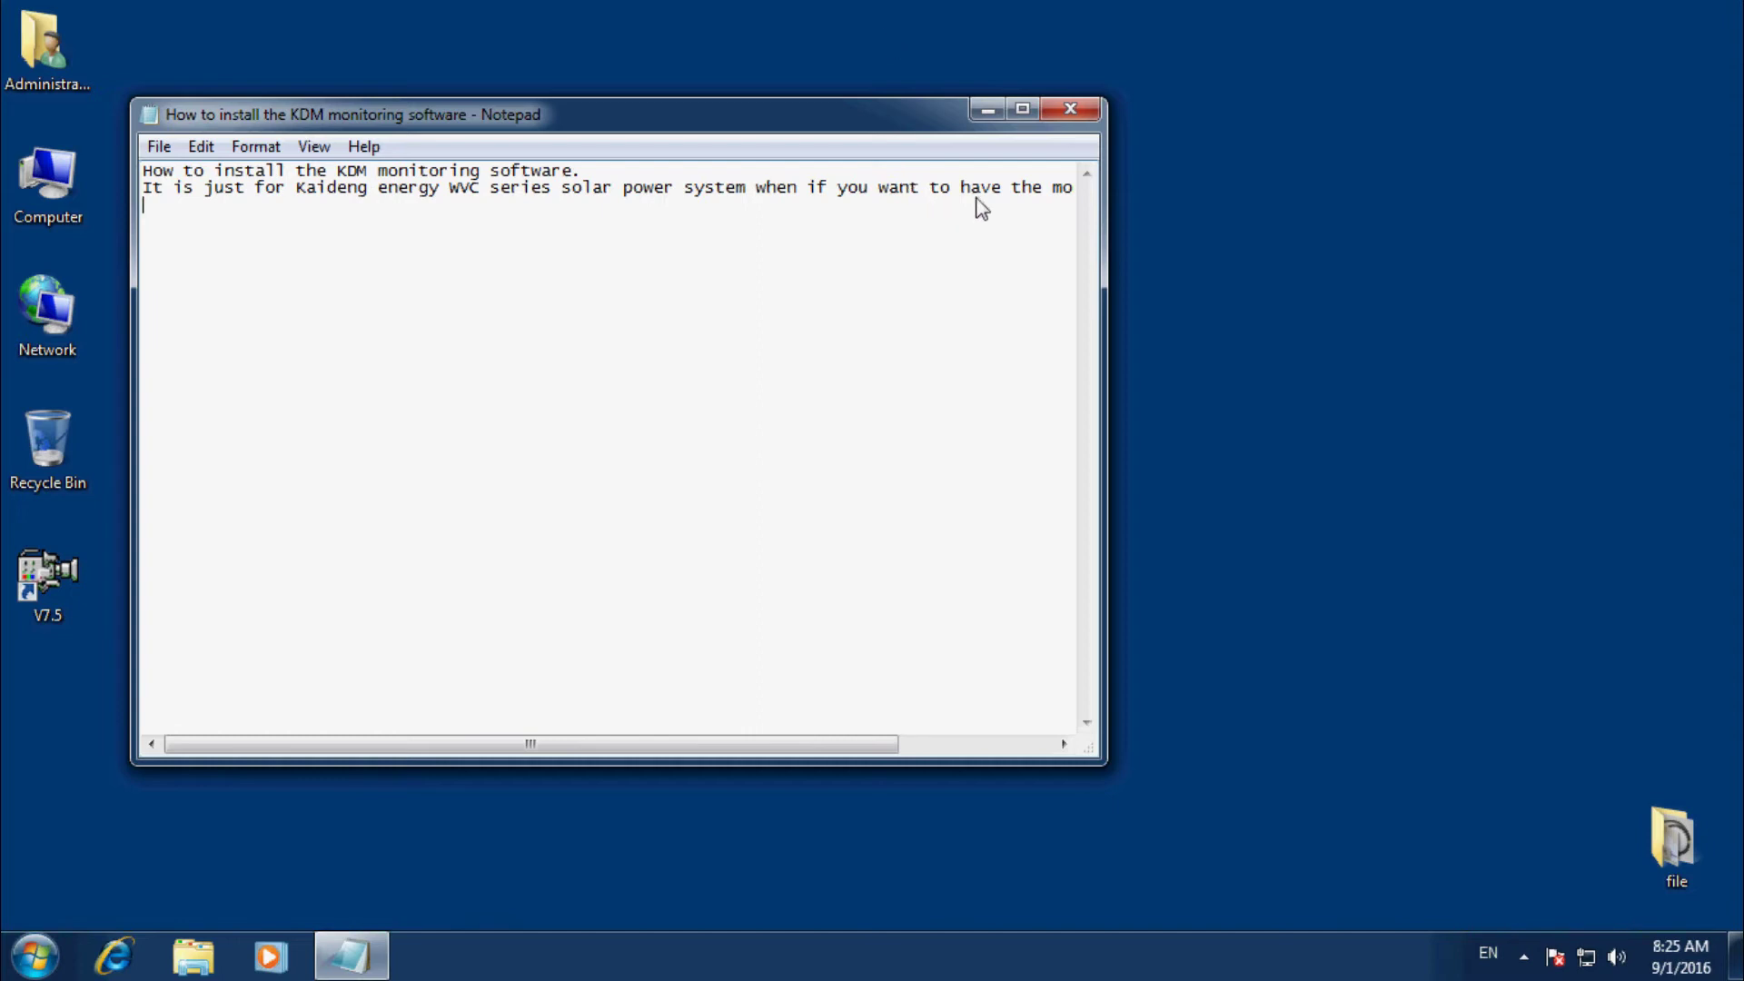
Turn on Word Wrap from the Format menu.
{"action": "left_click", "coordinate": [312, 146]}
{"action": "mouse_move", "coordinate": [255, 146]}
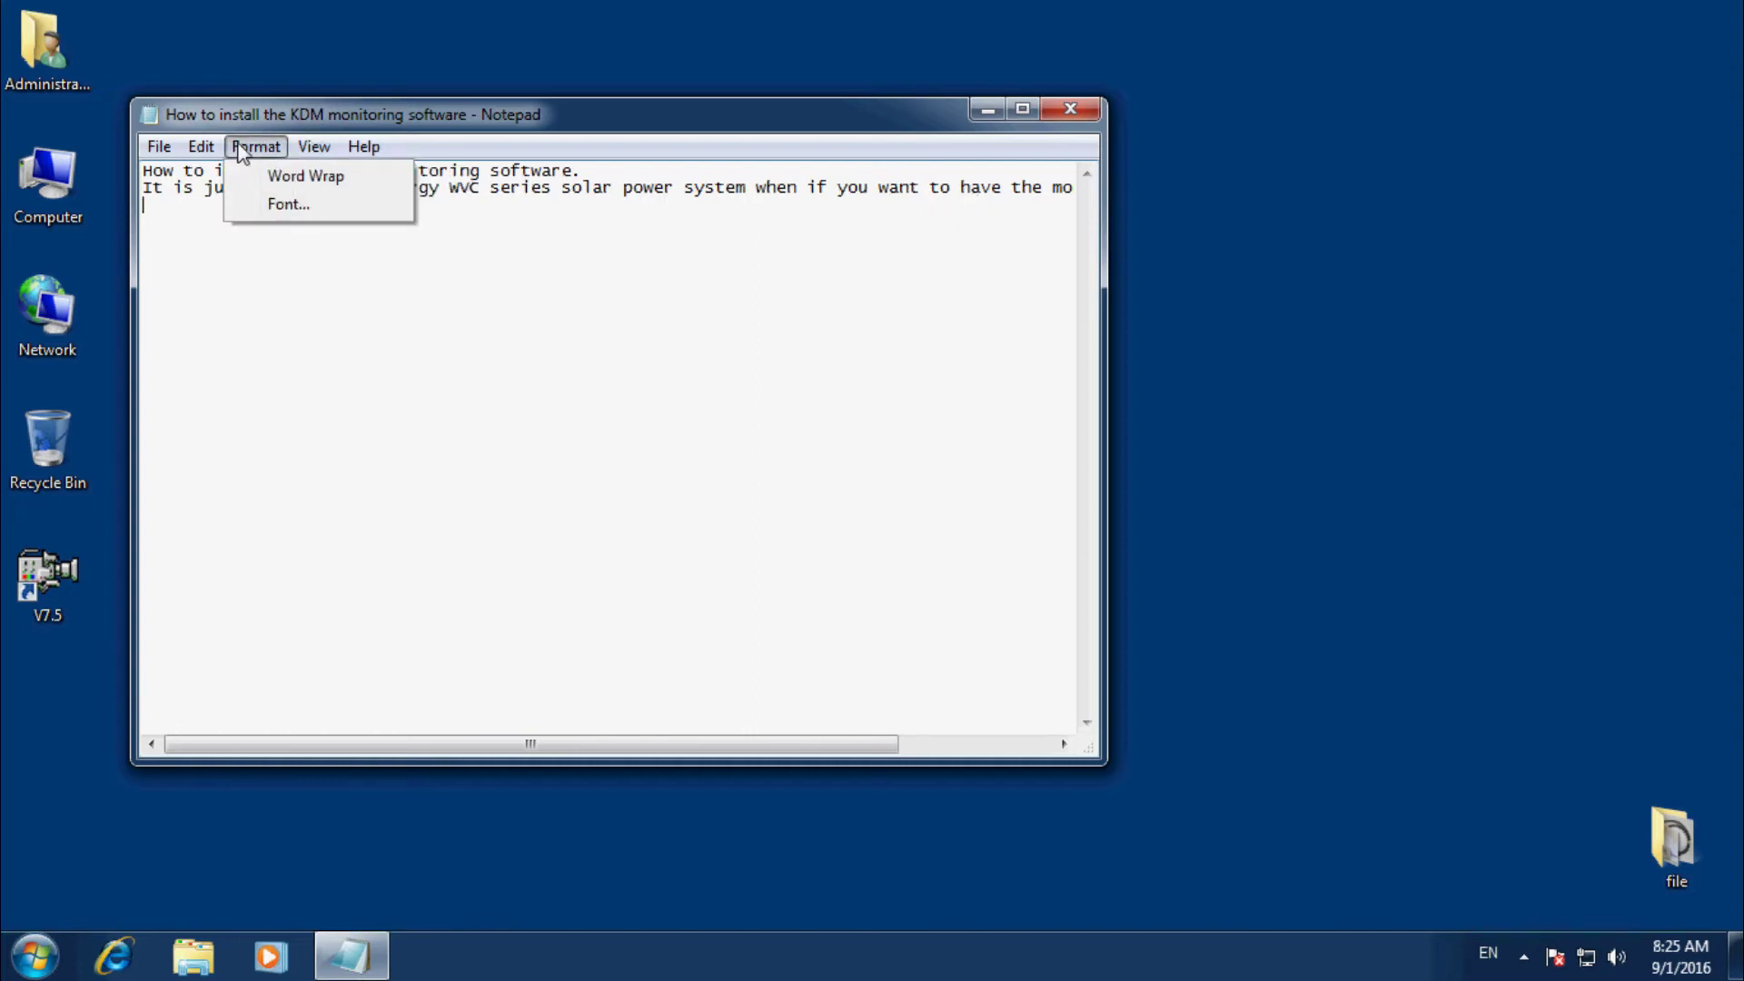
{"action": "left_click", "coordinate": [282, 182]}
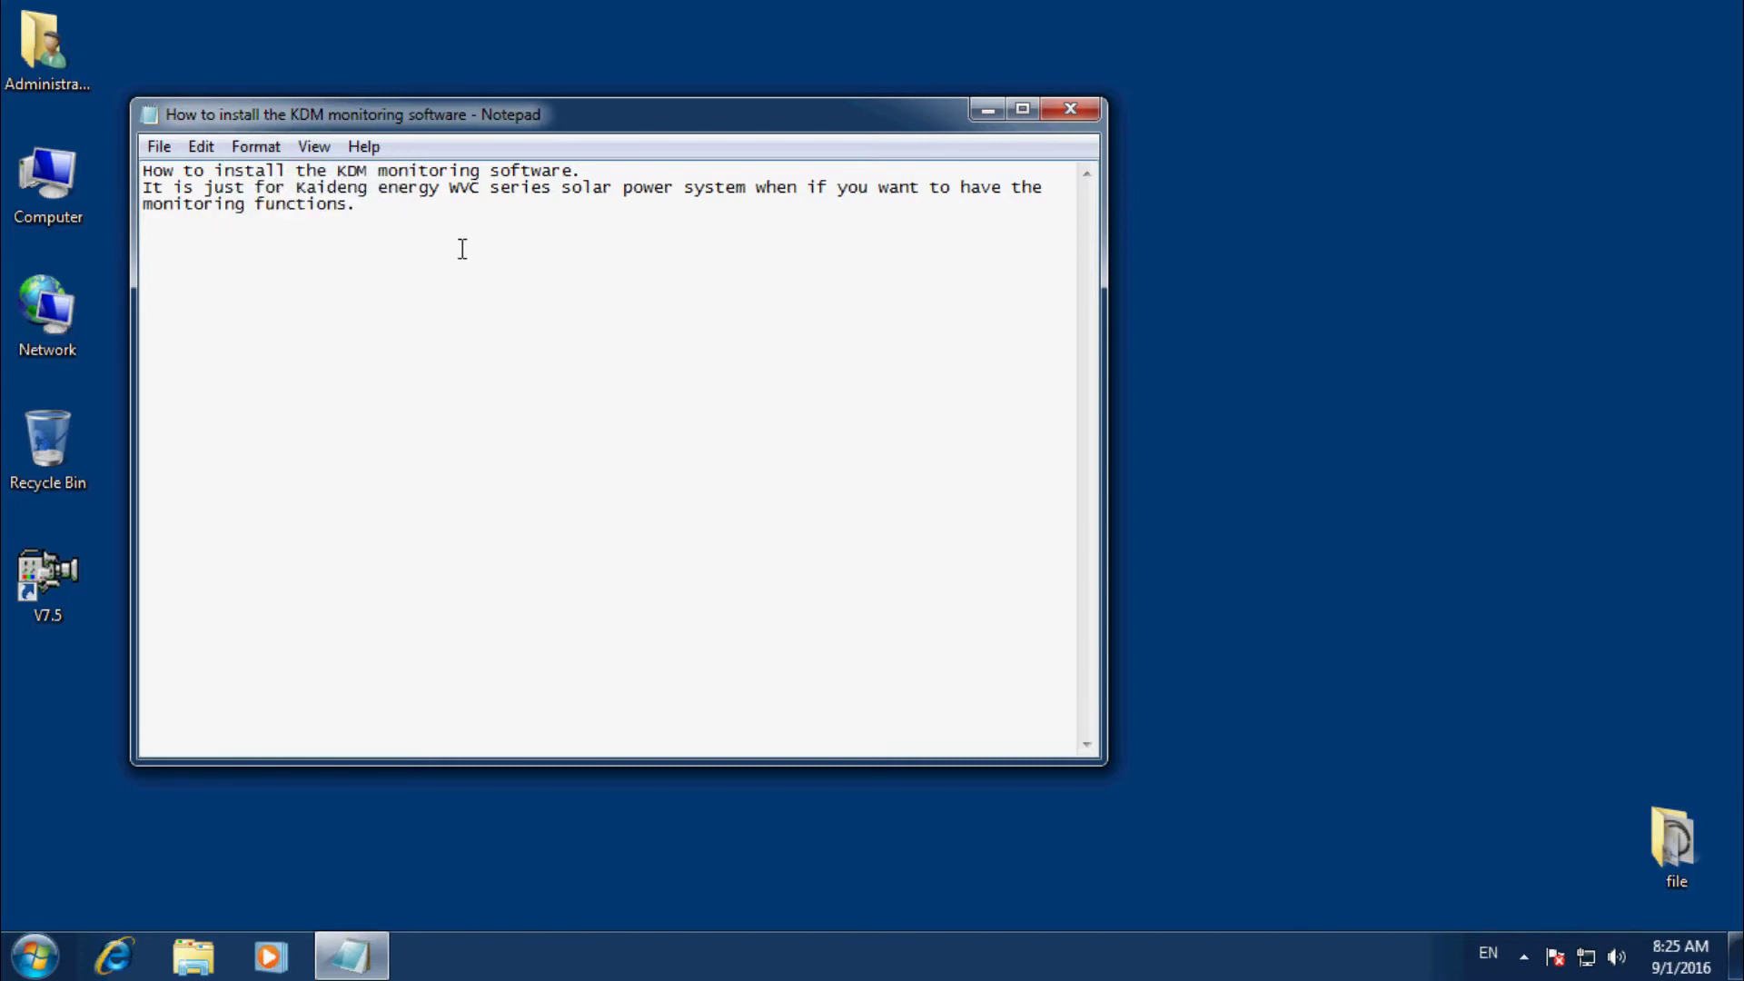
Add point '1) Here is the standard cable for the WVC-modem. But it can not be used directly.'.
{"action": "key", "text": "Return"}
{"action": "type", "text": "1) Here is the standard "}
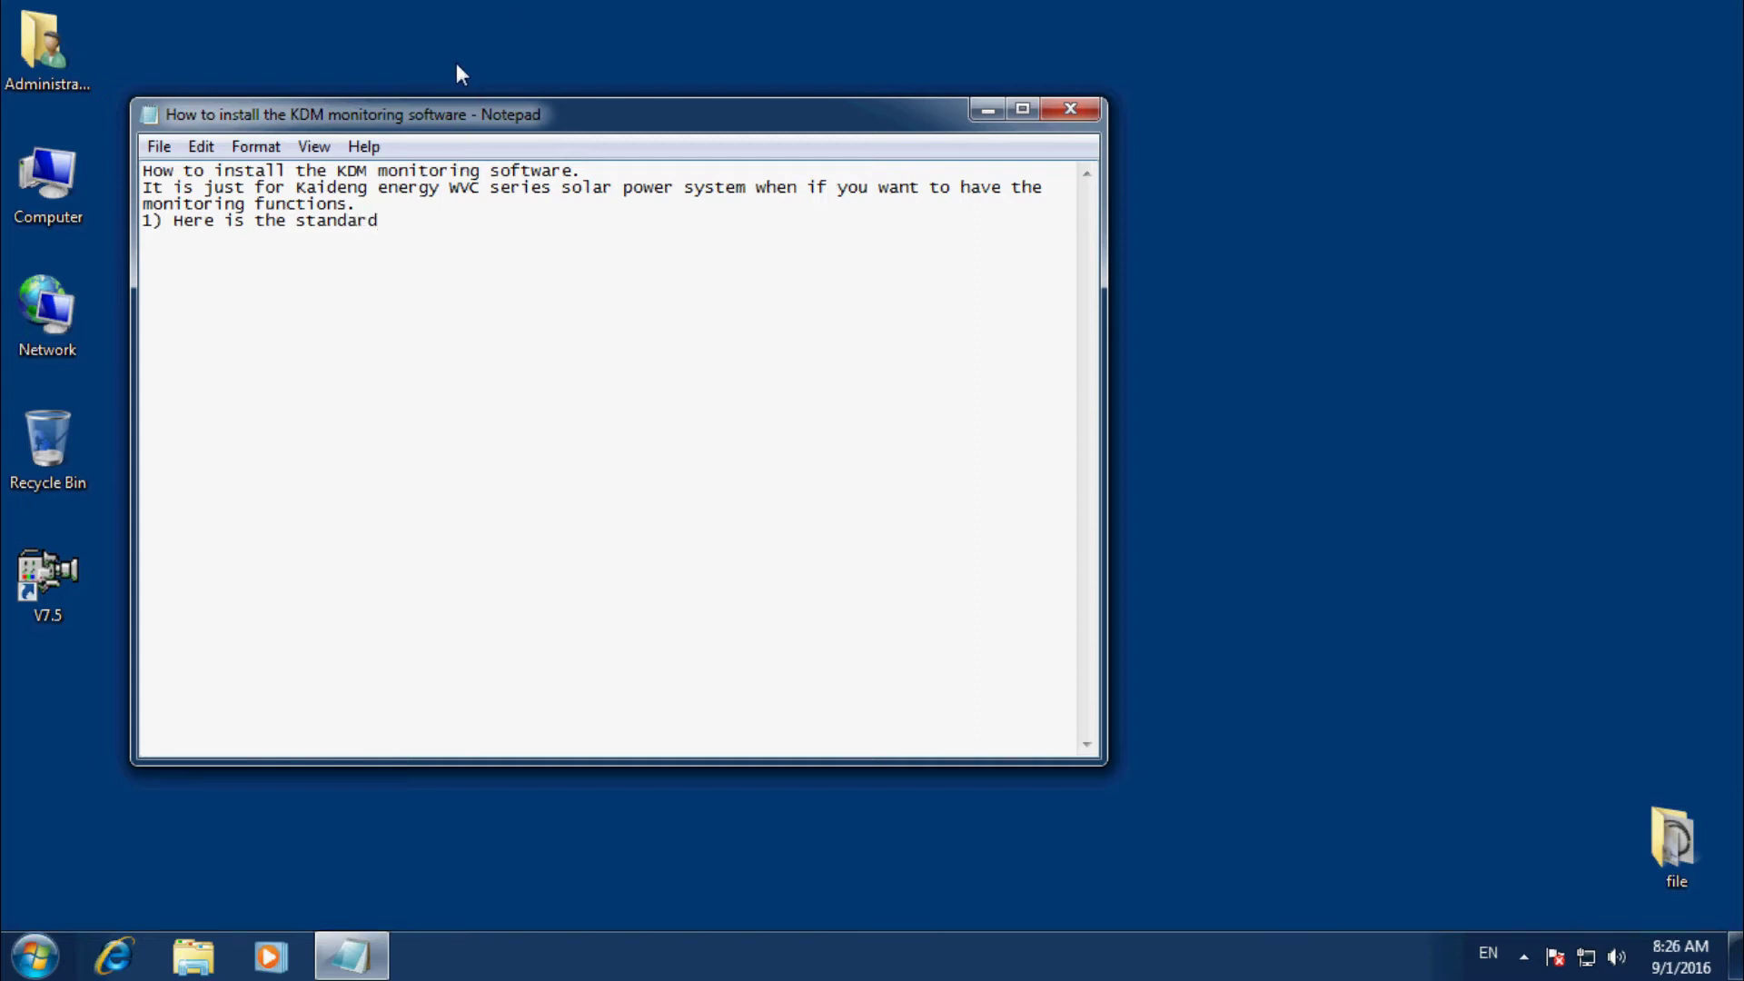
{"action": "type", "text": "cable for the WVC-modem. "}
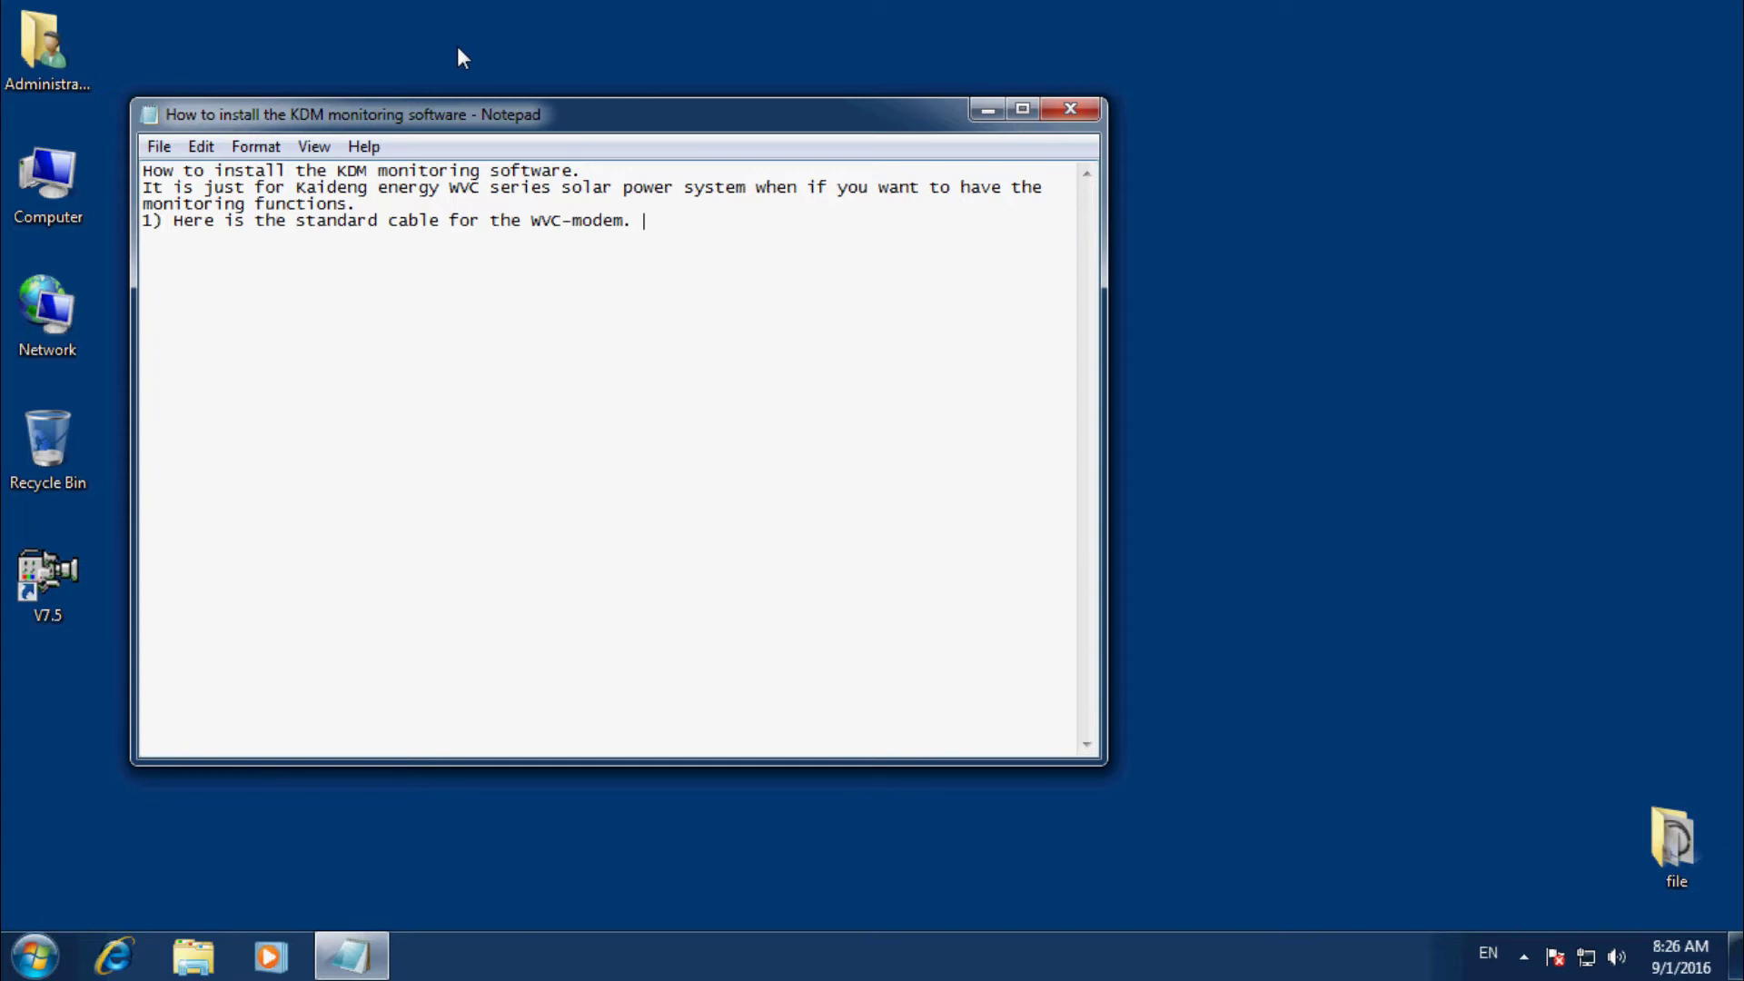
{"action": "type", "text": "But it"}
{"action": "type", "text": "can not be us"}
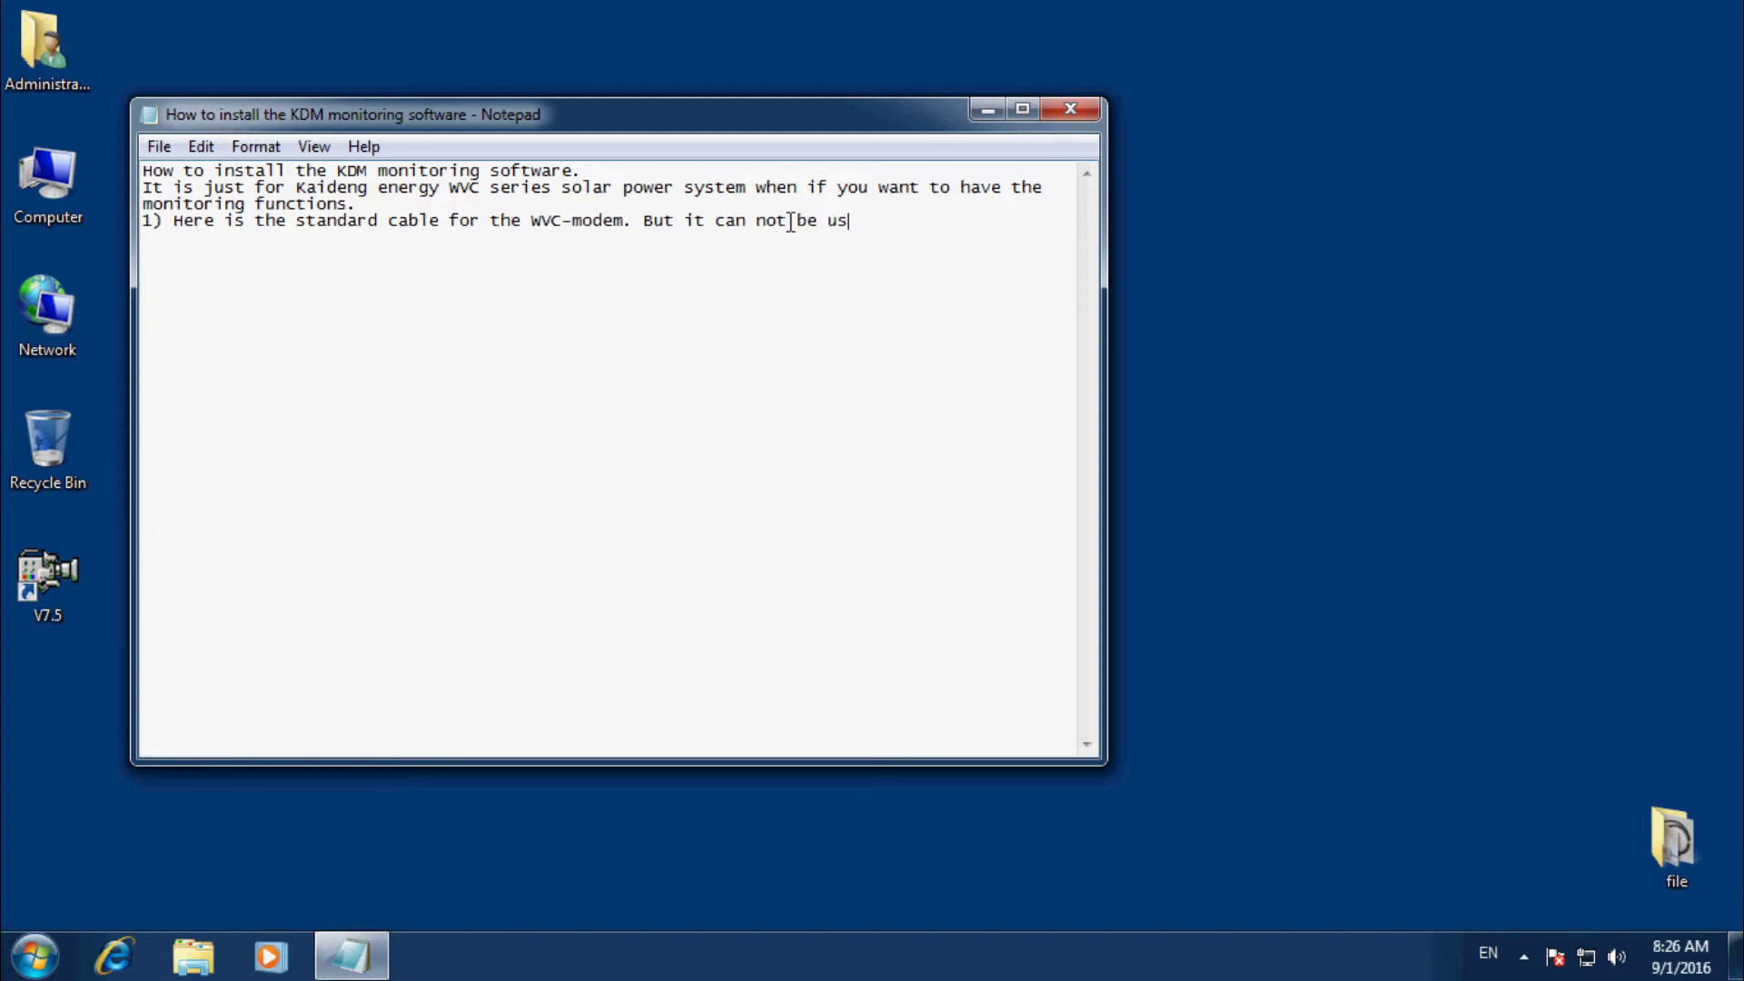
{"action": "type", "text": "ed directly. It"}
{"action": "key", "text": "BackSpace"}
{"action": "key", "text": "BackSpace"}
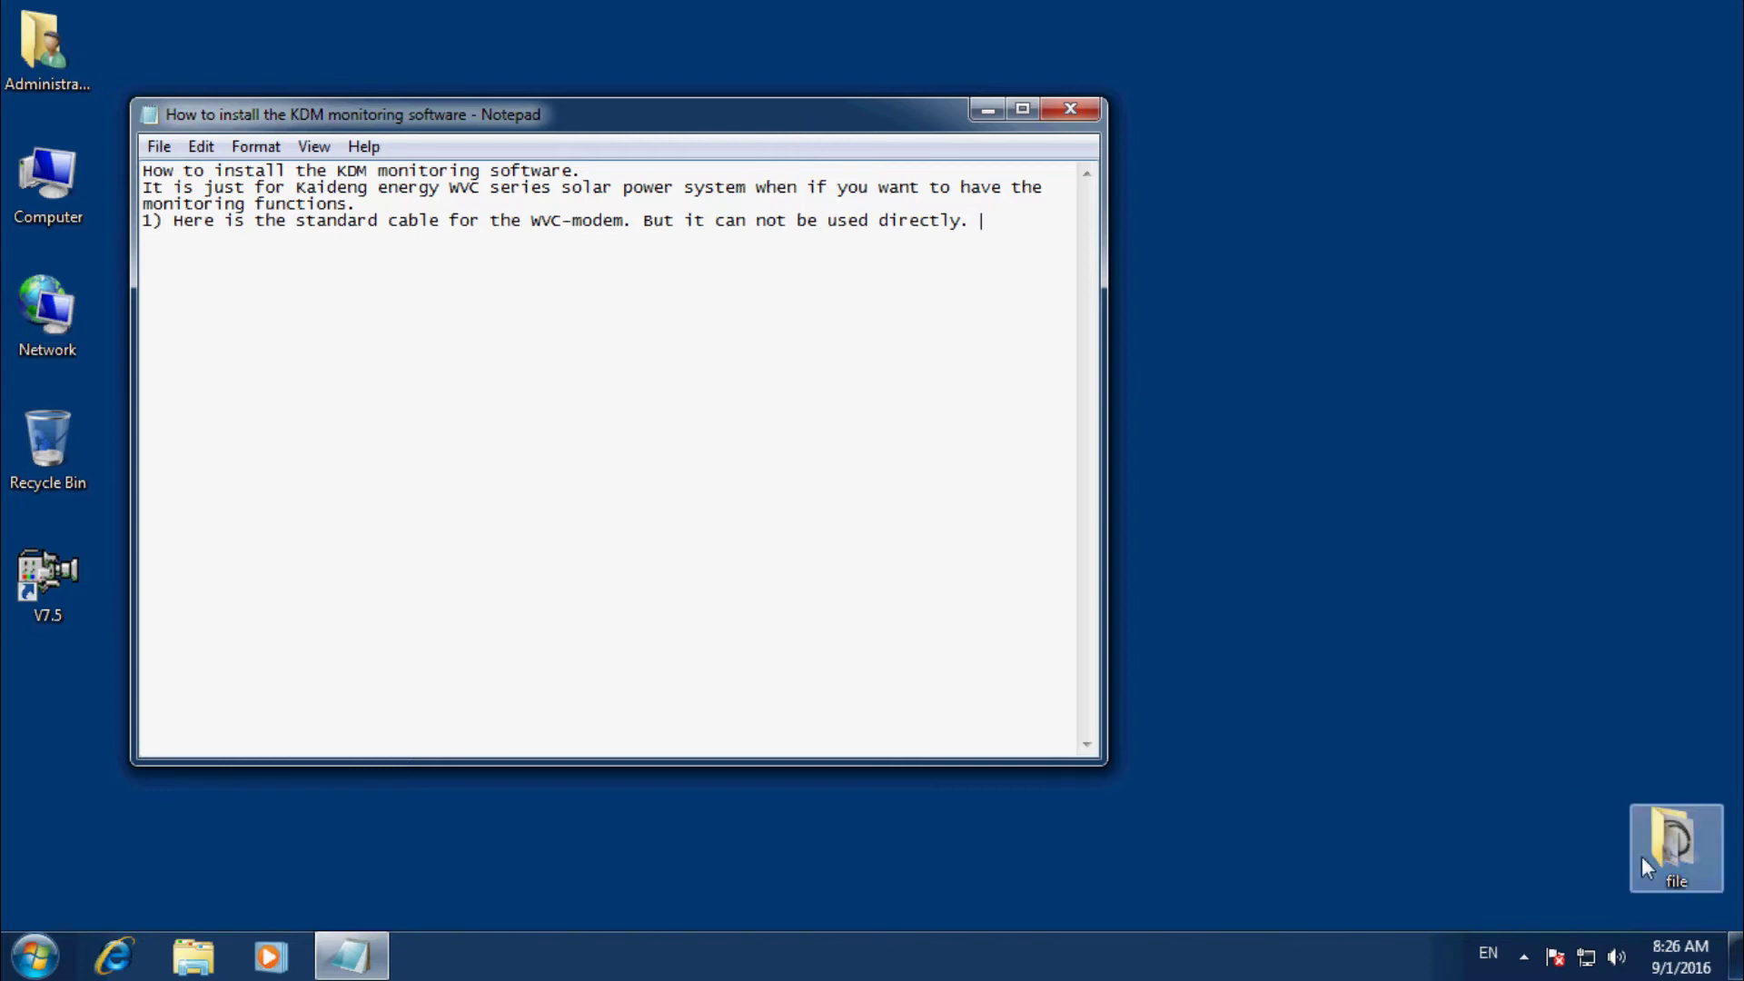
Open the Rs232 to usb cable photo from the desktop 'file' folder, then return to Notepad.
{"action": "double_click", "coordinate": [1680, 853]}
{"action": "double_click", "coordinate": [548, 275]}
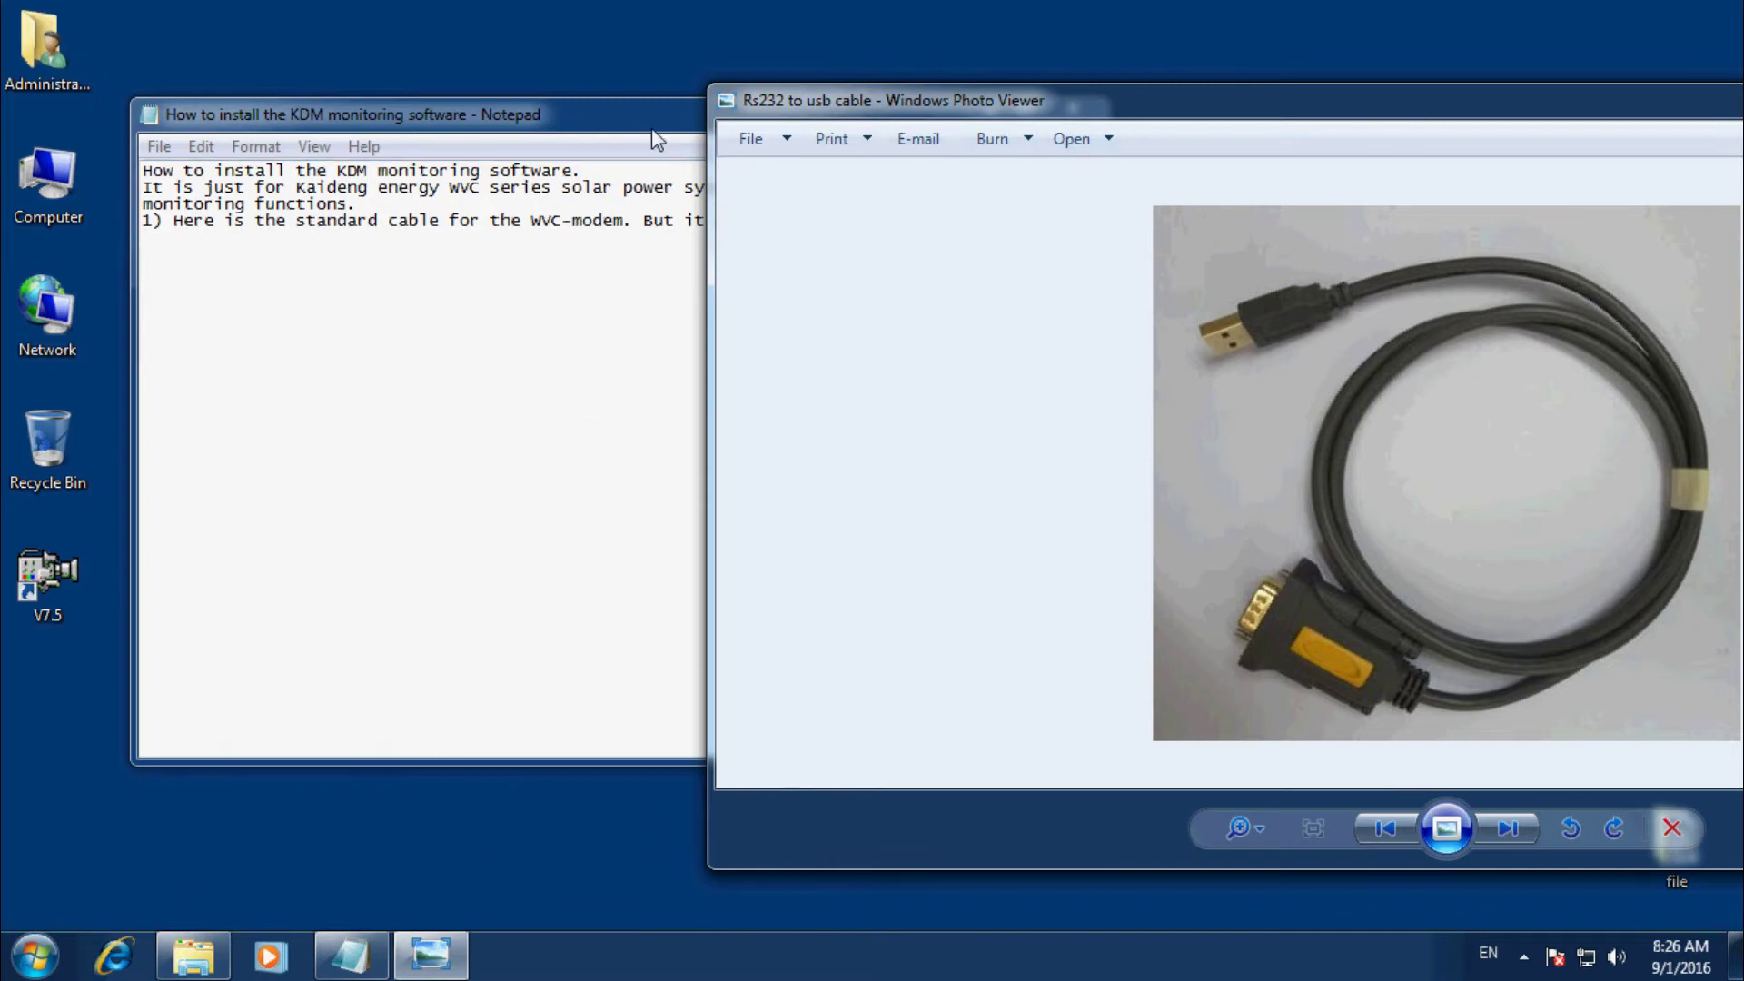
{"action": "left_click", "coordinate": [656, 141]}
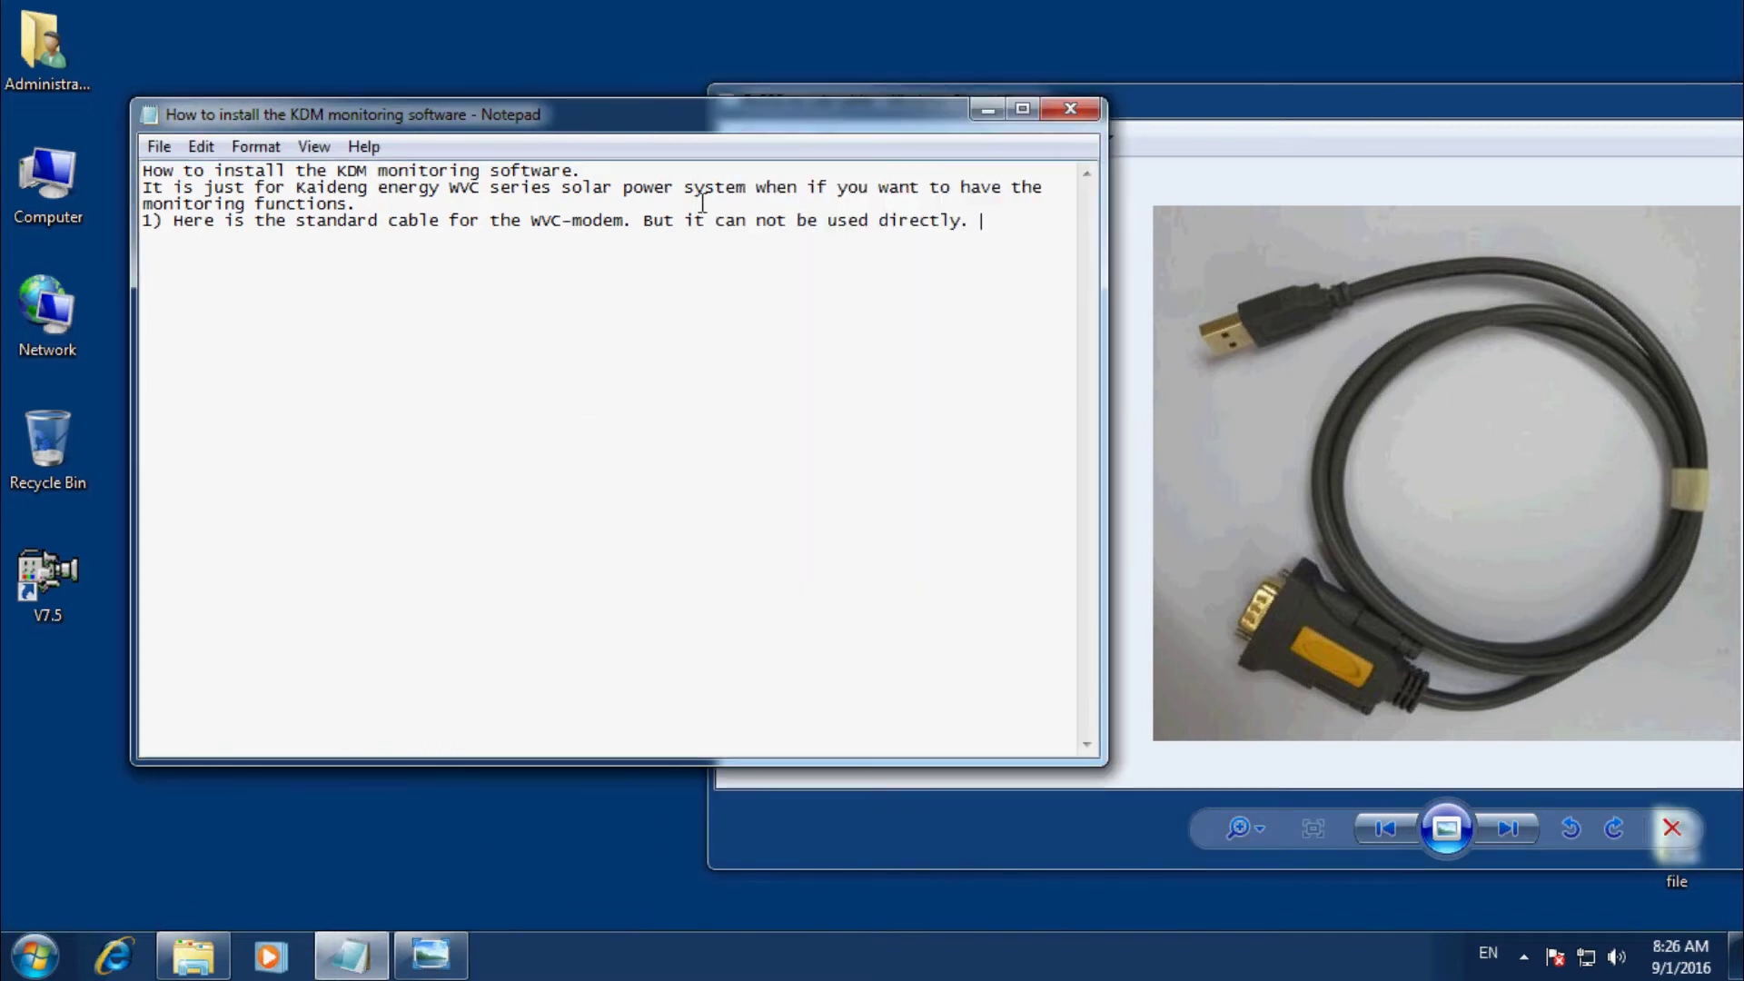
Add 'It need a drive.' and point '2) It will has a CD in the WVC-Modem's packing'.
{"action": "left_click", "coordinate": [1004, 249]}
{"action": "type", "text": "directly. "}
{"action": "type", "text": "   It"}
{"action": "type", "text": " nee"}
{"action": "type", "text": "d"}
{"action": "type", "text": " a d"}
{"action": "type", "text": "r"}
{"action": "type", "text": "ive. "}
{"action": "type", "text": "2"}
{"action": "type", "text": ") "}
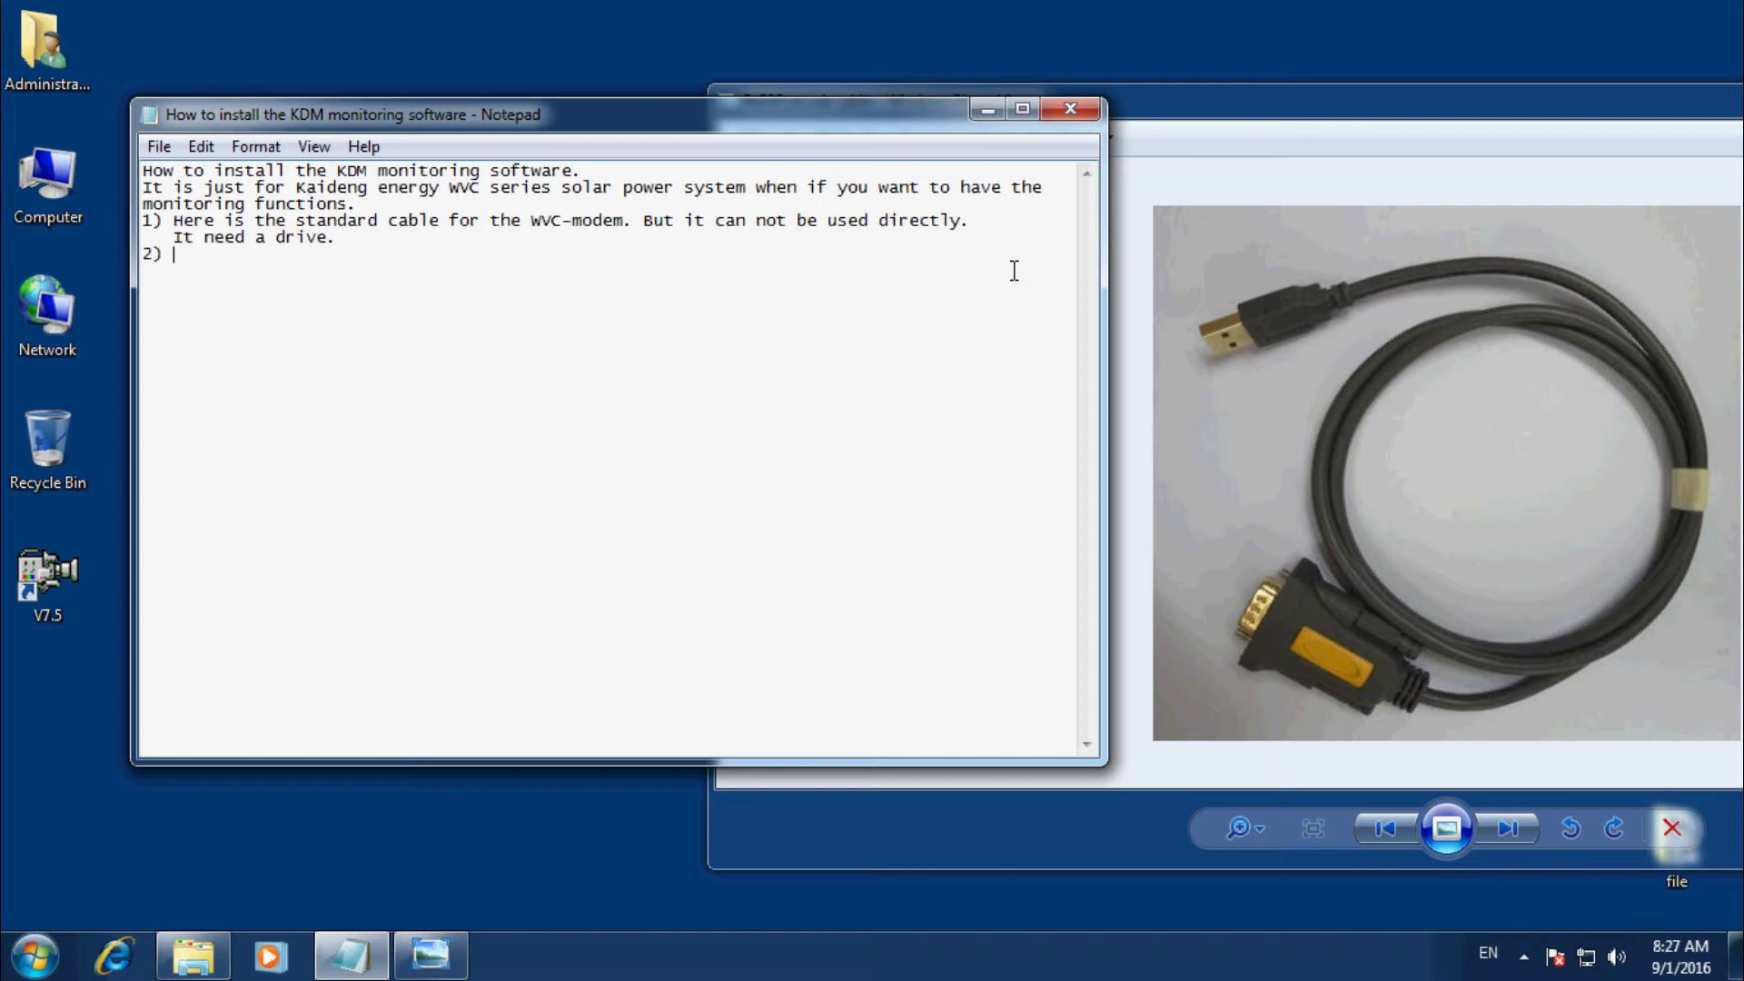
{"action": "type", "text": "I"}
{"action": "type", "text": "will has a CD in "}
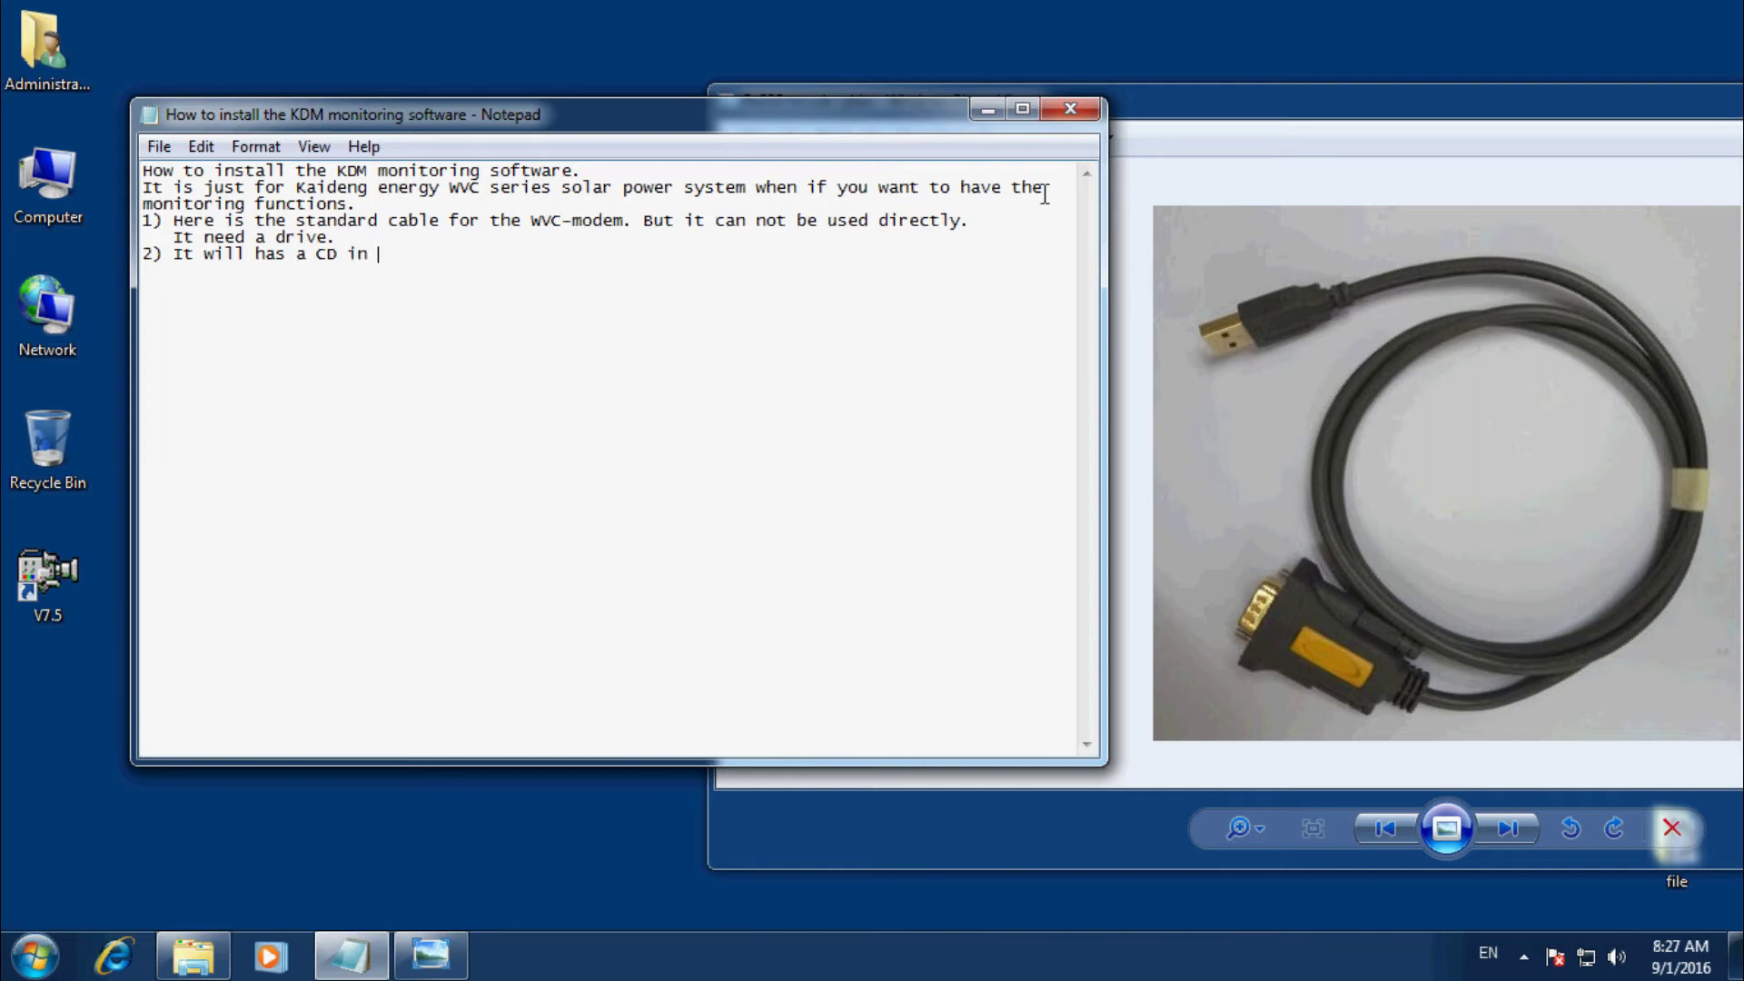
{"action": "type", "text": "the WVC-Modem's packing."}
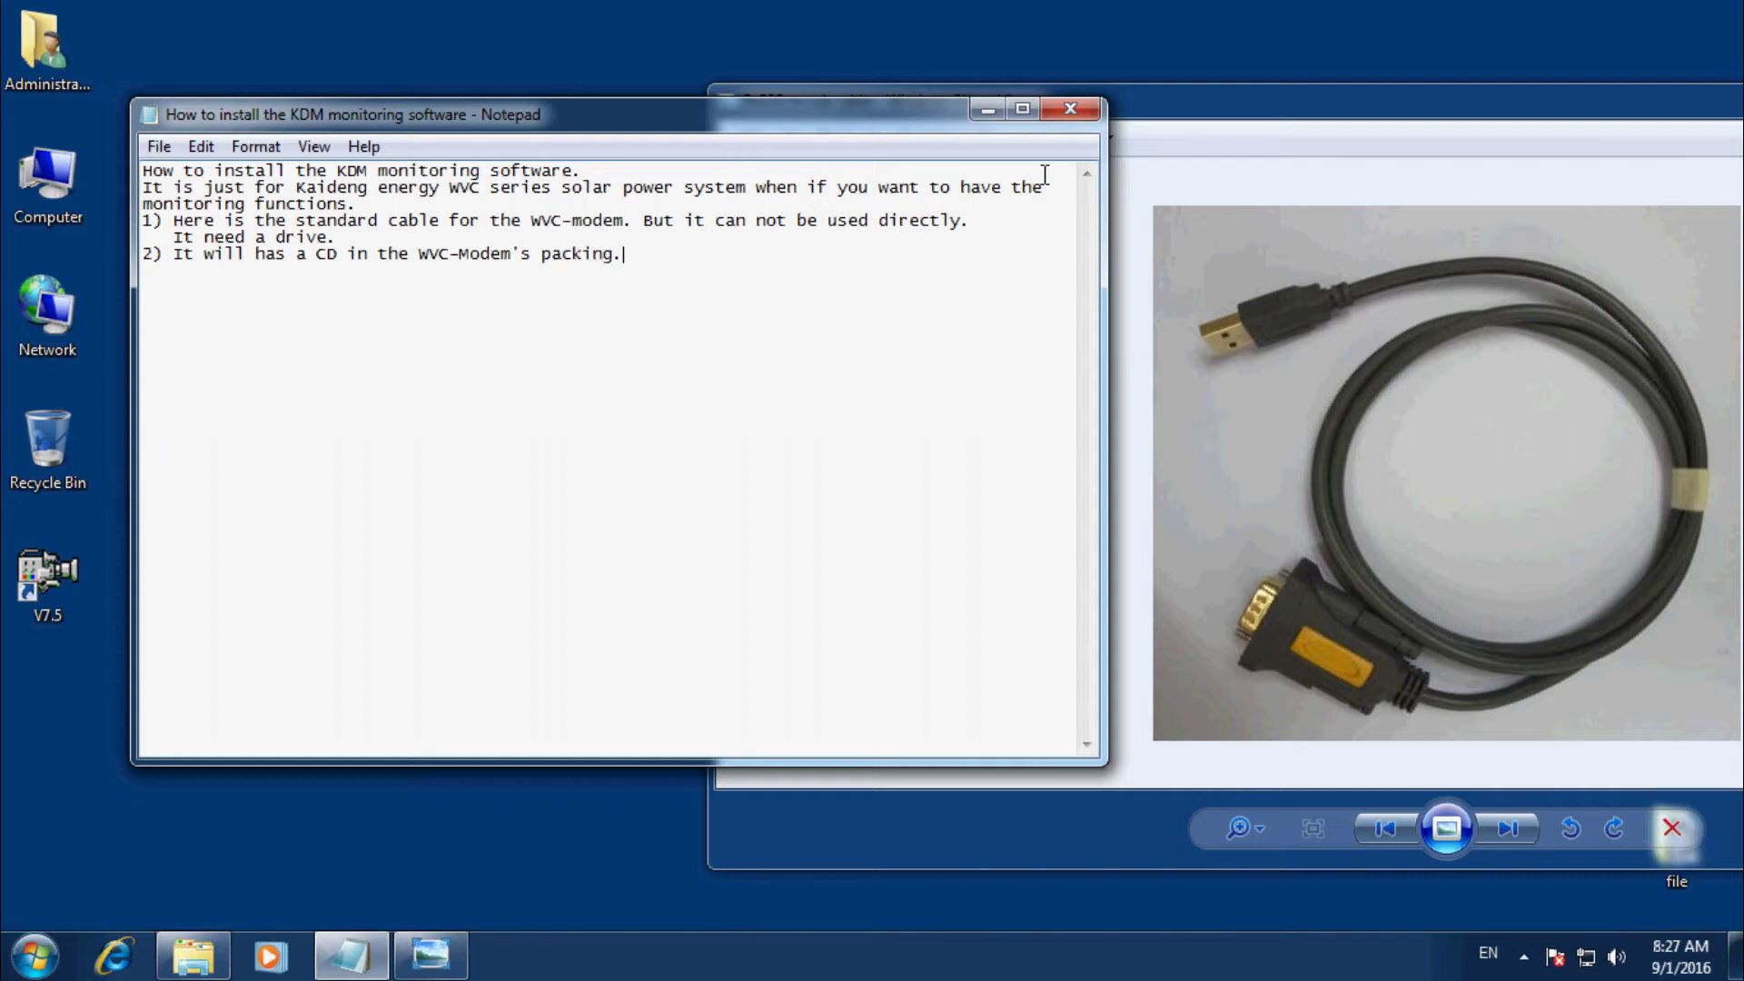
Open DVD Drive (D:) from Computer, move its window aside, and return to Notepad.
{"action": "double_click", "coordinate": [47, 182]}
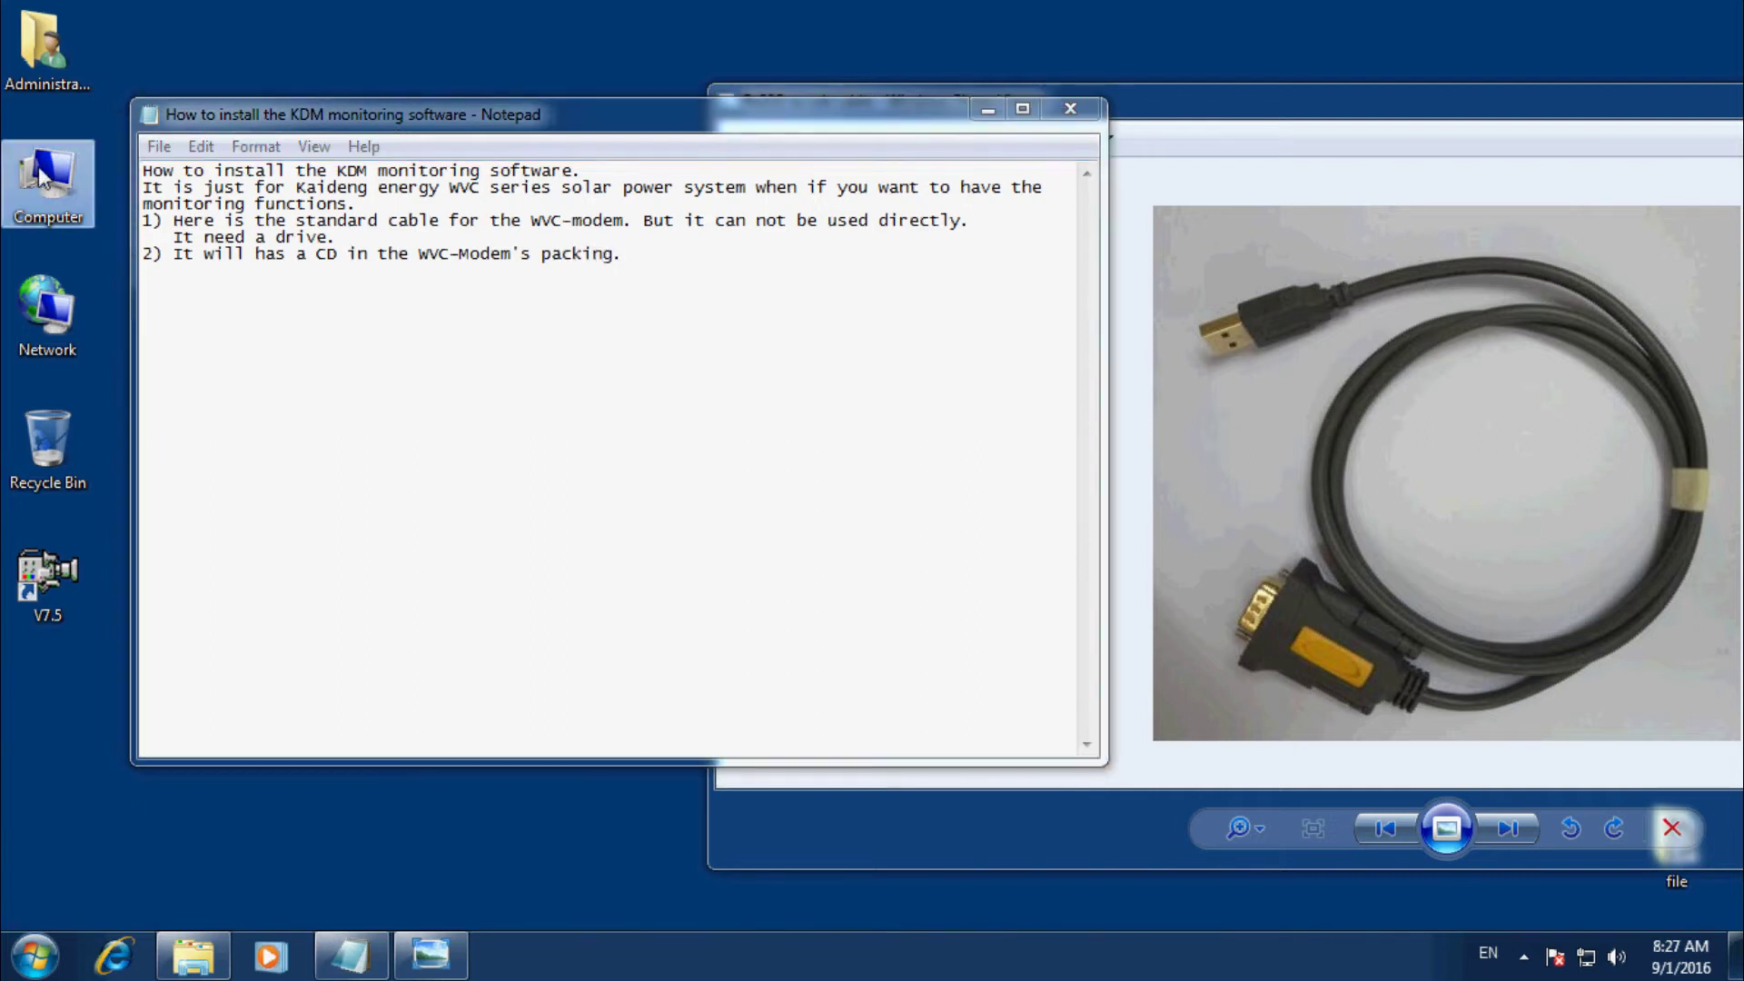
{"action": "double_click", "coordinate": [896, 450]}
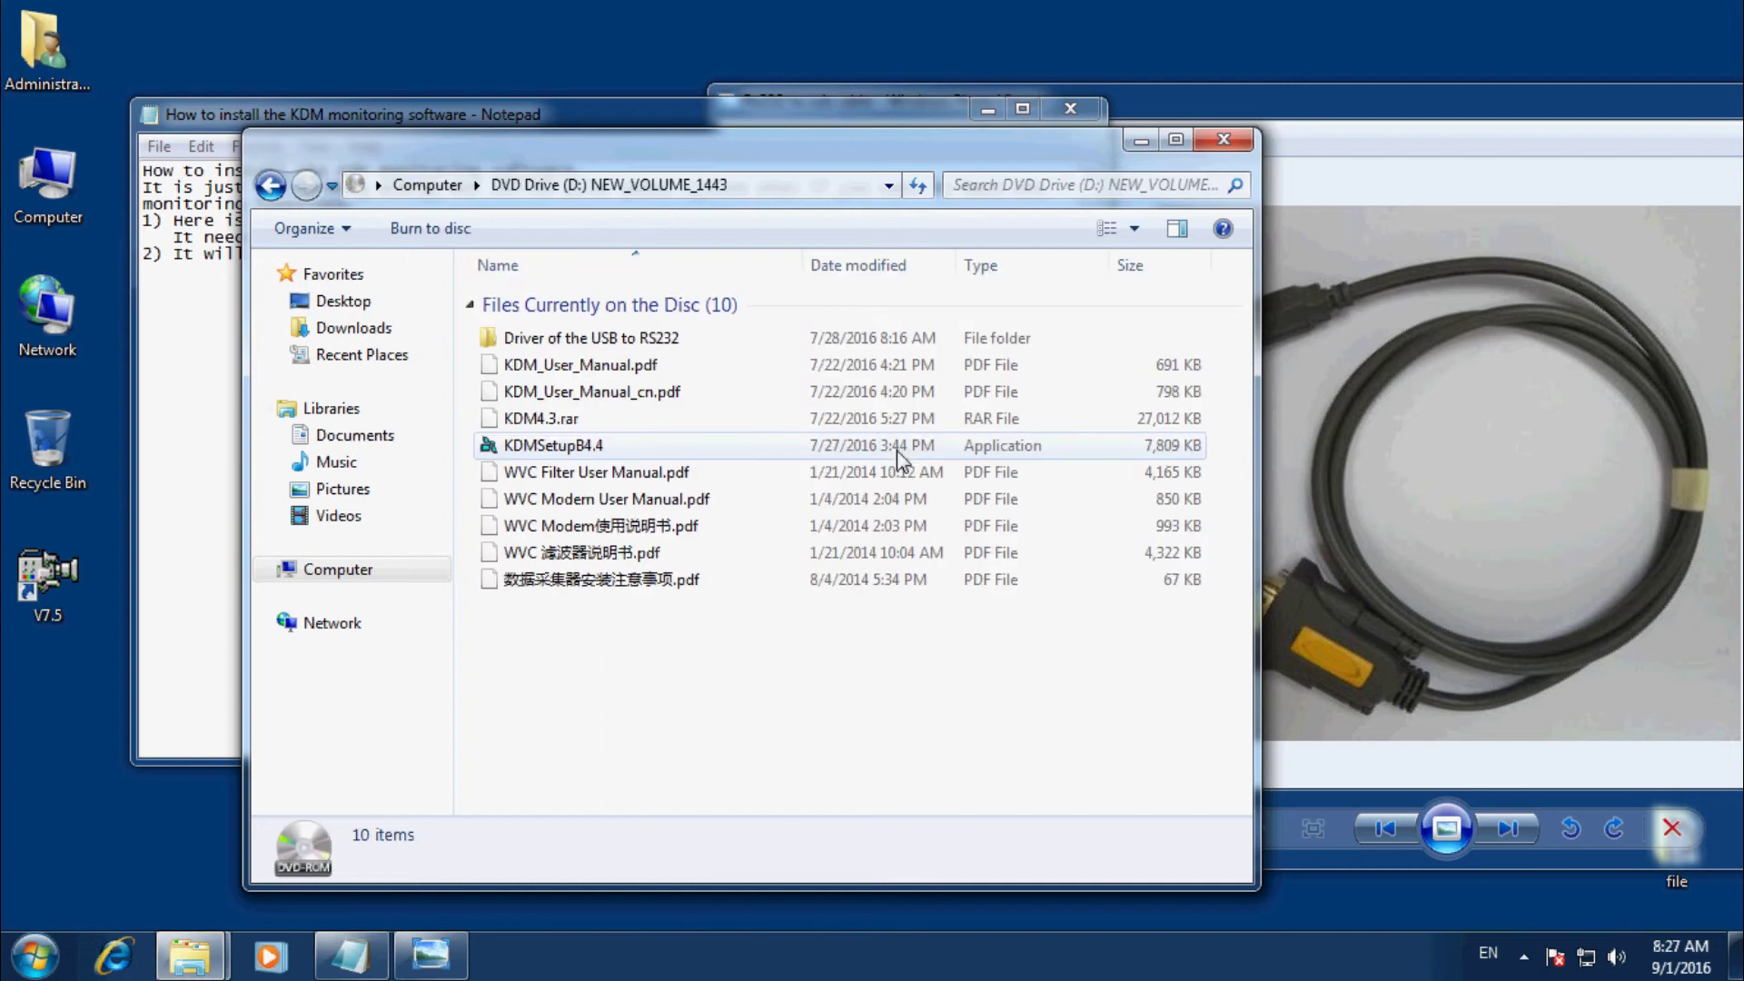
{"action": "left_click_drag", "start_coordinate": [681, 175], "coordinate": [1197, 176]}
{"action": "left_click", "coordinate": [642, 323]}
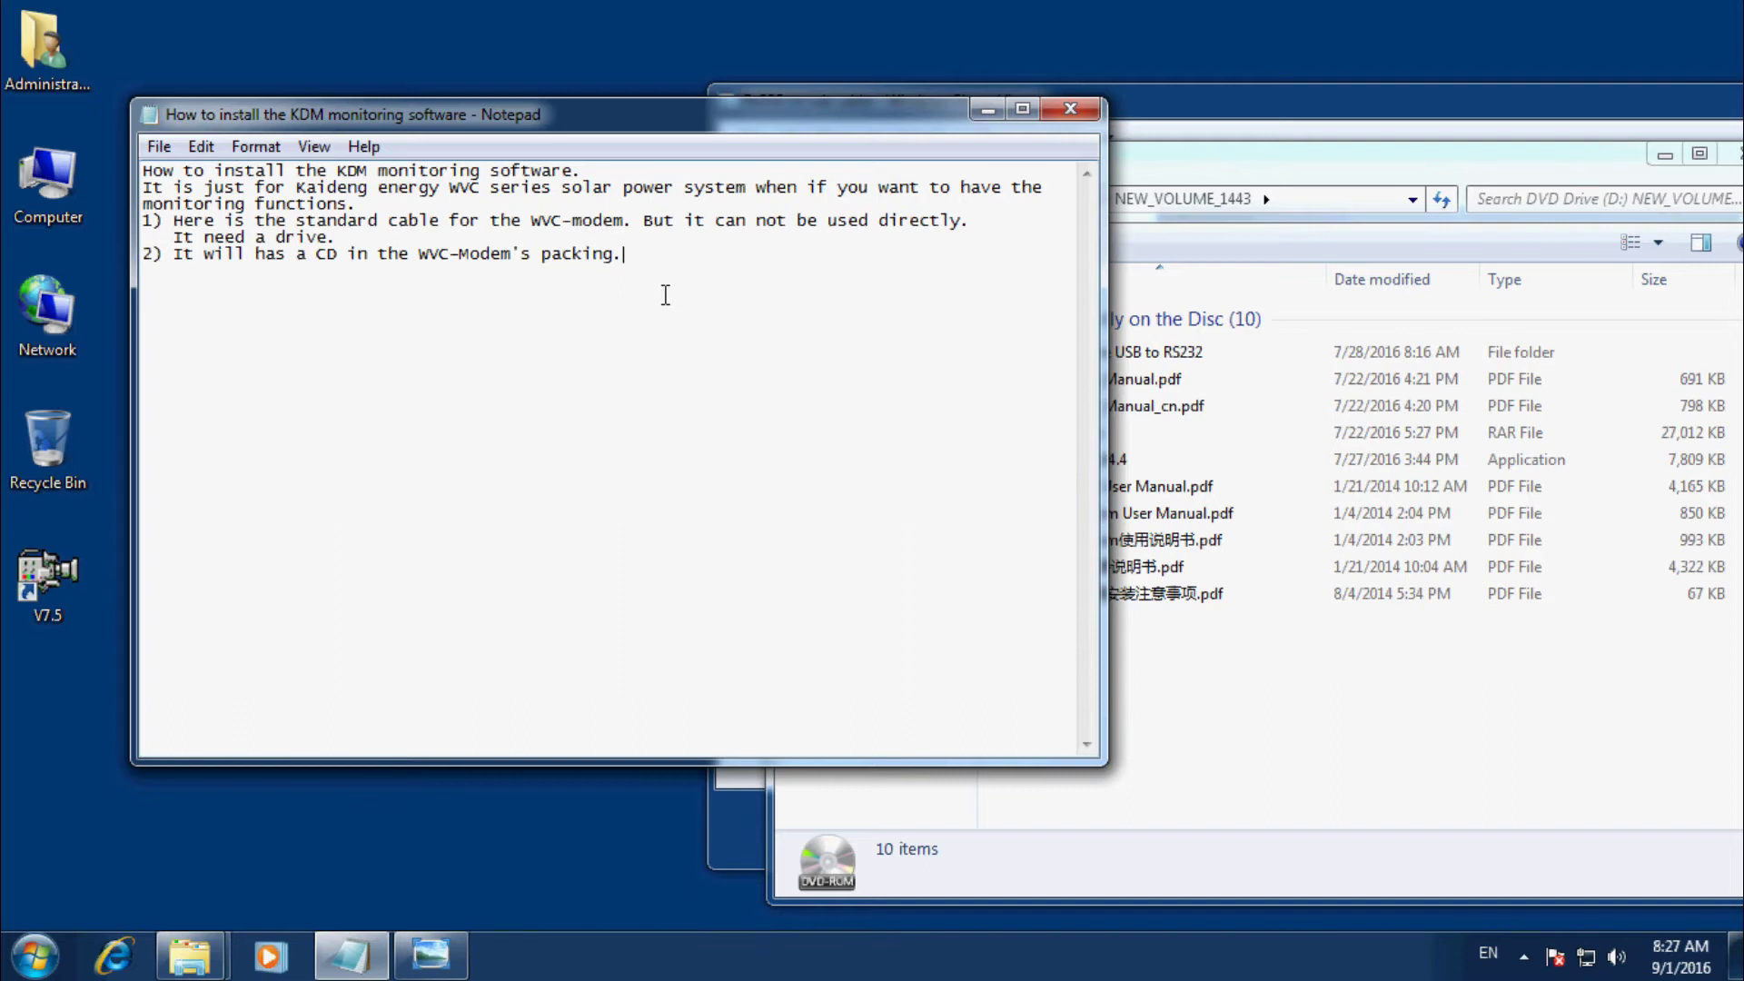
Continue step 2 with 'Please install the drive. Like what i do.'.
{"action": "type", "text": "I"}
{"action": "key", "text": "BackSpace"}
{"action": "type", "text": "p"}
{"action": "type", "text": "uaed"}
{"action": "key", "text": "BackSpace"}
{"action": "key", "text": "BackSpace"}
{"action": "key", "text": "BackSpace"}
{"action": "key", "text": "BackSpace"}
{"action": "key", "text": "BackSpace"}
{"action": "type", "text": "Ples"}
{"action": "key", "text": "BackSpace"}
{"action": "type", "text": "ase install the"}
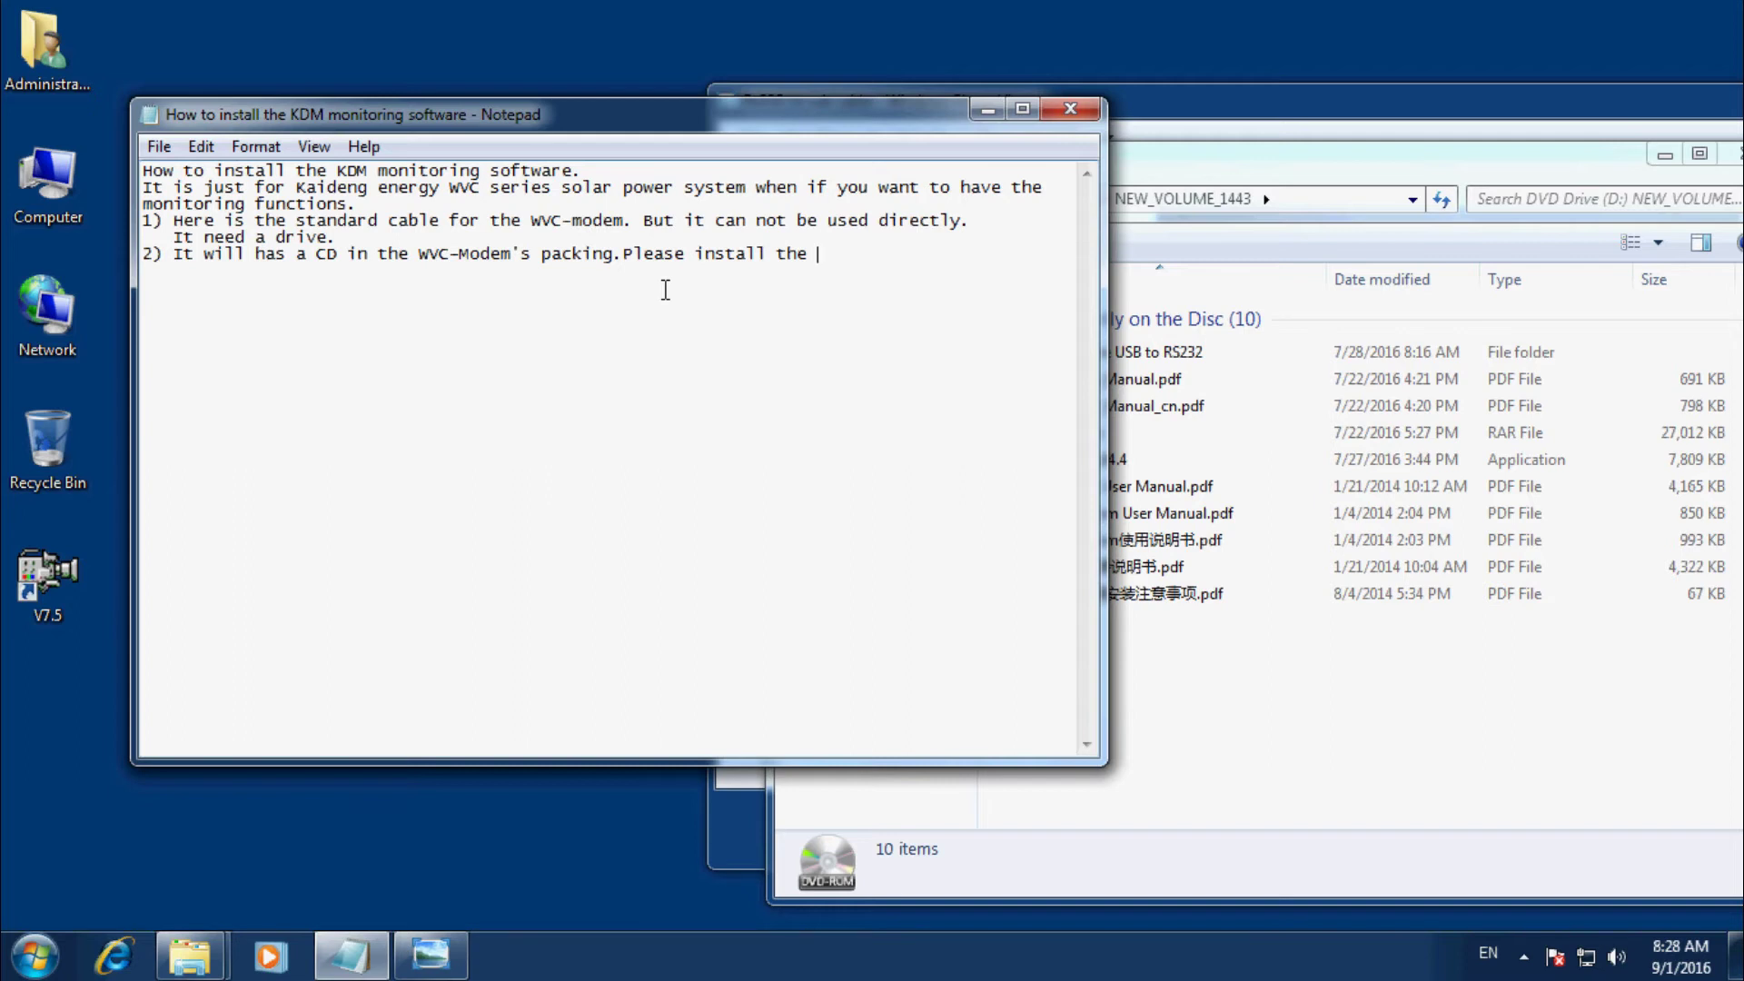
{"action": "type", "text": "drive. Like what i do"}
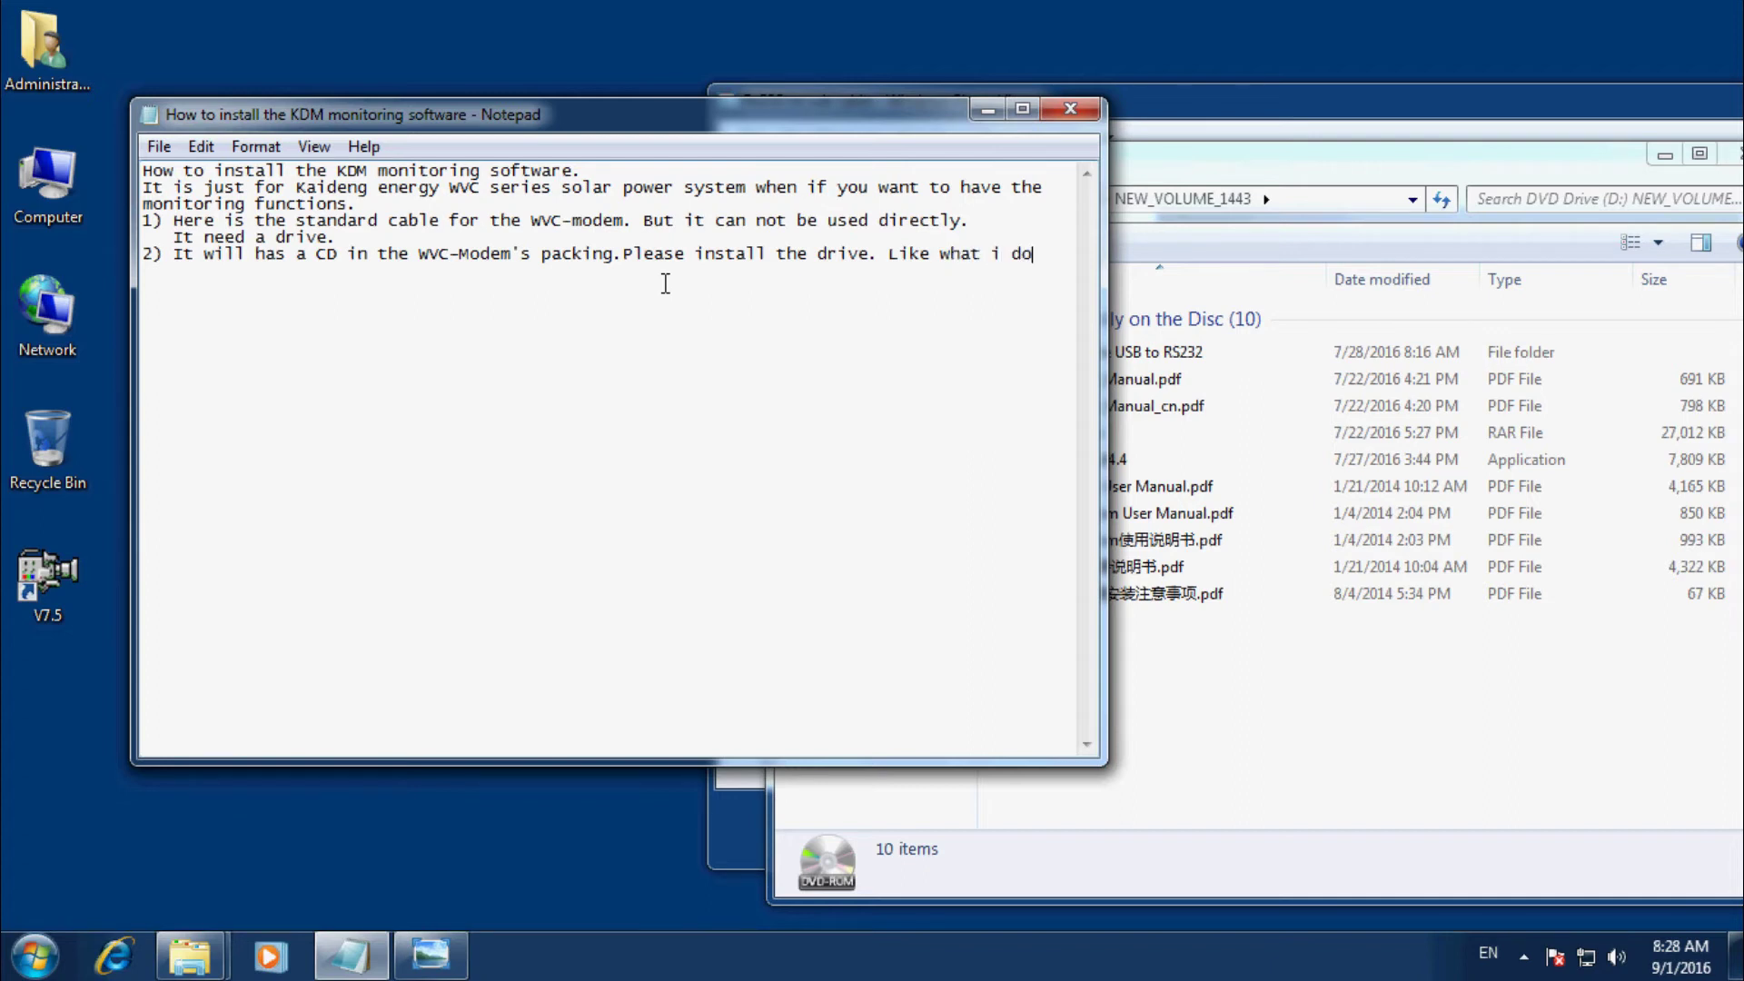
{"action": "type", "text": "."}
Run PL2303_Prolific_DriverInstaller_v1.11.0 from the disc's Driver of the USB to RS232 > Windows folder.
{"action": "left_click", "coordinate": [1358, 640]}
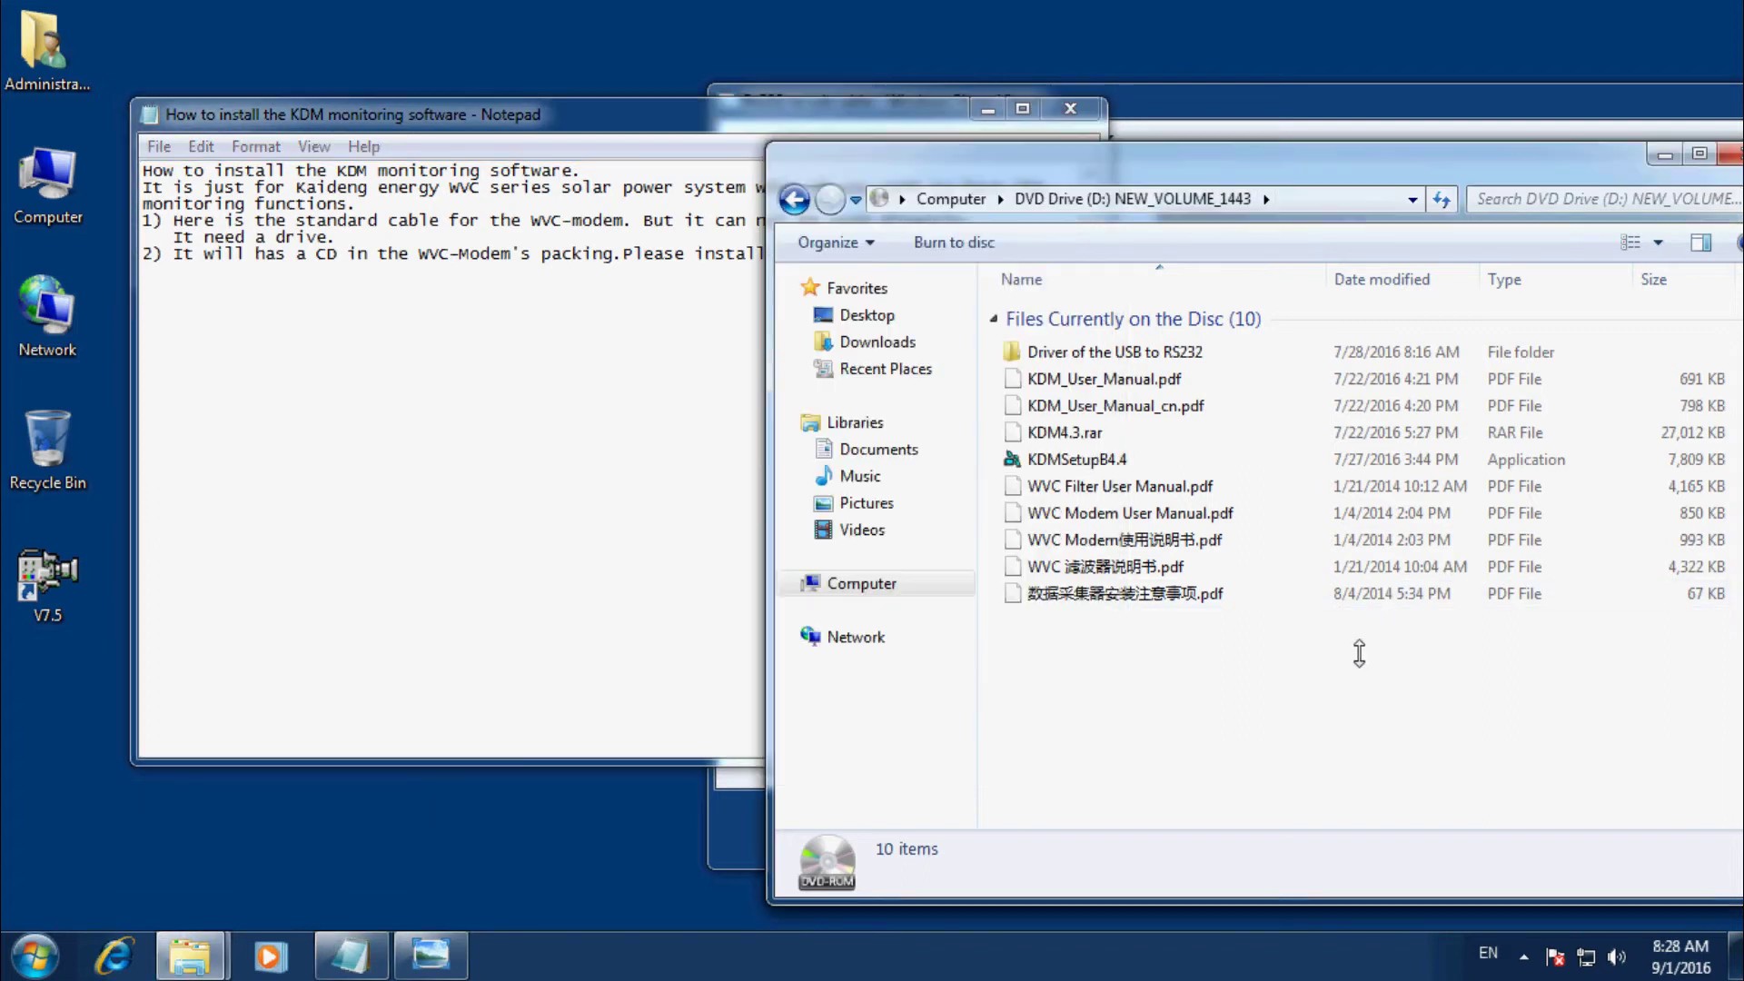
{"action": "double_click", "coordinate": [1077, 357]}
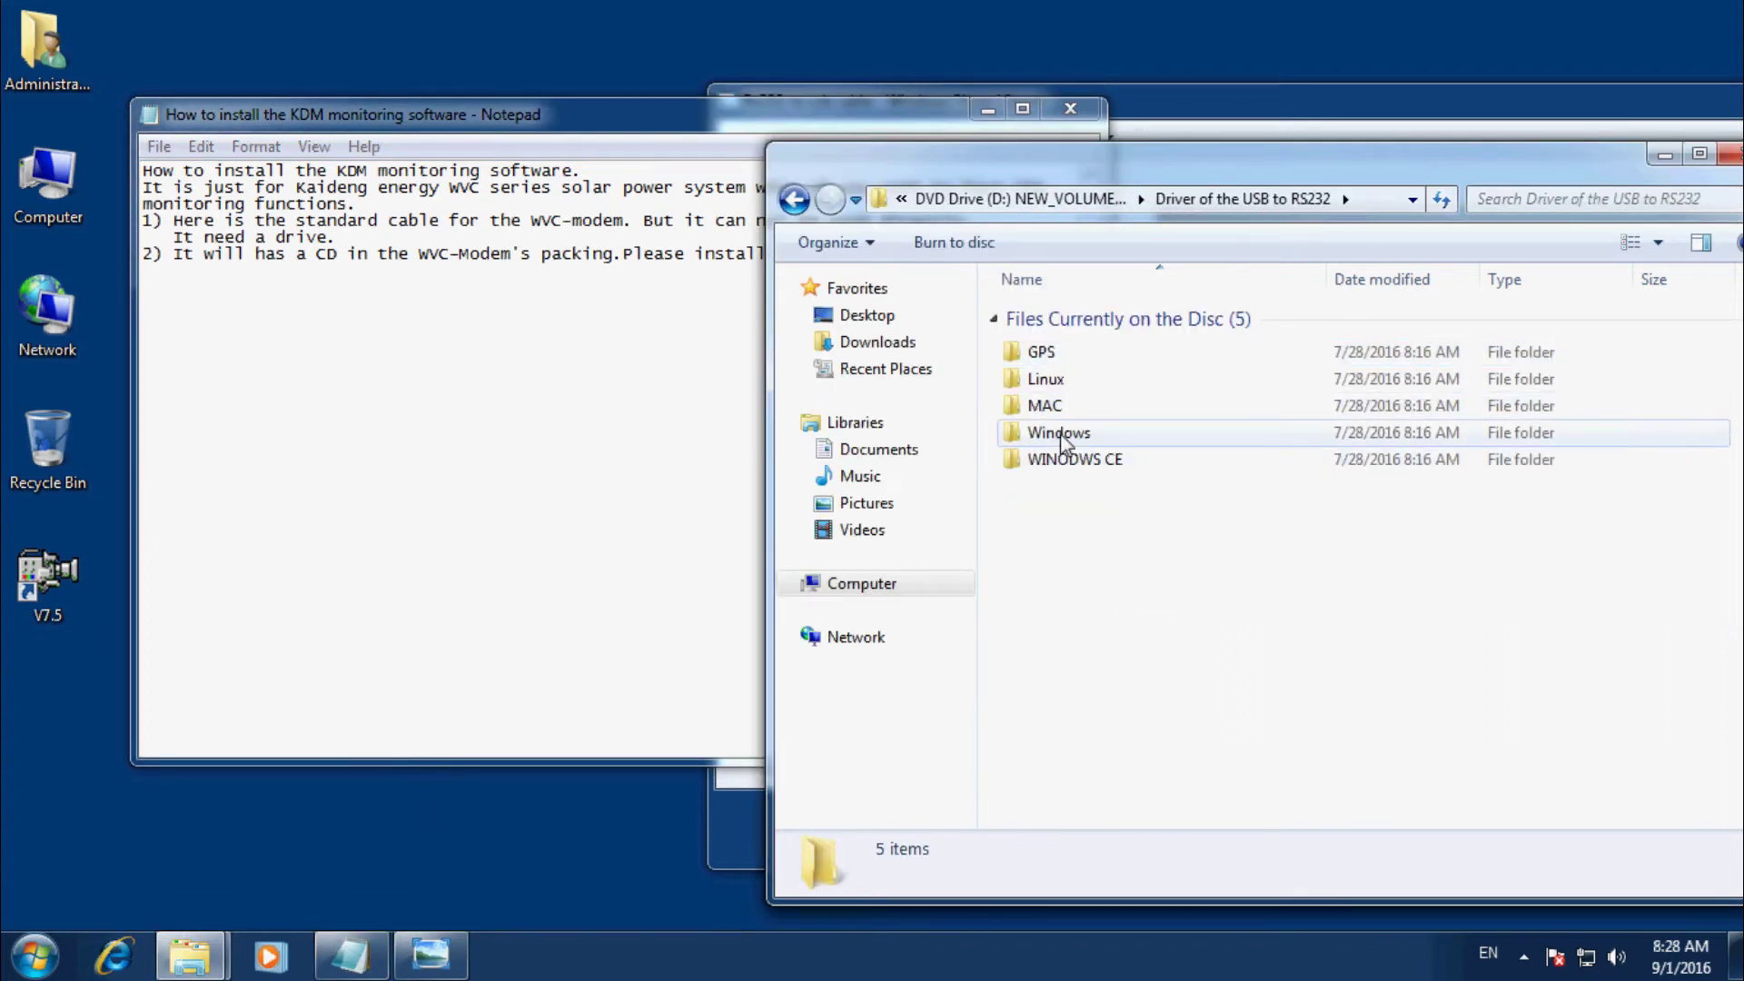
{"action": "double_click", "coordinate": [1062, 433]}
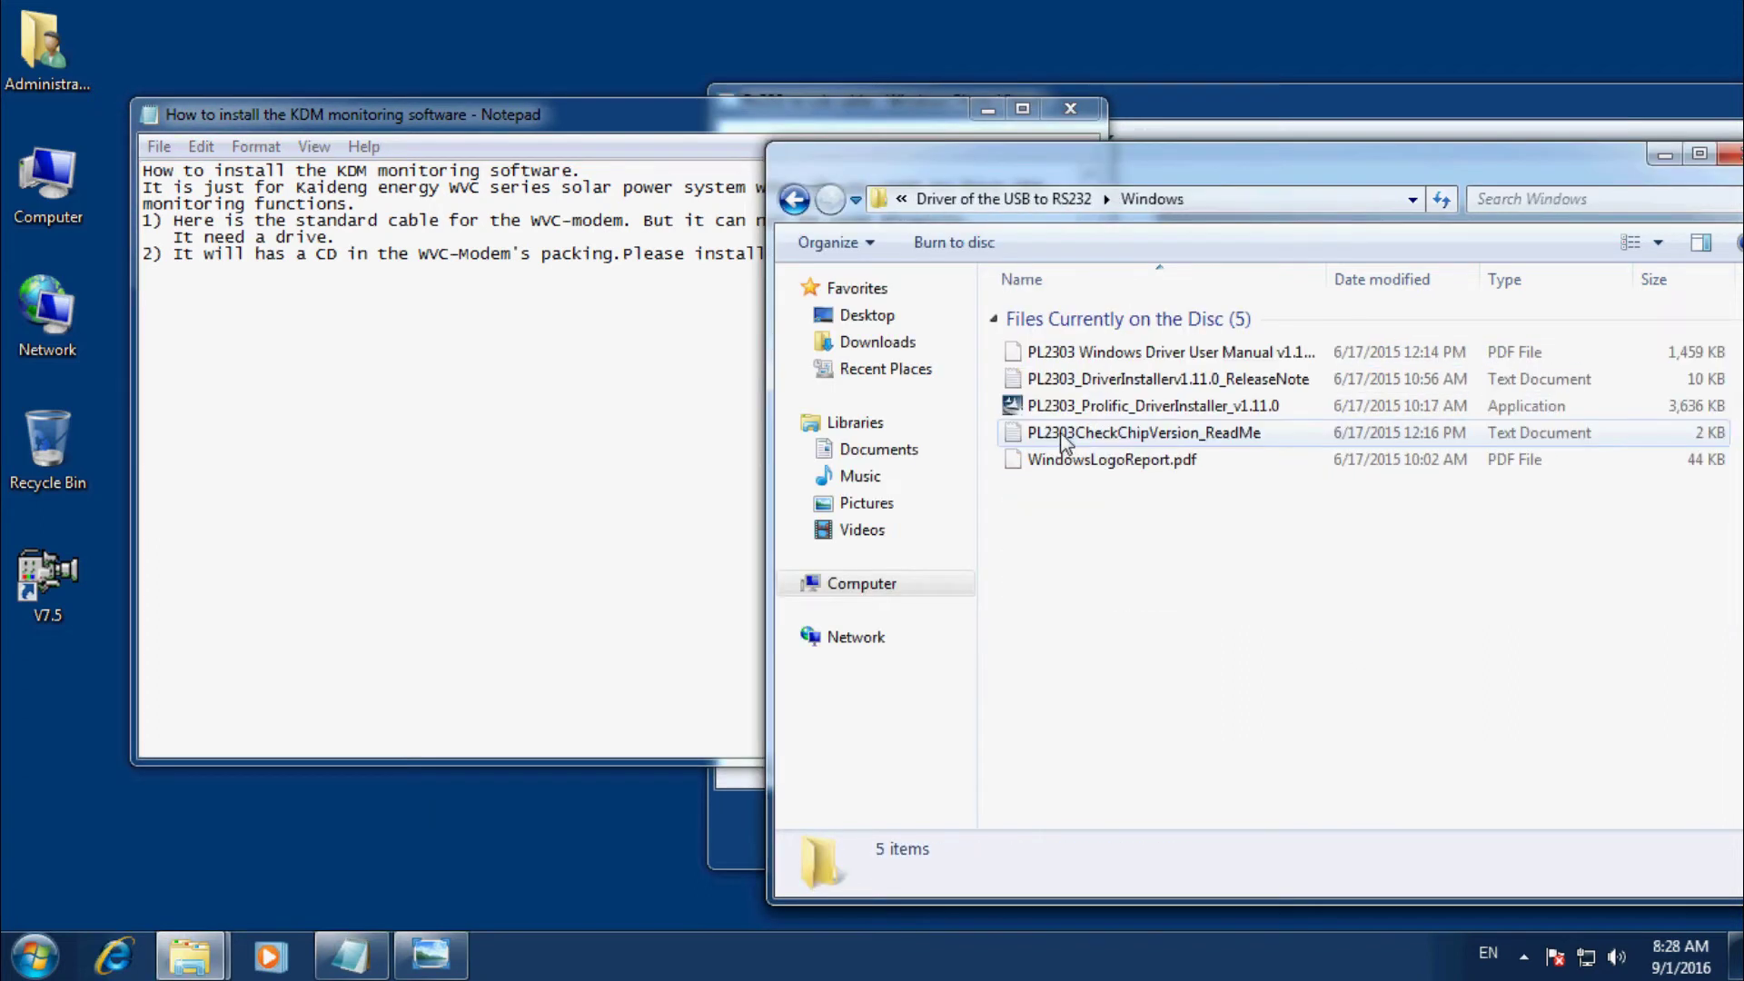
{"action": "left_click", "coordinate": [1126, 414]}
{"action": "double_click", "coordinate": [1123, 409]}
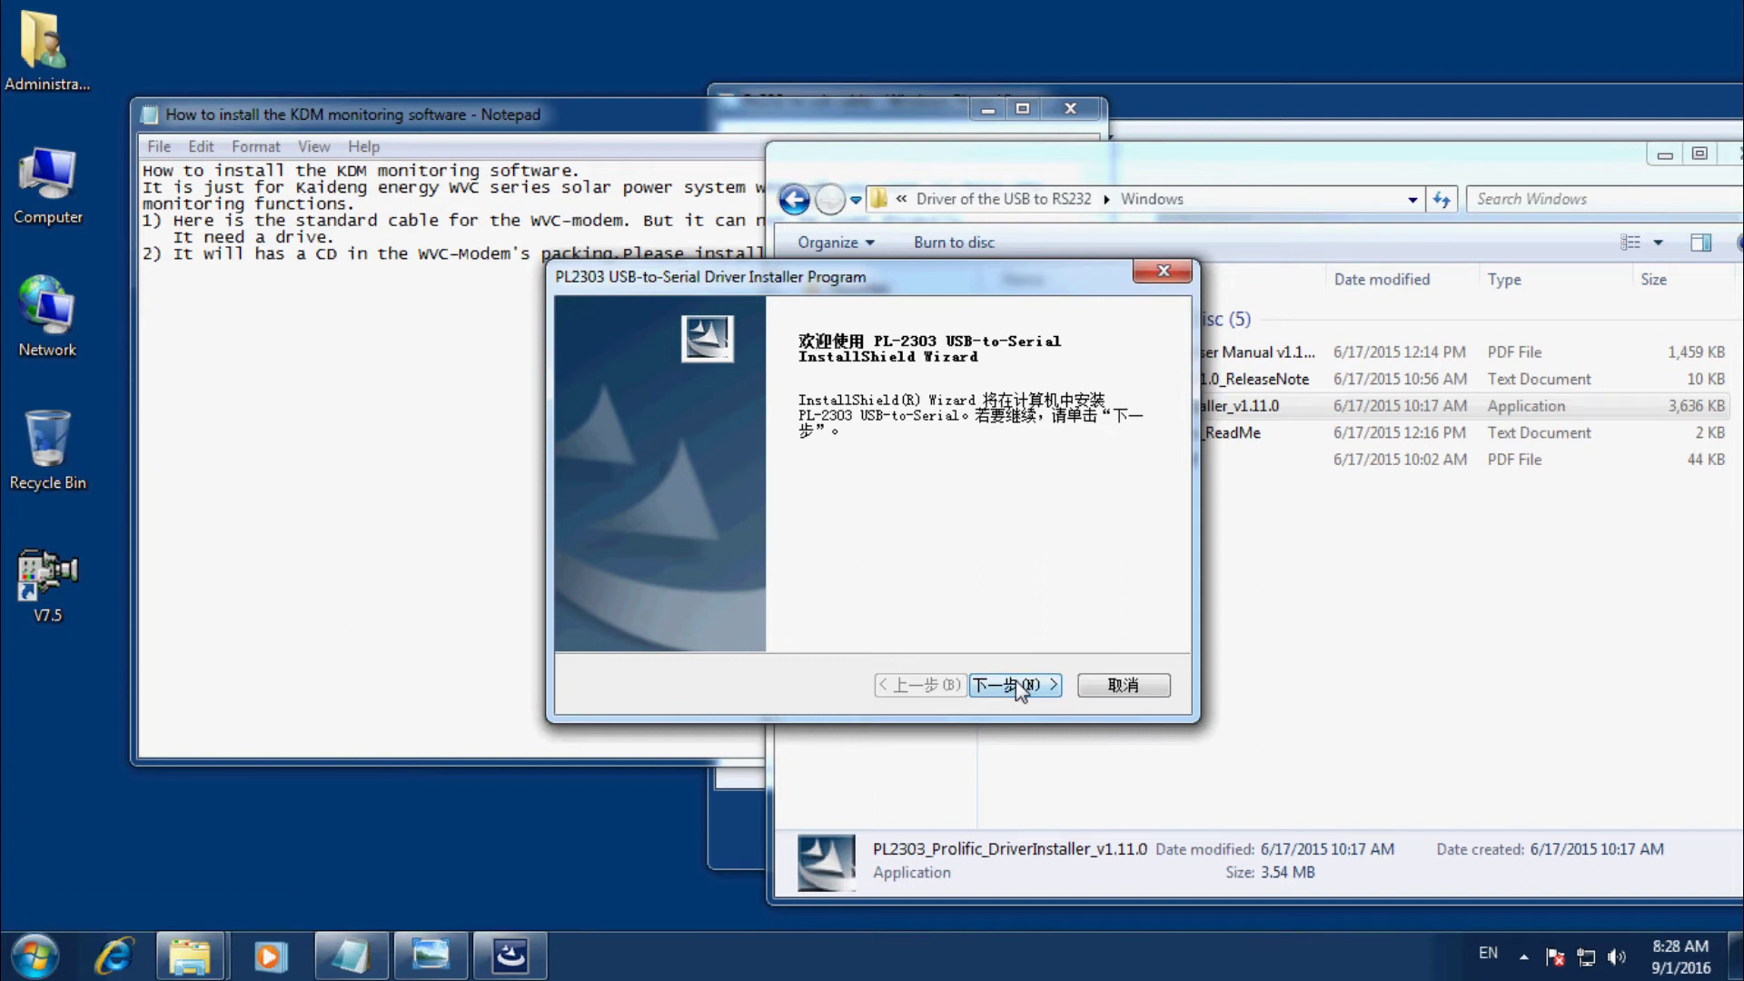
Start the PL2303 driver installation with 下一步 (Next) and let it run in the background.
{"action": "left_click", "coordinate": [1015, 683]}
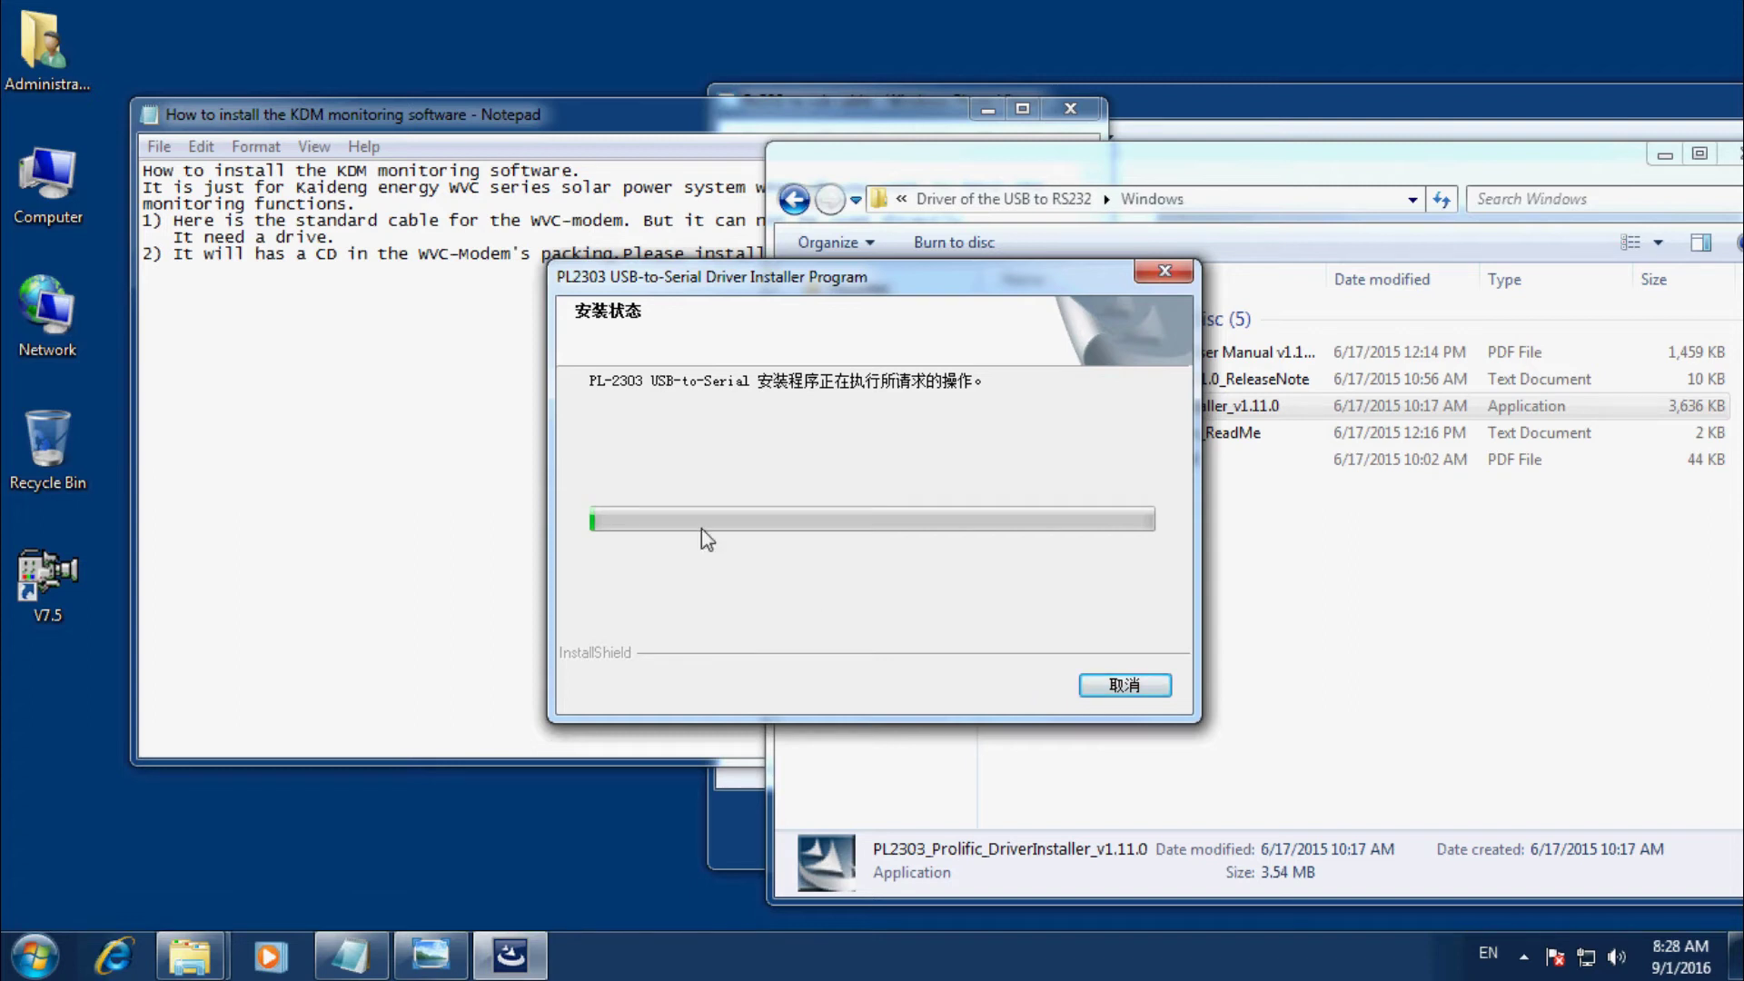
{"action": "left_click_drag", "start_coordinate": [739, 283], "coordinate": [933, 295]}
{"action": "left_click", "coordinate": [490, 343]}
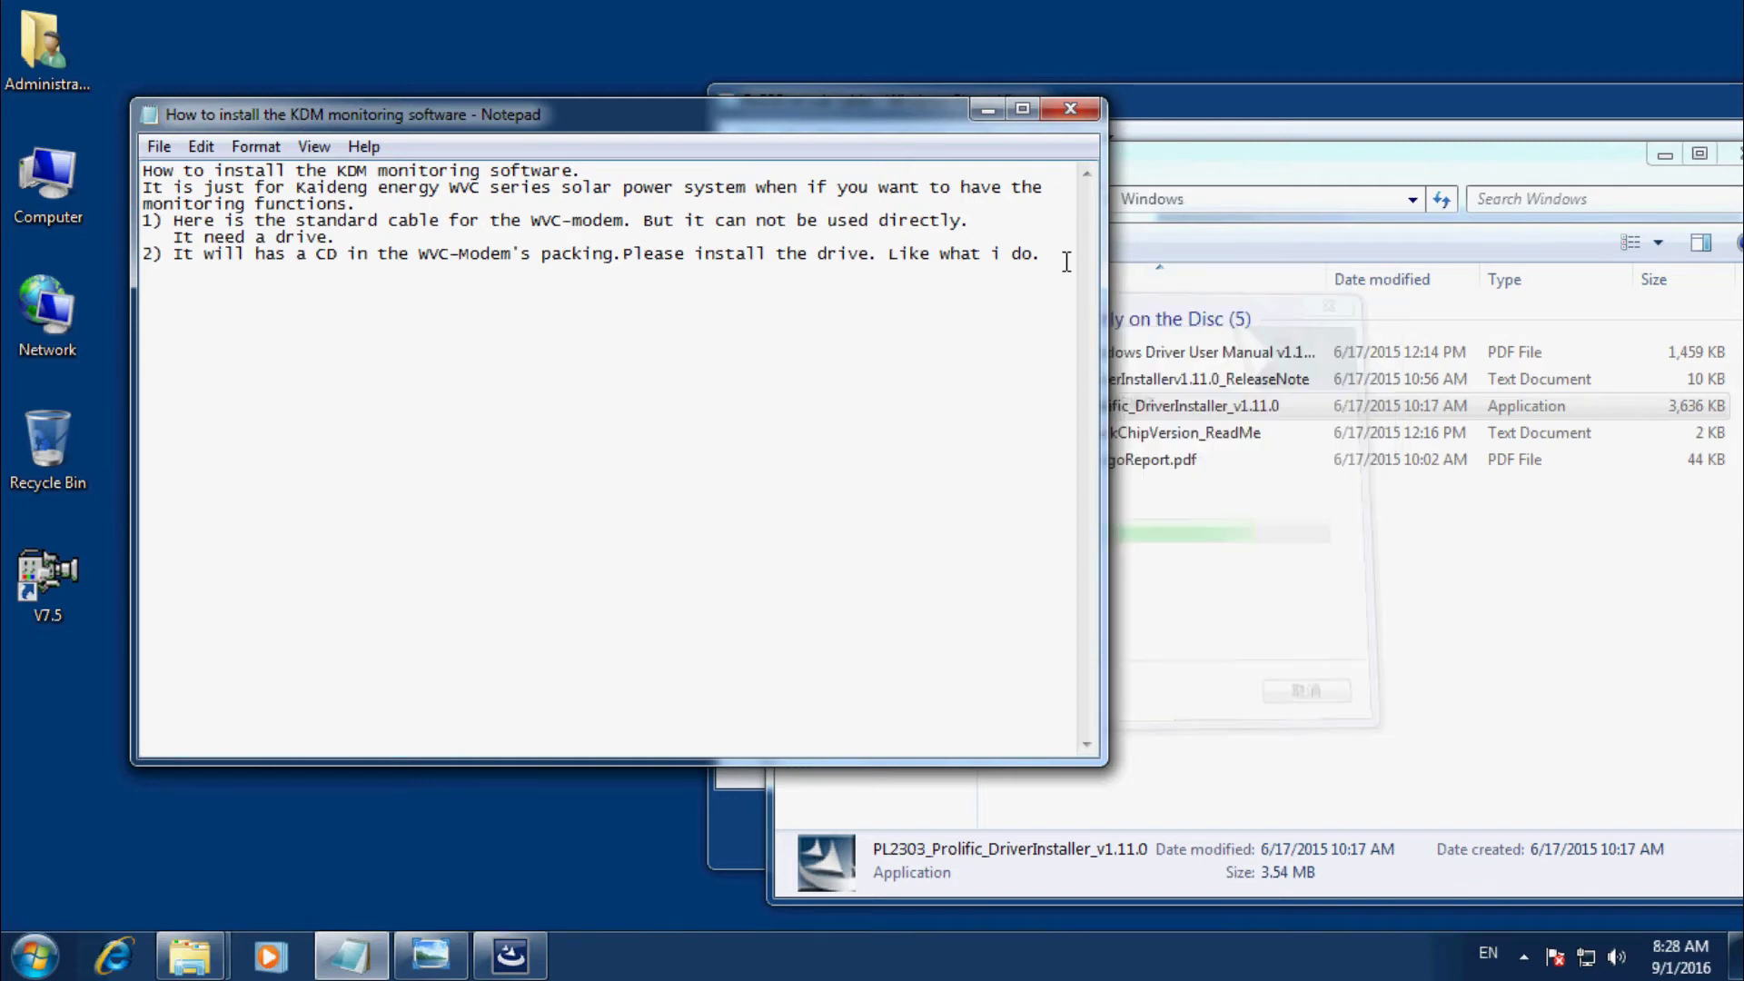
{"action": "left_click", "coordinate": [543, 968]}
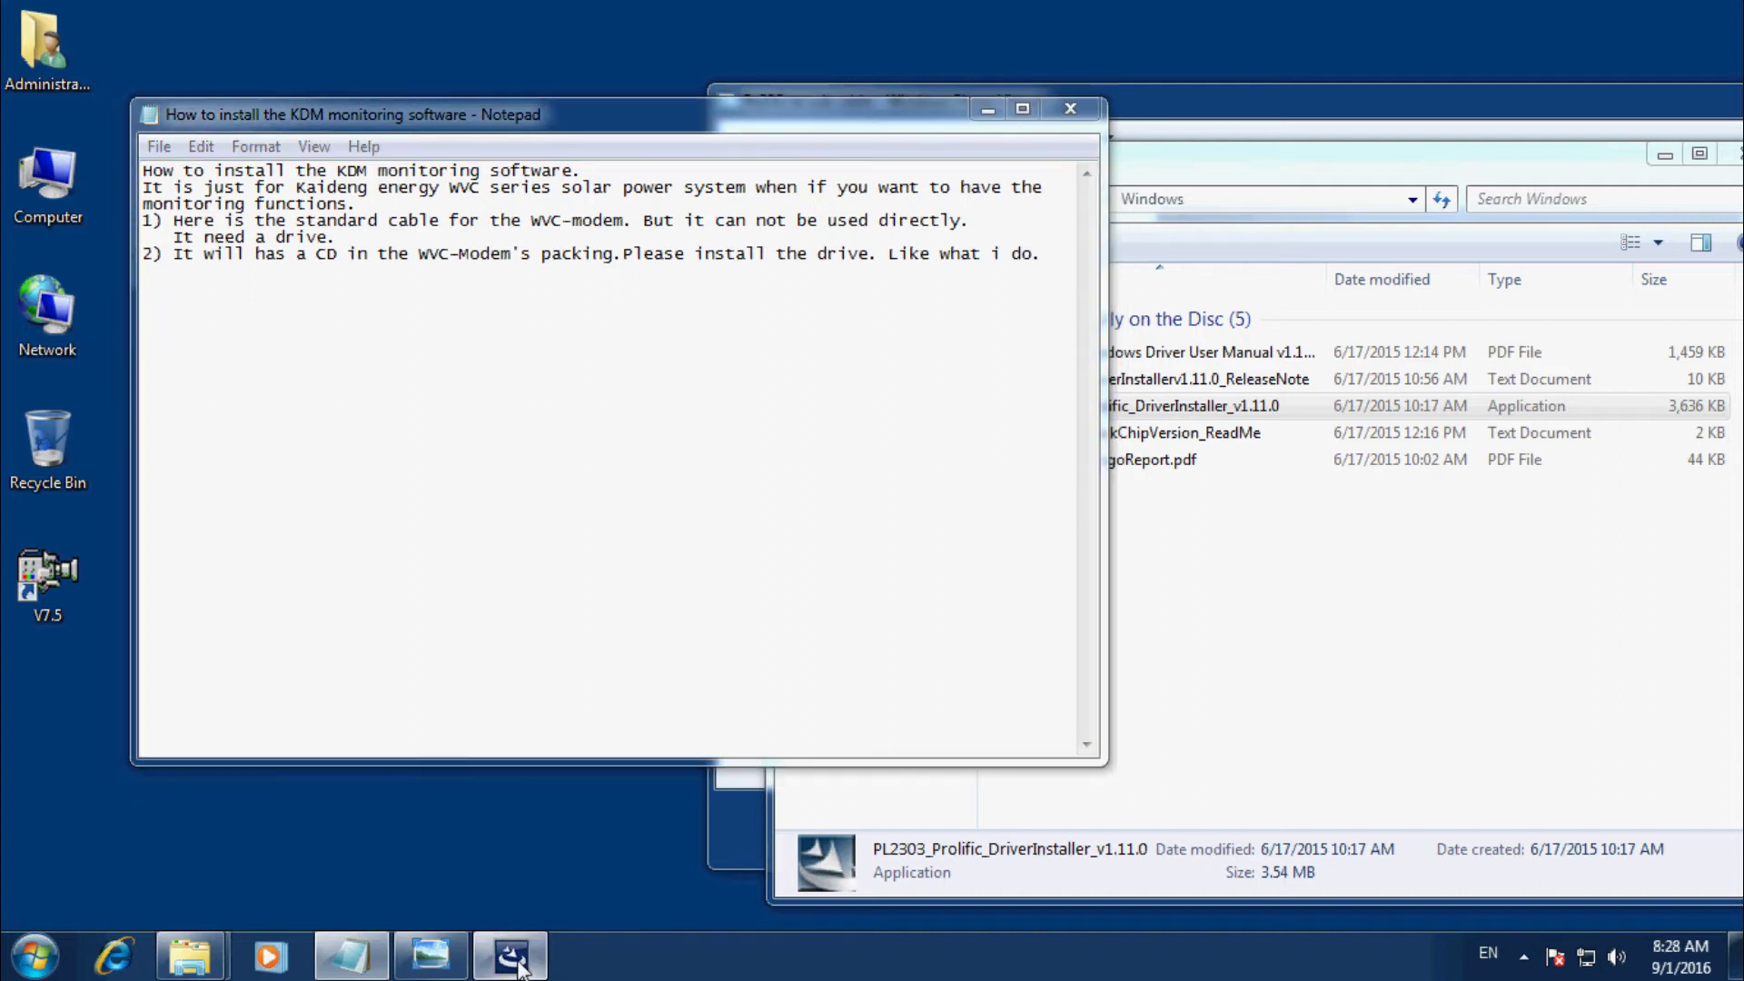
{"action": "left_click", "coordinate": [1151, 647]}
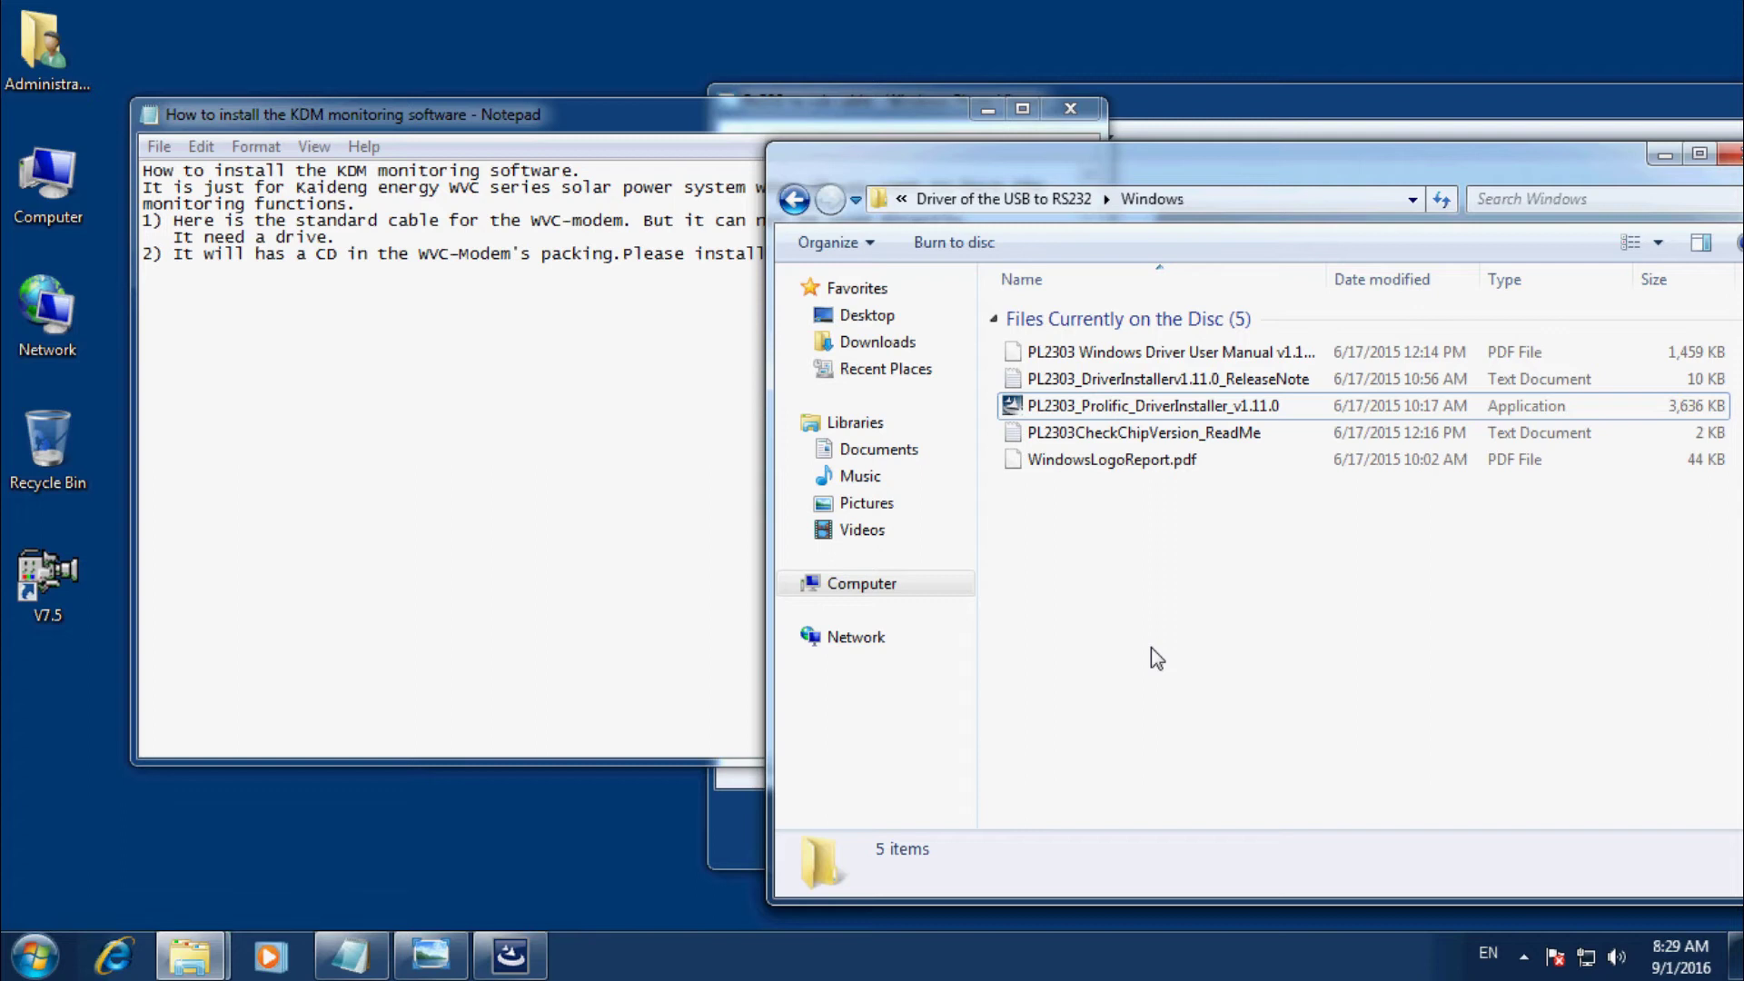
{"action": "left_click", "coordinate": [523, 956]}
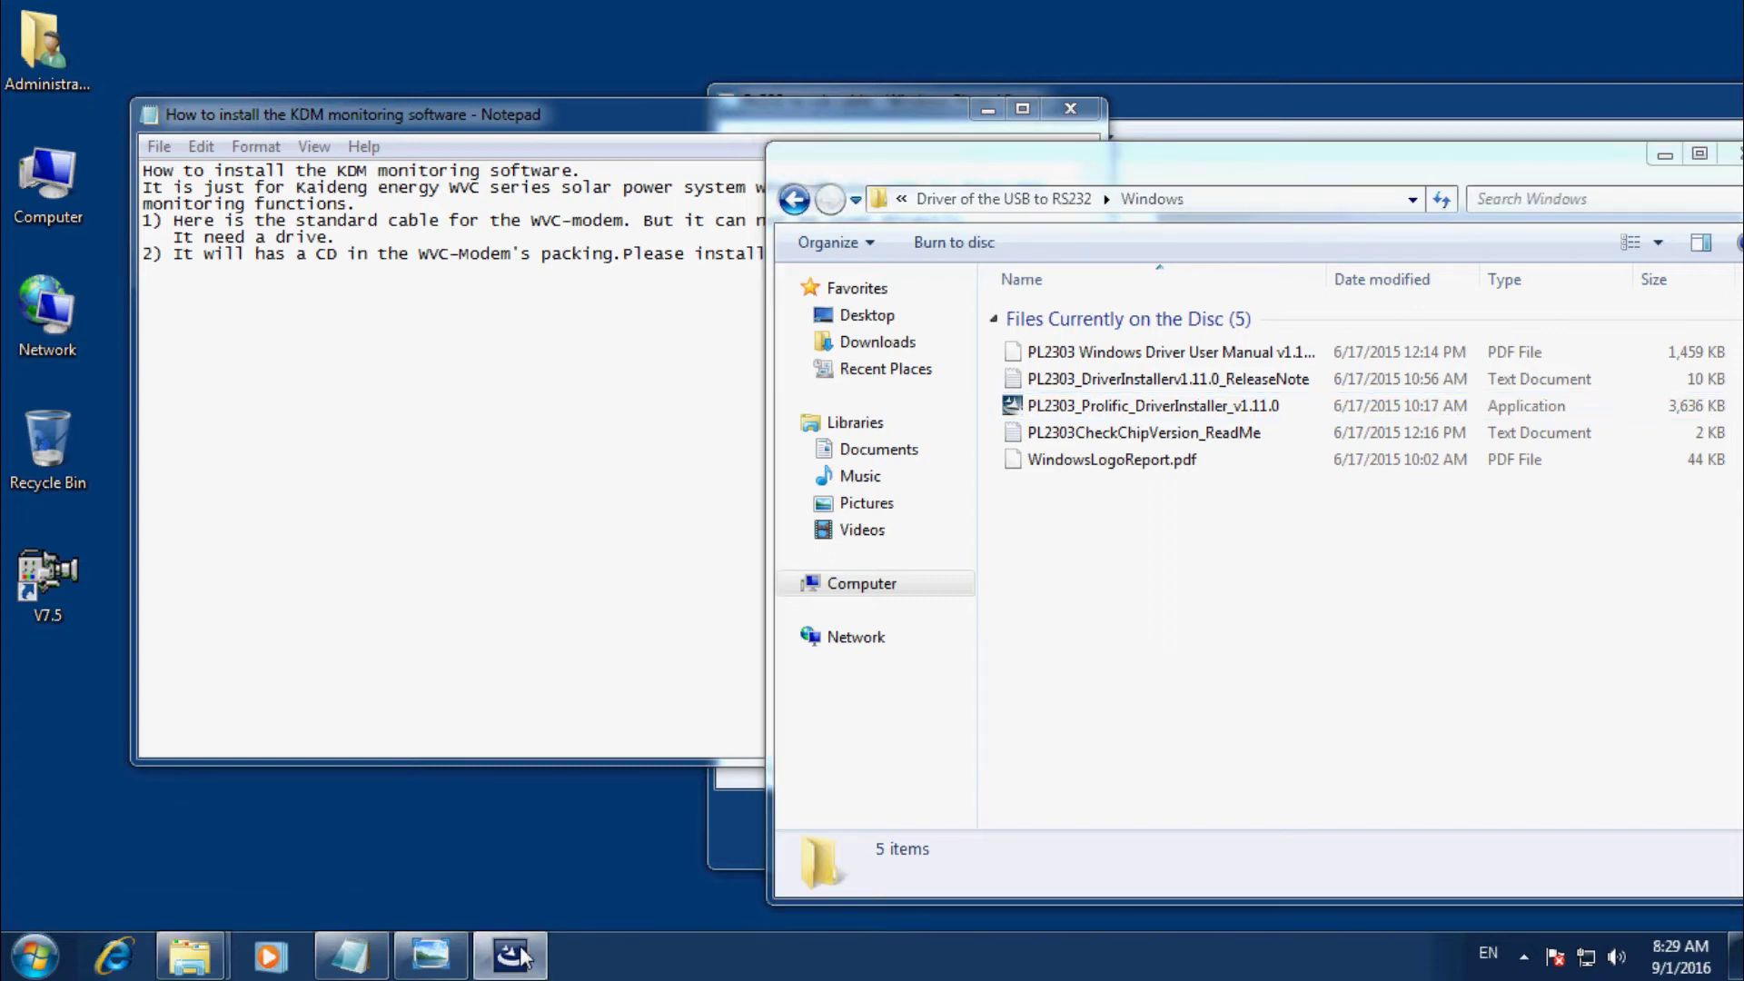
{"action": "mouse_move", "coordinate": [524, 957]}
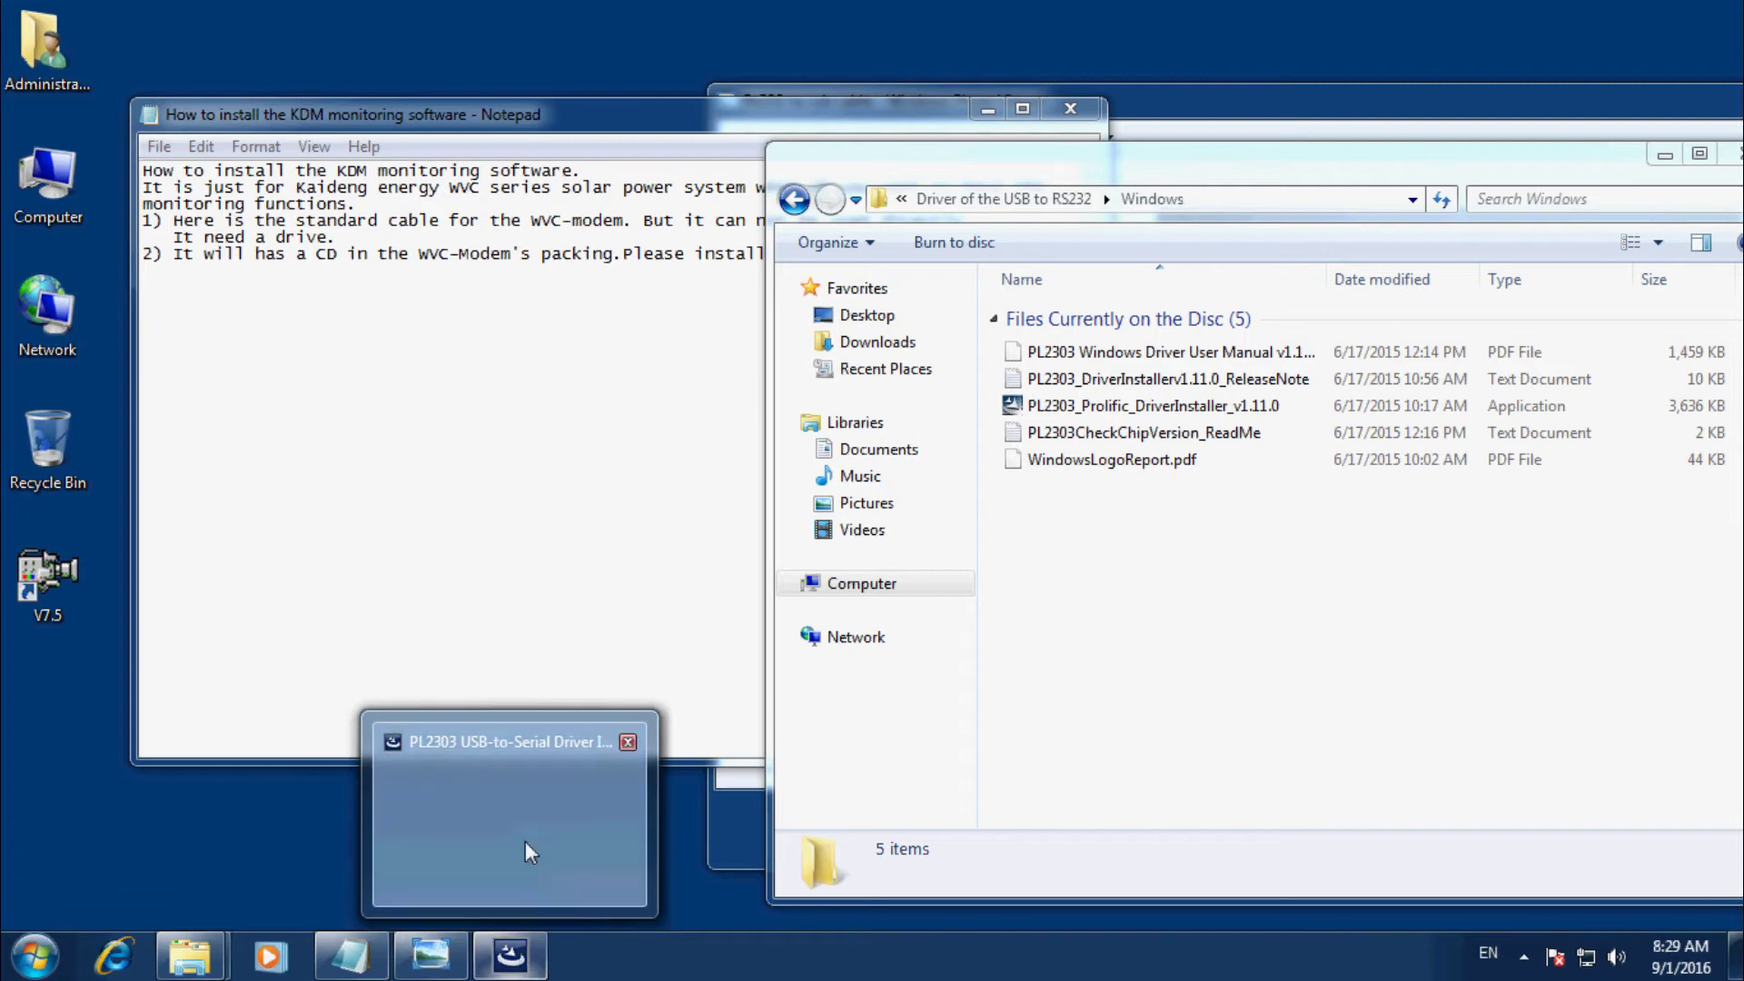
Add 'Waiting for it now.' under step 2, then show the installer's completion page.
{"action": "left_click", "coordinate": [548, 560]}
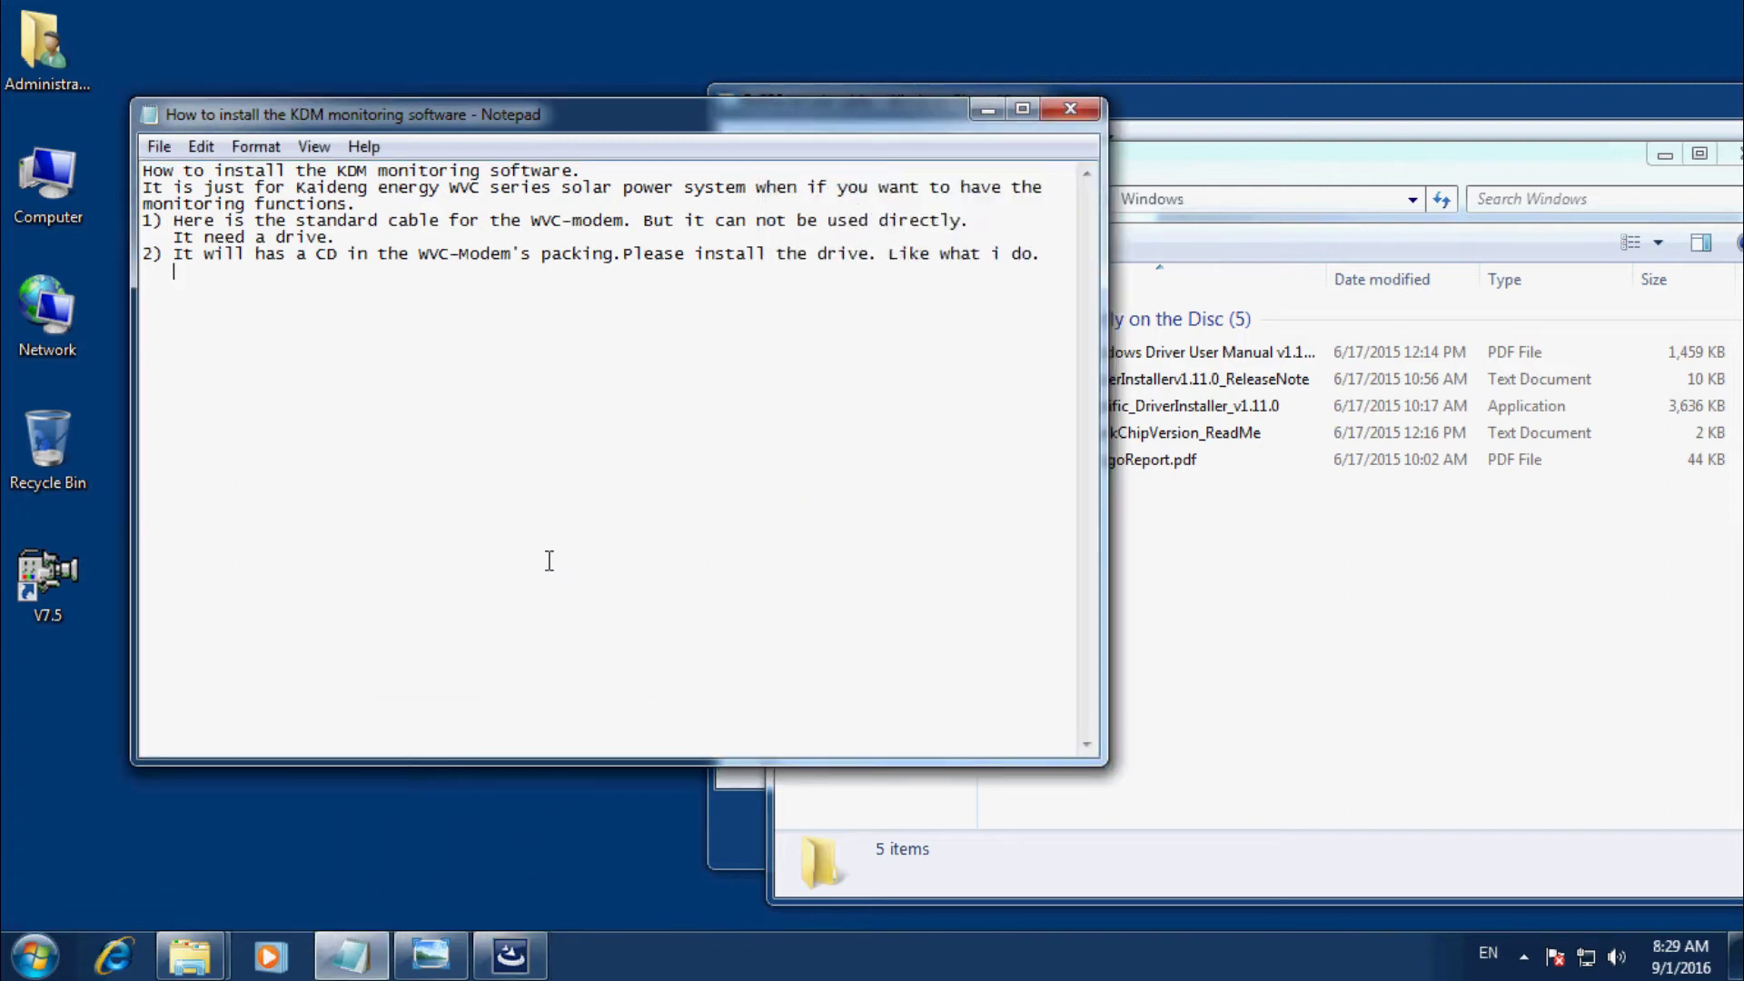
{"action": "type", "text": "Wait"}
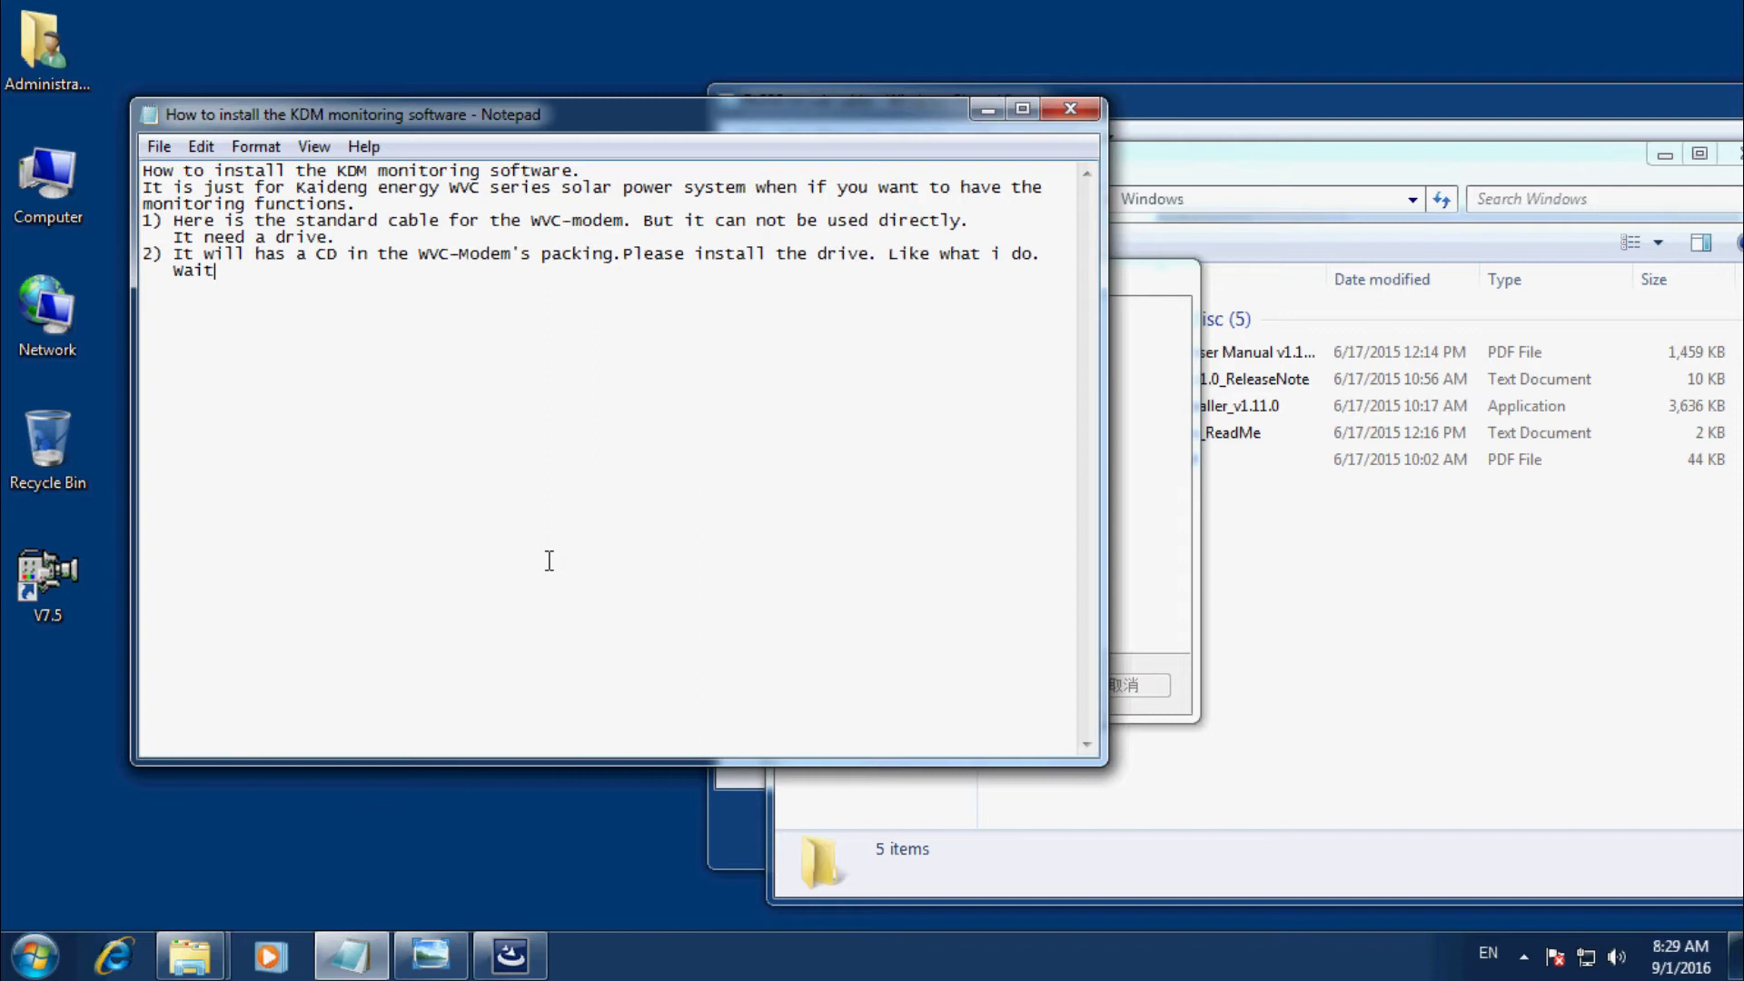
{"action": "type", "text": "ing for it now."}
{"action": "left_click", "coordinate": [1137, 595]}
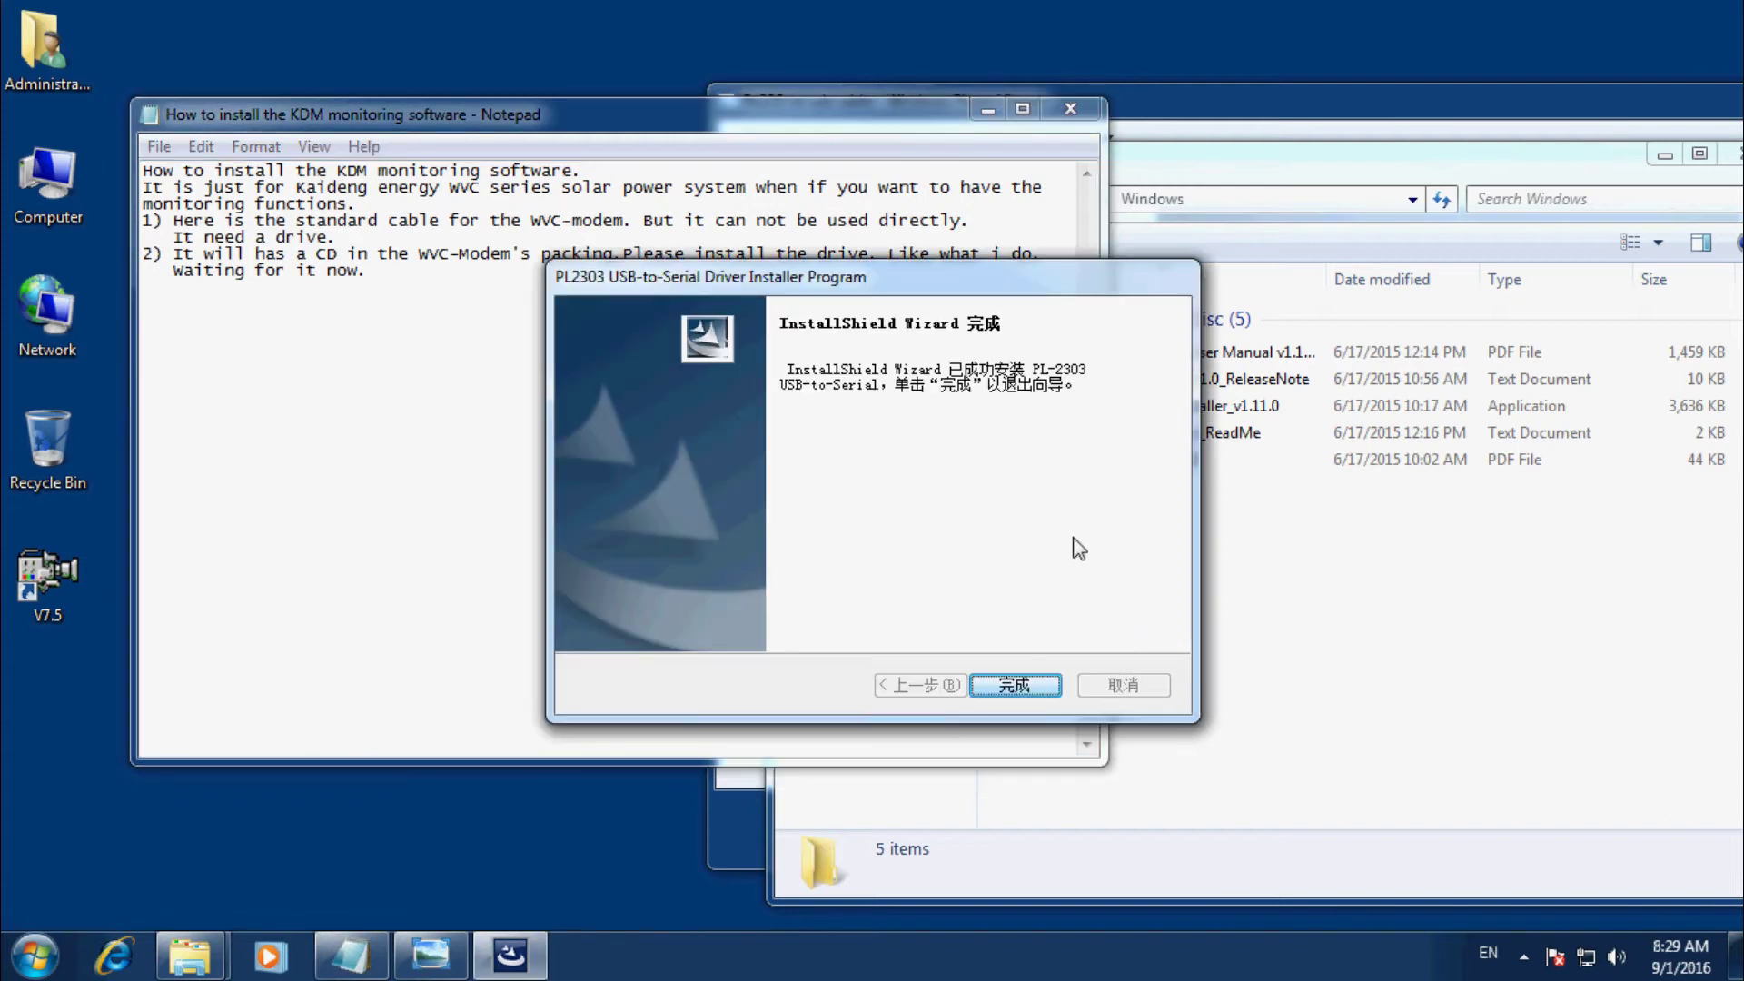
Close the finished driver installer and add 'It is OK. Let's check it again.' to the notes.
{"action": "left_click", "coordinate": [1031, 684]}
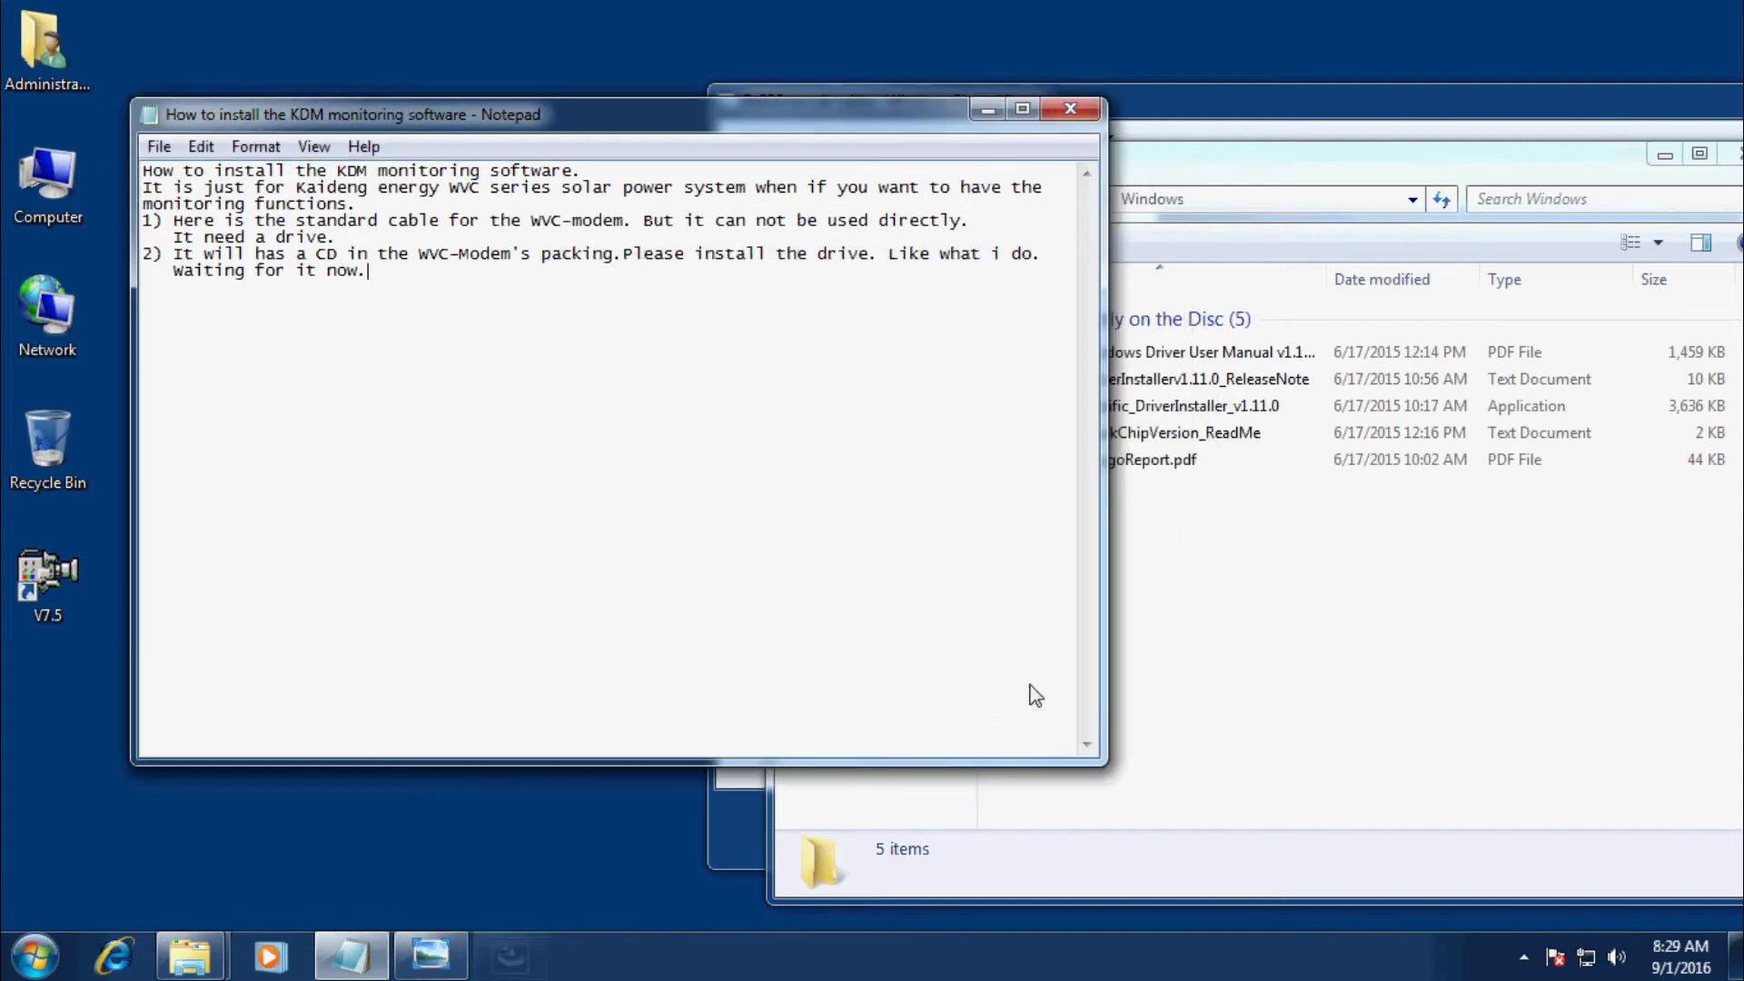
{"action": "type", "text": "It is OK"}
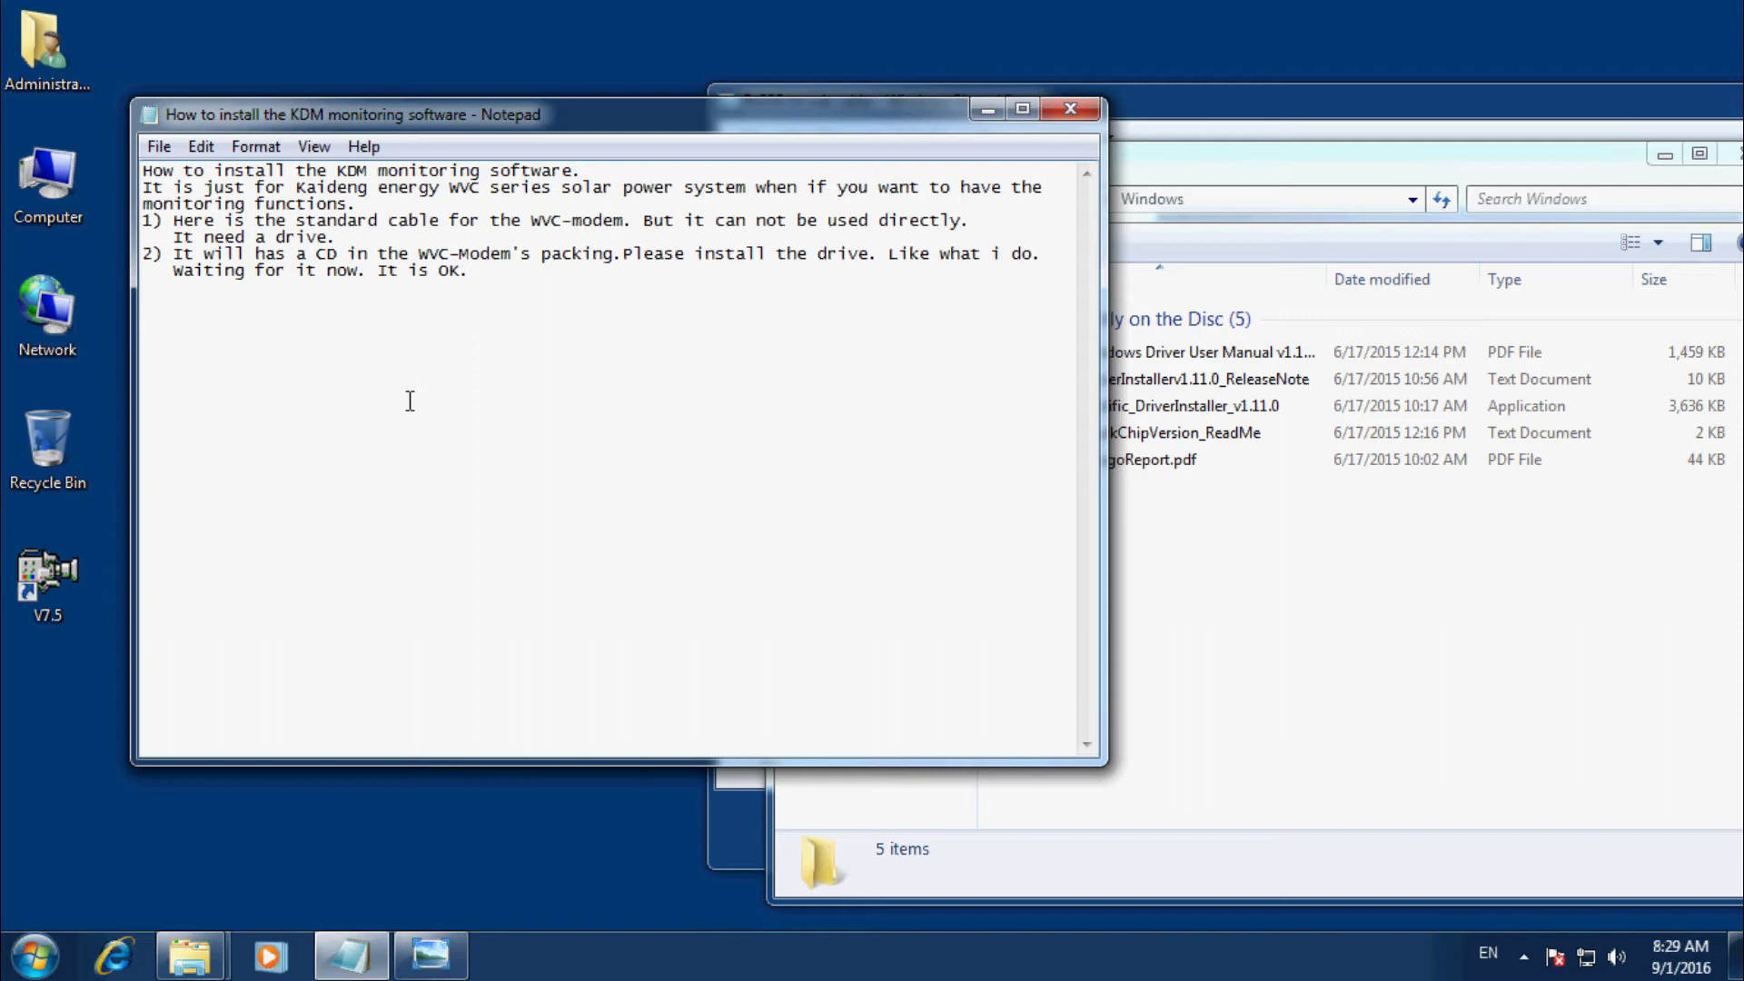
{"action": "type", "text": ". LE"}
{"action": "key", "text": "BackSpace"}
{"action": "type", "text": "et's check it again."}
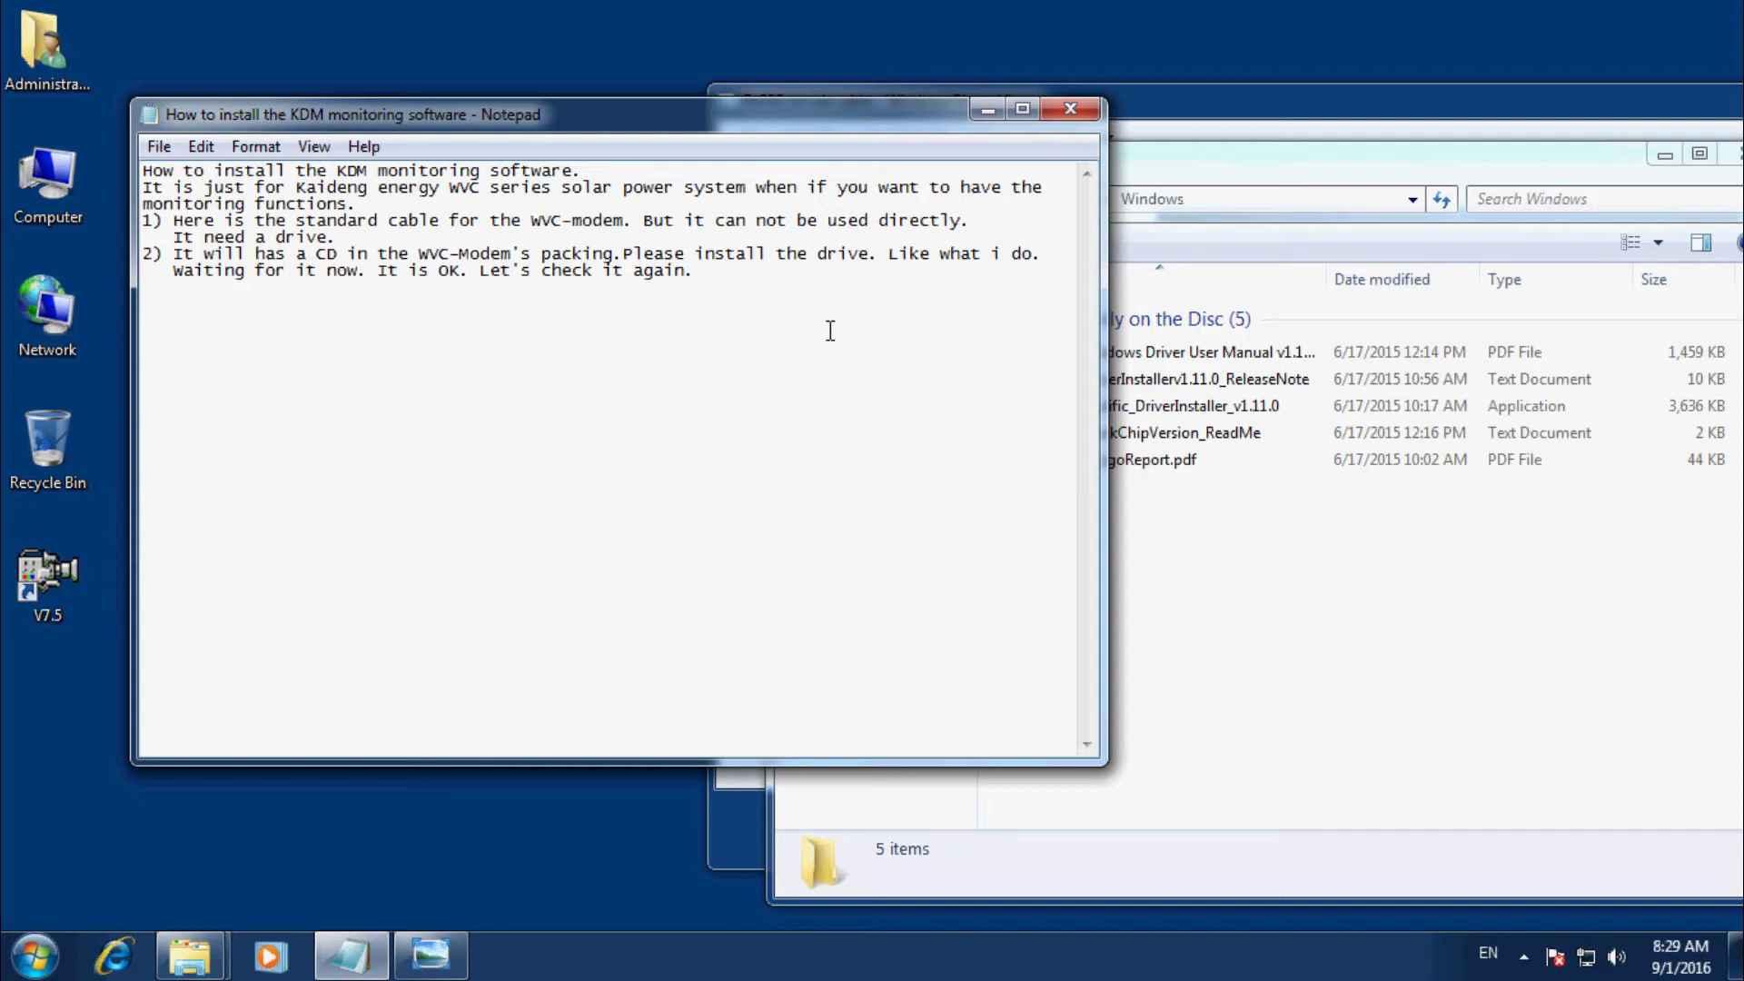
Add the line 'check your connect first. like this' to step 2.
{"action": "type", "text": "check your connect f"}
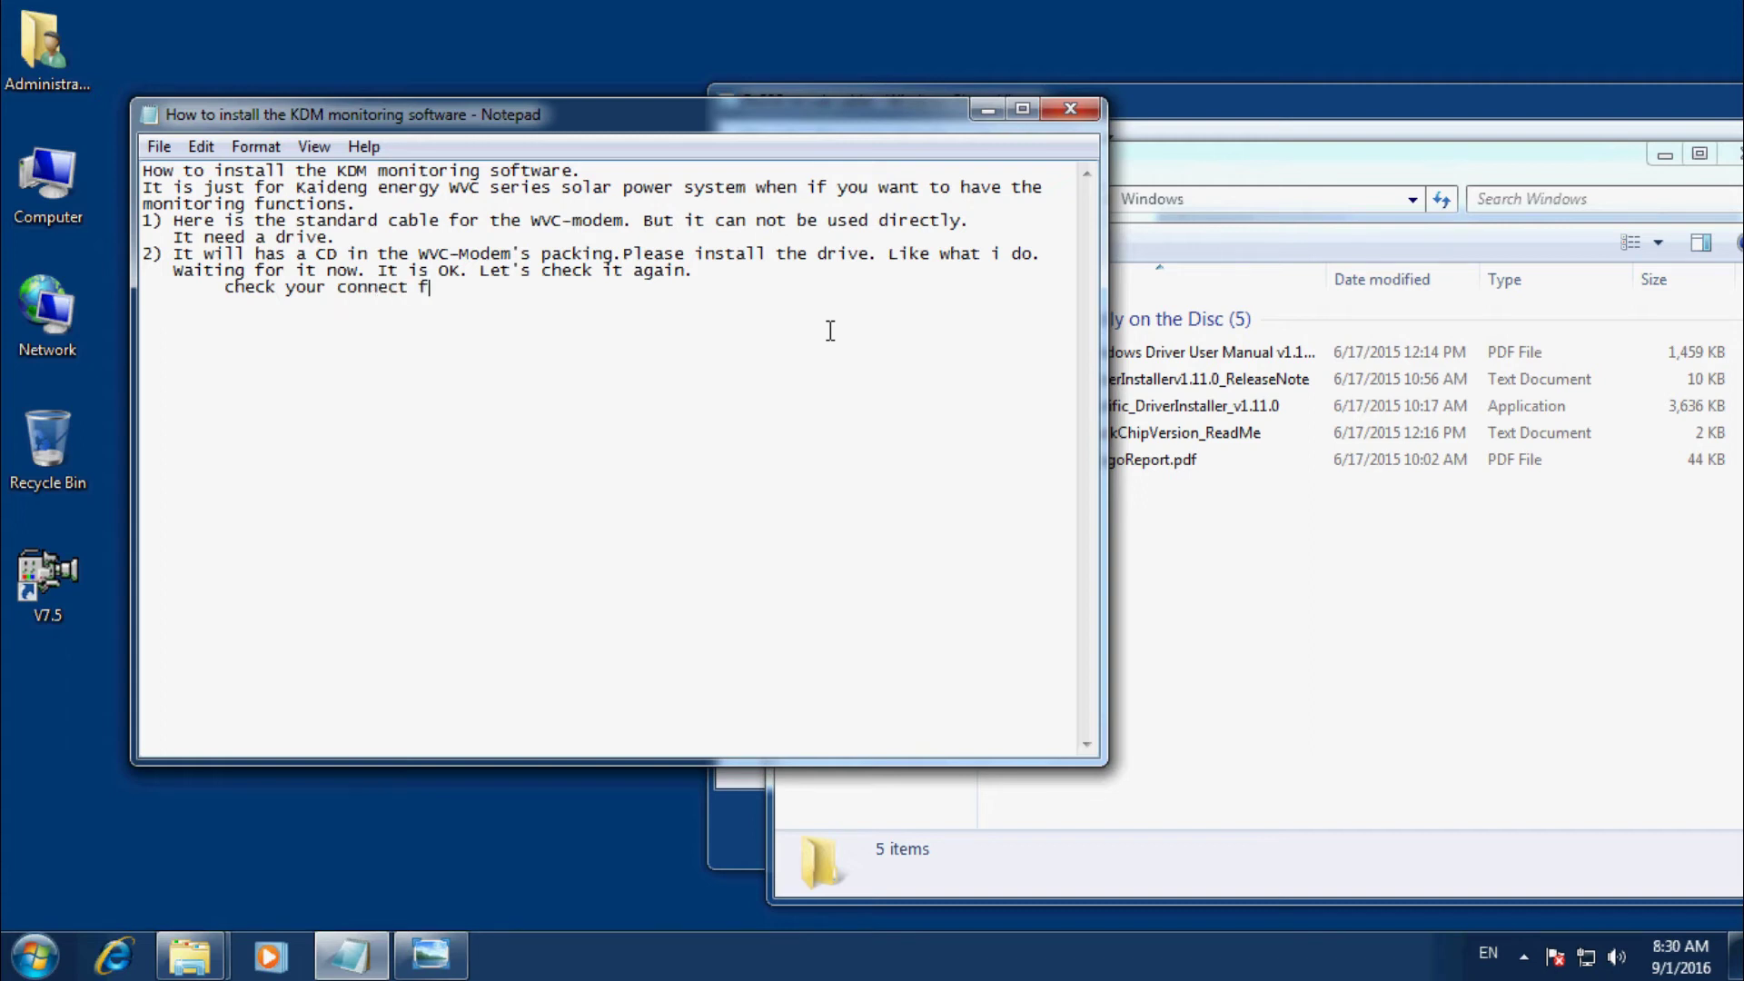
{"action": "type", "text": "irst. like this."}
Show the solar power system wiring photo in Photo Viewer, shifted left beside the notes.
{"action": "left_click", "coordinate": [1376, 95]}
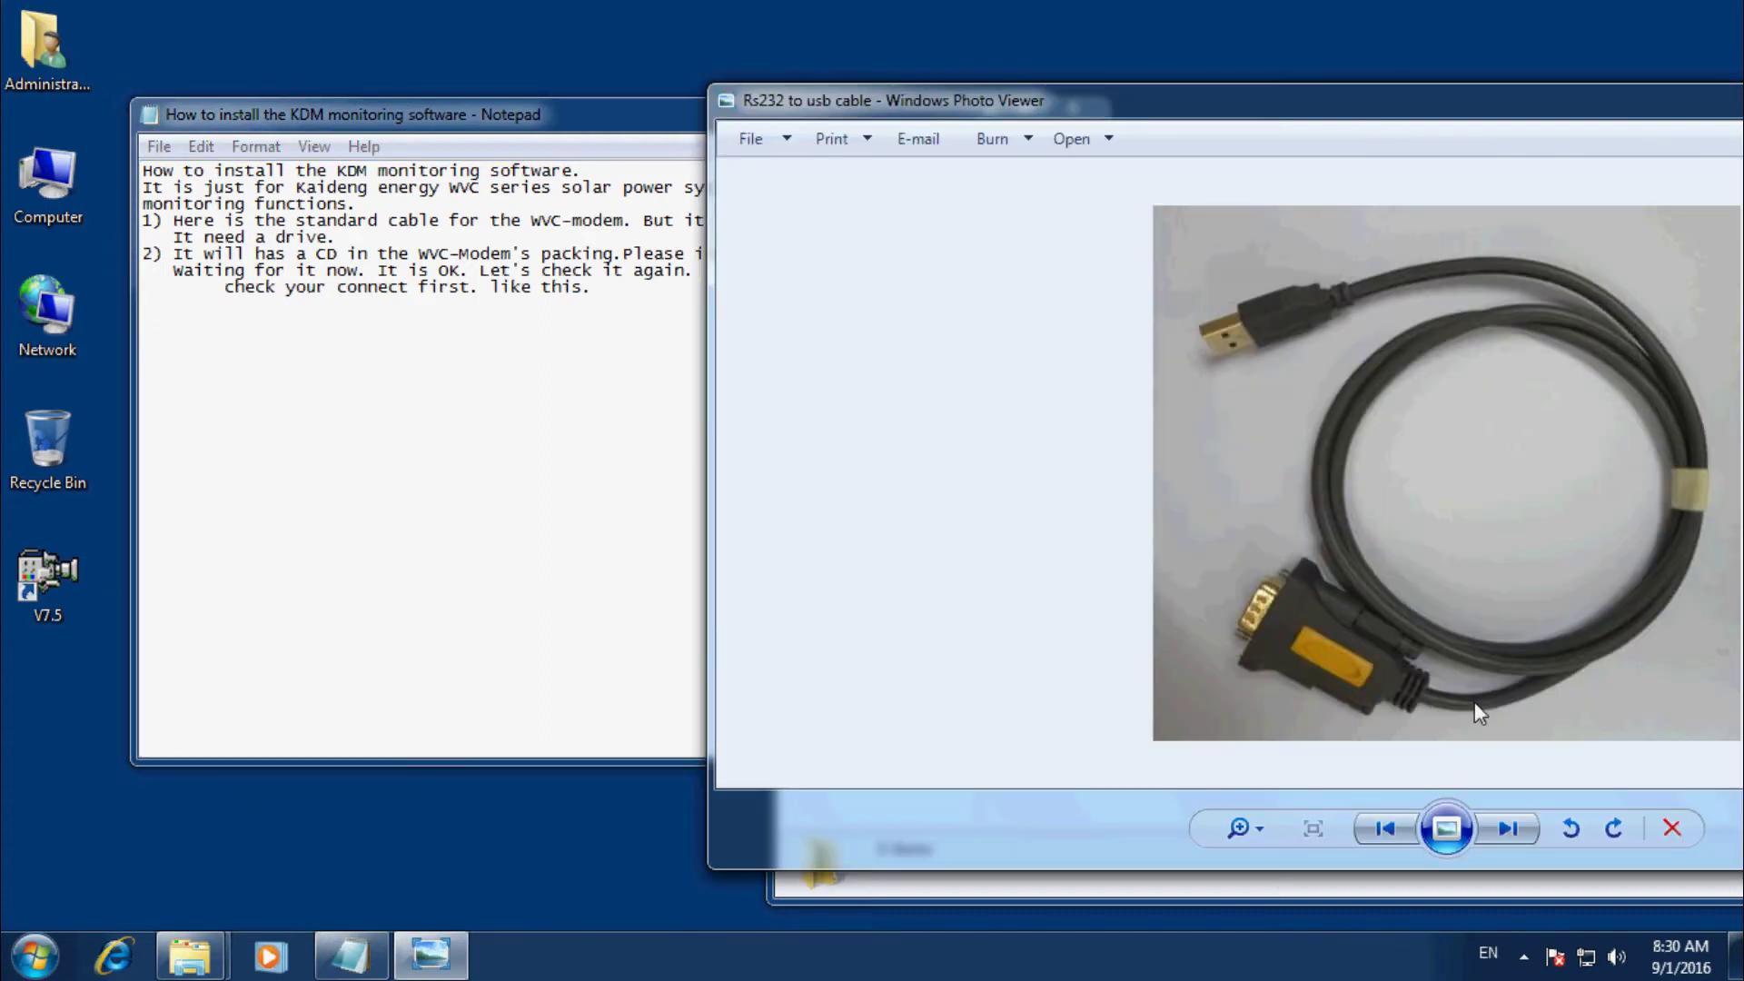
{"action": "left_click", "coordinate": [1500, 819]}
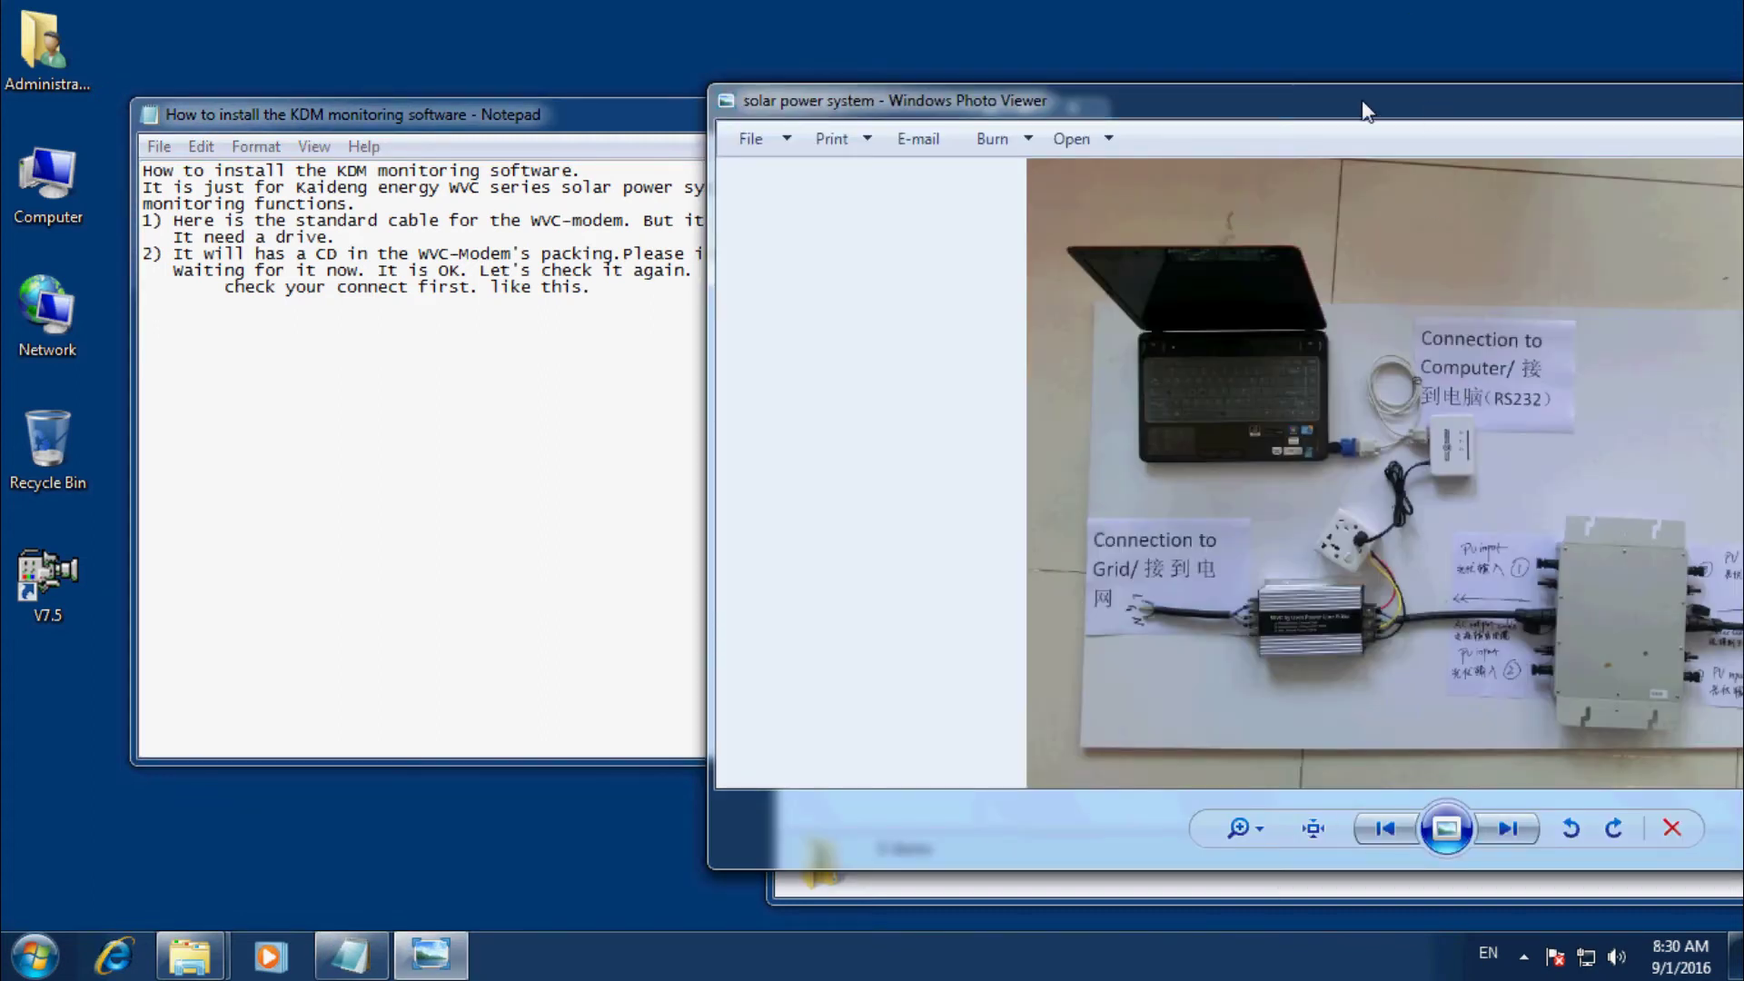
{"action": "left_click_drag", "start_coordinate": [1429, 114], "coordinate": [1180, 116]}
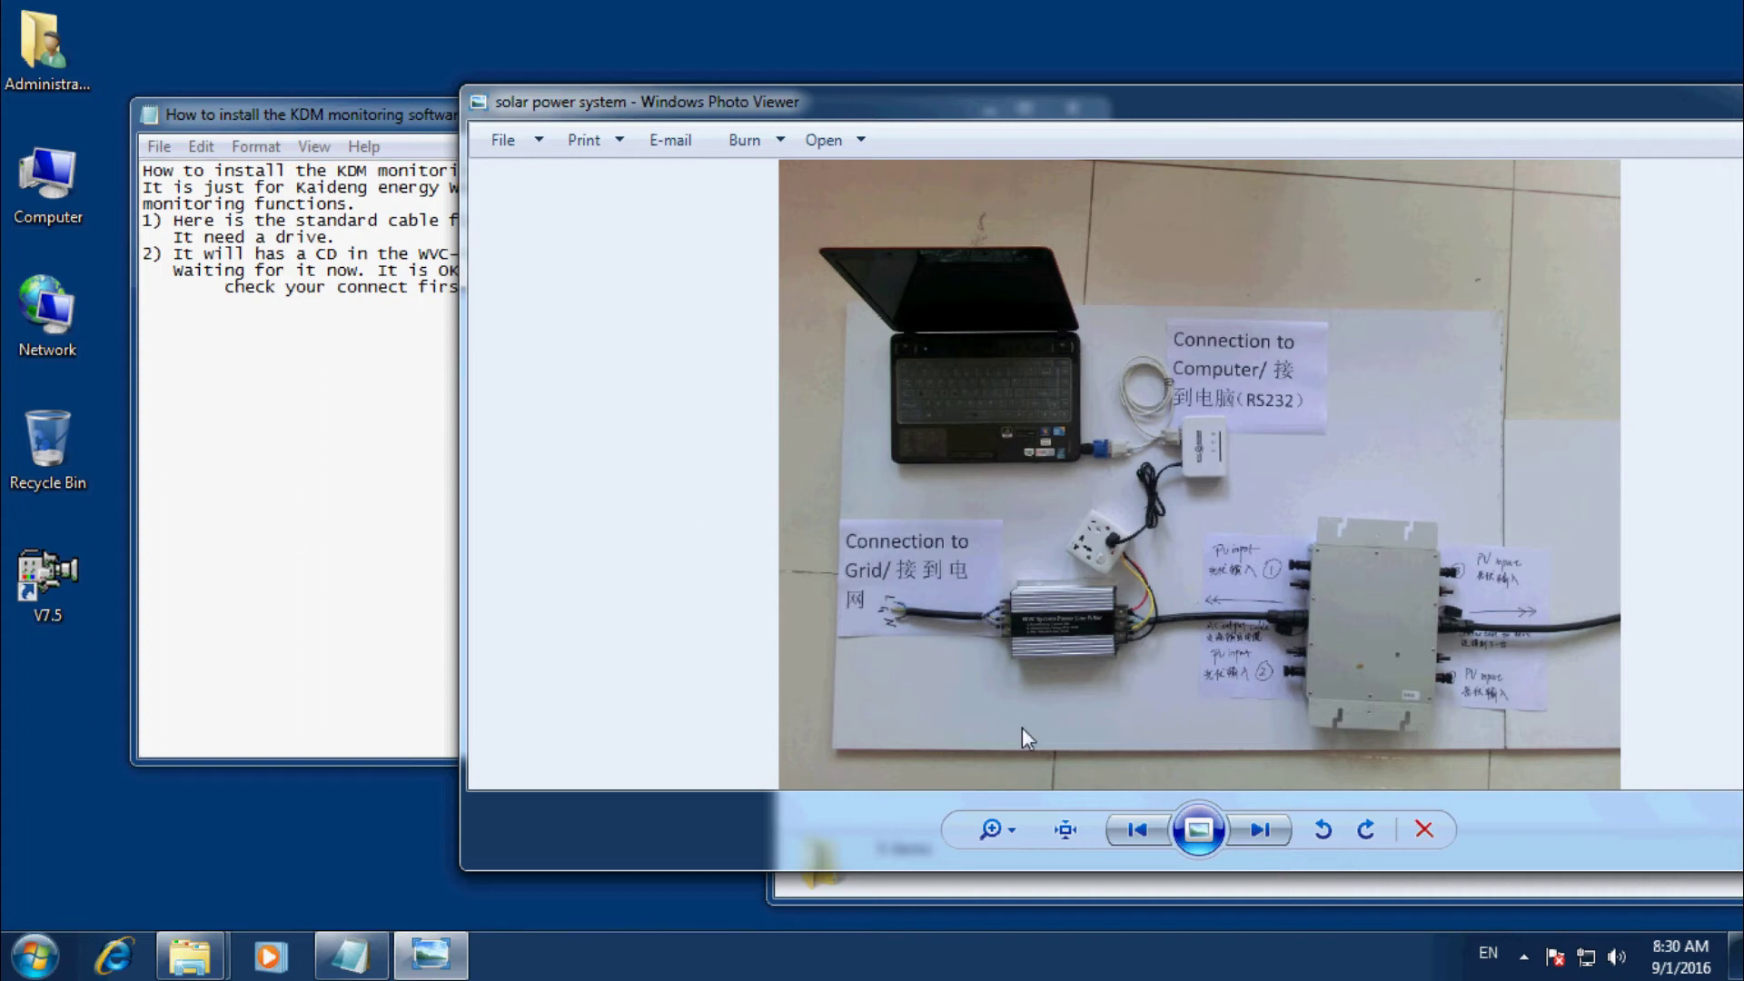
Add 'check the ports' as a new line after 'like this.' in the guide.
{"action": "left_click", "coordinate": [340, 407]}
{"action": "left_click", "coordinate": [616, 298]}
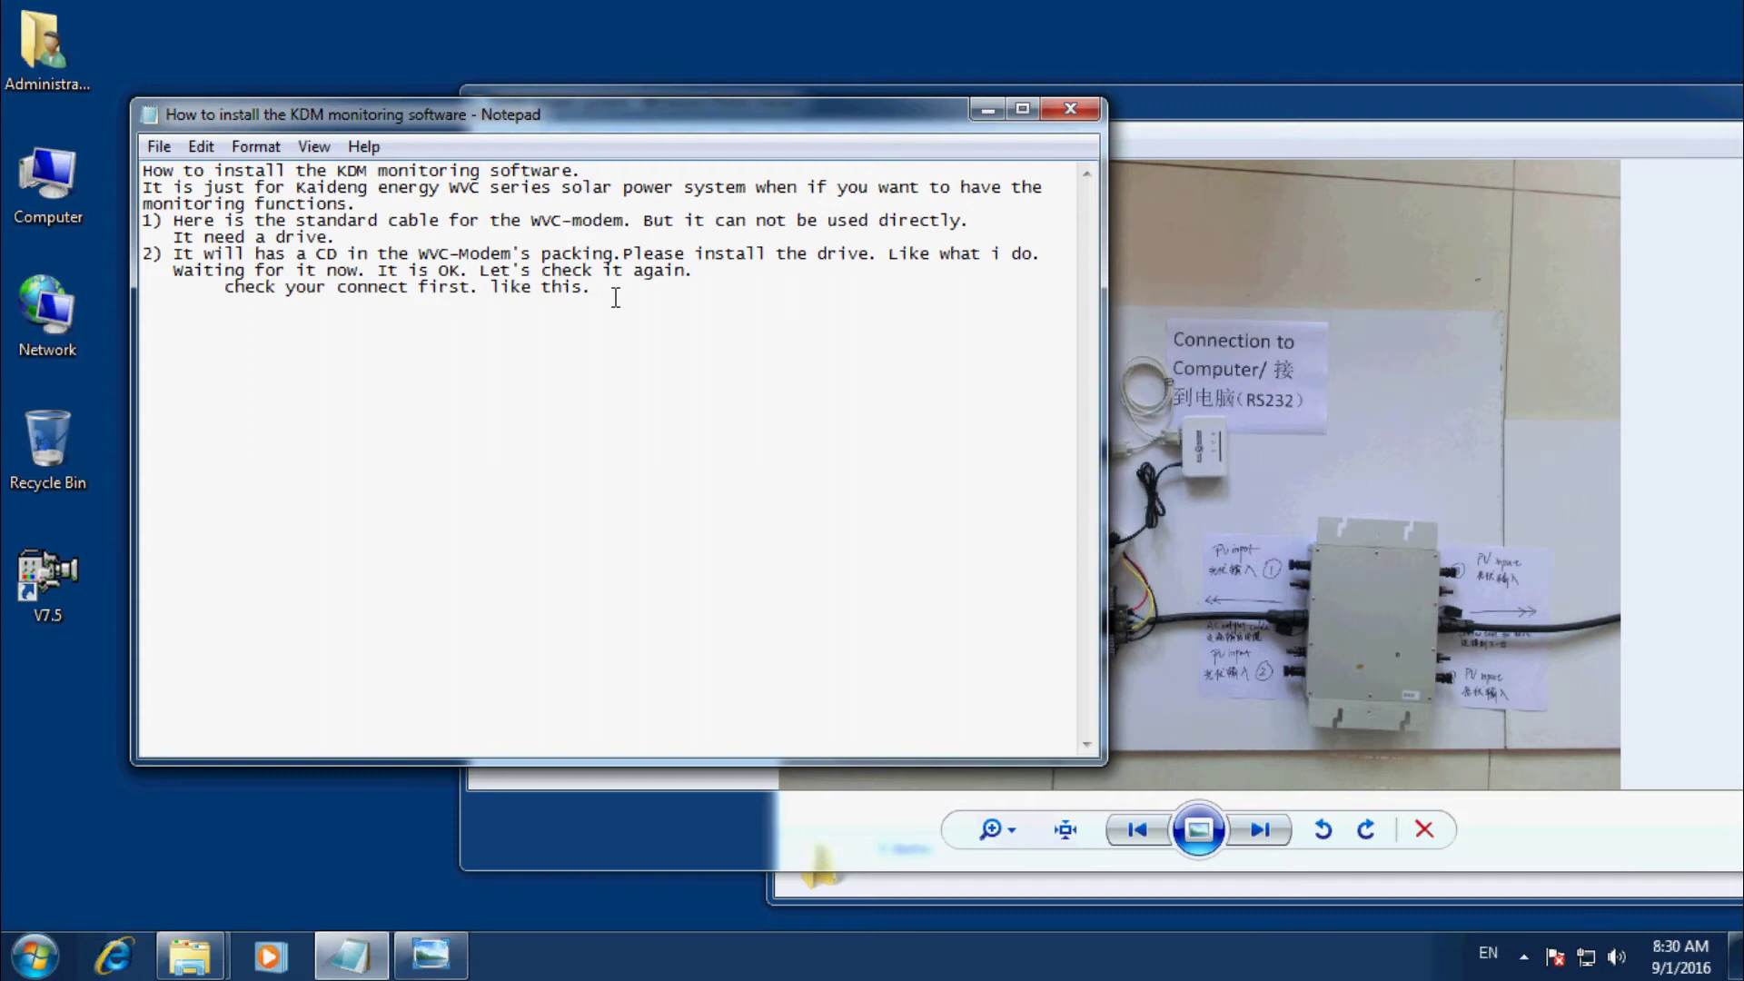
{"action": "type", "text": "check the ports."}
Confirm in Device Manager that the Prolific USB-to-Serial Comm Port is COM3 under Ports, then minimize.
{"action": "right_click", "coordinate": [46, 192]}
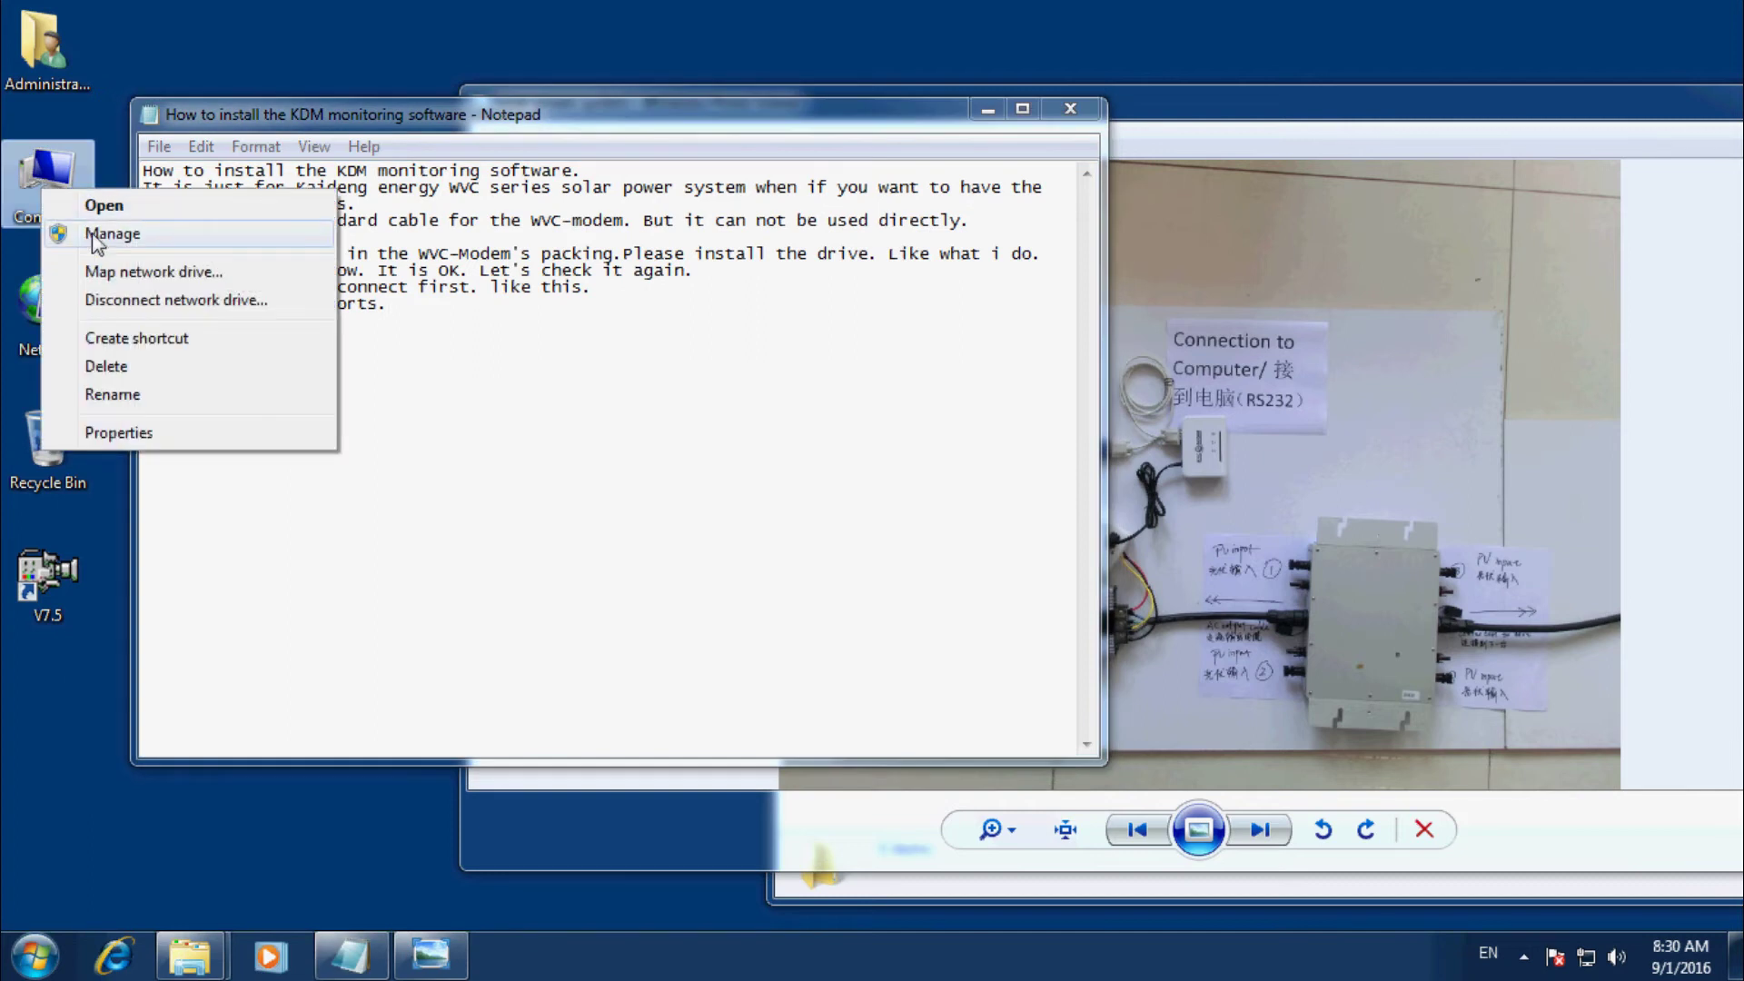
{"action": "left_click", "coordinate": [95, 238]}
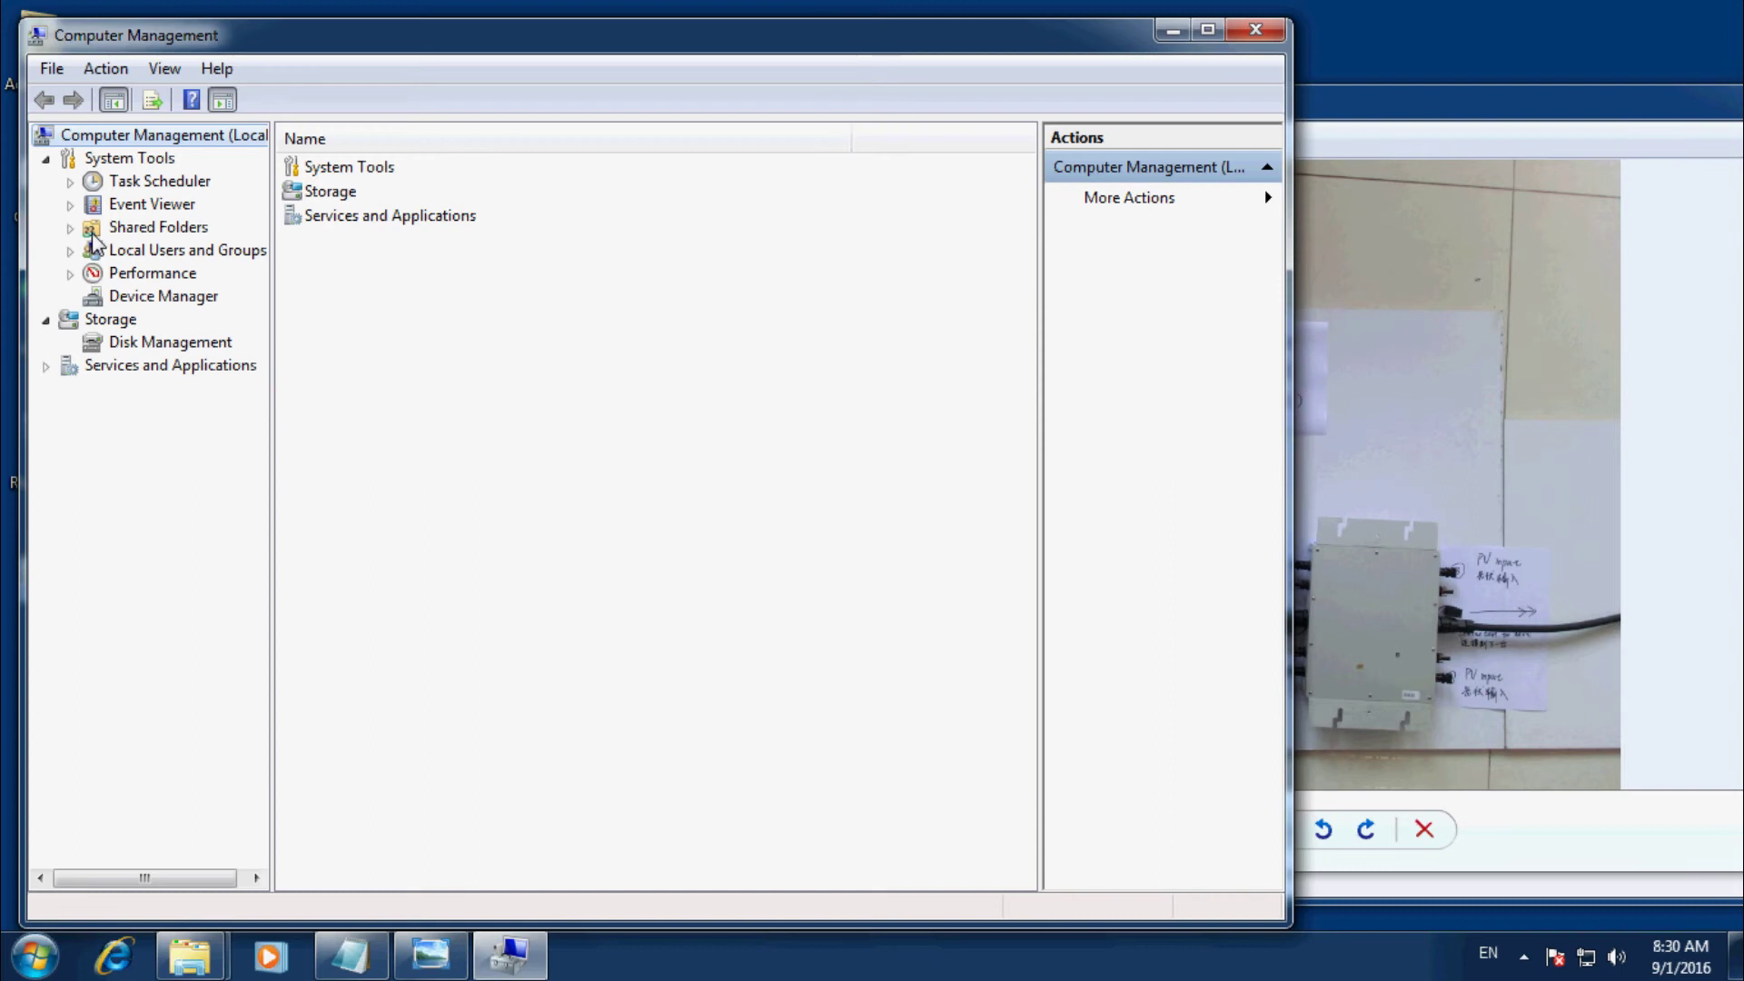
{"action": "left_click", "coordinate": [141, 303]}
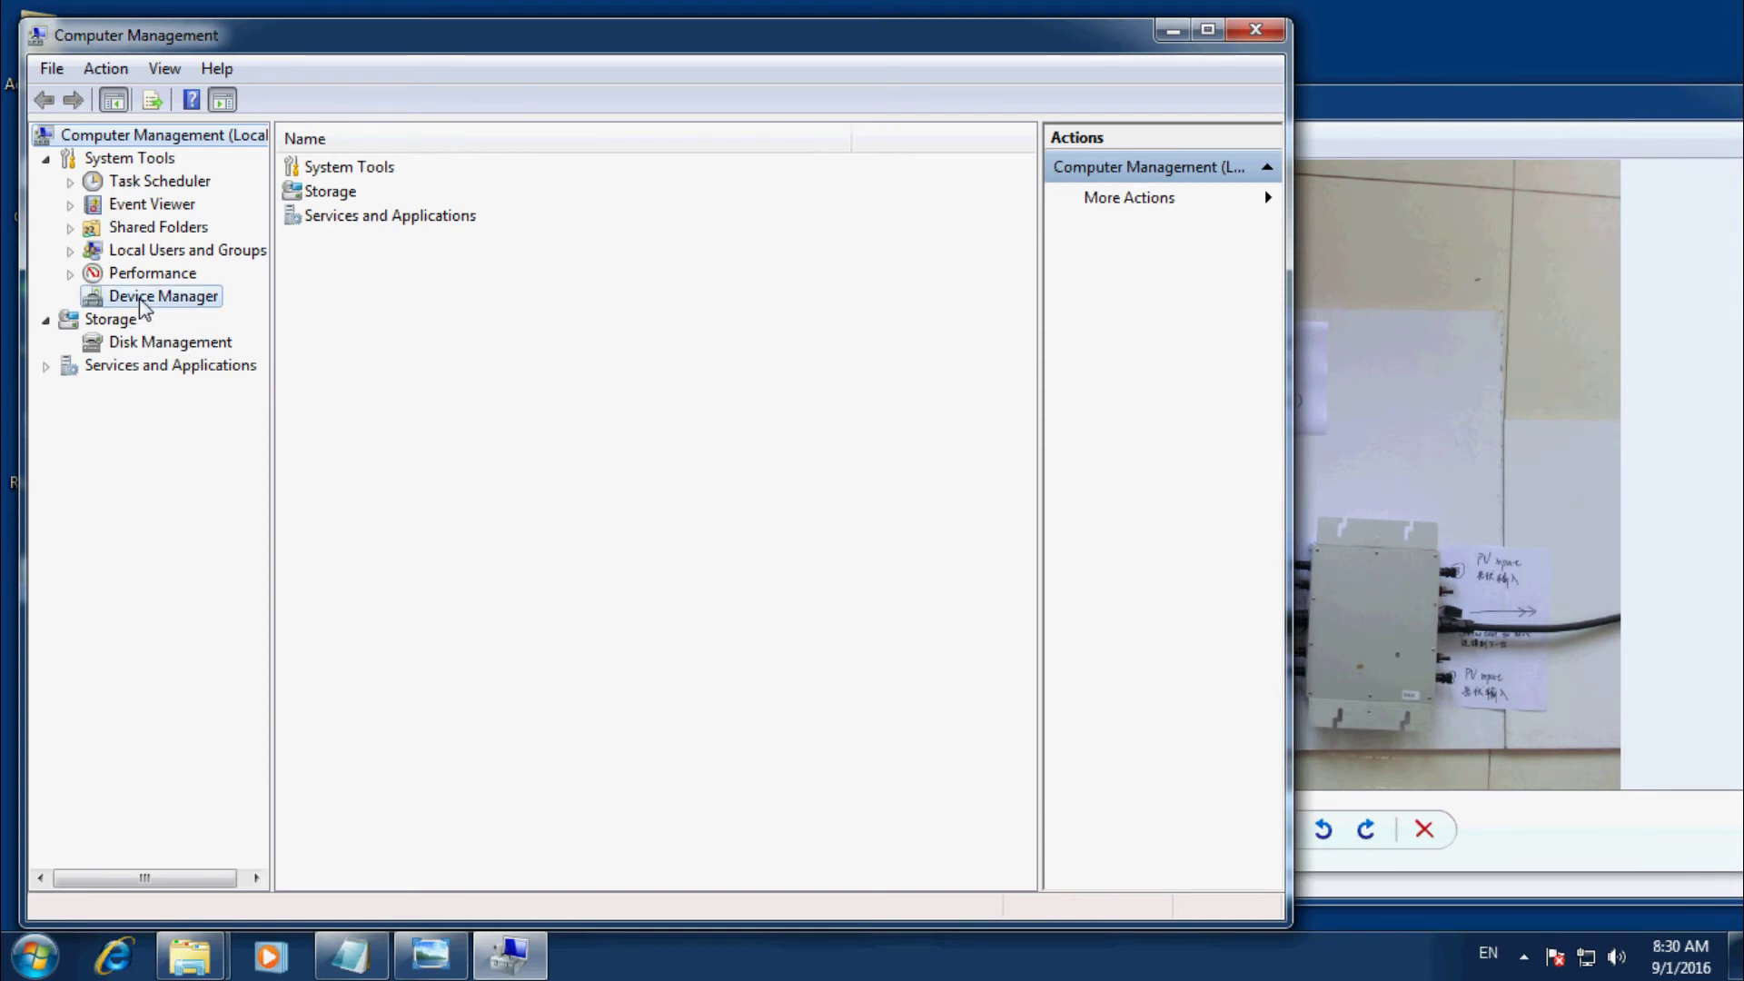
{"action": "left_click", "coordinate": [138, 298]}
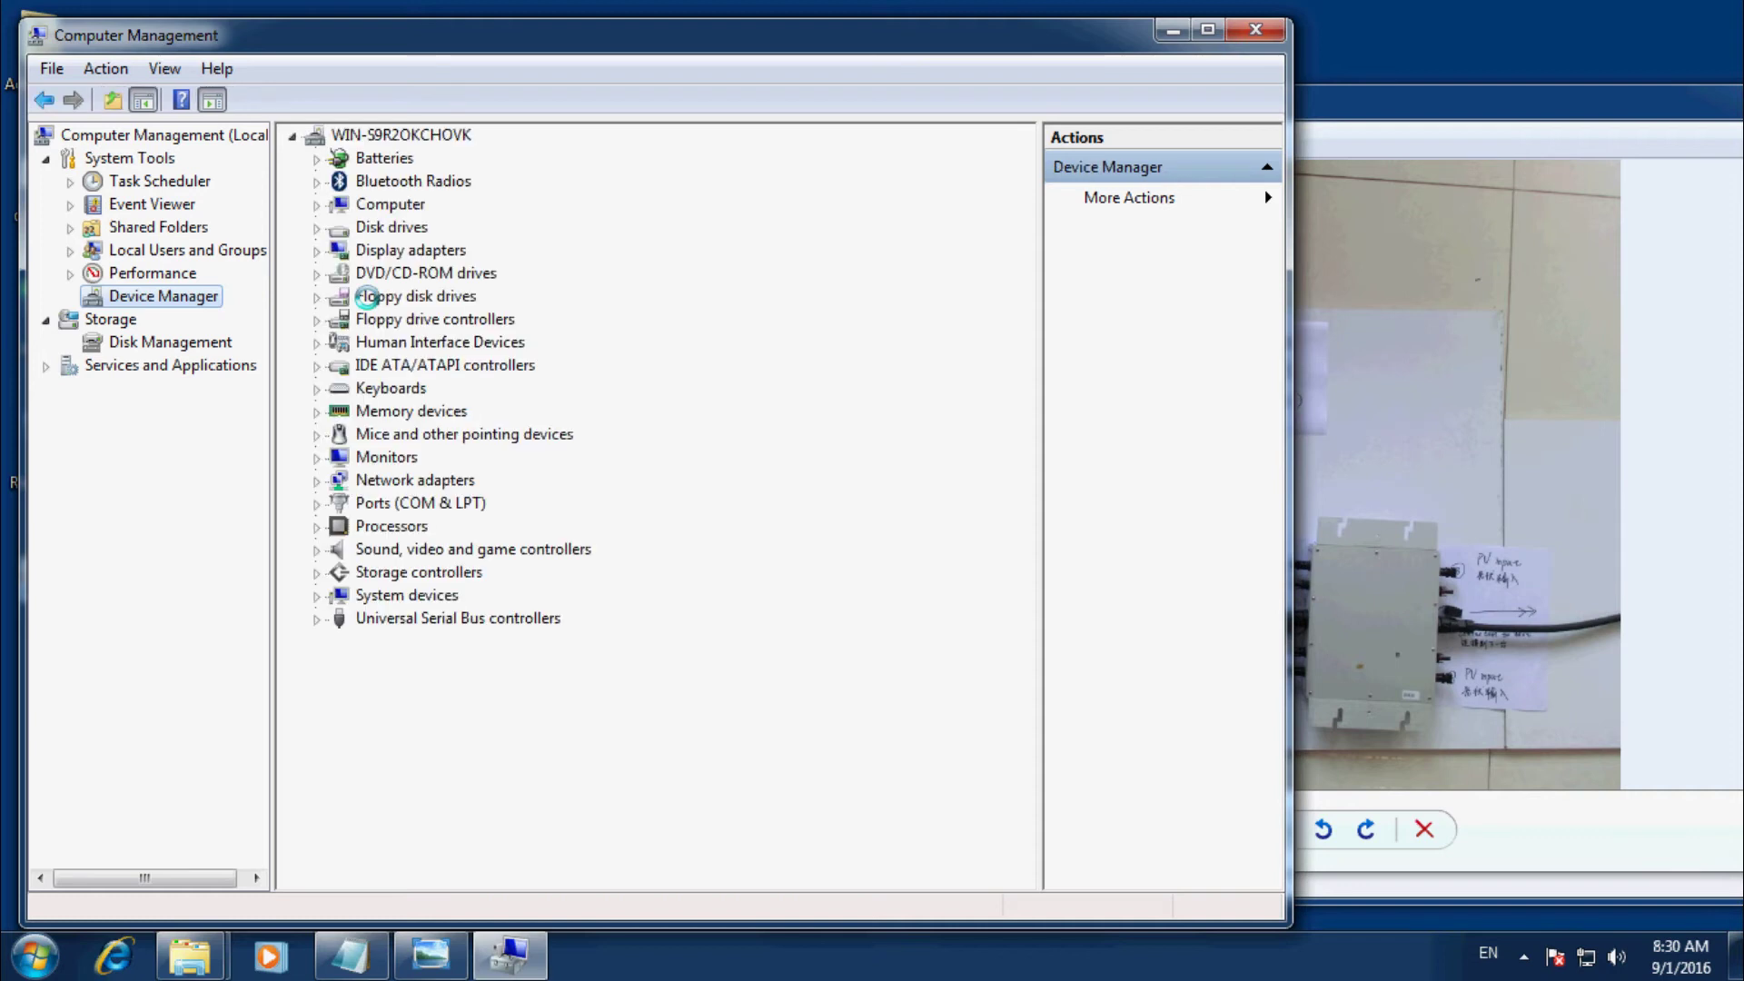
{"action": "left_click", "coordinate": [324, 503]}
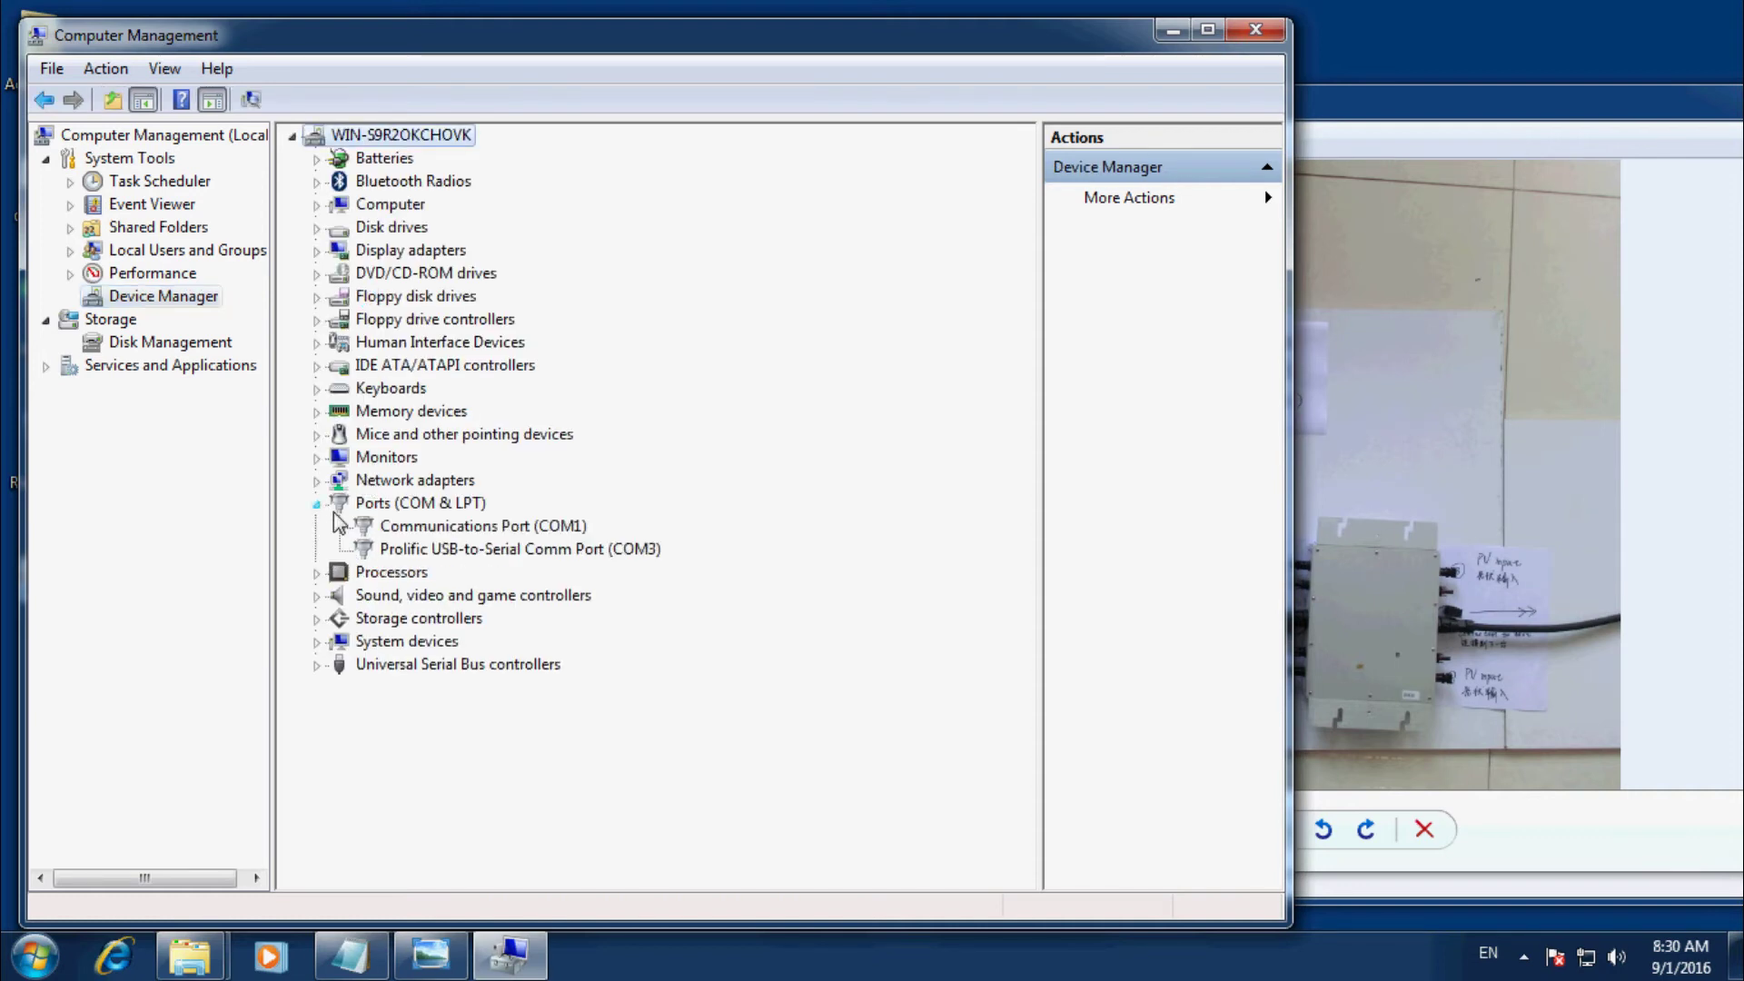
{"action": "left_click", "coordinate": [483, 550]}
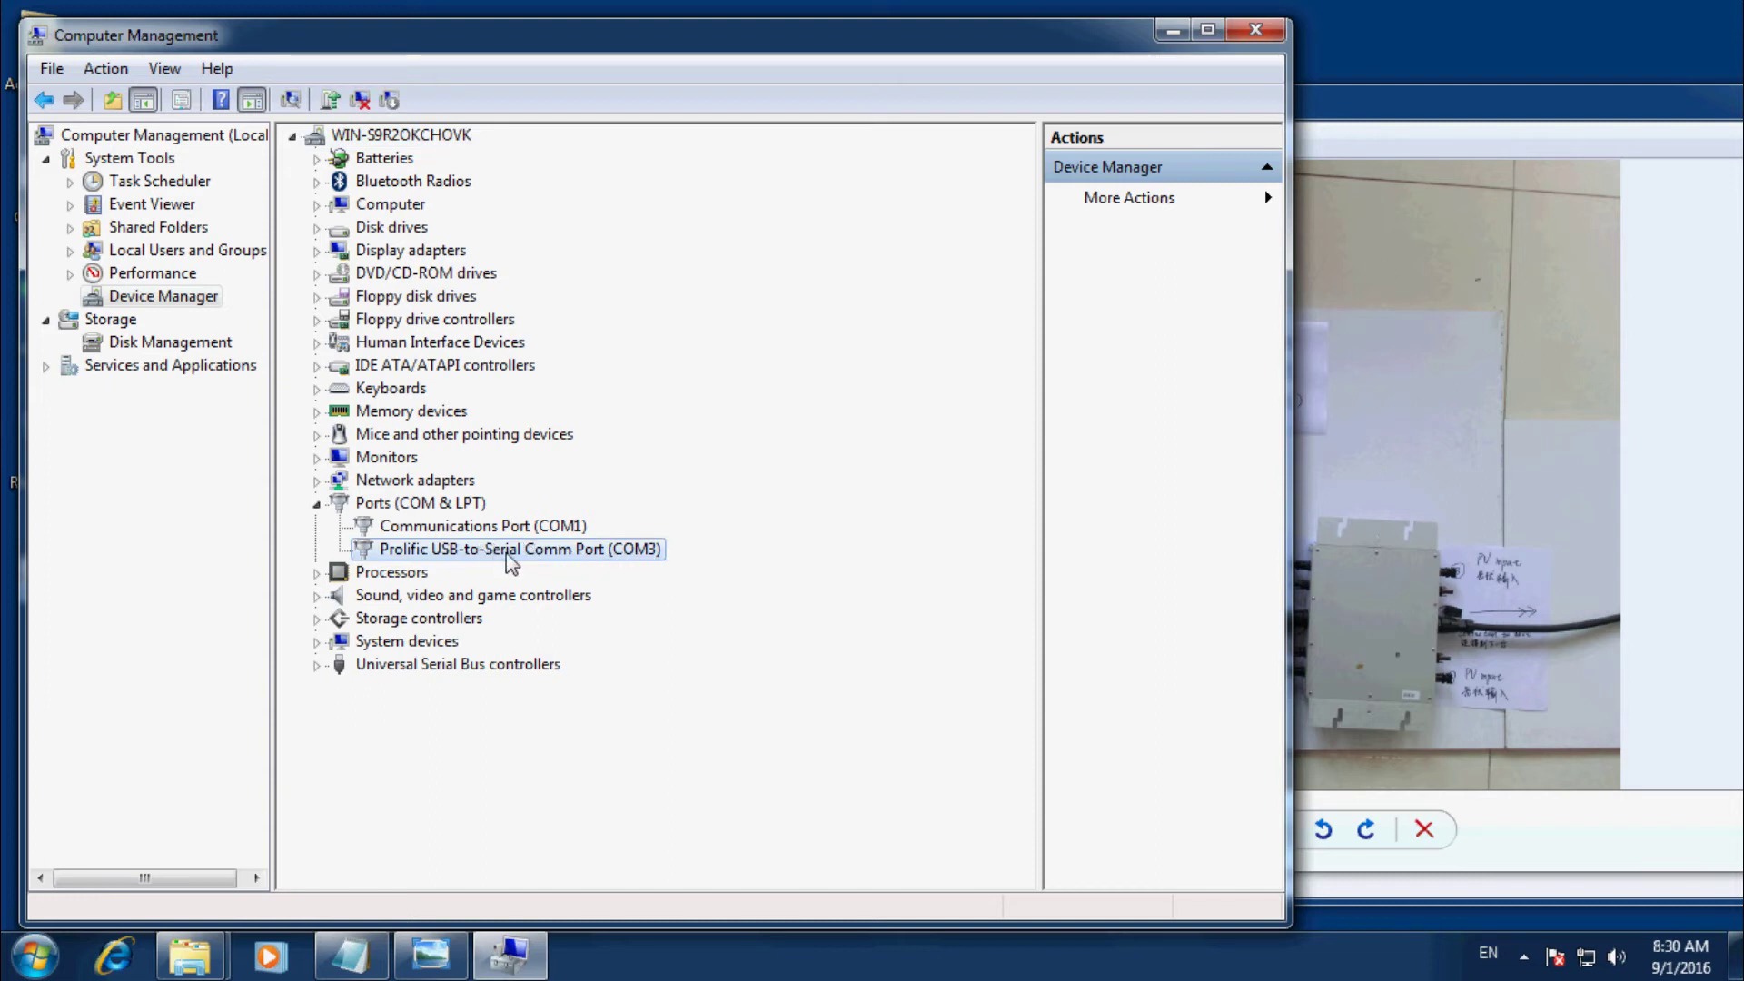
{"action": "left_click", "coordinate": [1173, 31]}
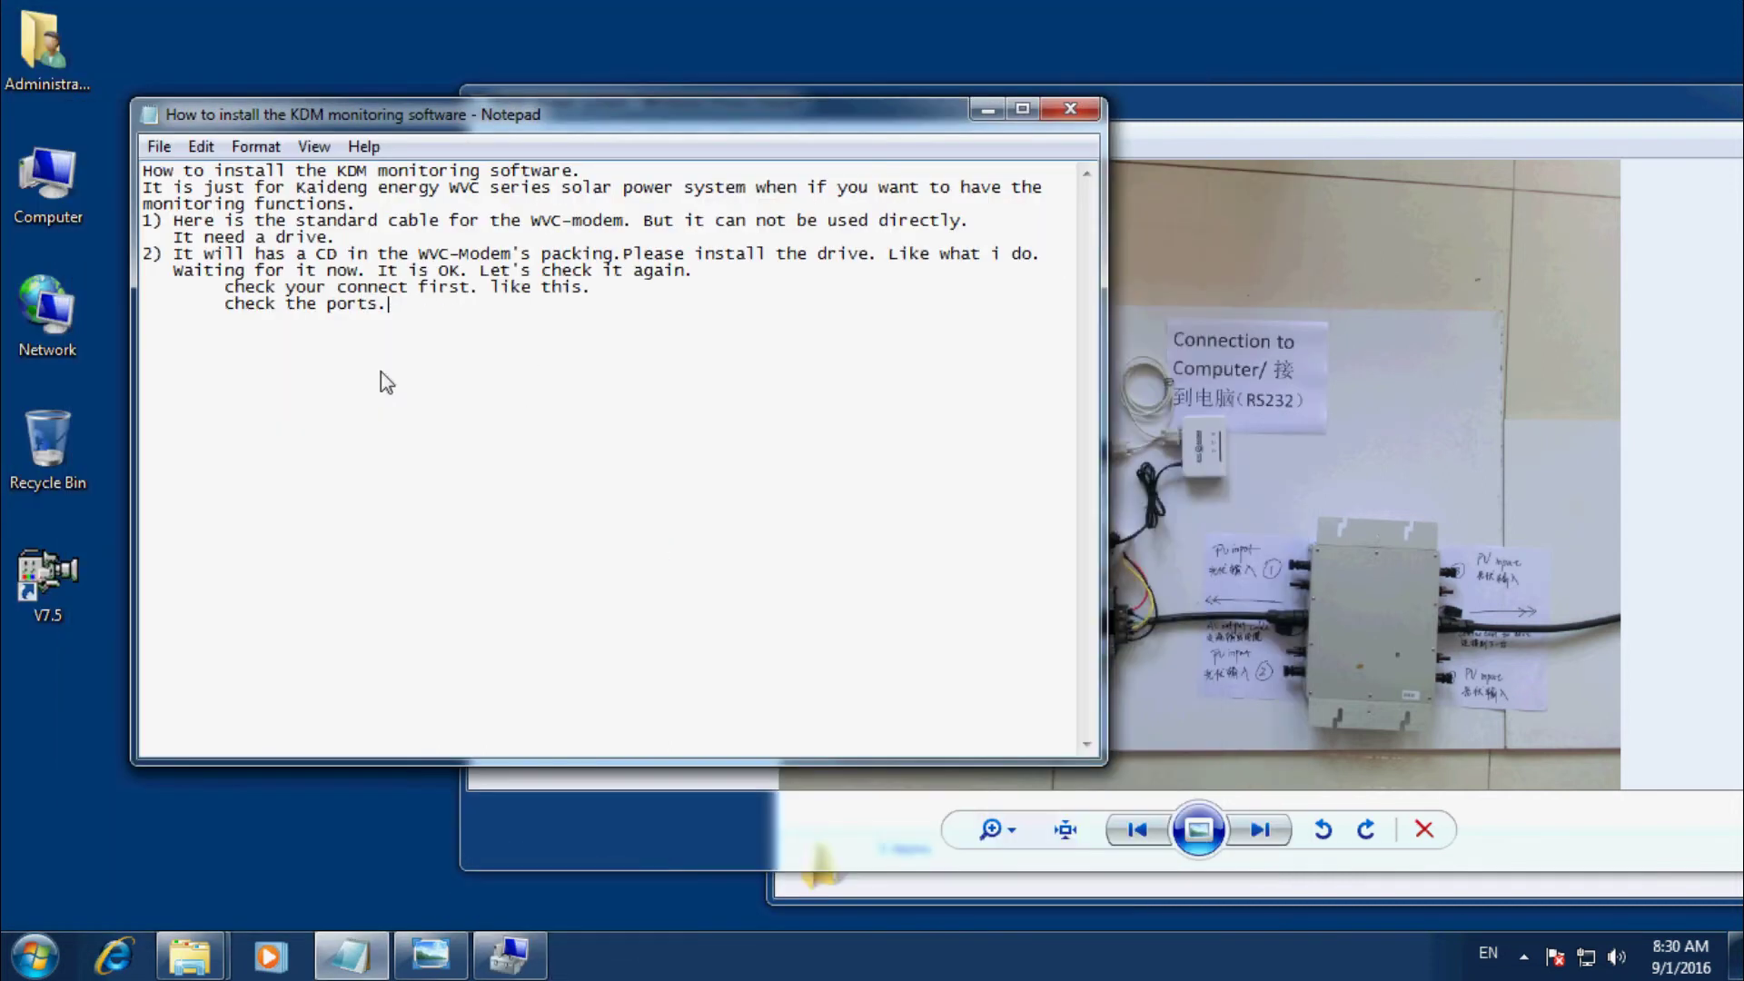
Note in the guide that COM3 is the port just installed.
{"action": "type", "text": "COM3"}
{"action": "type", "text": " it"}
{"action": "key", "text": "BackSpace"}
{"action": "type", "text": "t is the pro"}
{"action": "key", "text": "BackSpace"}
{"action": "key", "text": "BackSpace"}
{"action": "type", "text": "ortt what i"}
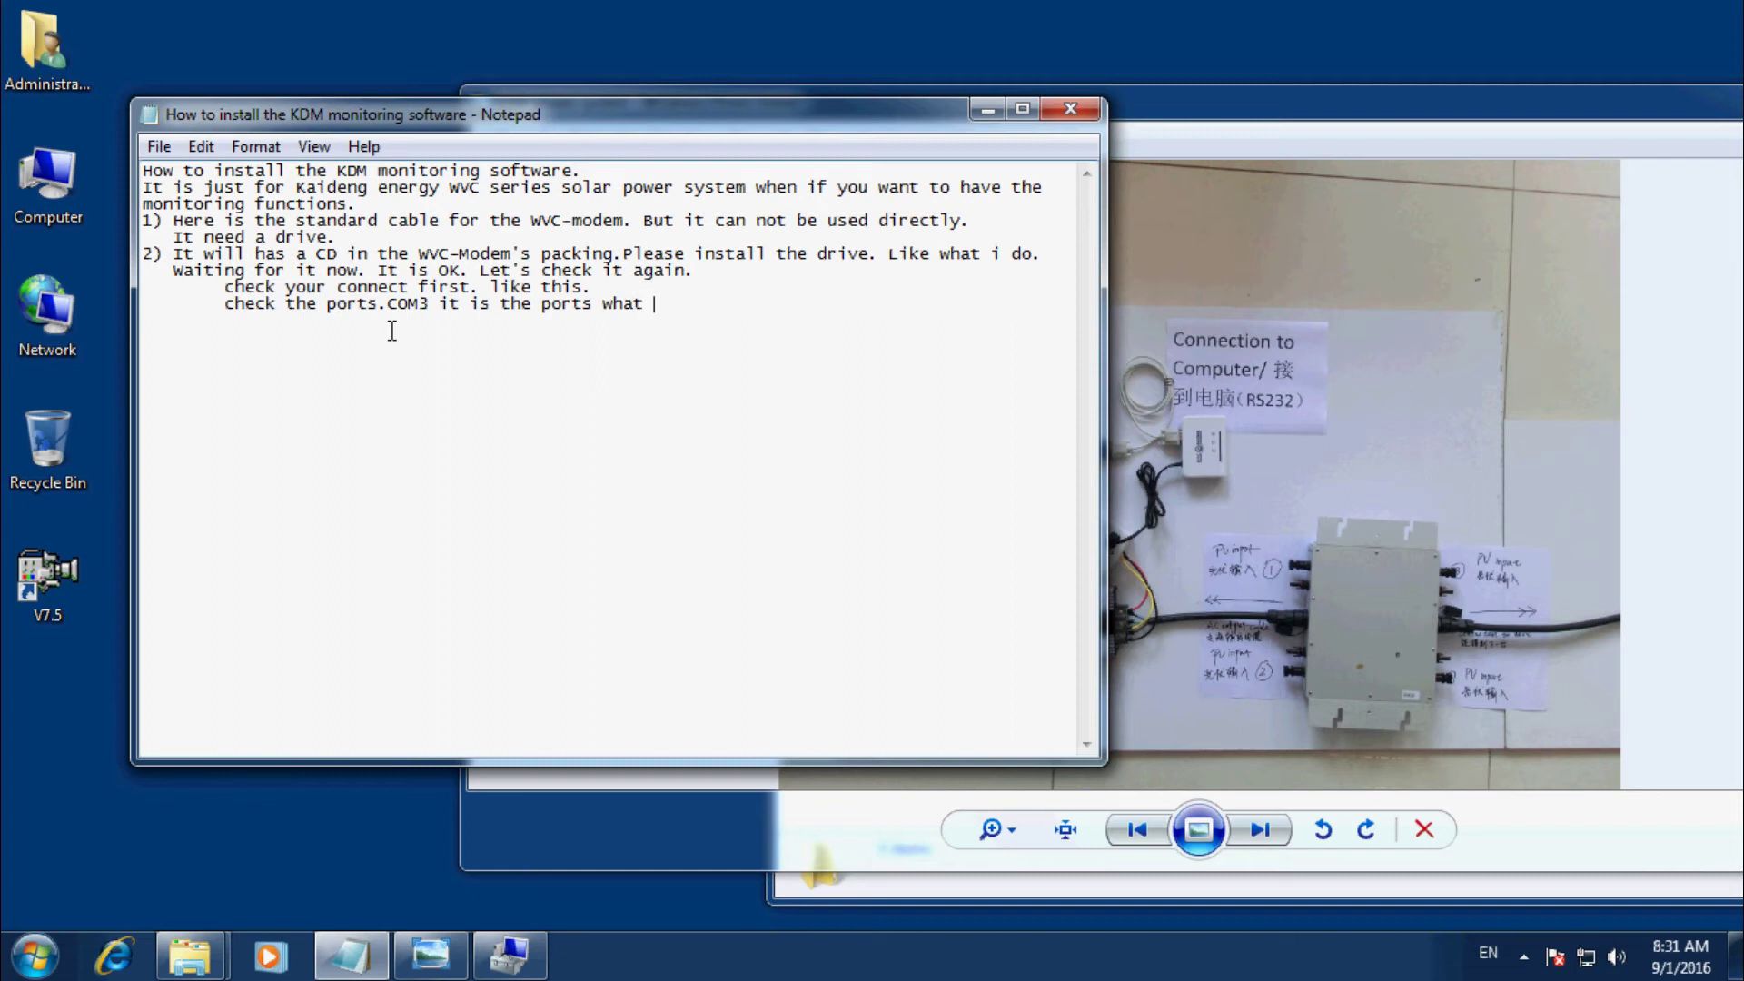
{"action": "type", "text": " install ."}
Start step 3: 'then, Let's install the KDM software' followed by 'Like what i do'.
{"action": "key", "text": "Return"}
{"action": "type", "text": "3) then , Le"}
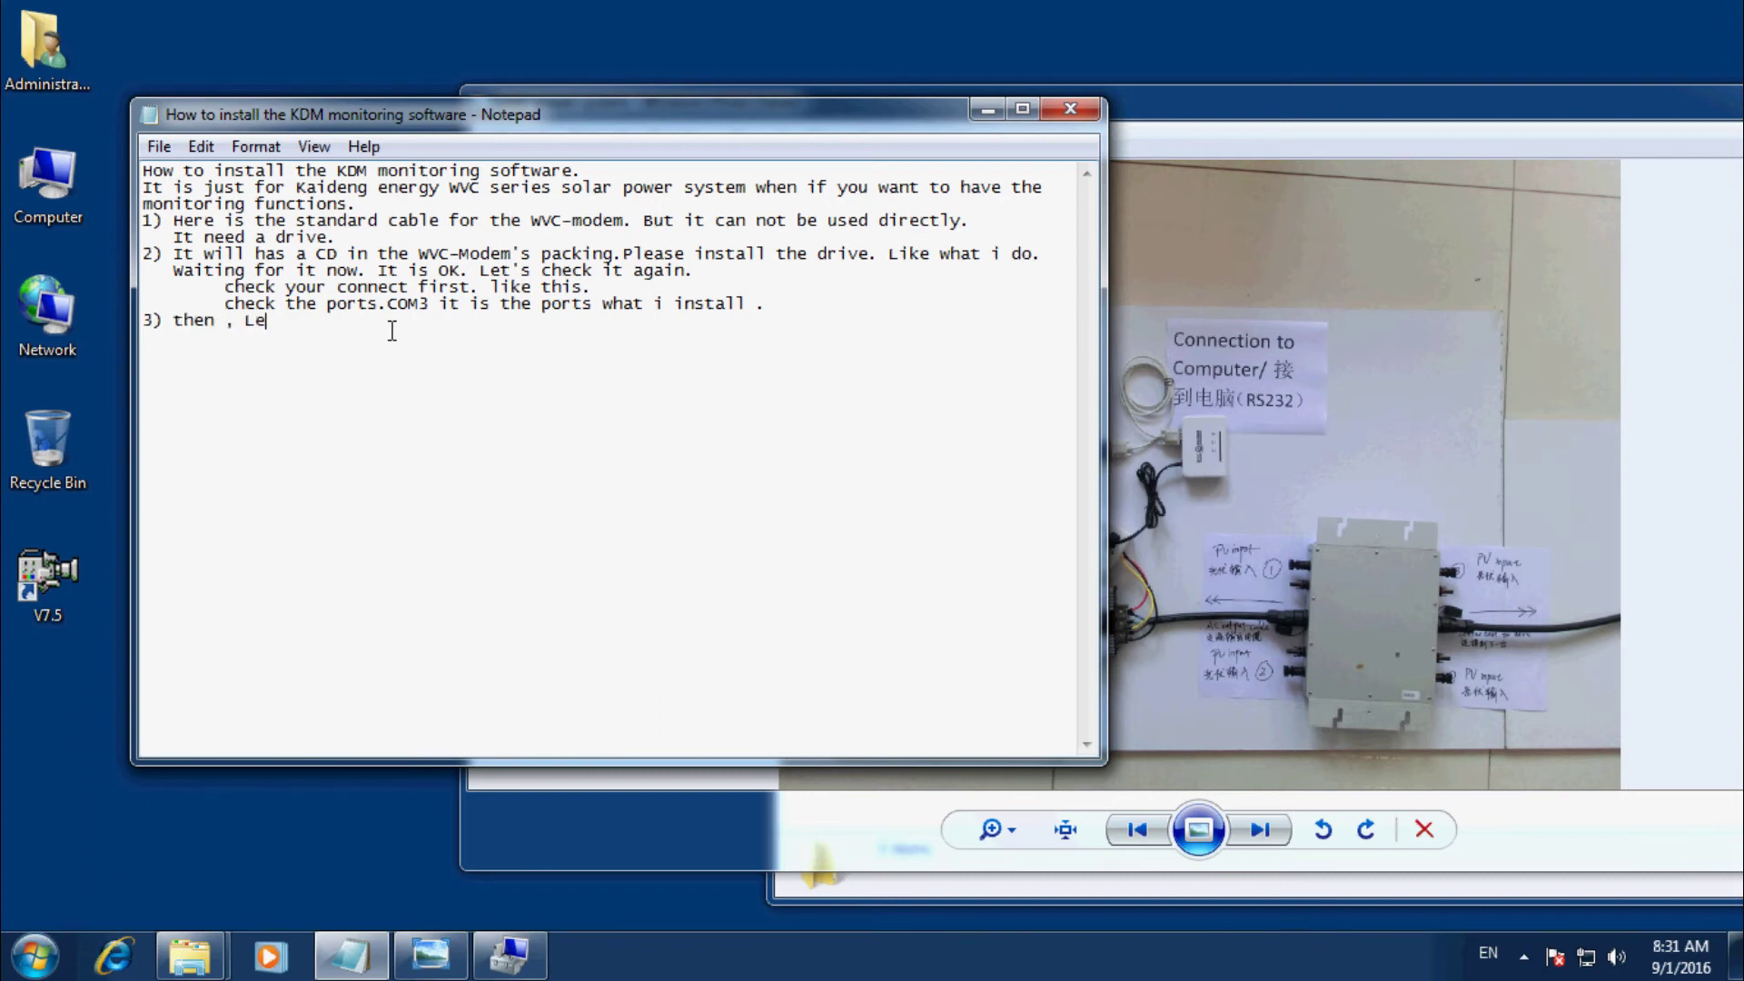
{"action": "type", "text": "t's install the KDM software."}
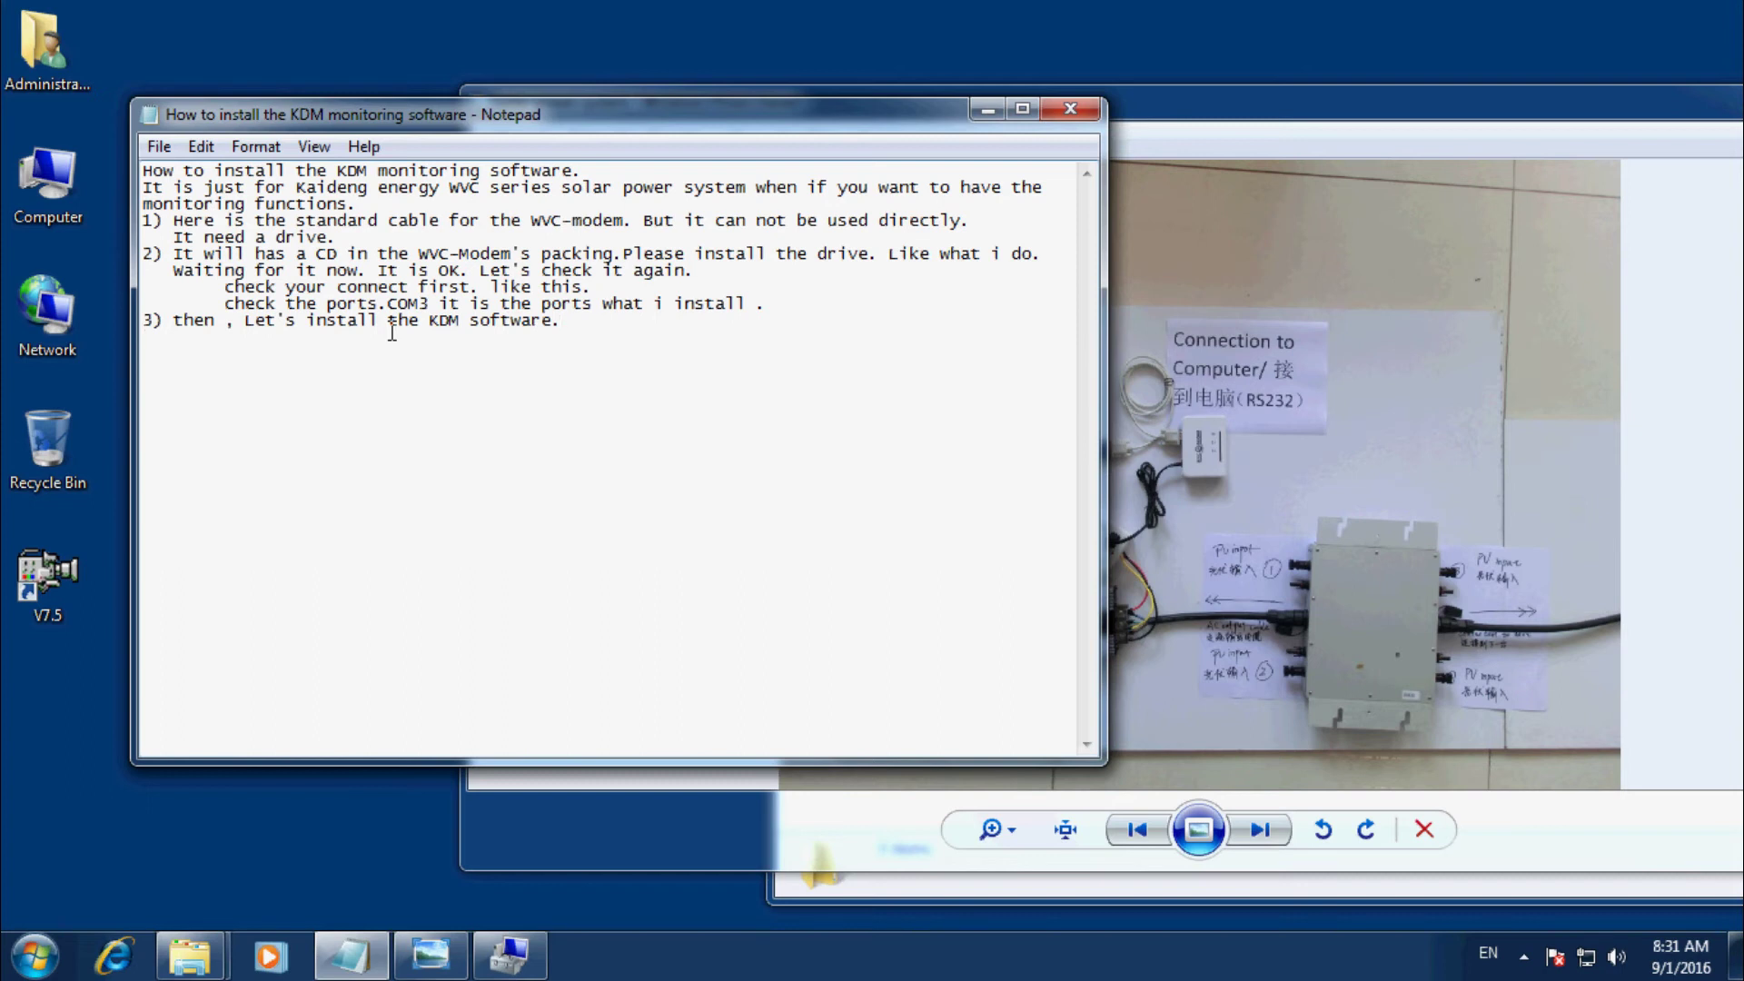
{"action": "type", "text": "Like what i do."}
Close Computer Management and launch KDMSetupB4.4 from the root of DVD Drive (D:).
{"action": "left_click", "coordinate": [512, 961]}
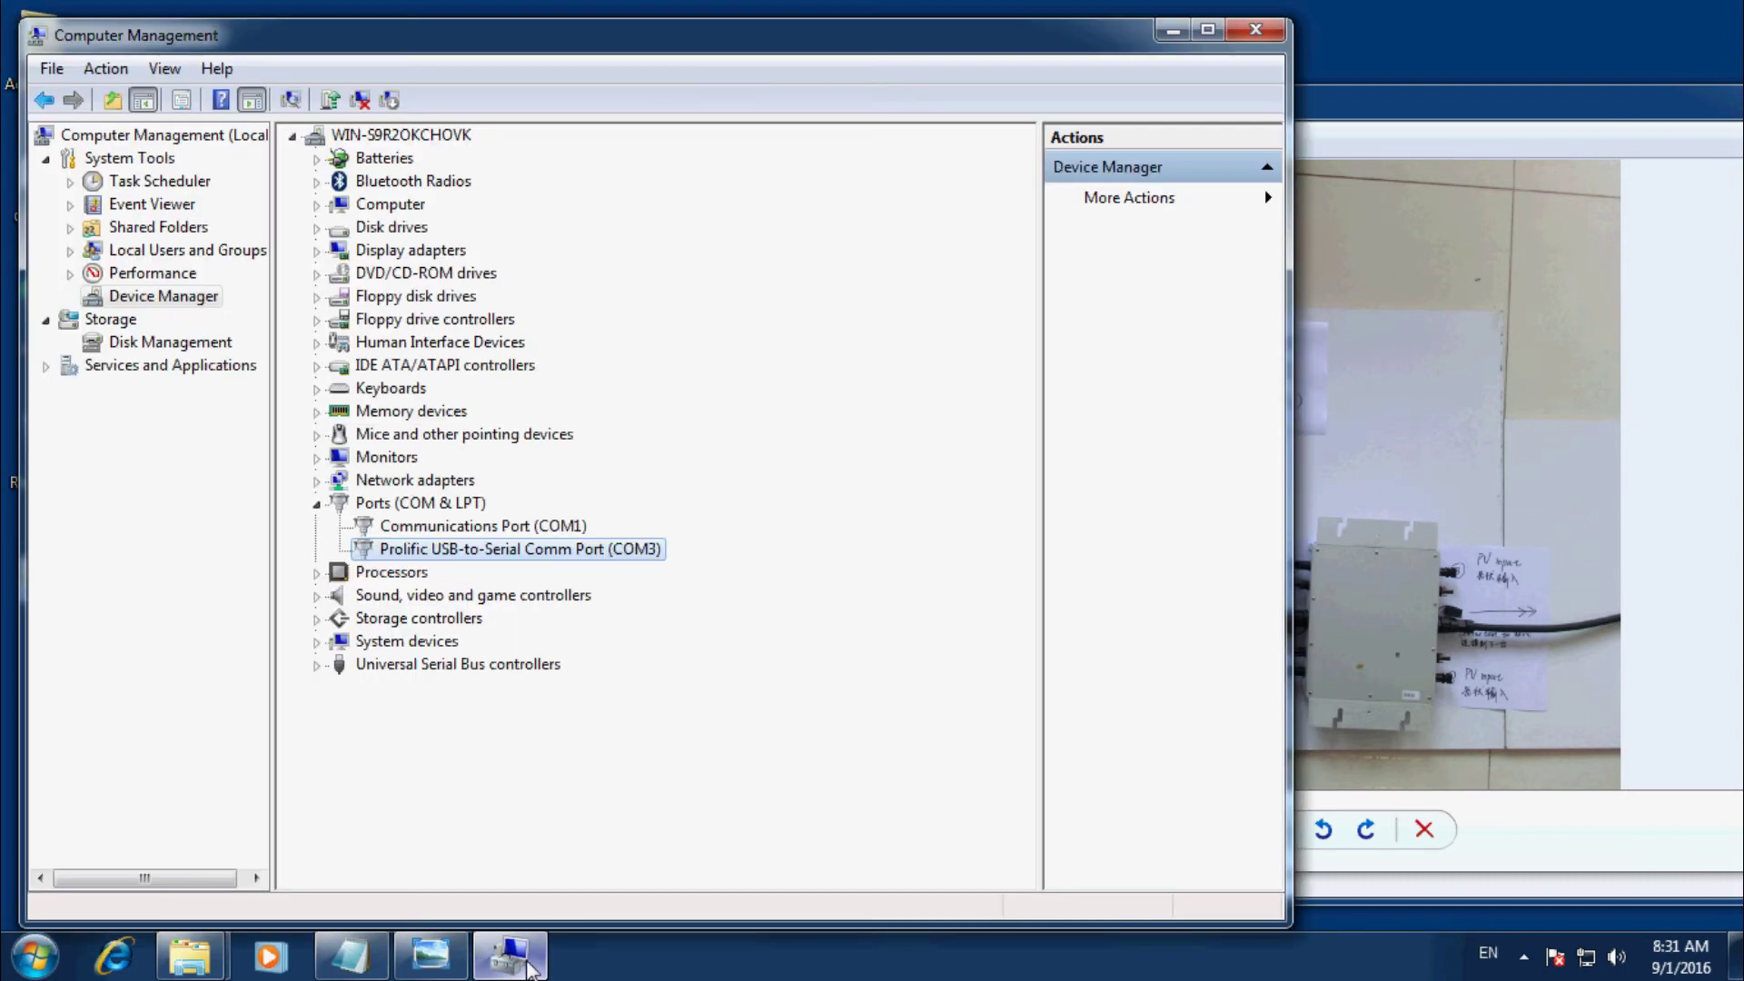
{"action": "left_click", "coordinate": [1253, 30]}
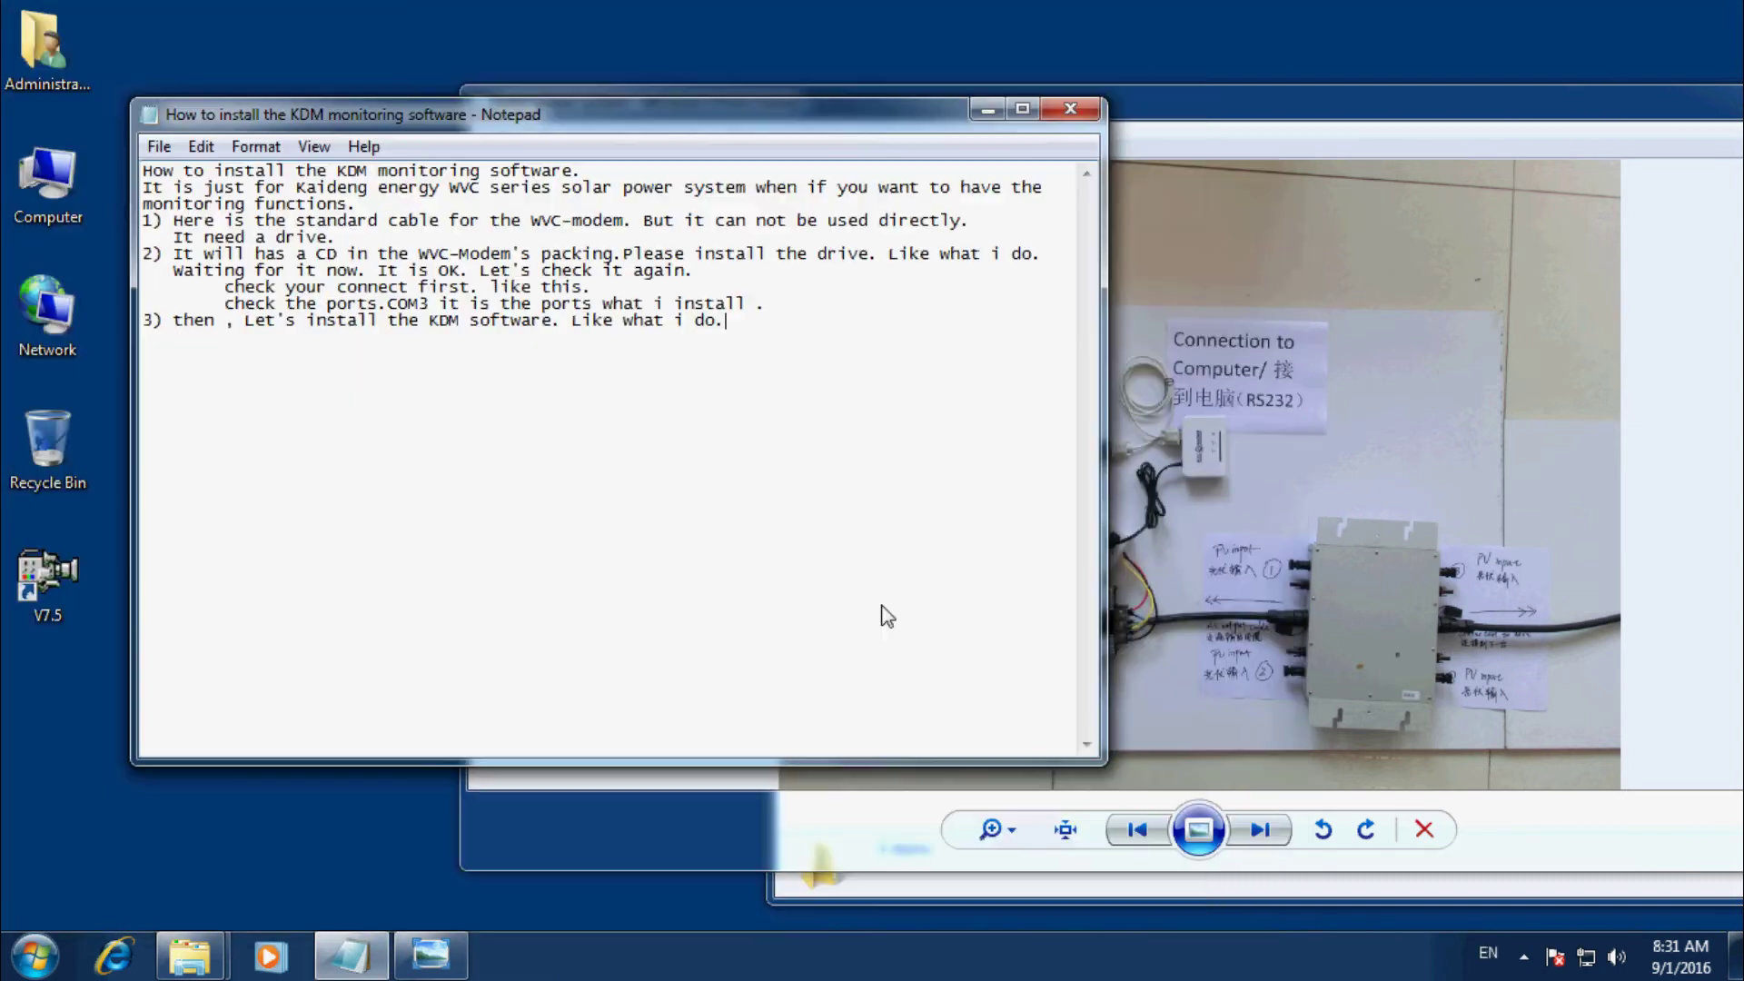
{"action": "mouse_move", "coordinate": [213, 958]}
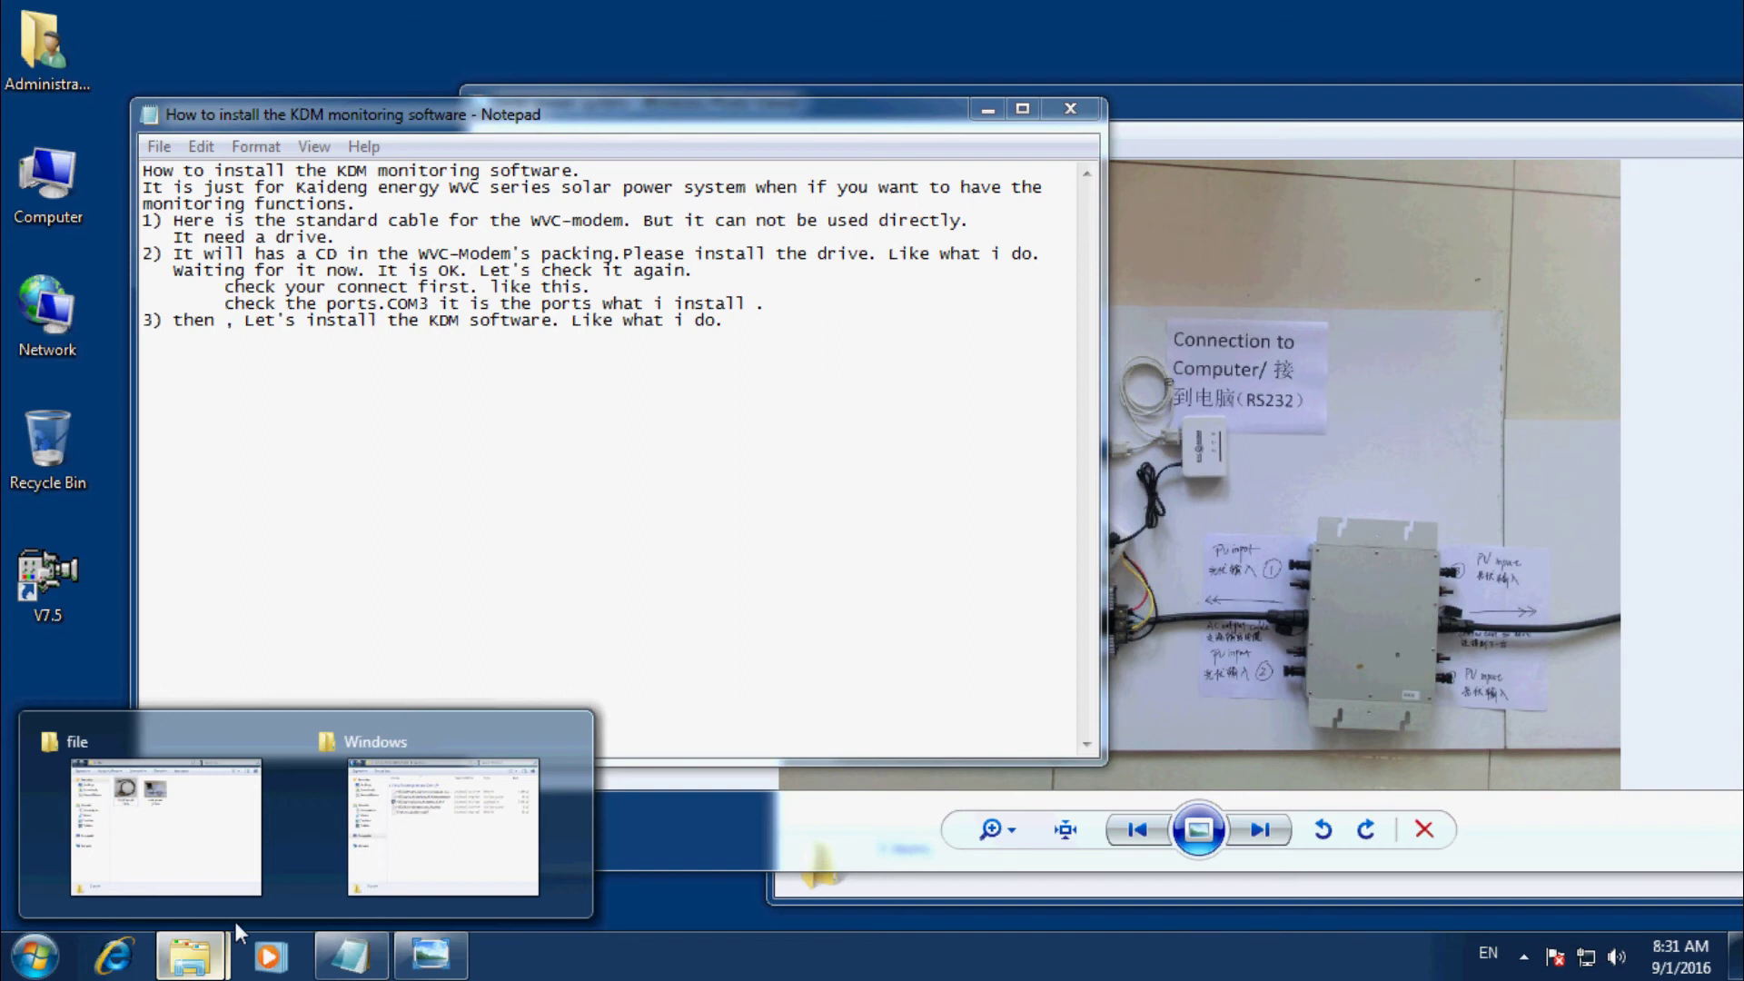
{"action": "left_click", "coordinate": [425, 822]}
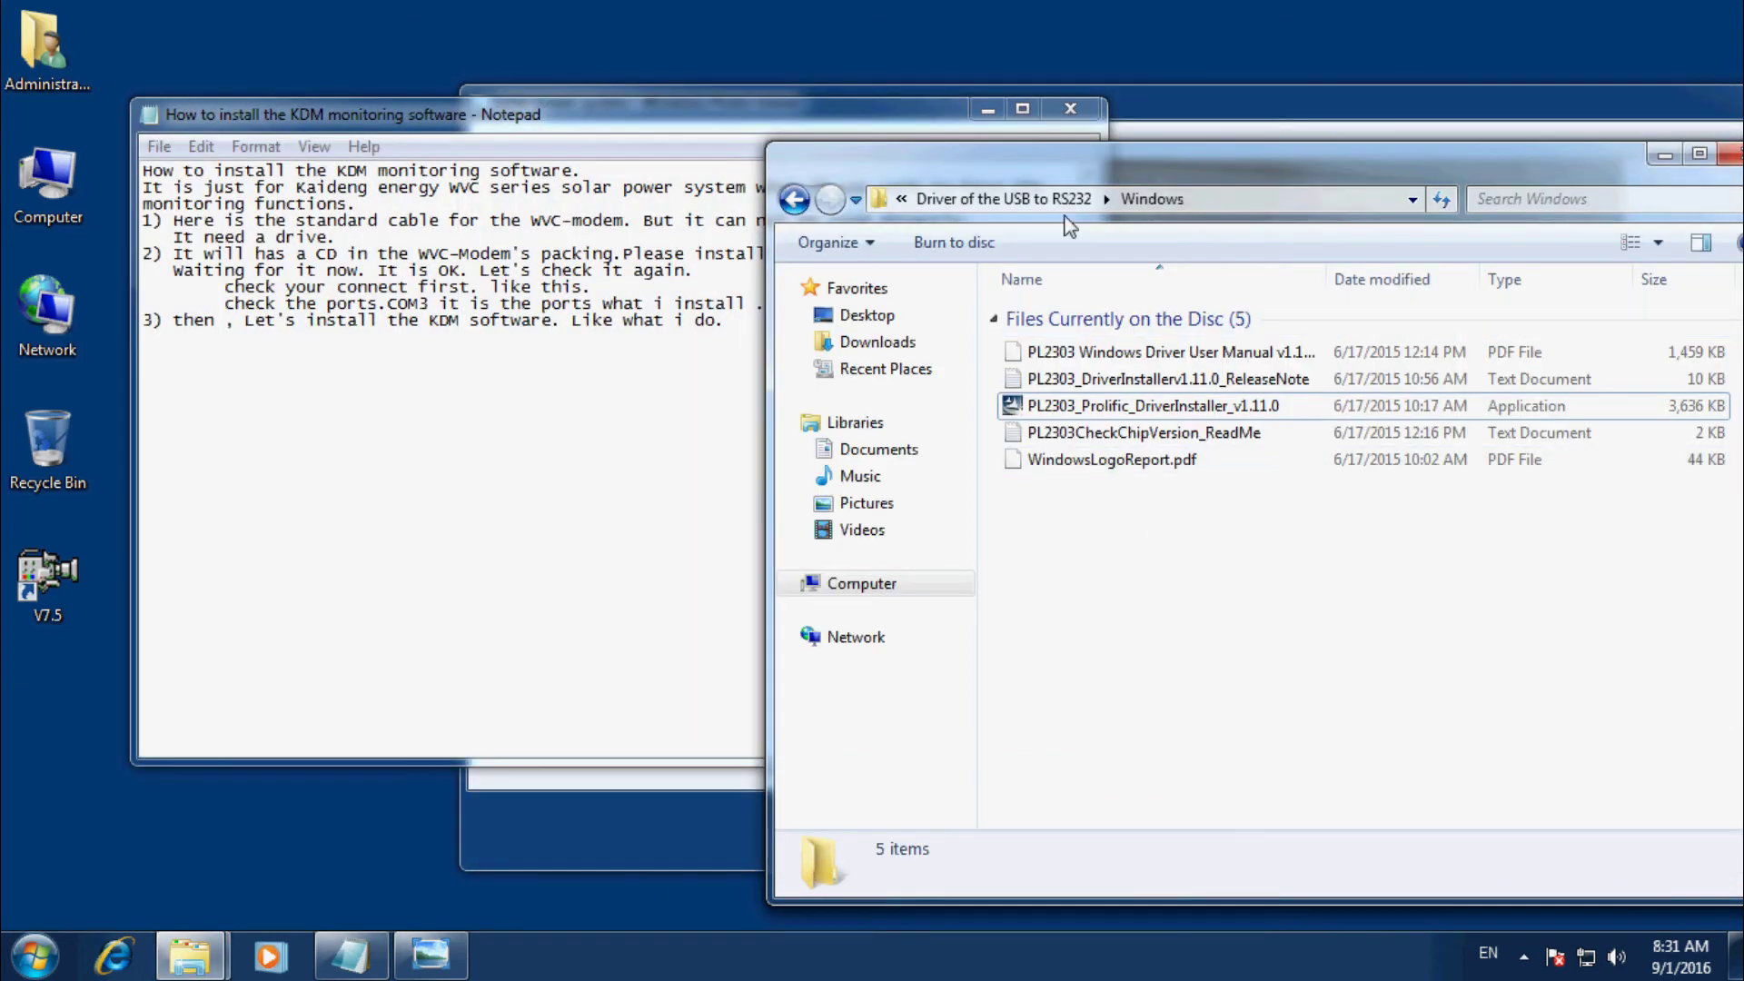
{"action": "left_click", "coordinate": [1071, 199]}
{"action": "left_click", "coordinate": [1081, 200]}
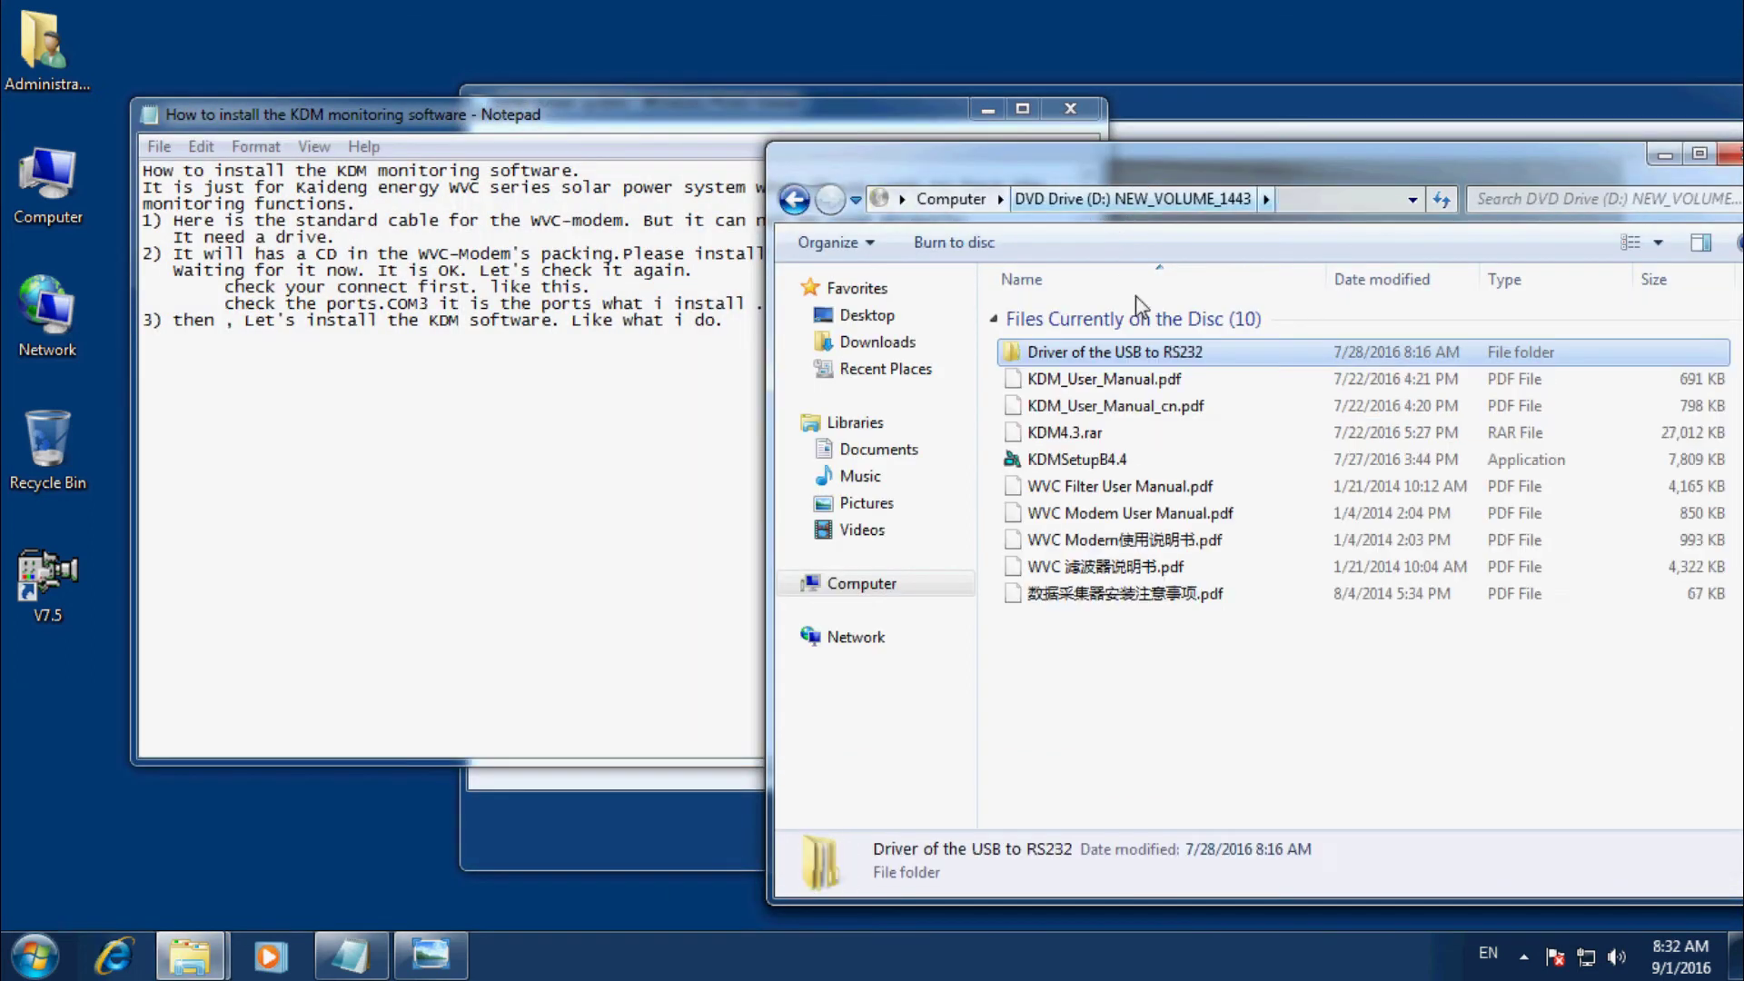
{"action": "left_click", "coordinate": [1072, 462]}
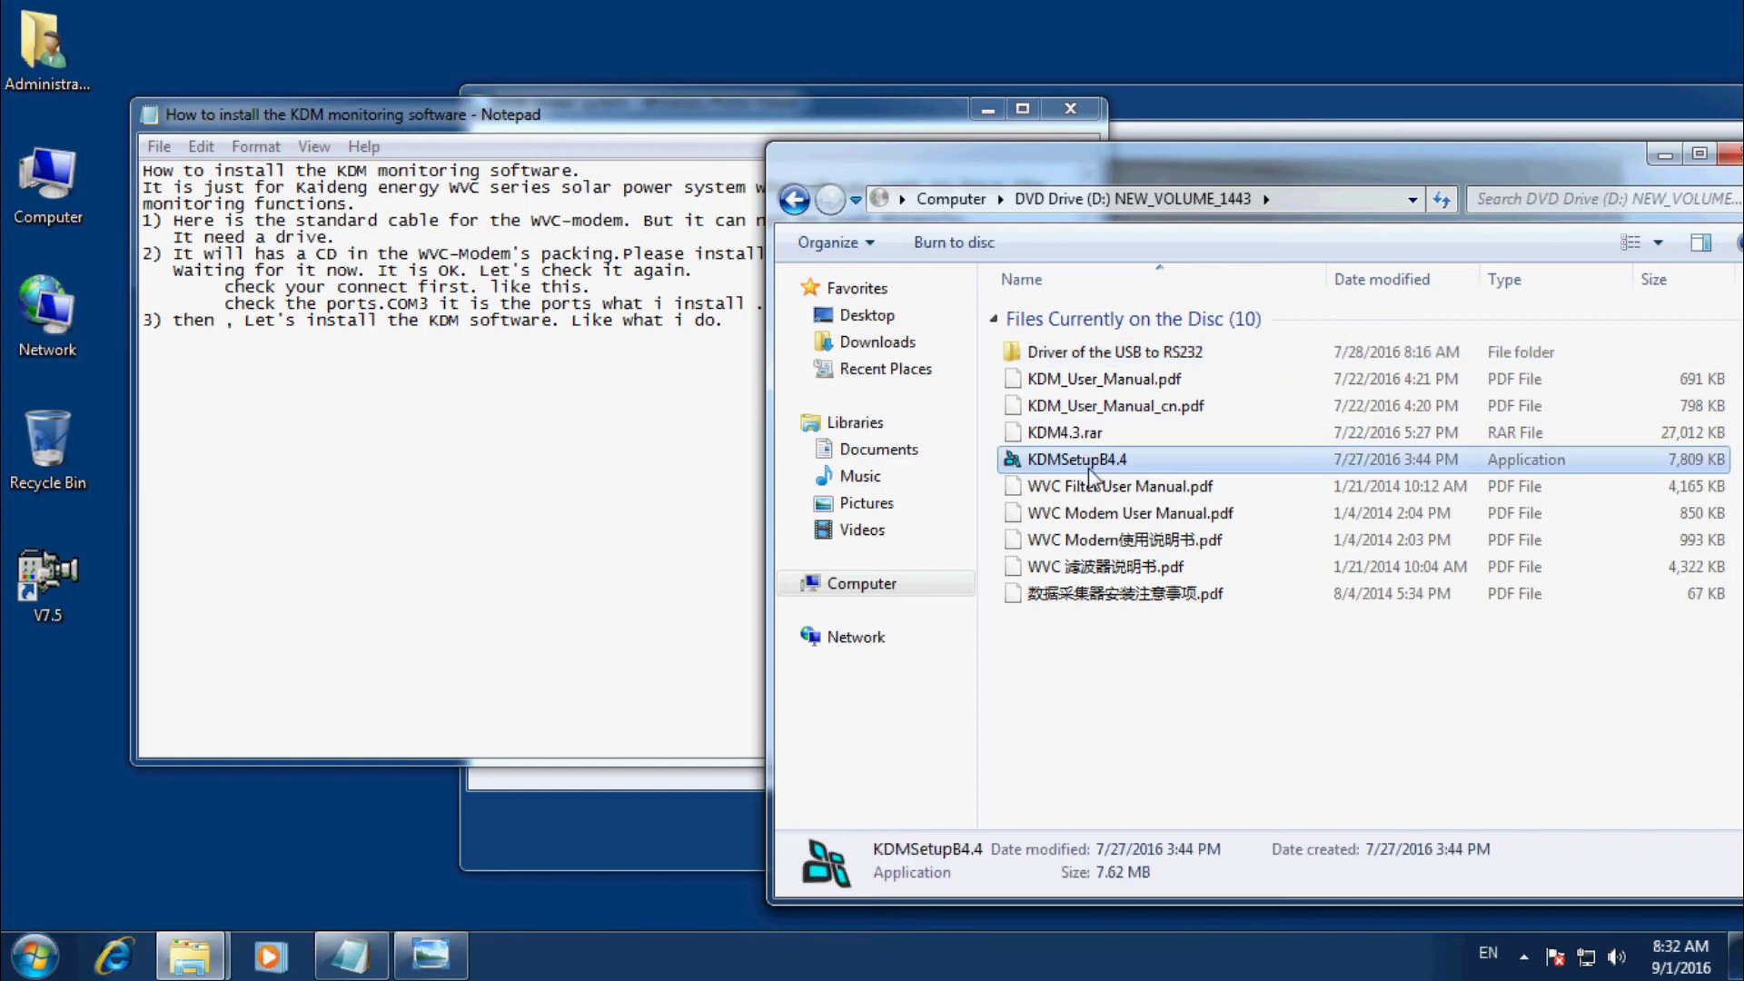
{"action": "double_click", "coordinate": [1091, 469]}
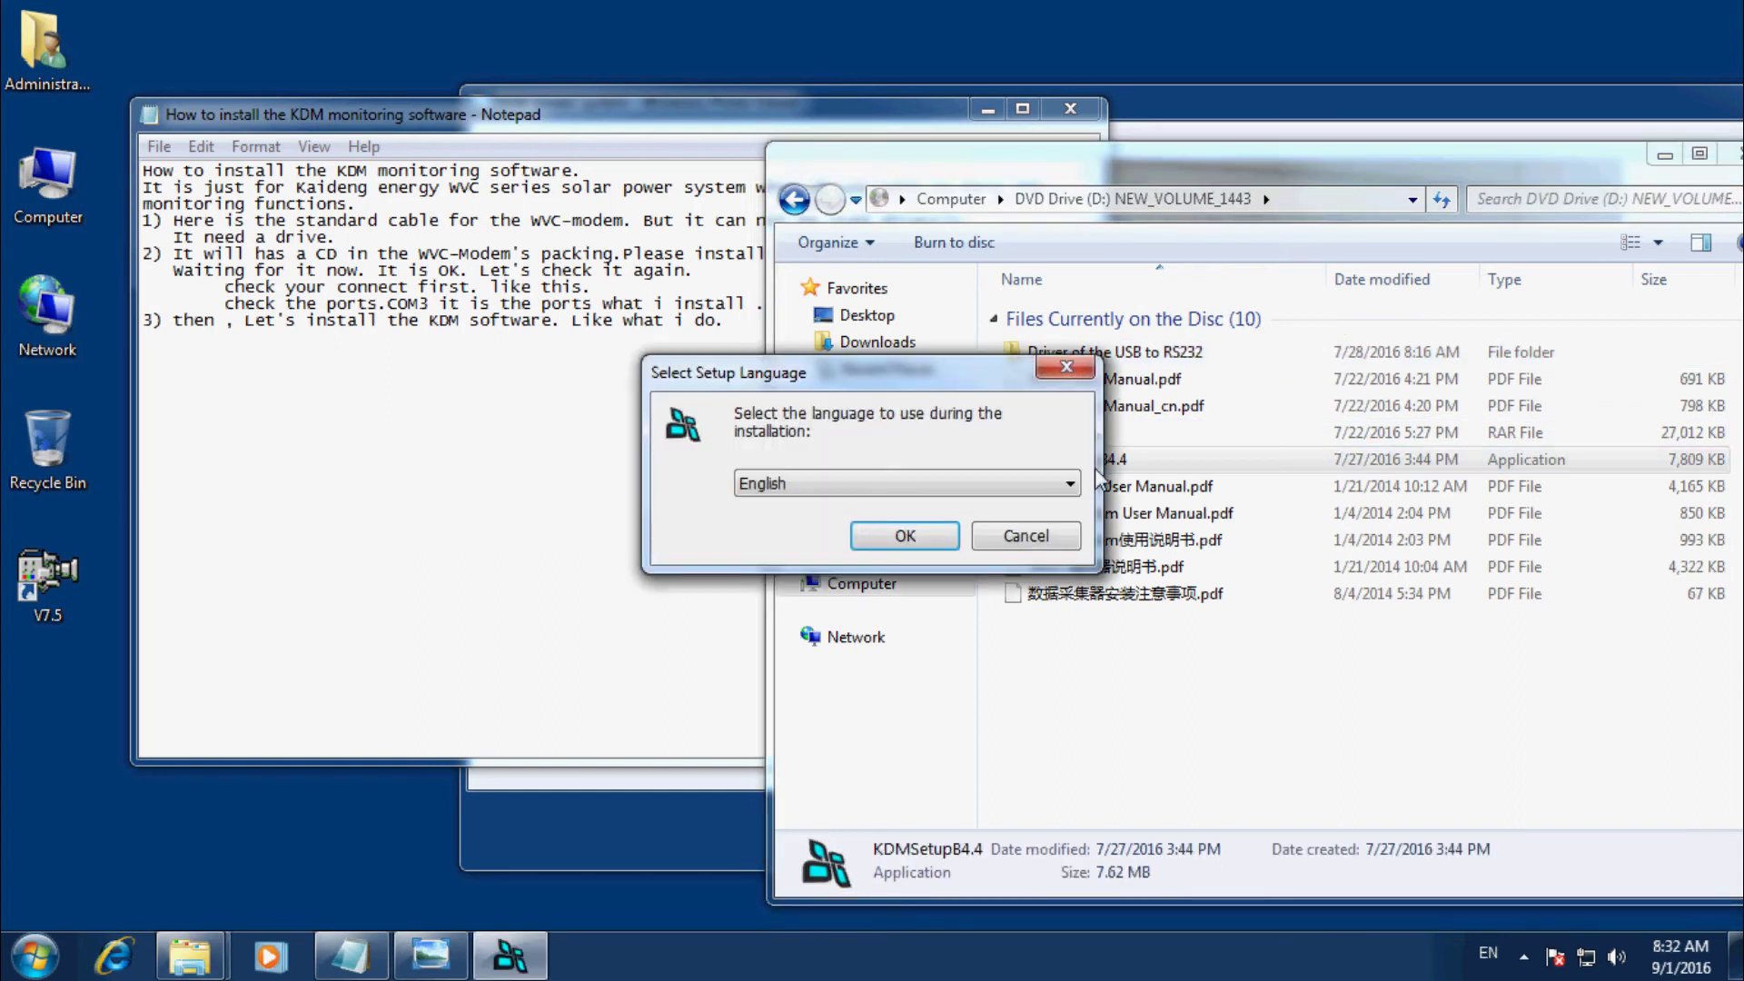
Choose English for setup and change the install path's drive letter to C.
{"action": "left_click", "coordinate": [904, 535]}
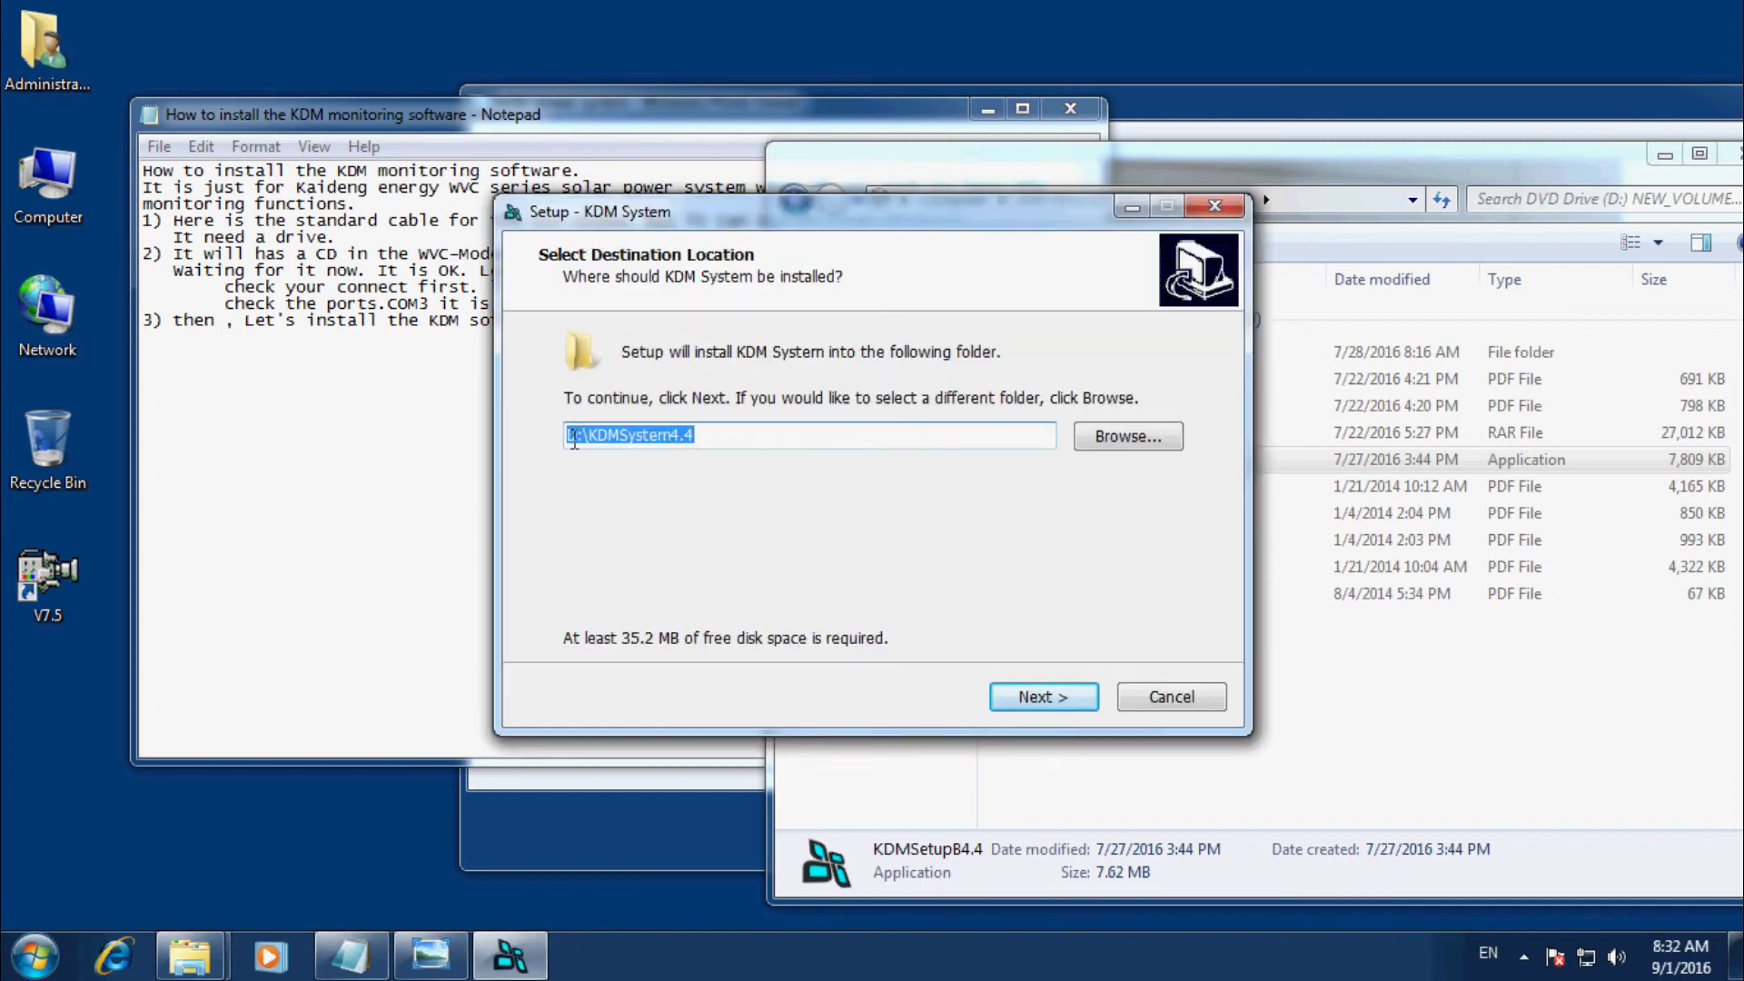
{"action": "left_click", "coordinate": [576, 427]}
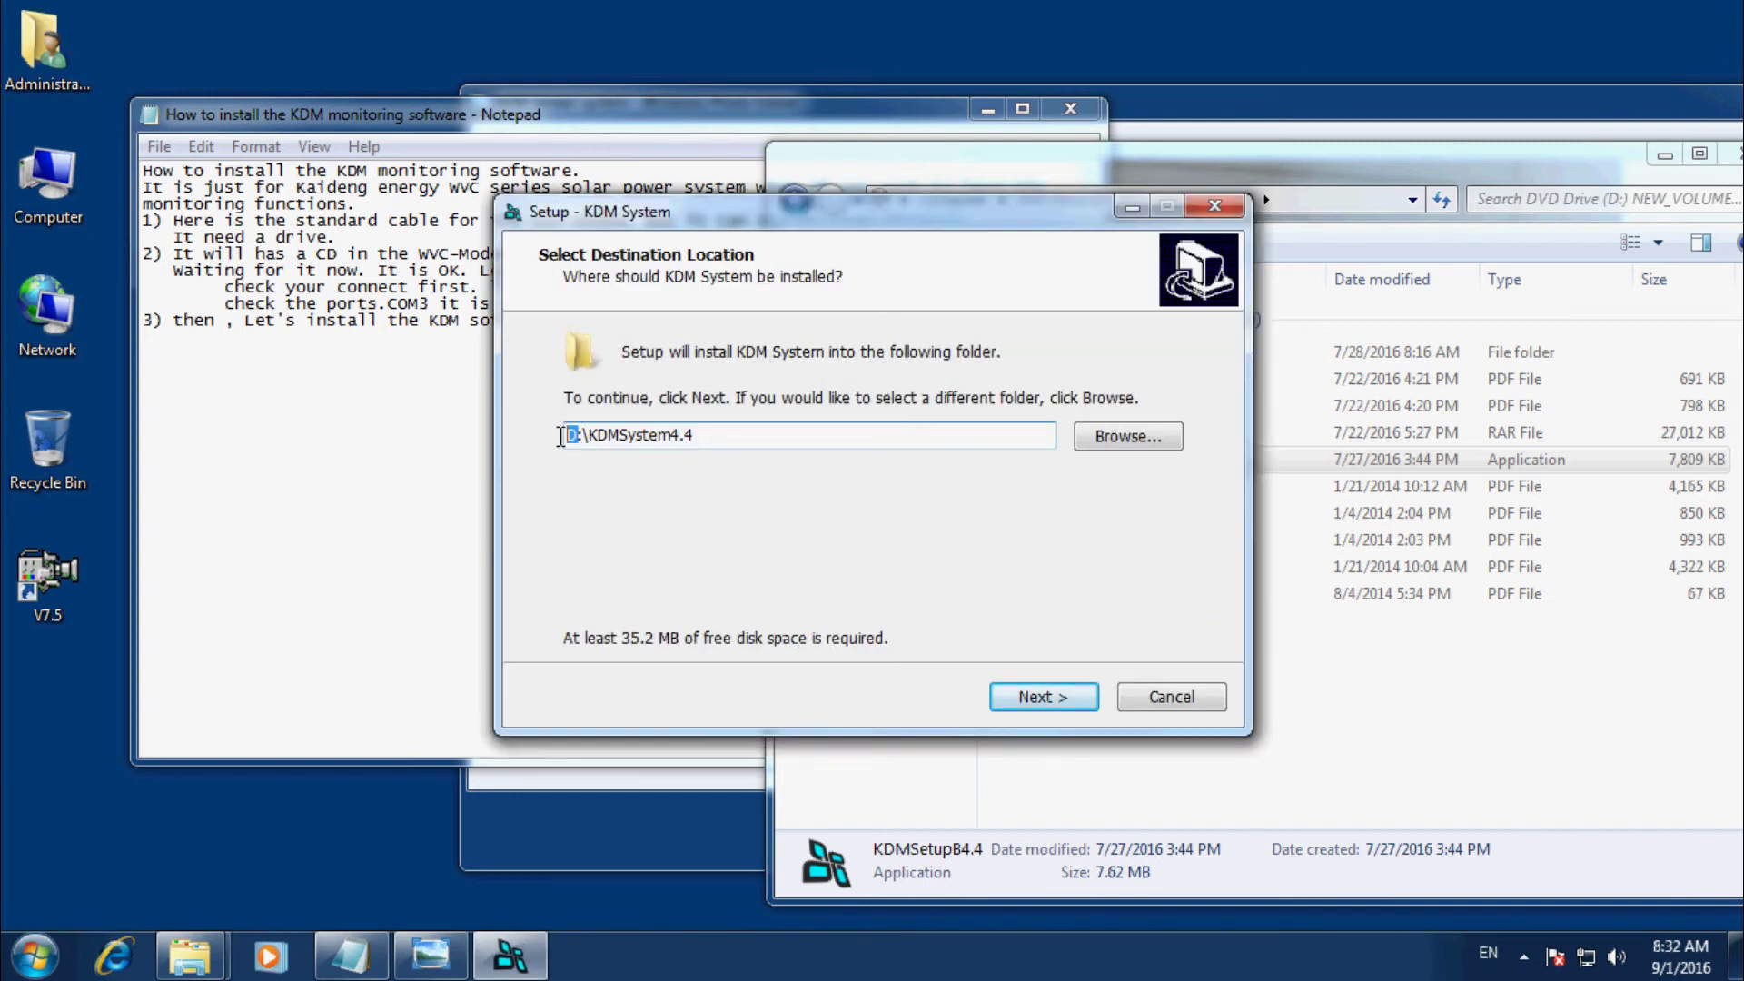
{"action": "key", "text": "BackSpace"}
{"action": "type", "text": "C"}
Add 'Please check the folder, I only has C:.' to step 3 of the guide.
{"action": "left_click", "coordinate": [407, 425]}
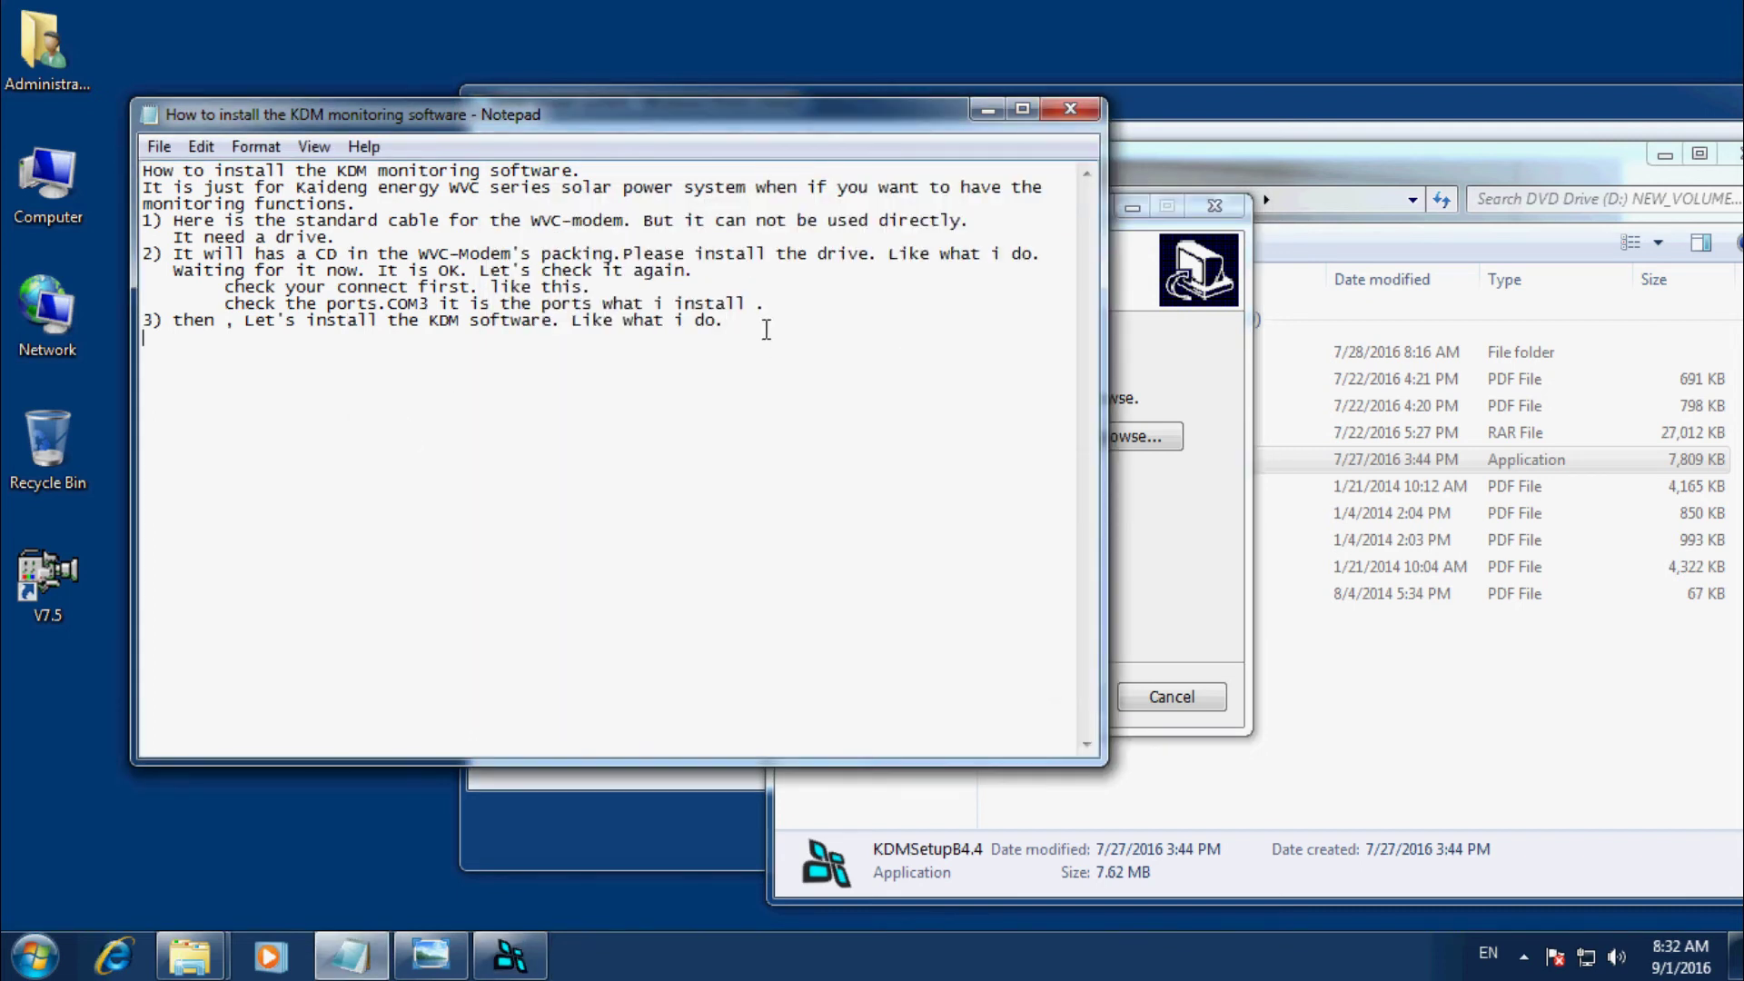
{"action": "type", "text": "at i d"}
{"action": "key", "text": "BackSpace"}
{"action": "key", "text": "BackSpace"}
{"action": "type", "text": "Please check the"}
{"action": "left_click", "coordinate": [1179, 531]}
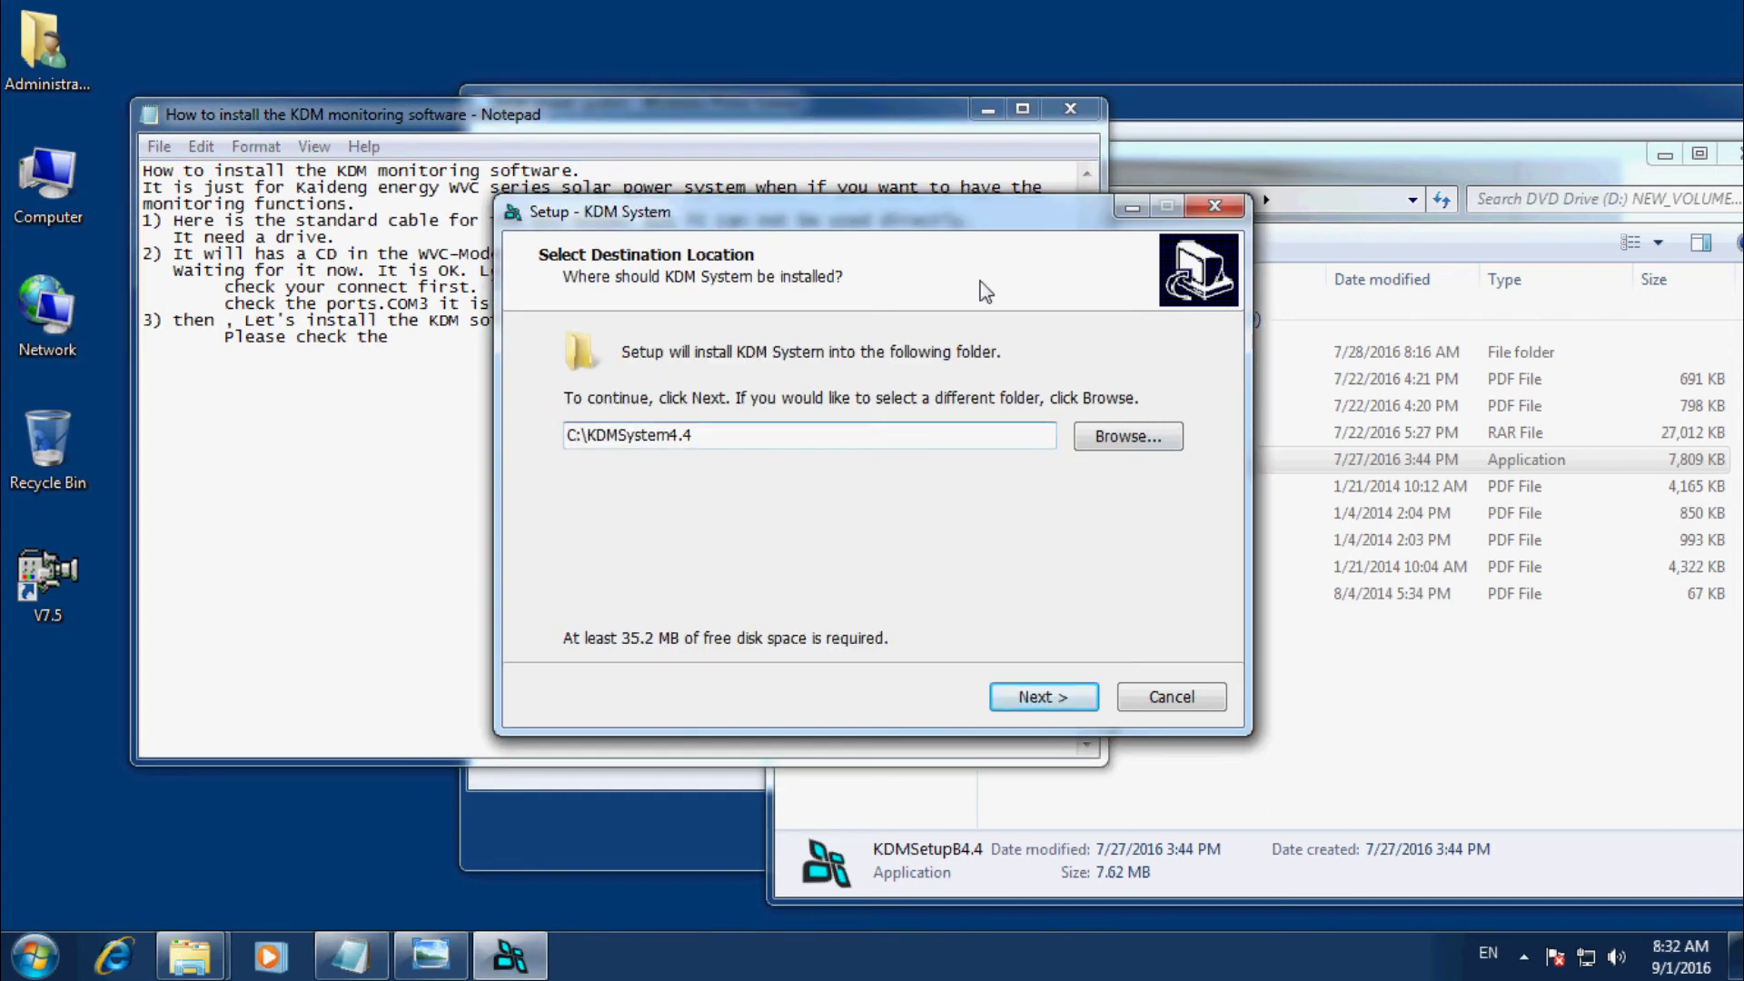
{"action": "left_click_drag", "start_coordinate": [927, 230], "coordinate": [1251, 230]}
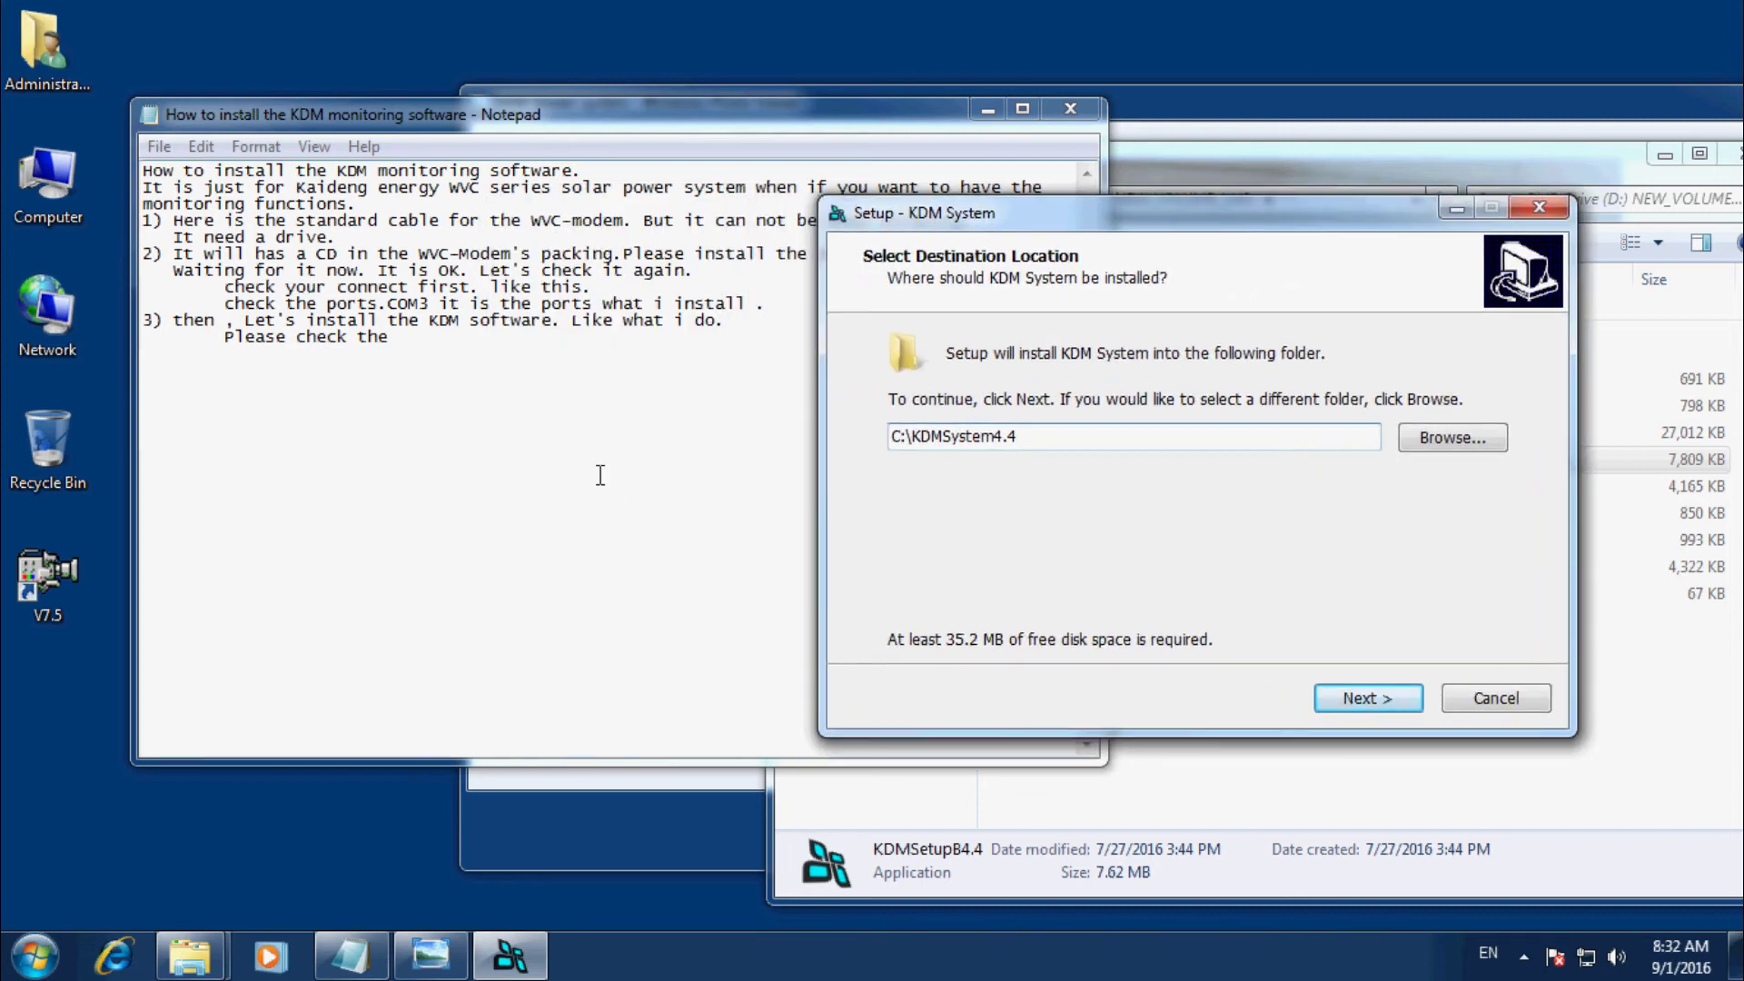
{"action": "left_click", "coordinate": [443, 353]}
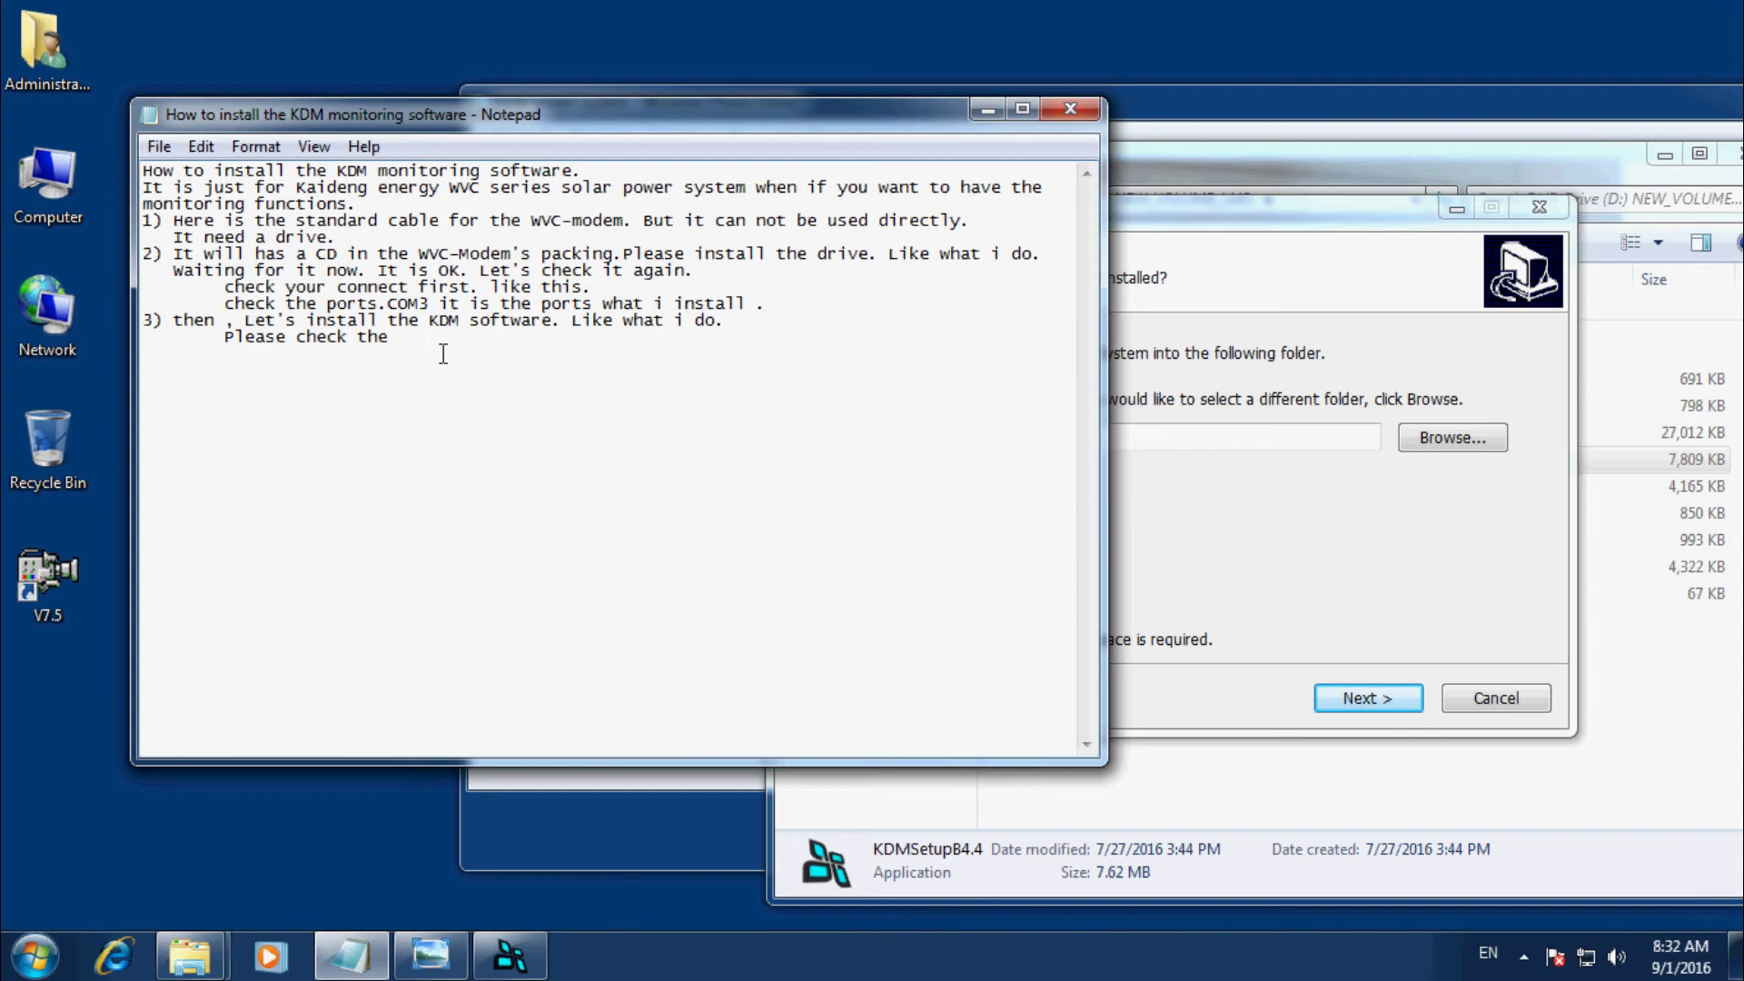
{"action": "type", "text": "folder, I only has C:."}
{"action": "left_click", "coordinate": [1189, 514]}
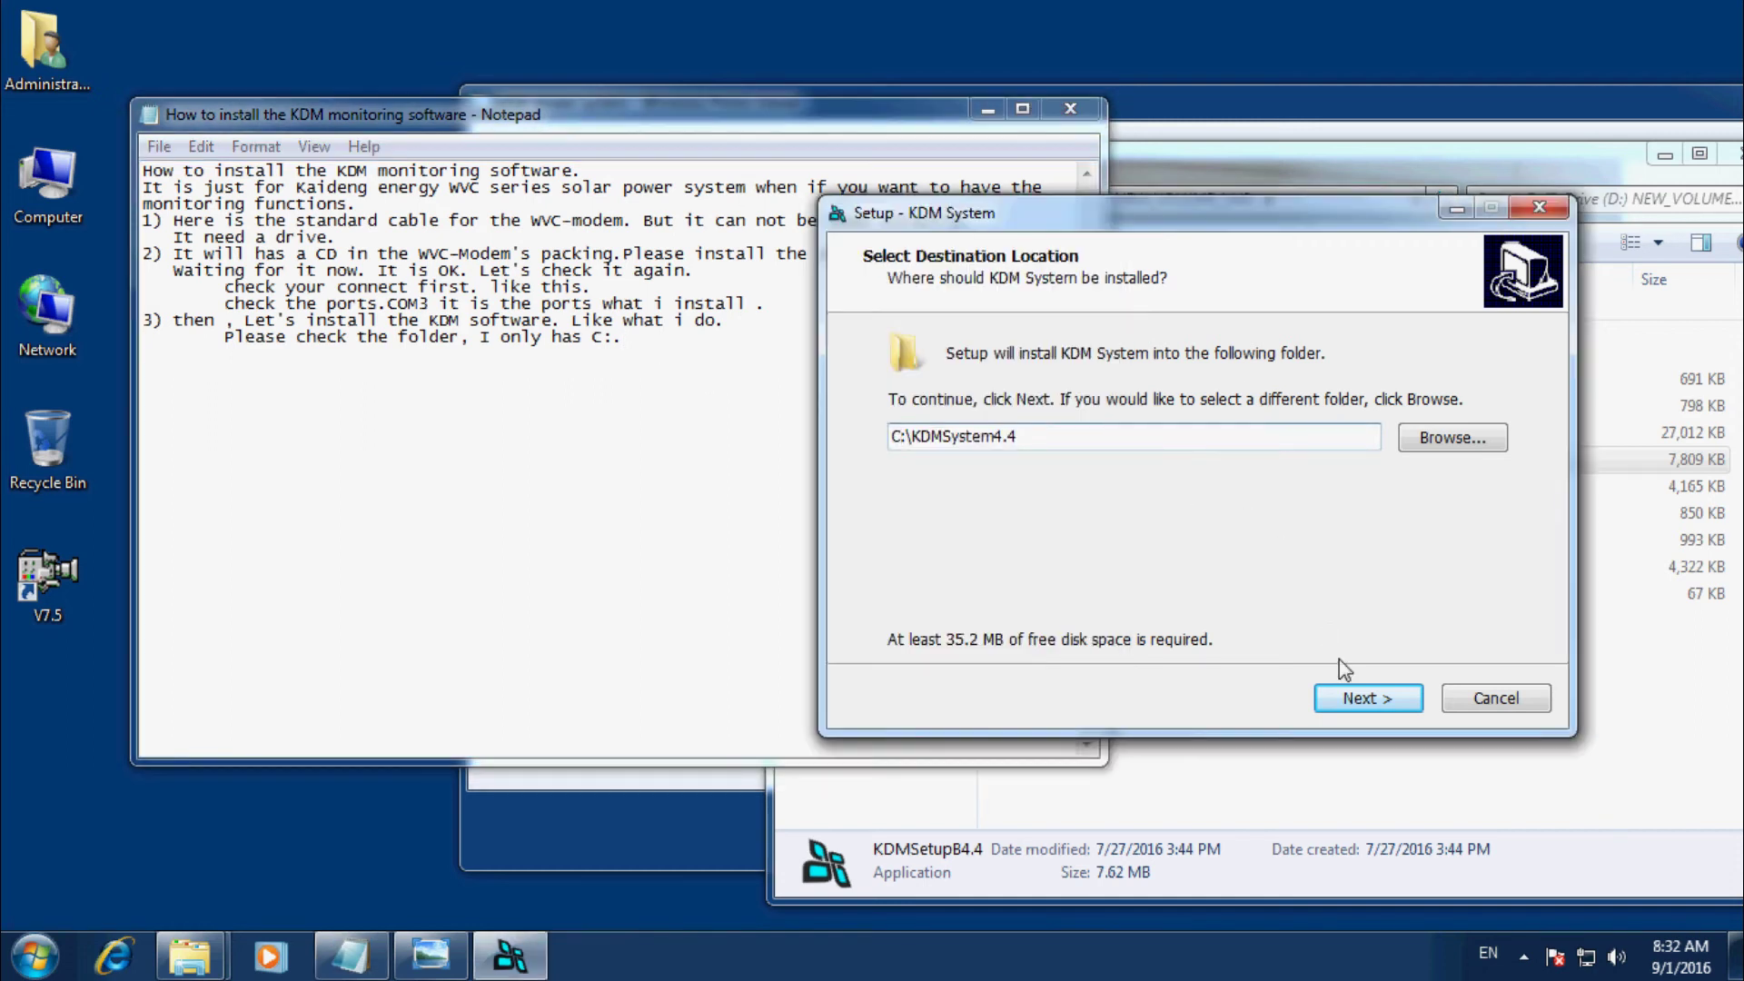
Install KDM System to C:\KDMSystem4.4 with default Start Menu folder and Quick Launch shortcut, then launch it.
{"action": "left_click", "coordinate": [1357, 699]}
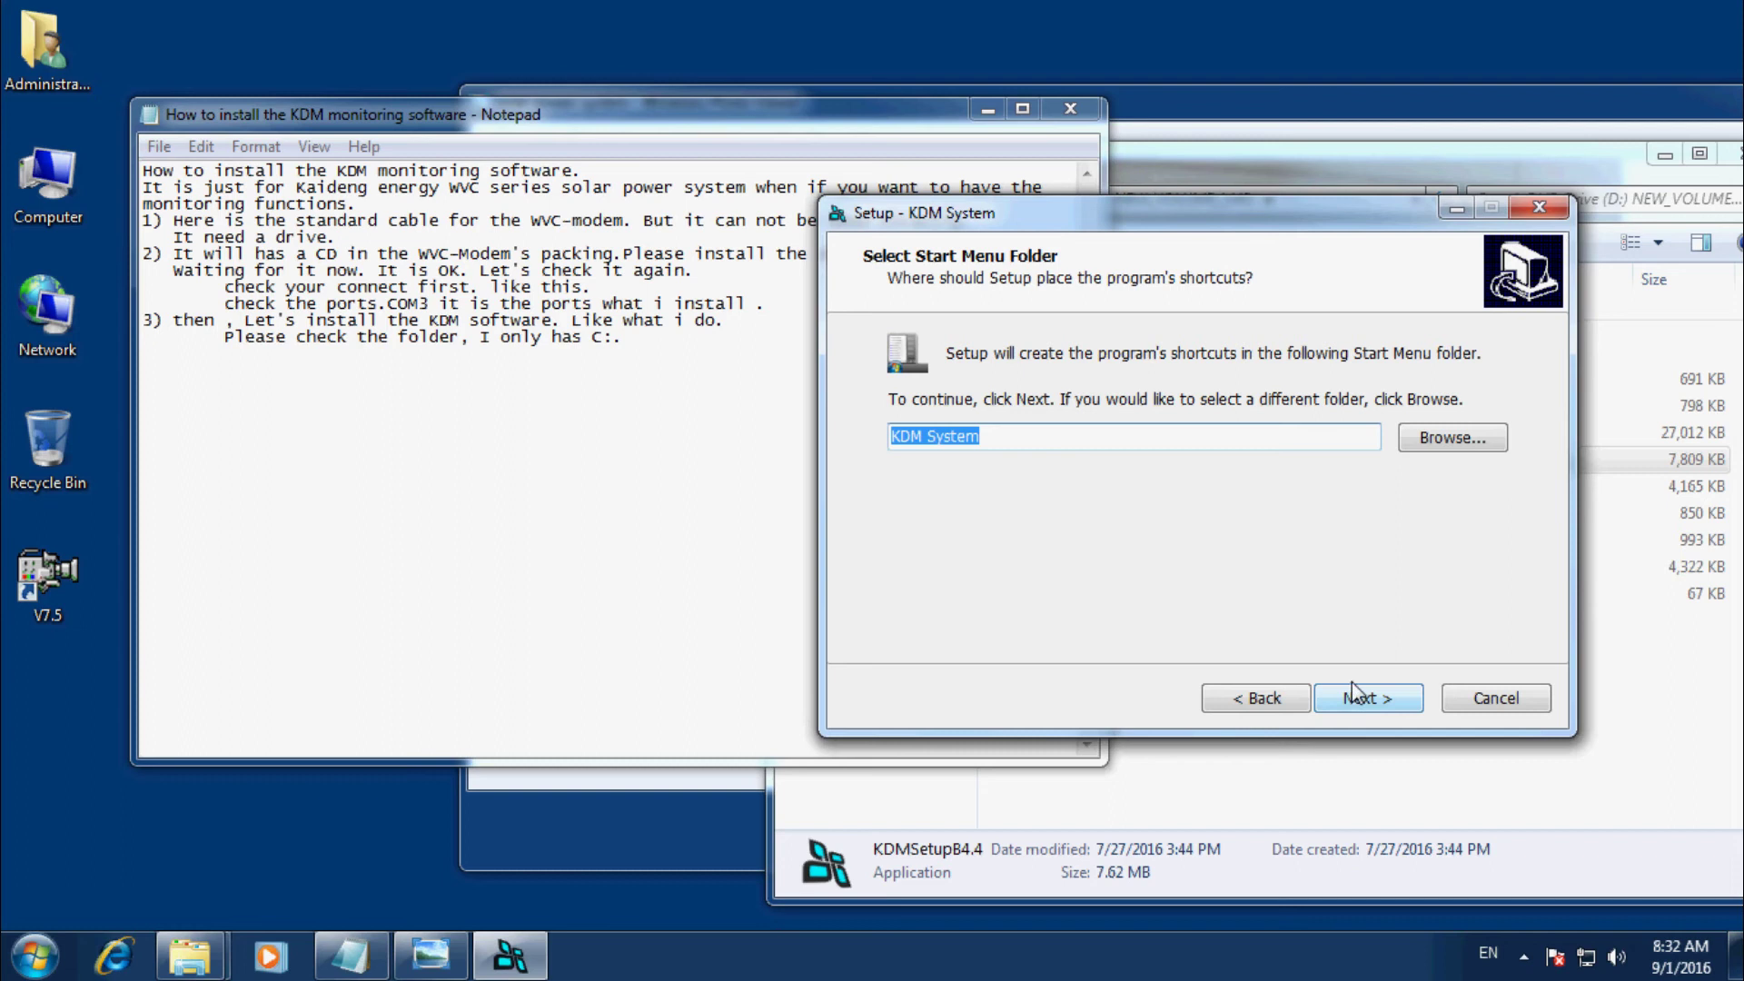
{"action": "left_click", "coordinate": [1365, 699]}
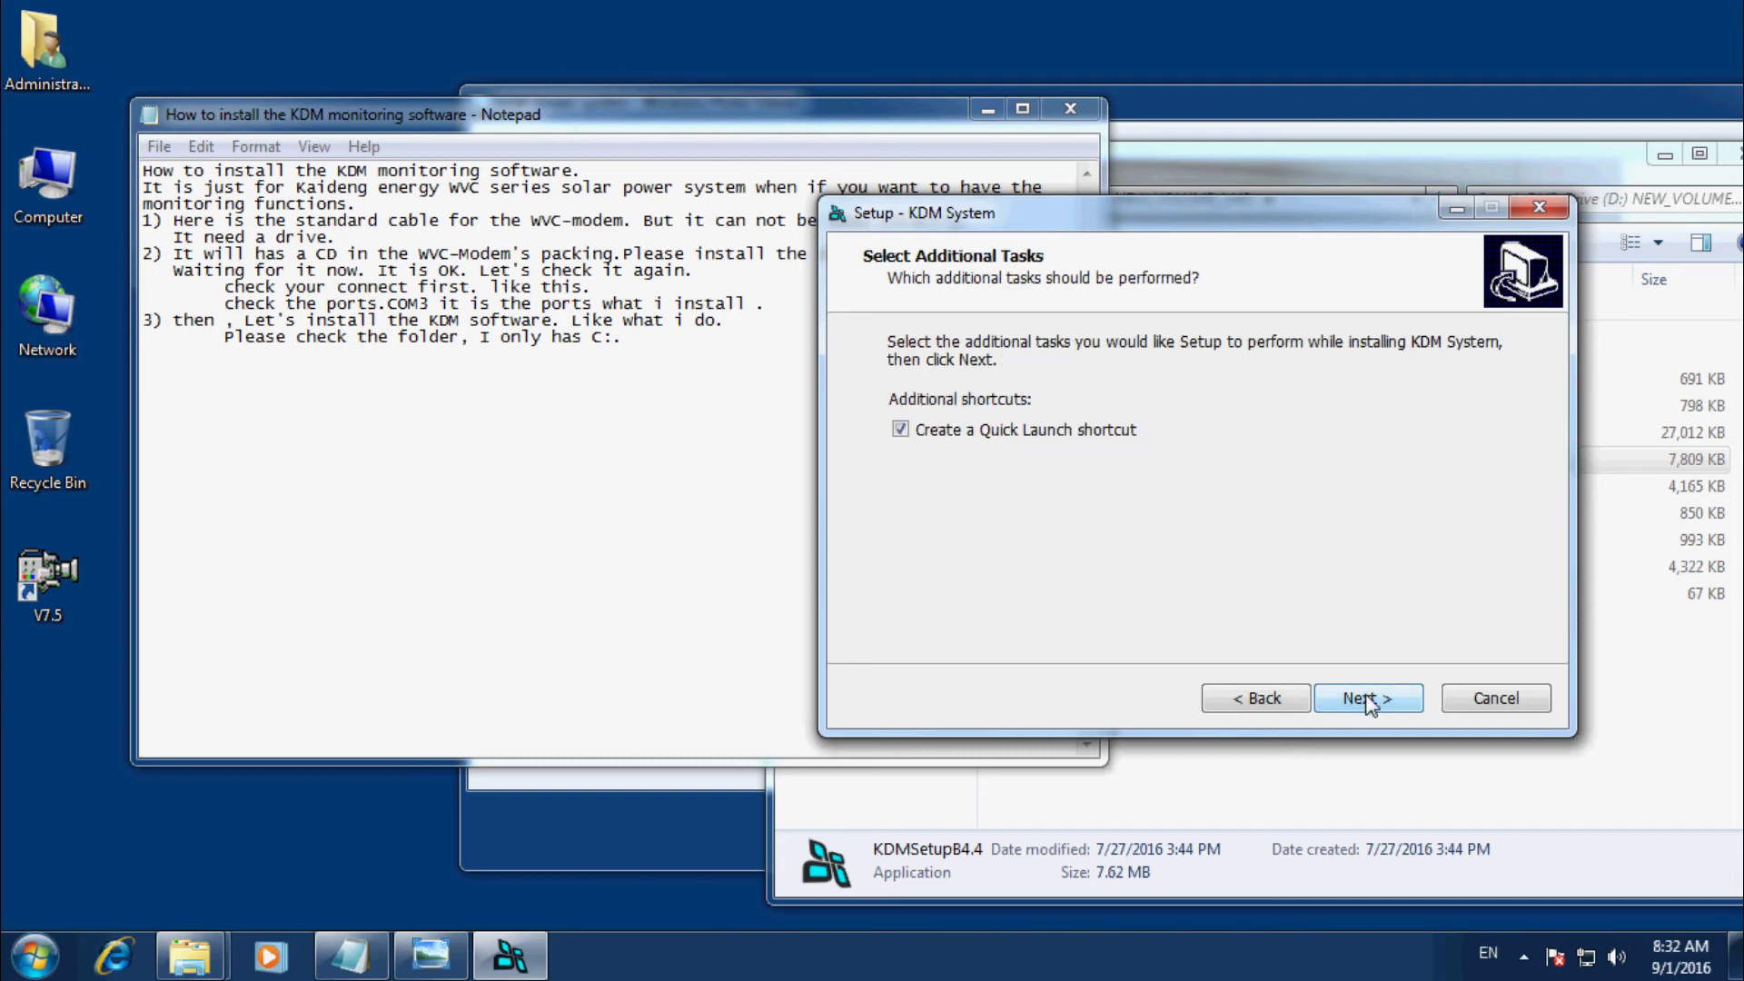
{"action": "left_click", "coordinate": [1368, 699]}
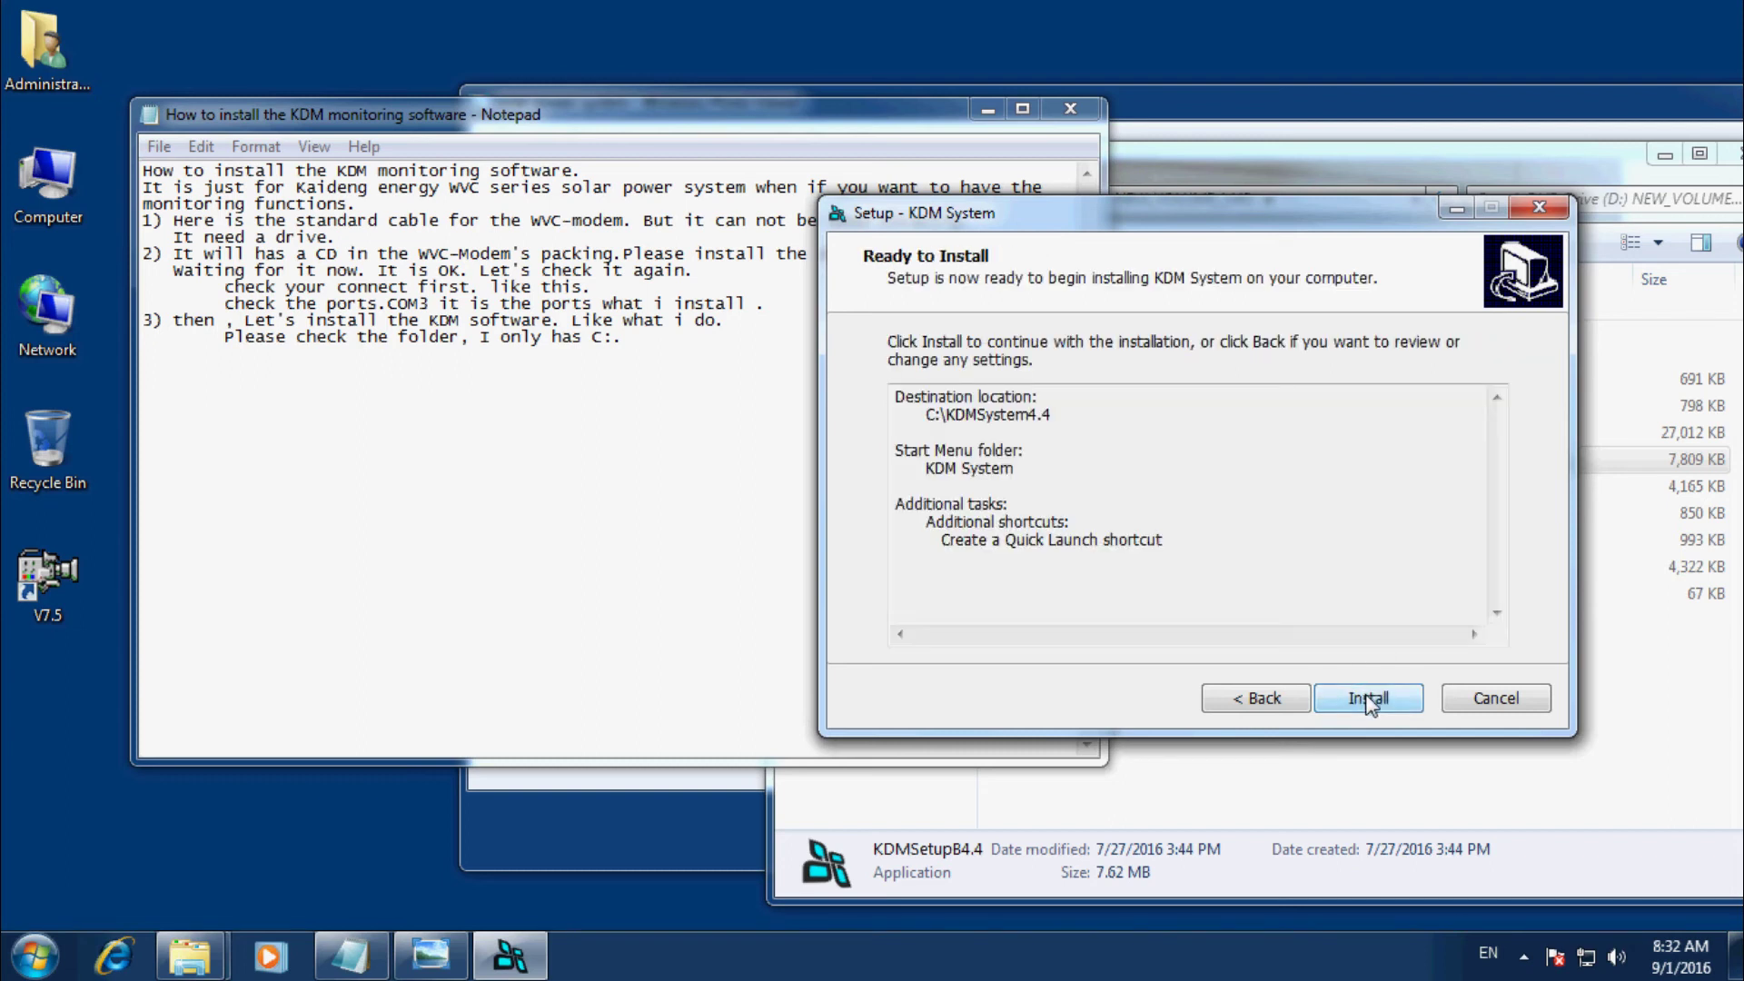
{"action": "left_click", "coordinate": [1370, 701]}
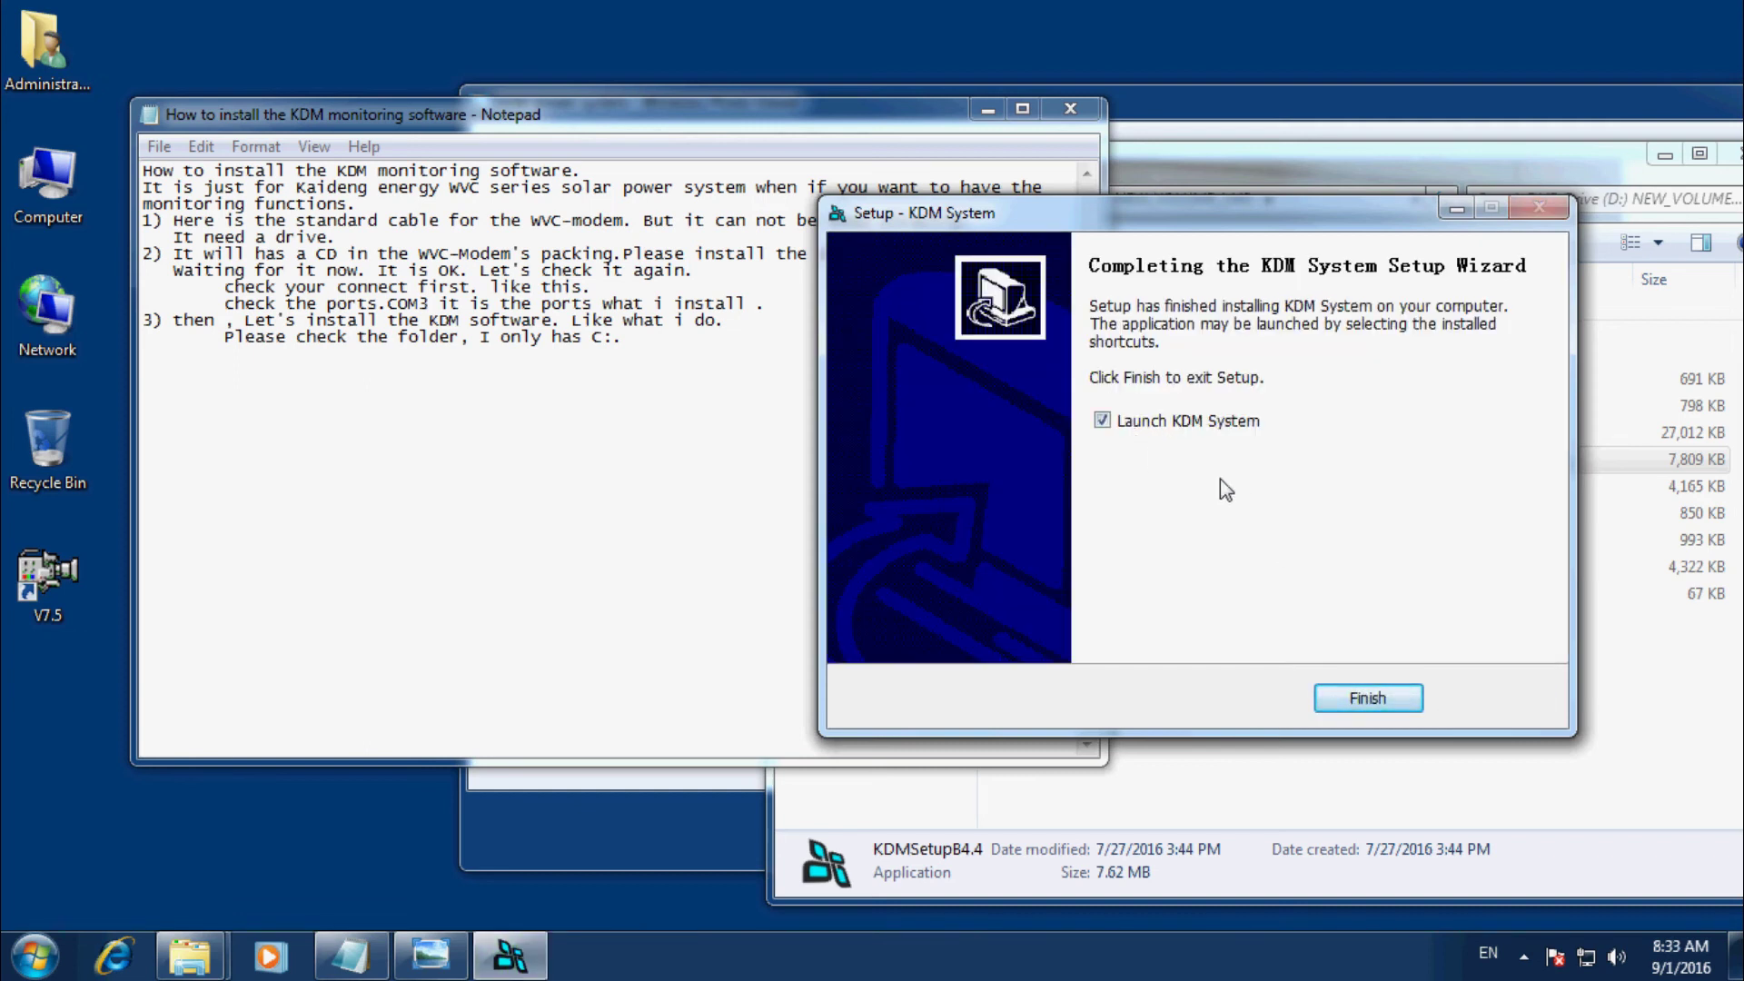
{"action": "left_click", "coordinate": [1367, 698]}
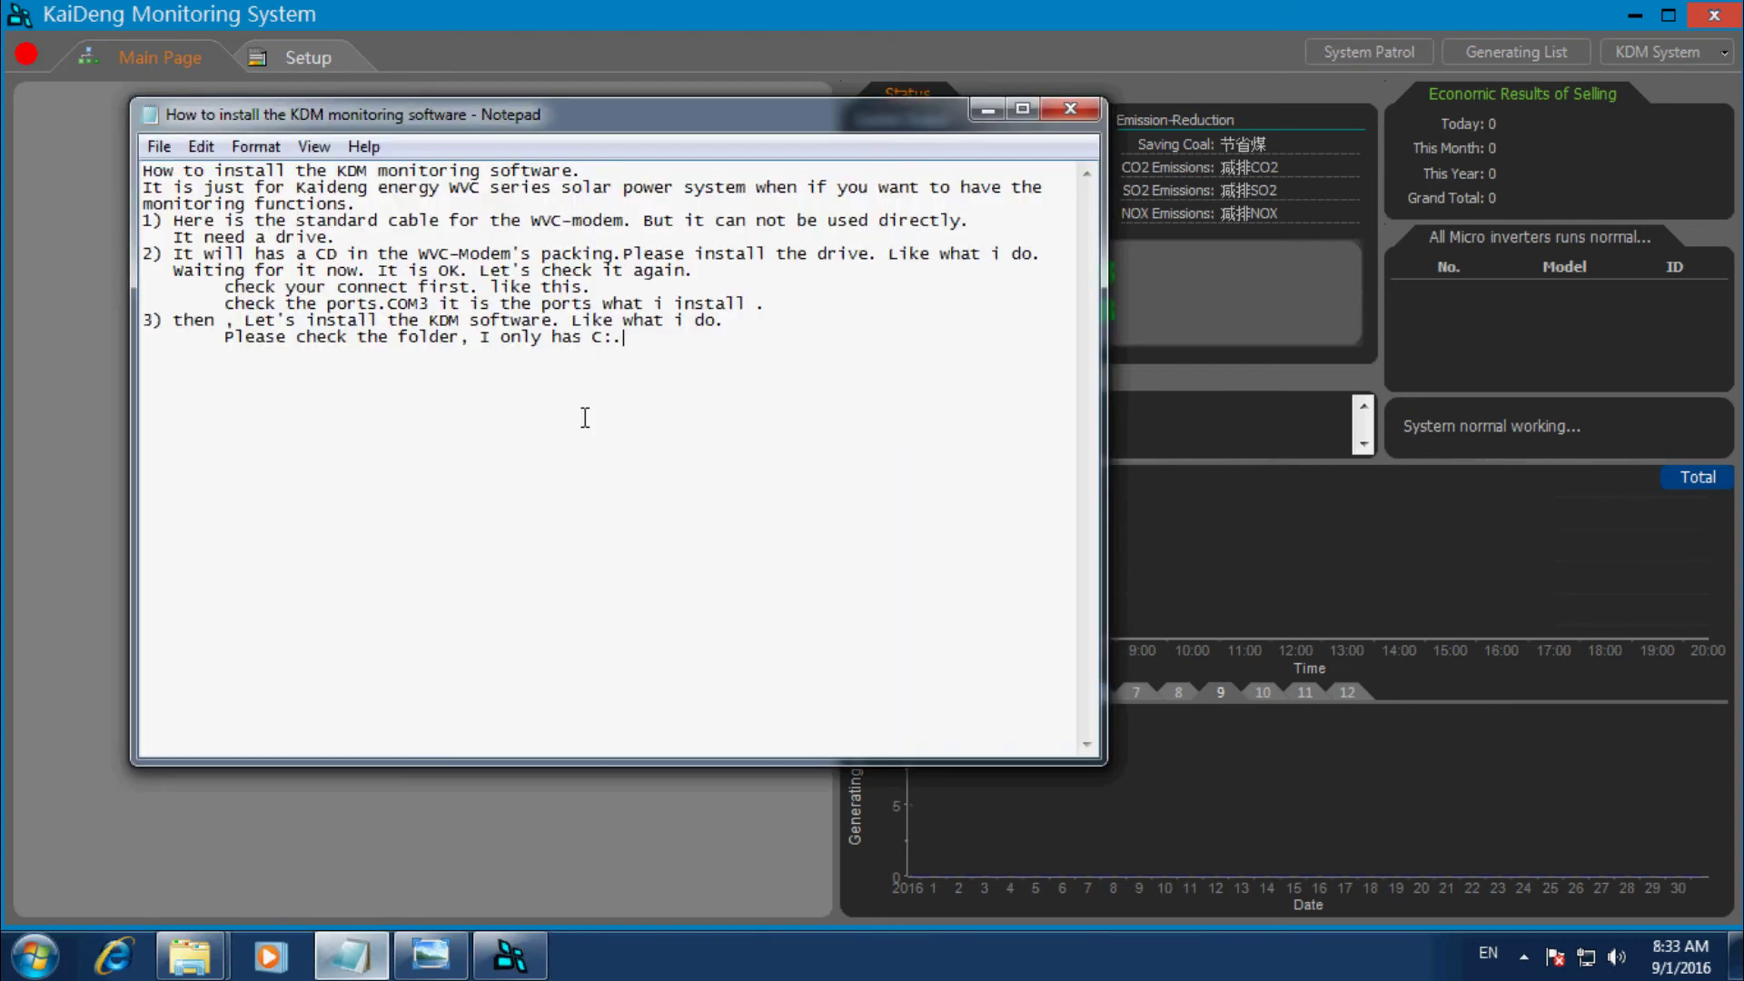
{"action": "left_click", "coordinate": [351, 956]}
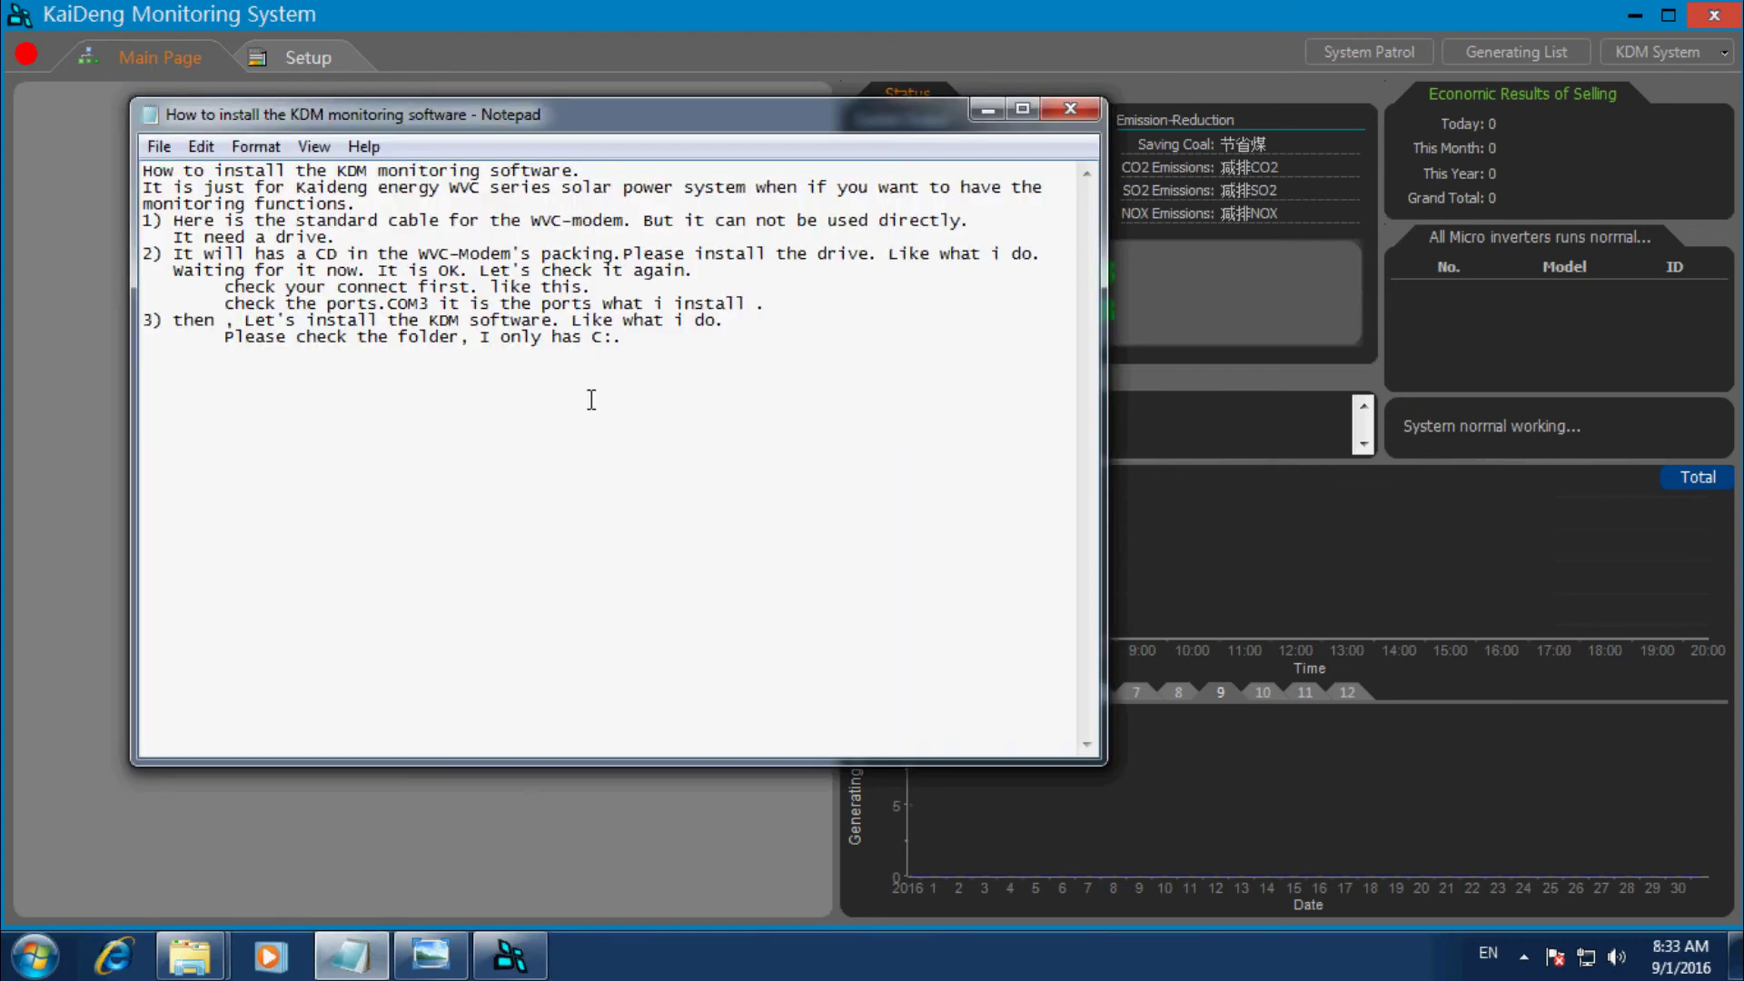
Write 'Now the software was OK.' in step 3 and shift the notes window right.
{"action": "type", "text": "Now "}
{"action": "type", "text": "we"}
{"action": "key", "text": "BackSpace"}
{"action": "key", "text": "BackSpace"}
{"action": "key", "text": "BackSpace"}
{"action": "type", "text": "the soft"}
{"action": "key", "text": "BackSpace"}
{"action": "type", "text": "wa"}
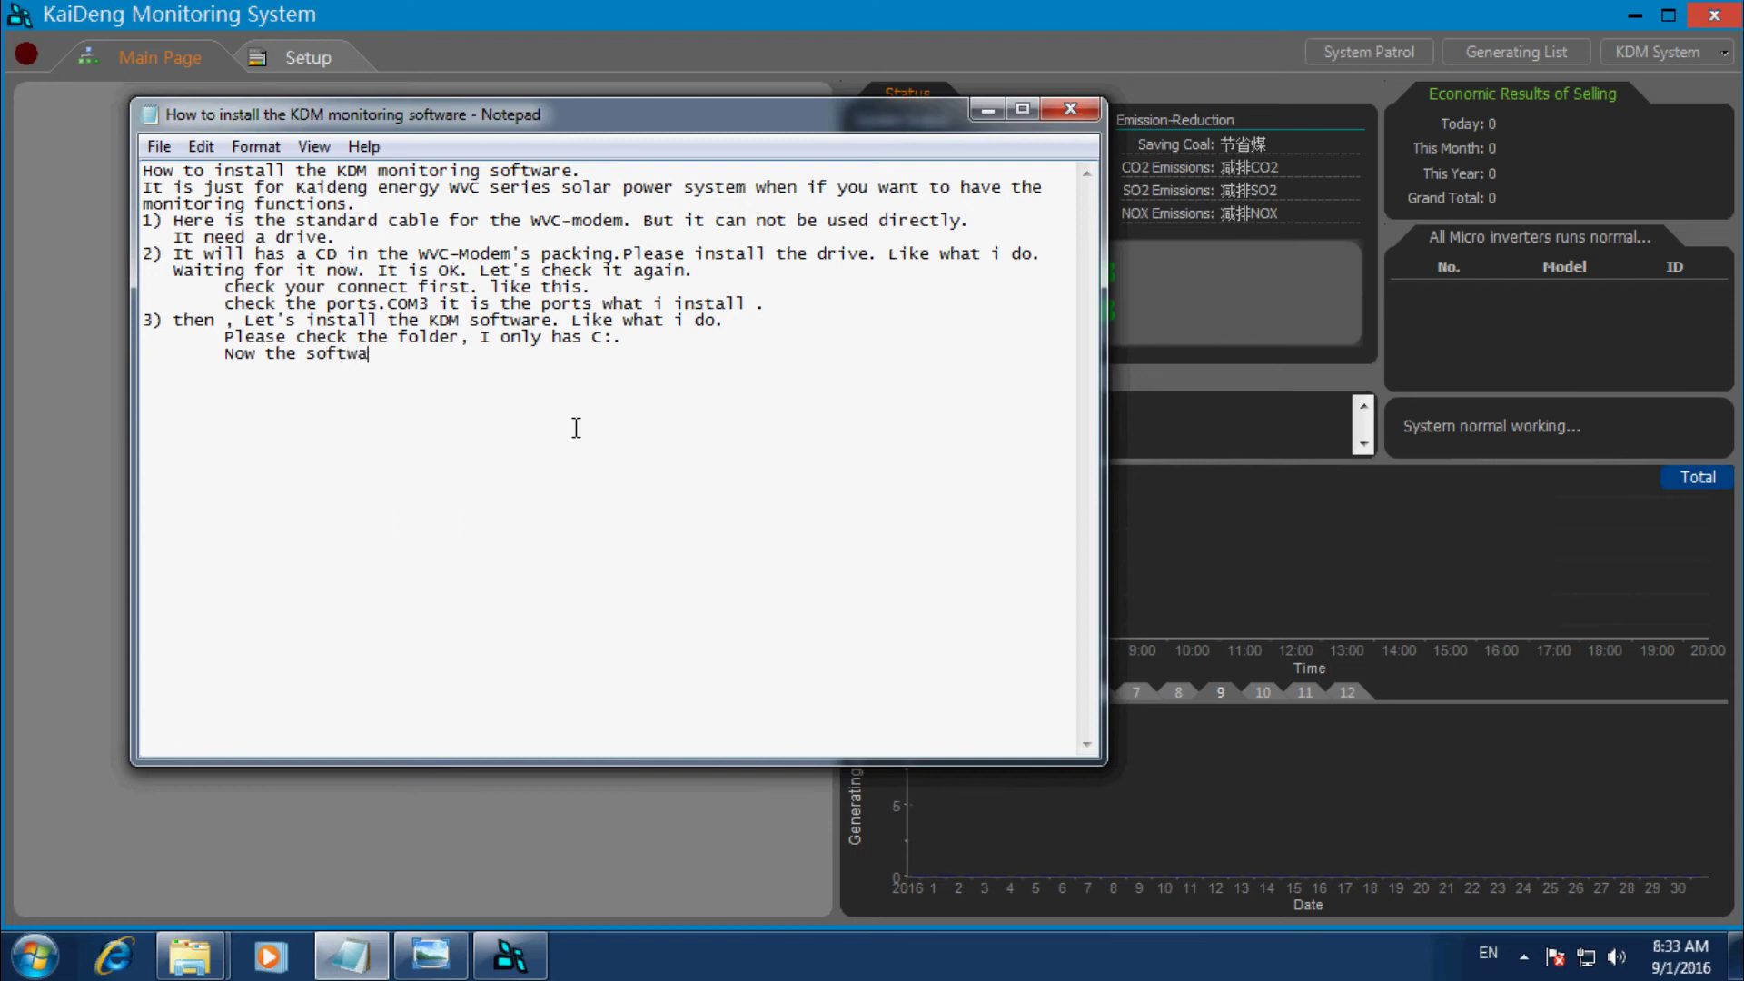
{"action": "type", "text": "re was OK."}
{"action": "key", "text": "Return"}
{"action": "left_click_drag", "start_coordinate": [494, 120], "coordinate": [1063, 118]}
Open KaiDeng's Setup page and write 'Another question:', 'How to use the software.', '1) like now what you can see.'.
{"action": "left_click", "coordinate": [329, 57]}
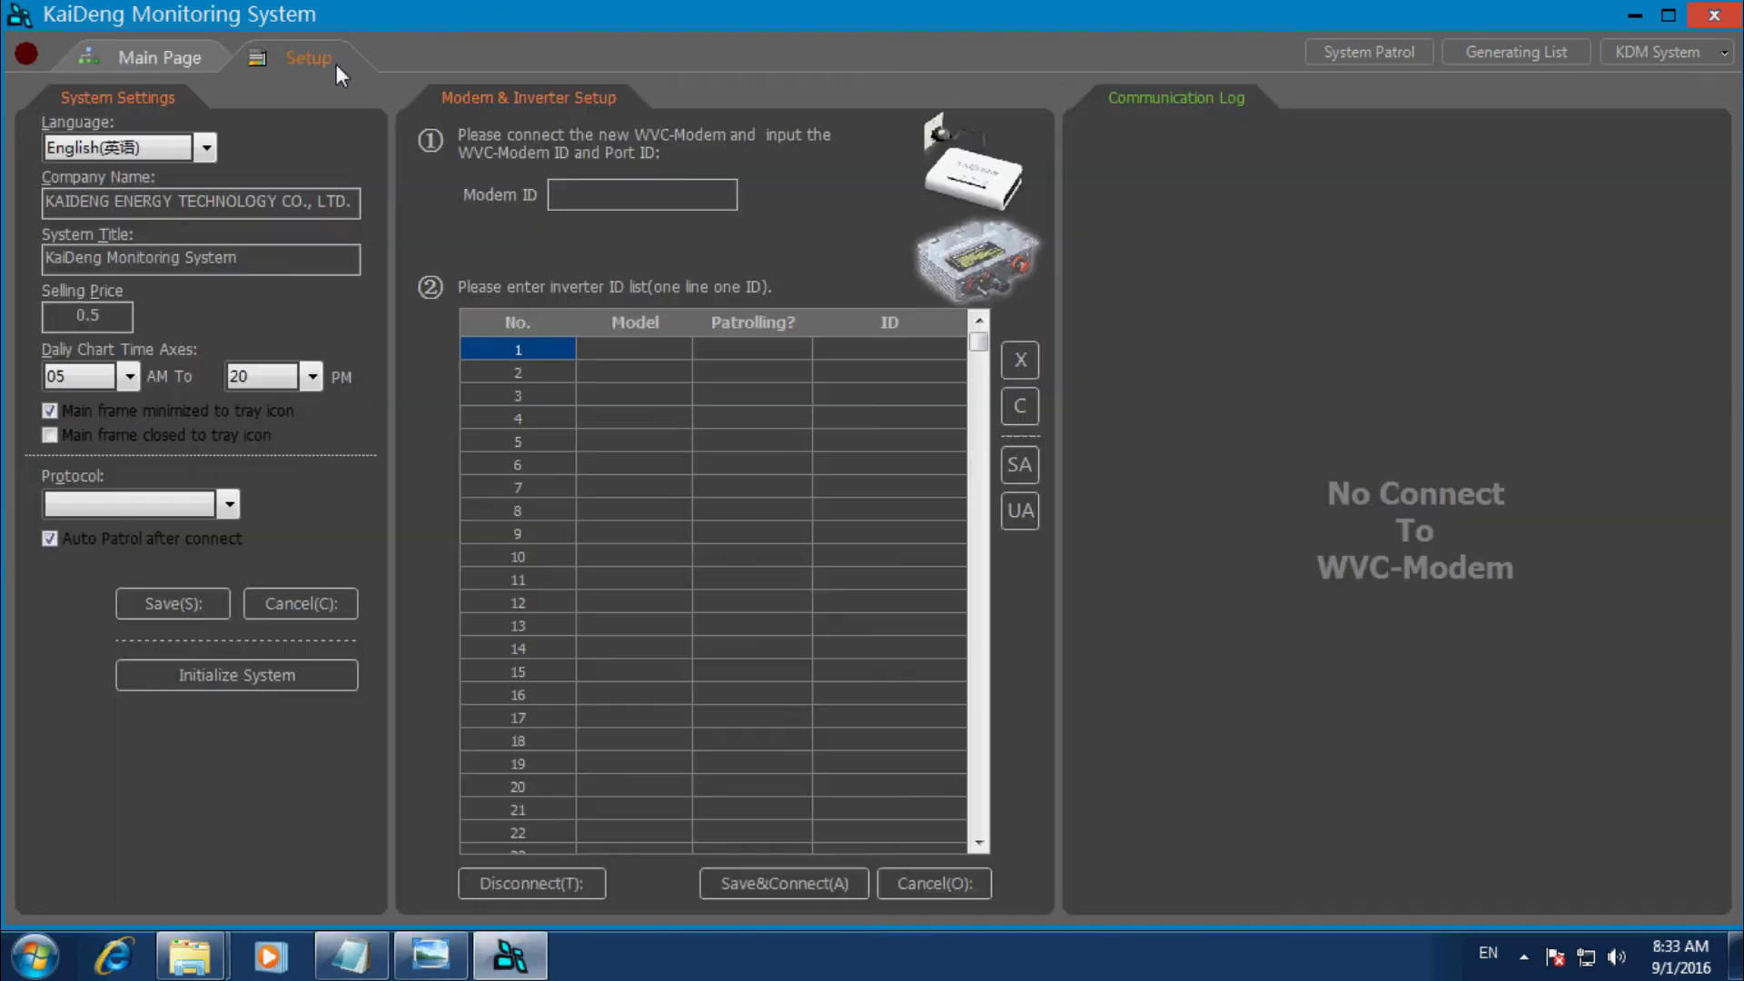
{"action": "key", "text": "alt+Tab"}
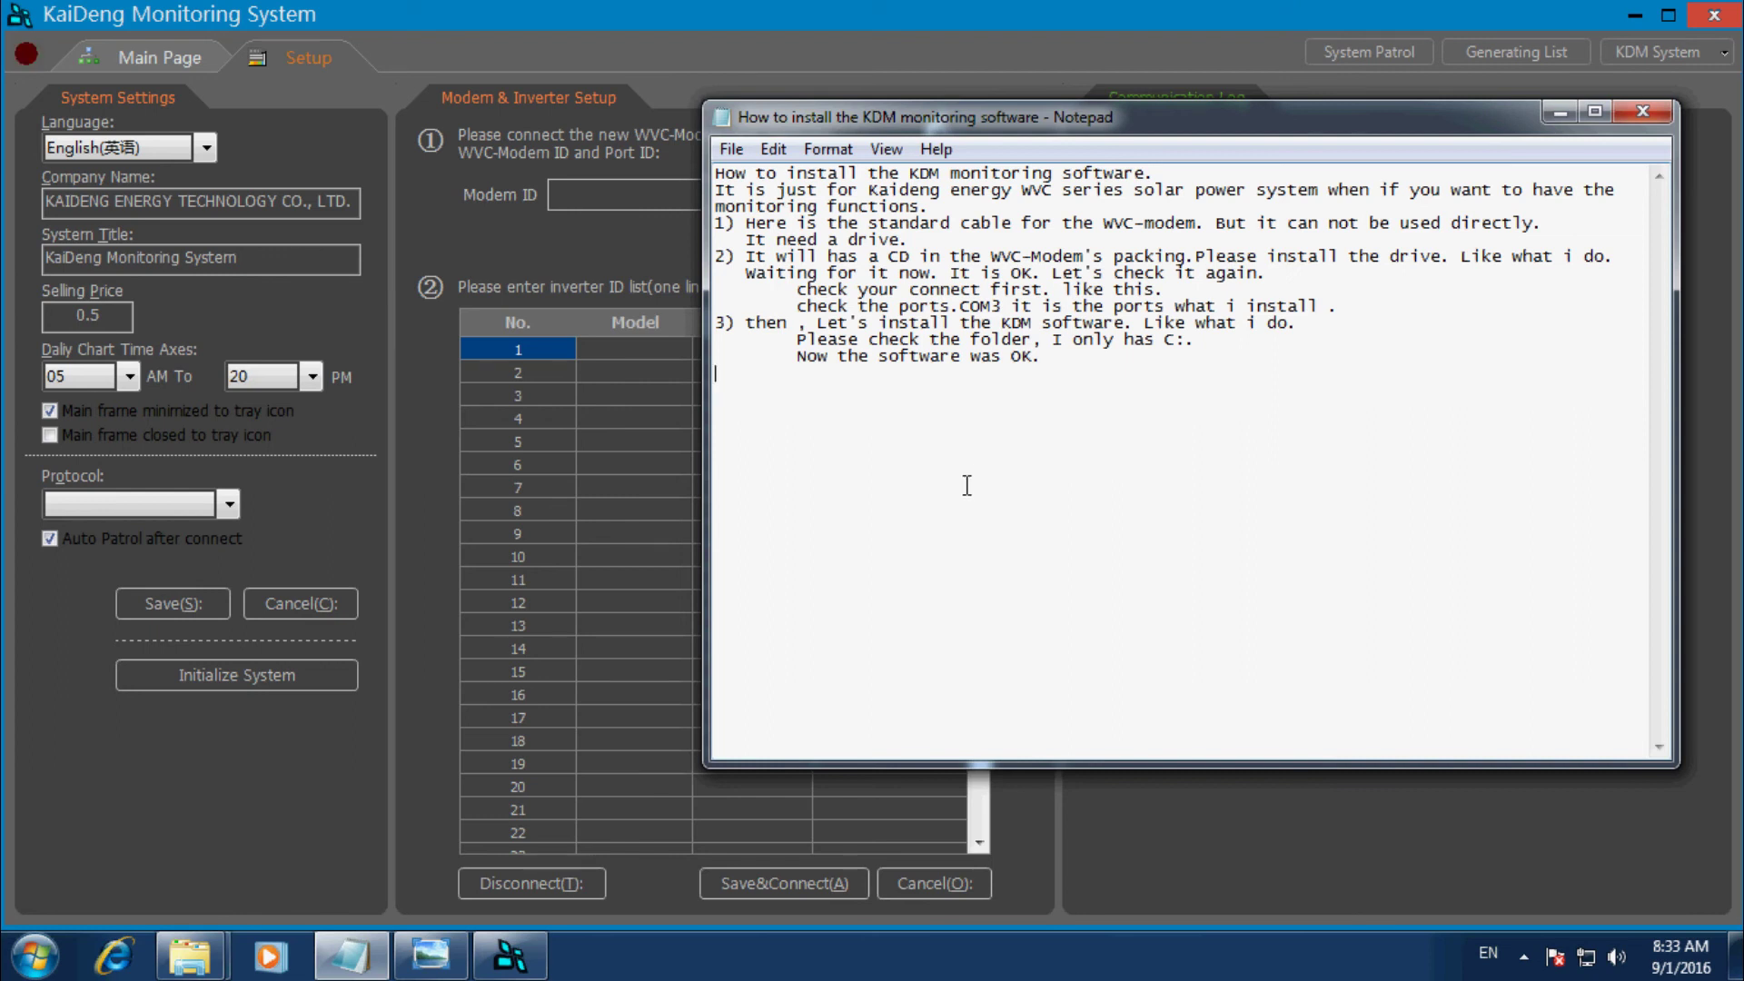
{"action": "type", "text": "Another question:"}
{"action": "key", "text": "Return"}
{"action": "type", "text": "How to use"}
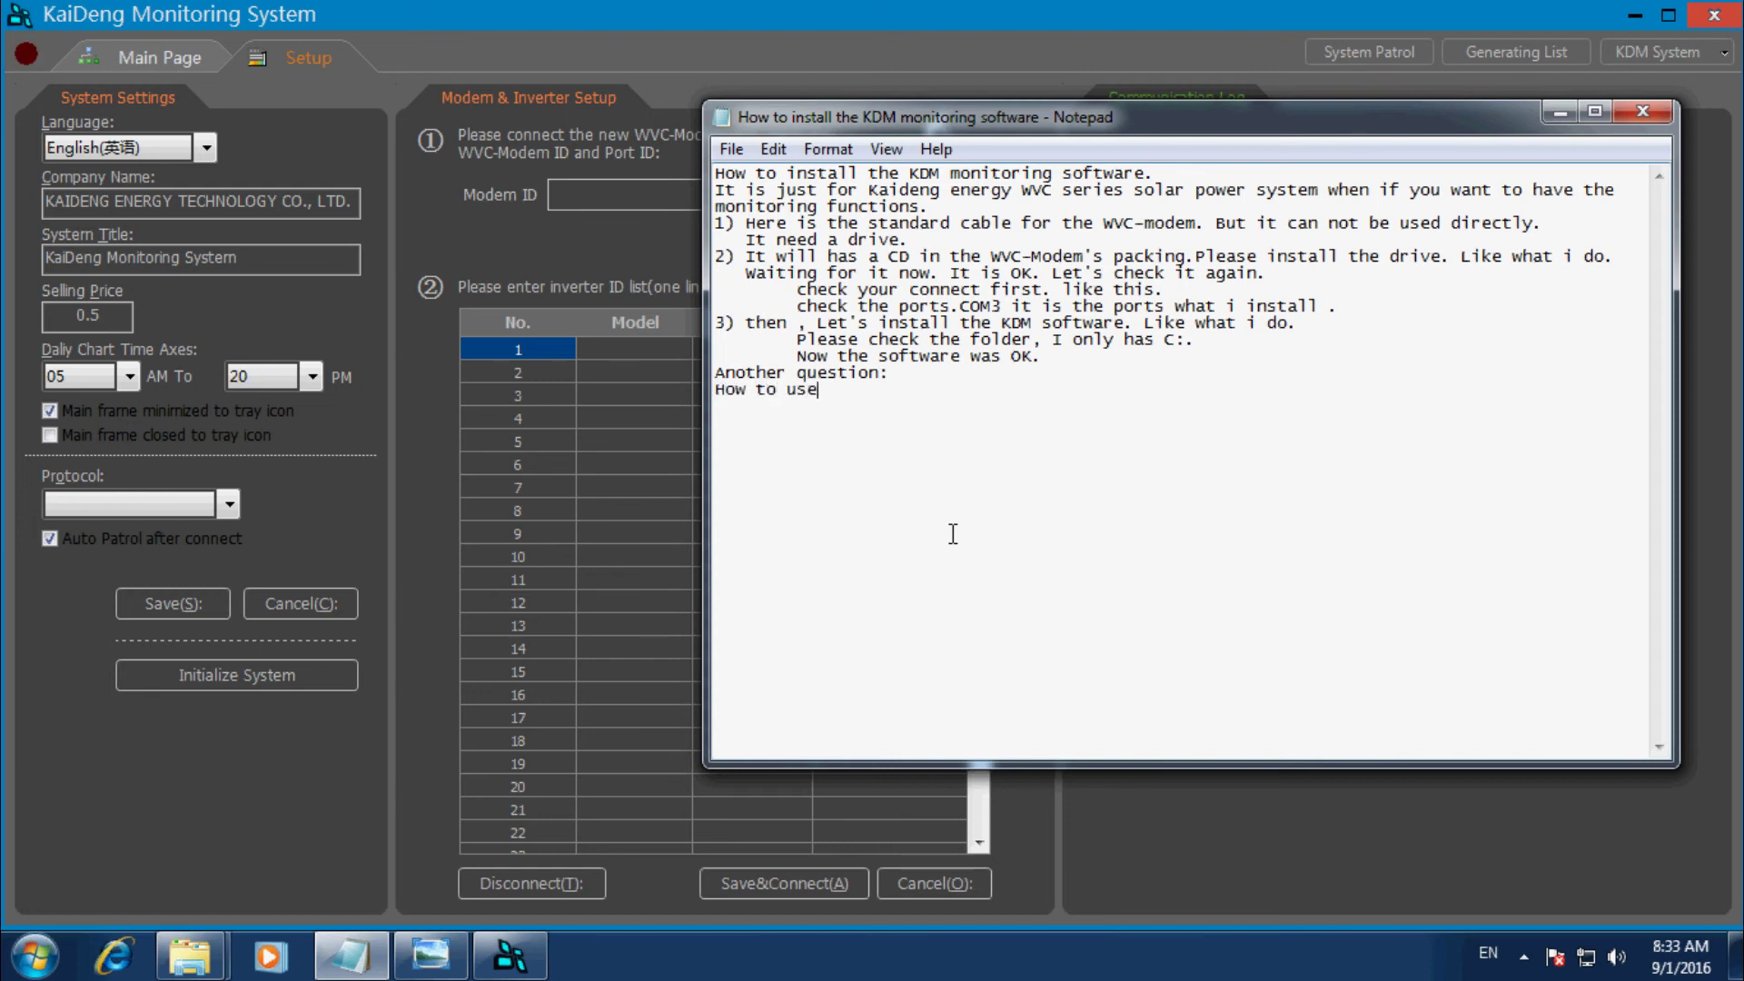
{"action": "type", "text": " the "}
{"action": "type", "text": "softwa"}
{"action": "type", "text": "re."}
{"action": "type", "text": "1"}
{"action": "type", "text": ")"}
{"action": "type", "text": "I"}
{"action": "type", "text": "ike"}
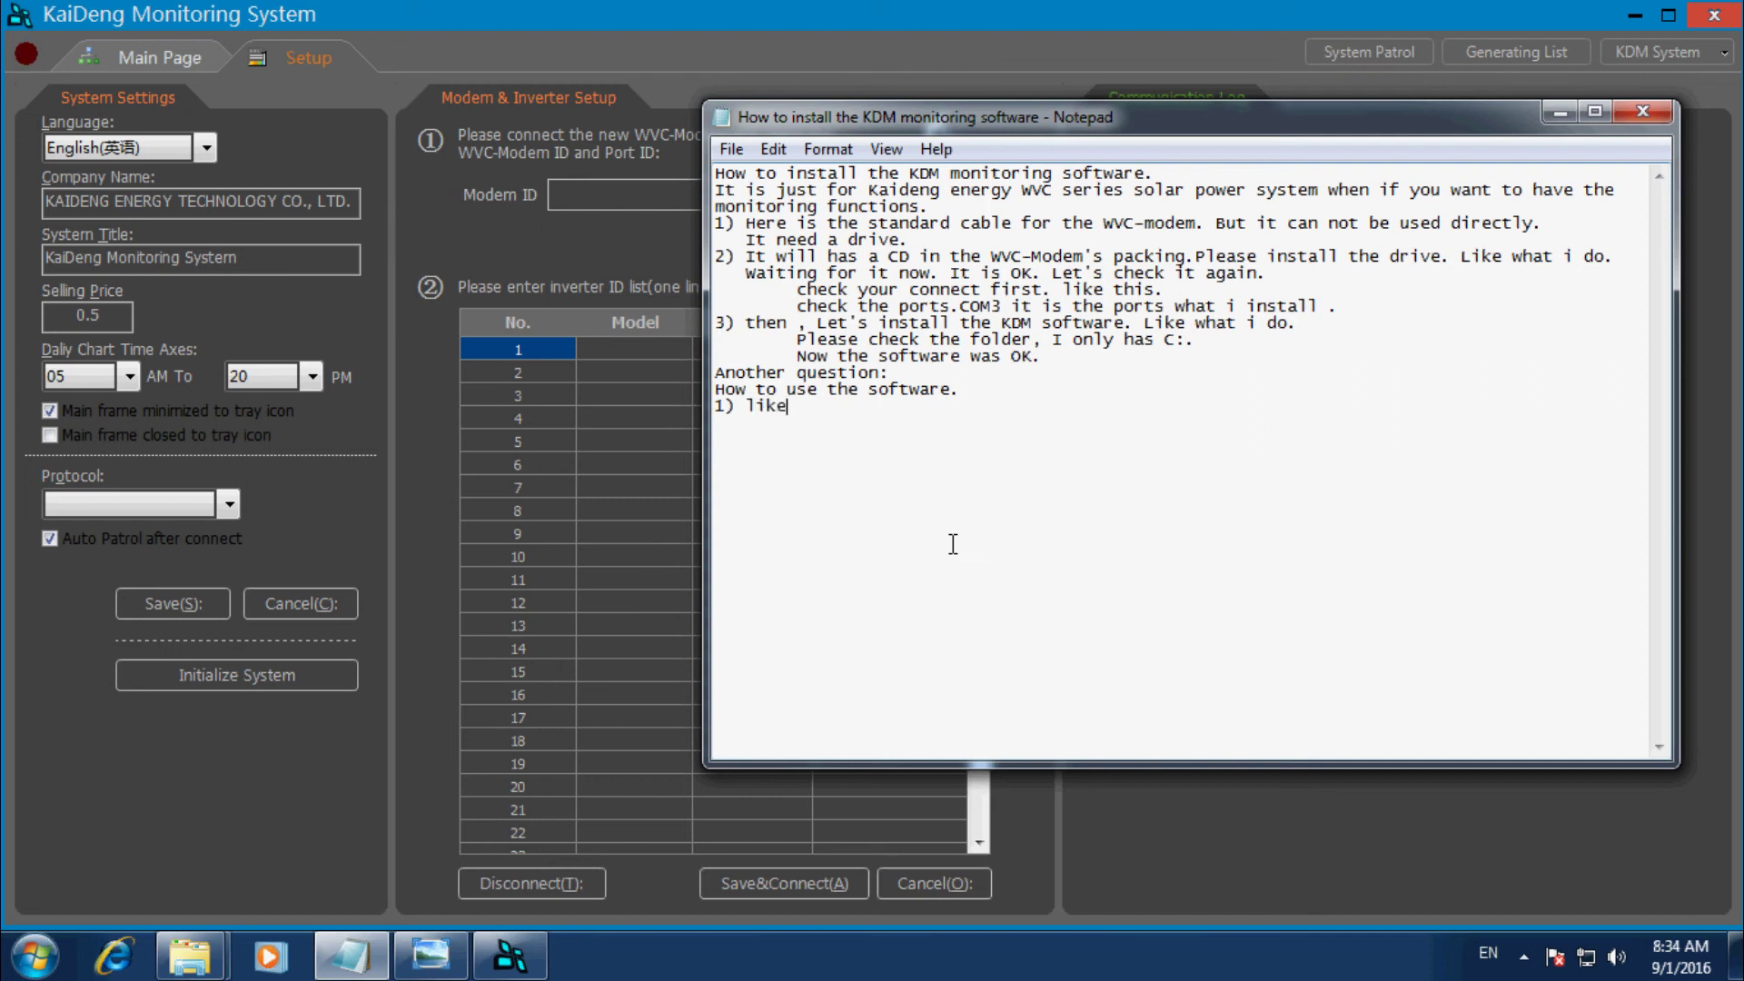
{"action": "type", "text": " now what you can see."}
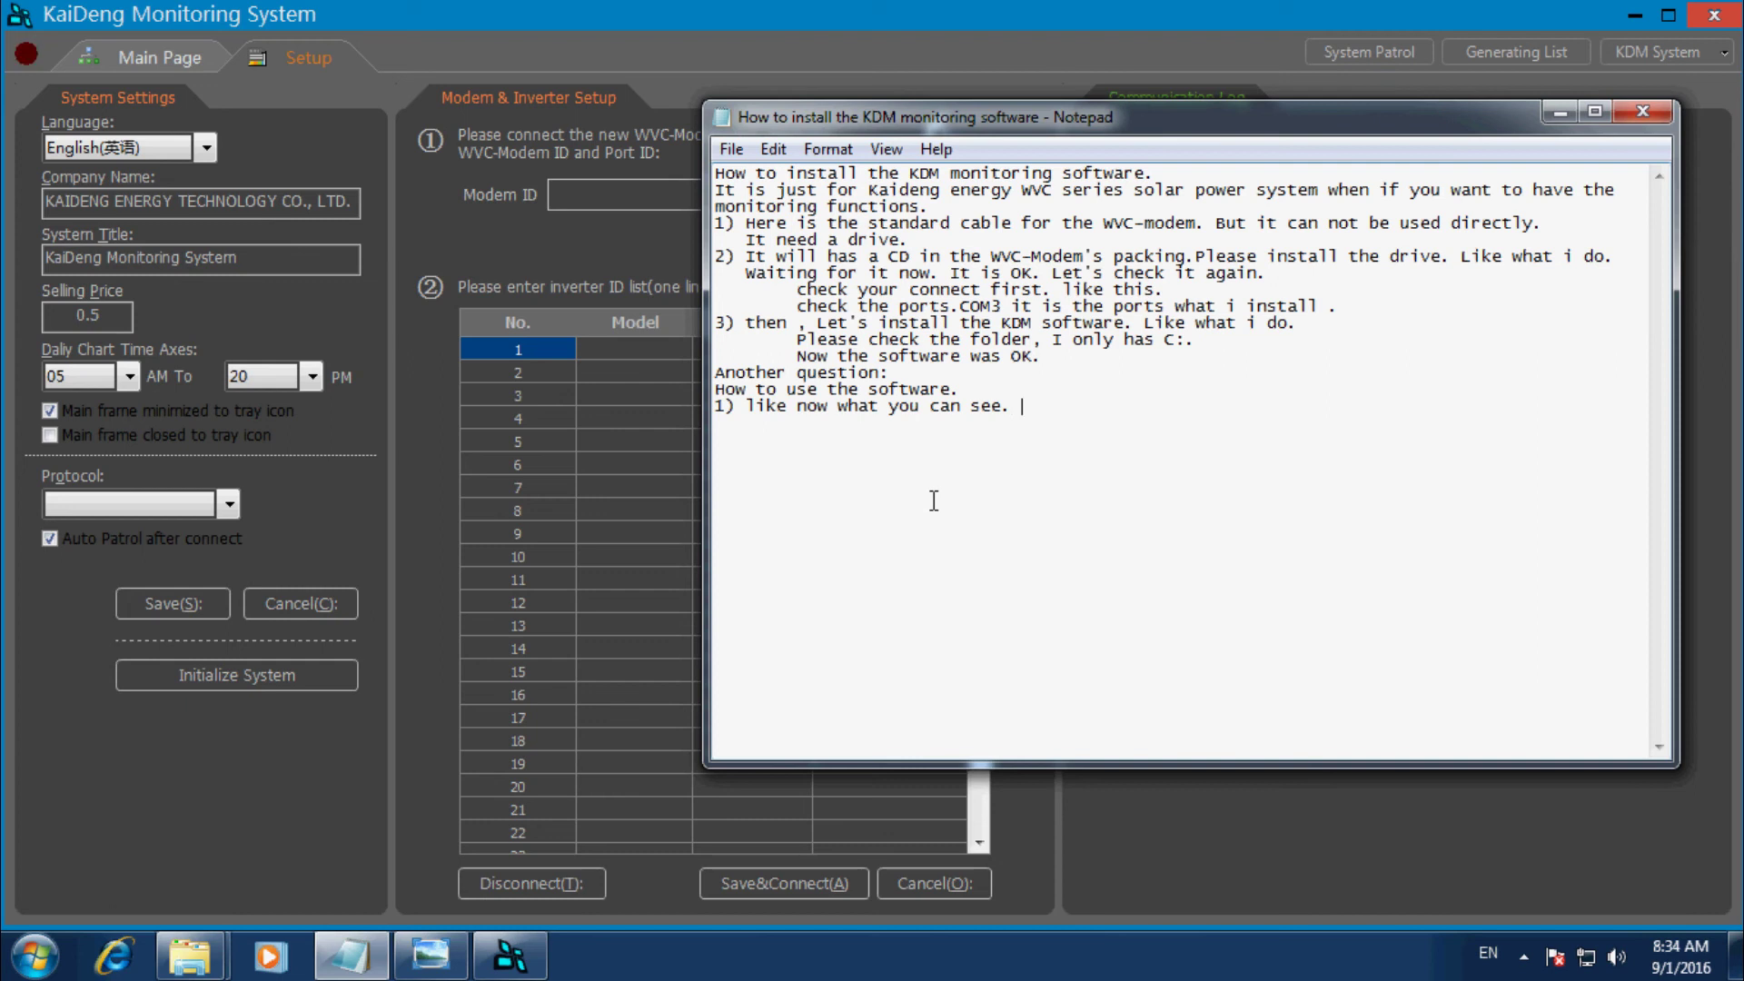
{"action": "type", "text": " select"}
{"action": "key", "text": "BackSpace"}
{"action": "key", "text": "BackSpace"}
{"action": "key", "text": "BackSpace"}
{"action": "key", "text": "BackSpace"}
{"action": "key", "text": "BackSpace"}
{"action": "key", "text": "BackSpace"}
{"action": "left_click", "coordinate": [231, 504]}
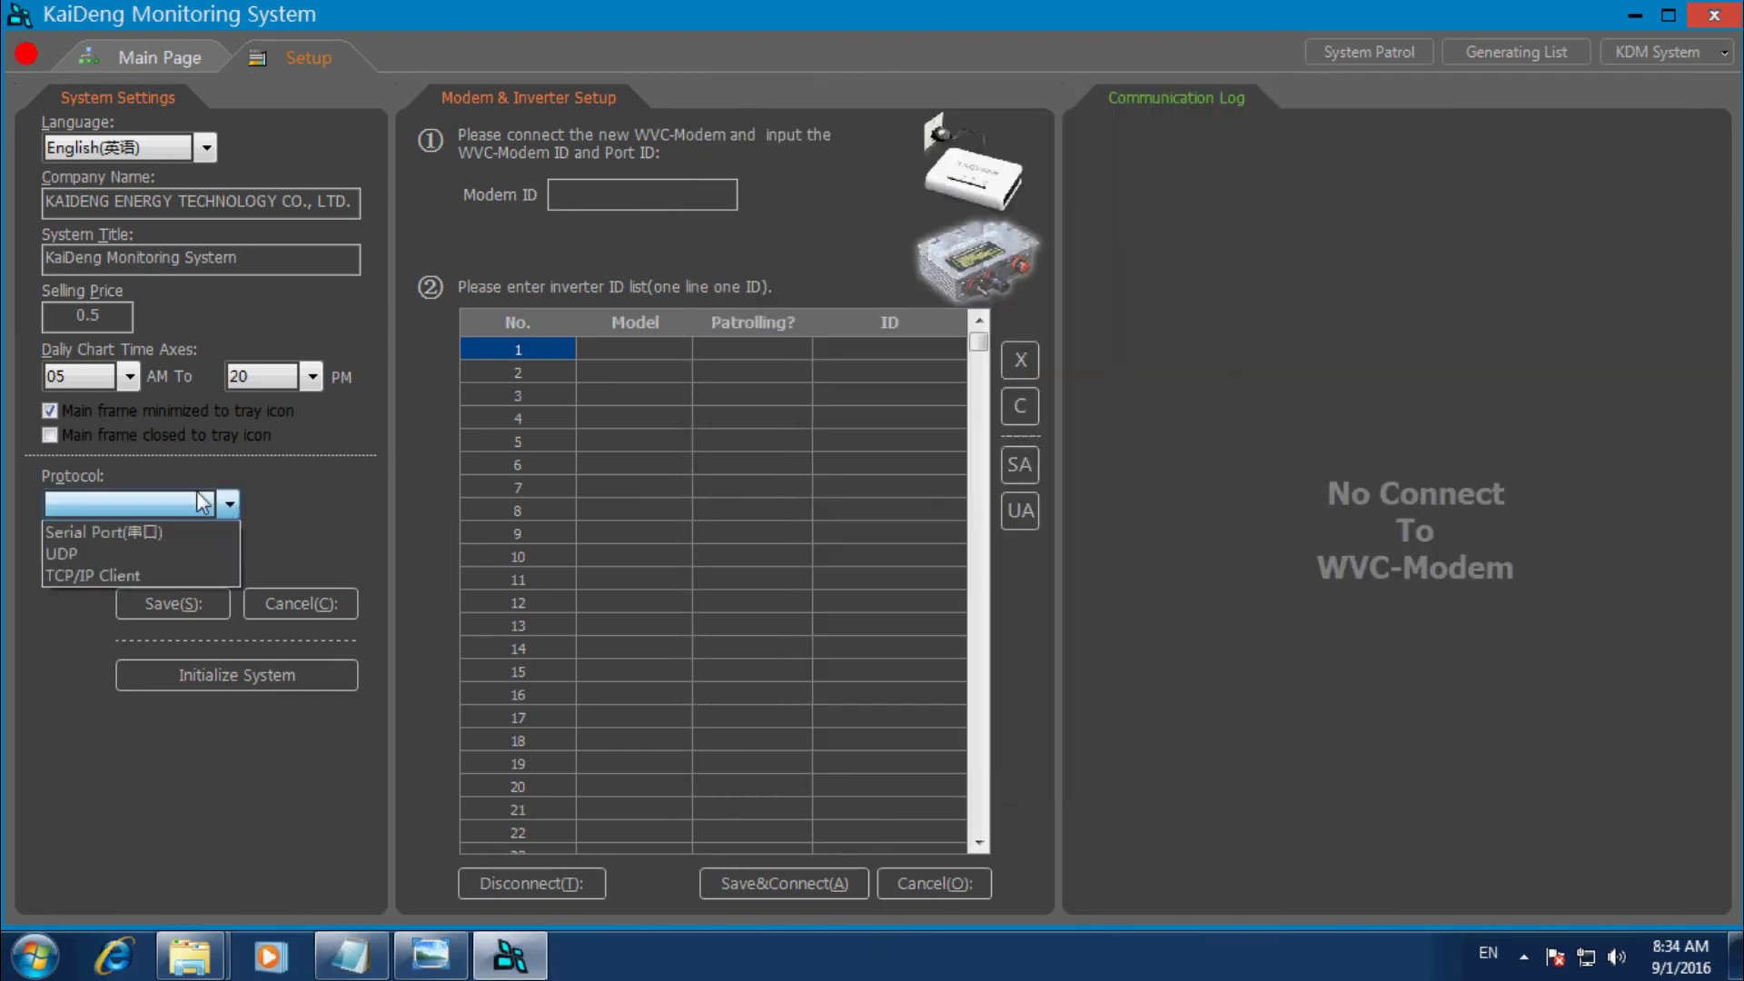
Set the protocol to Serial Port and modem port to COM3, then save the settings.
{"action": "left_click", "coordinate": [135, 534]}
{"action": "left_click", "coordinate": [231, 562]}
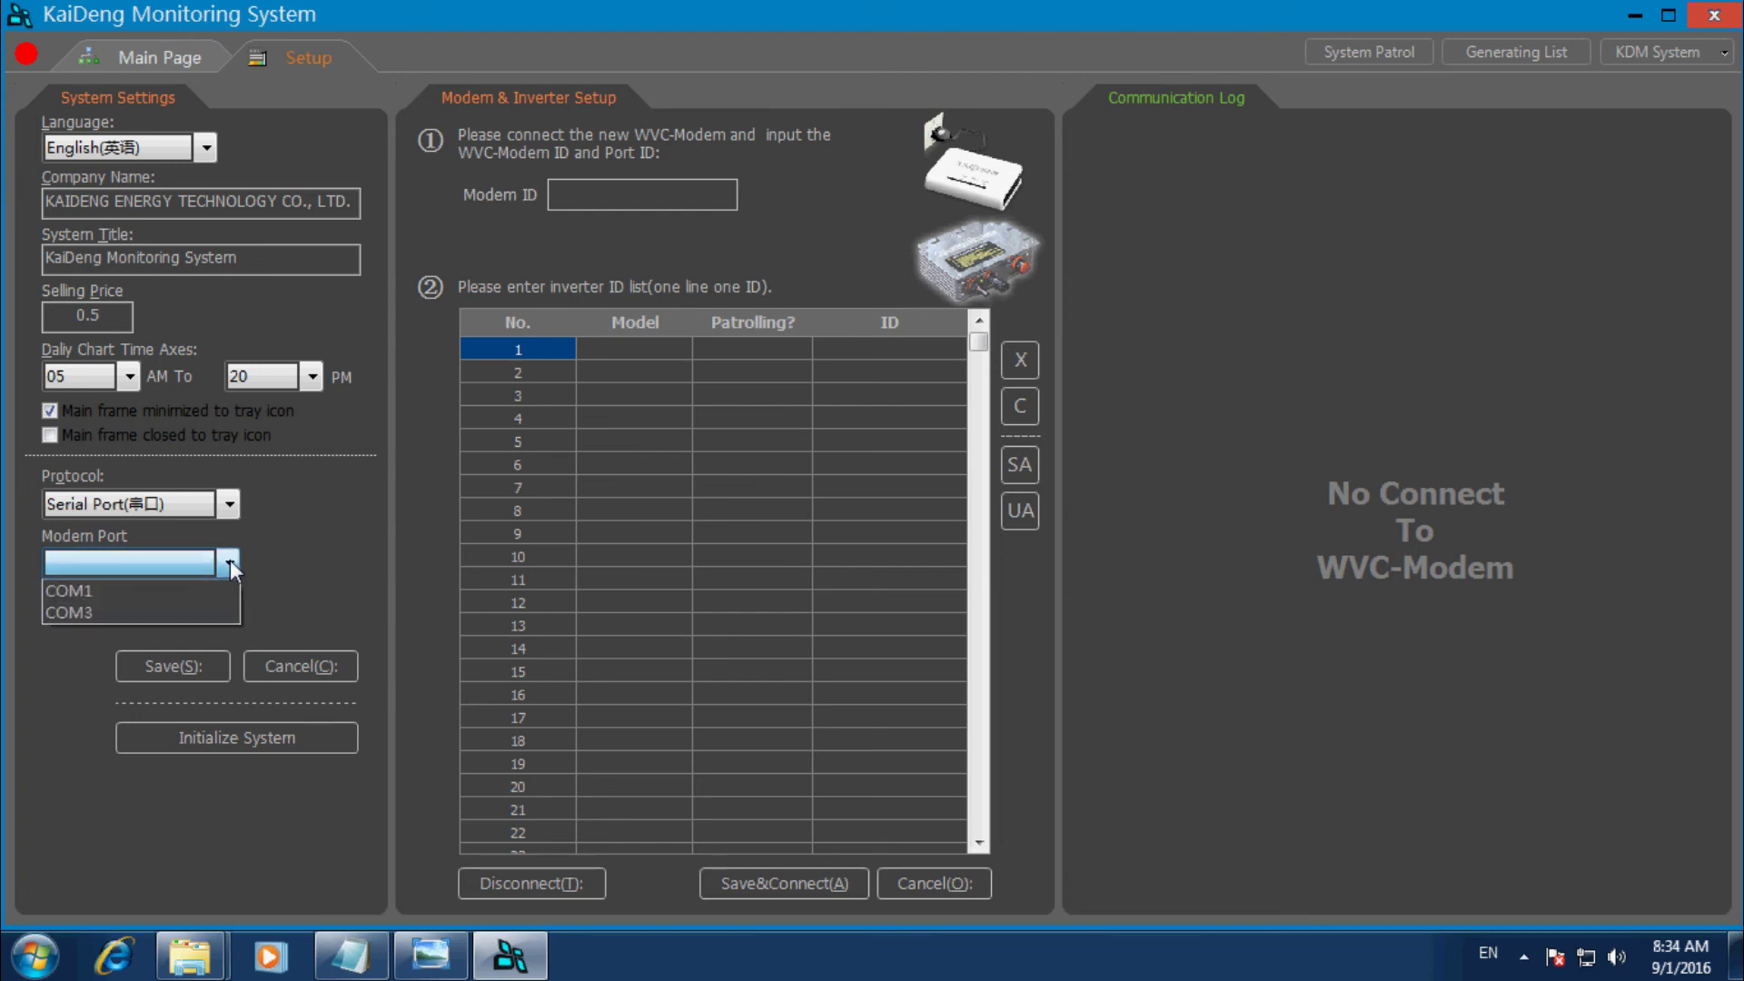
{"action": "left_click", "coordinate": [99, 611]}
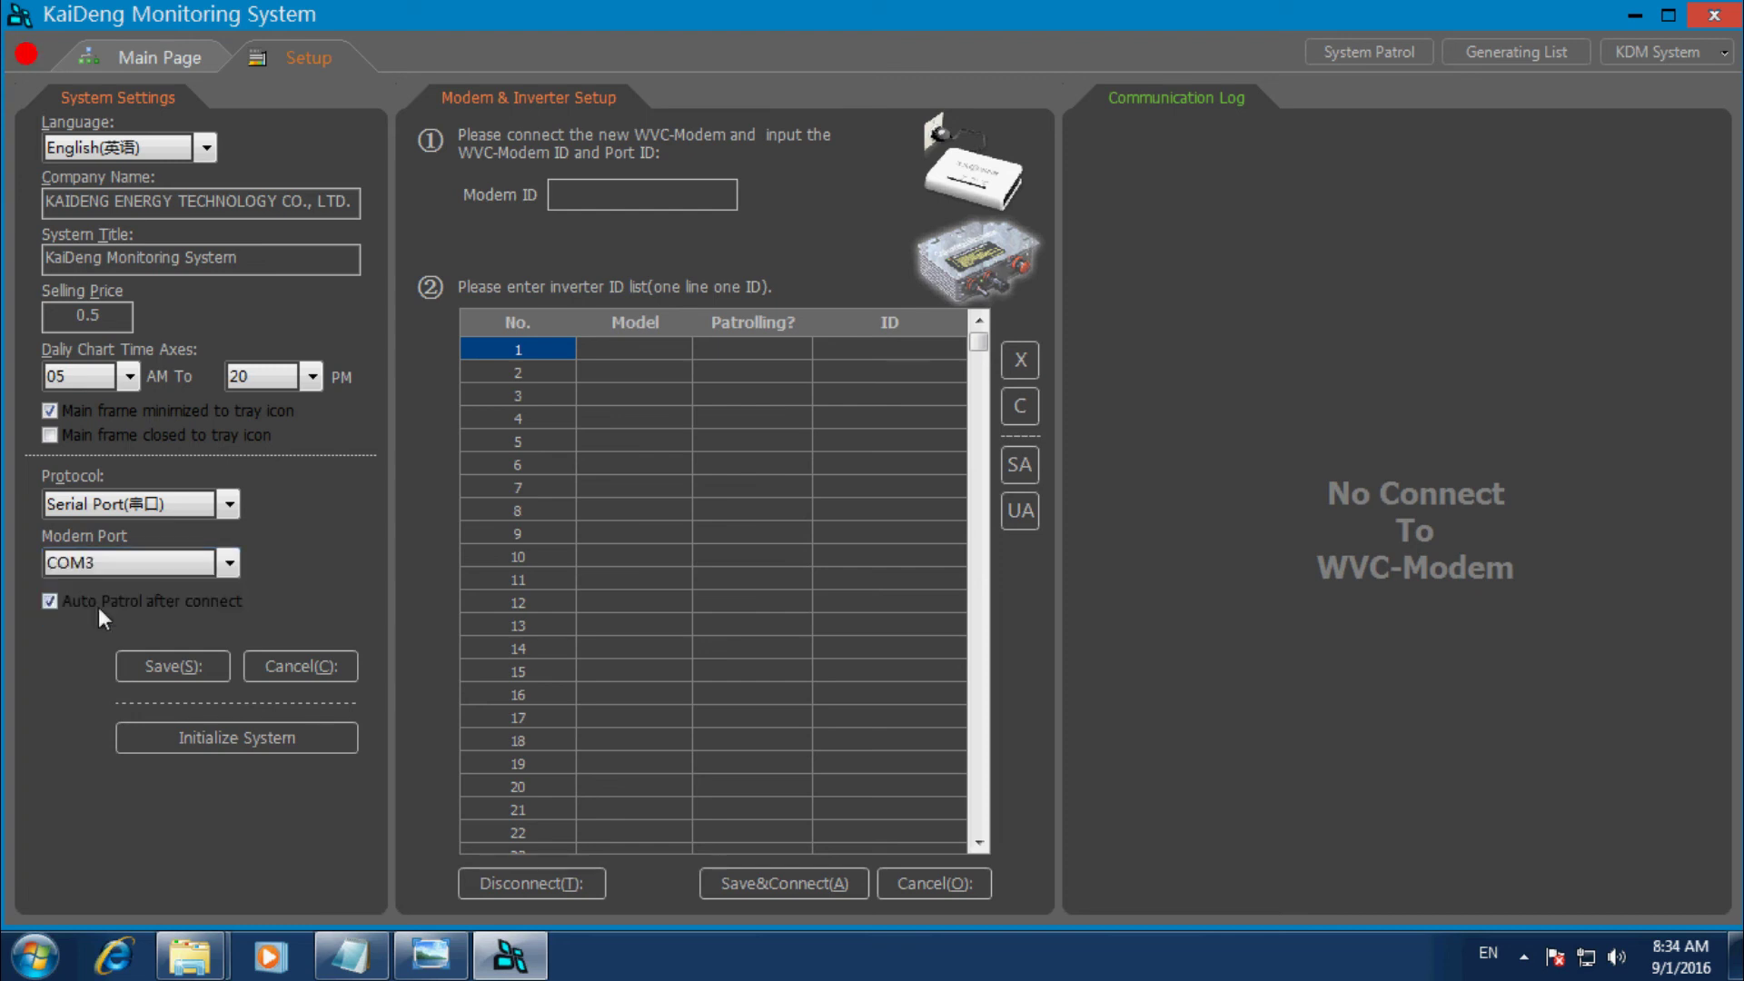
{"action": "left_click", "coordinate": [188, 661]}
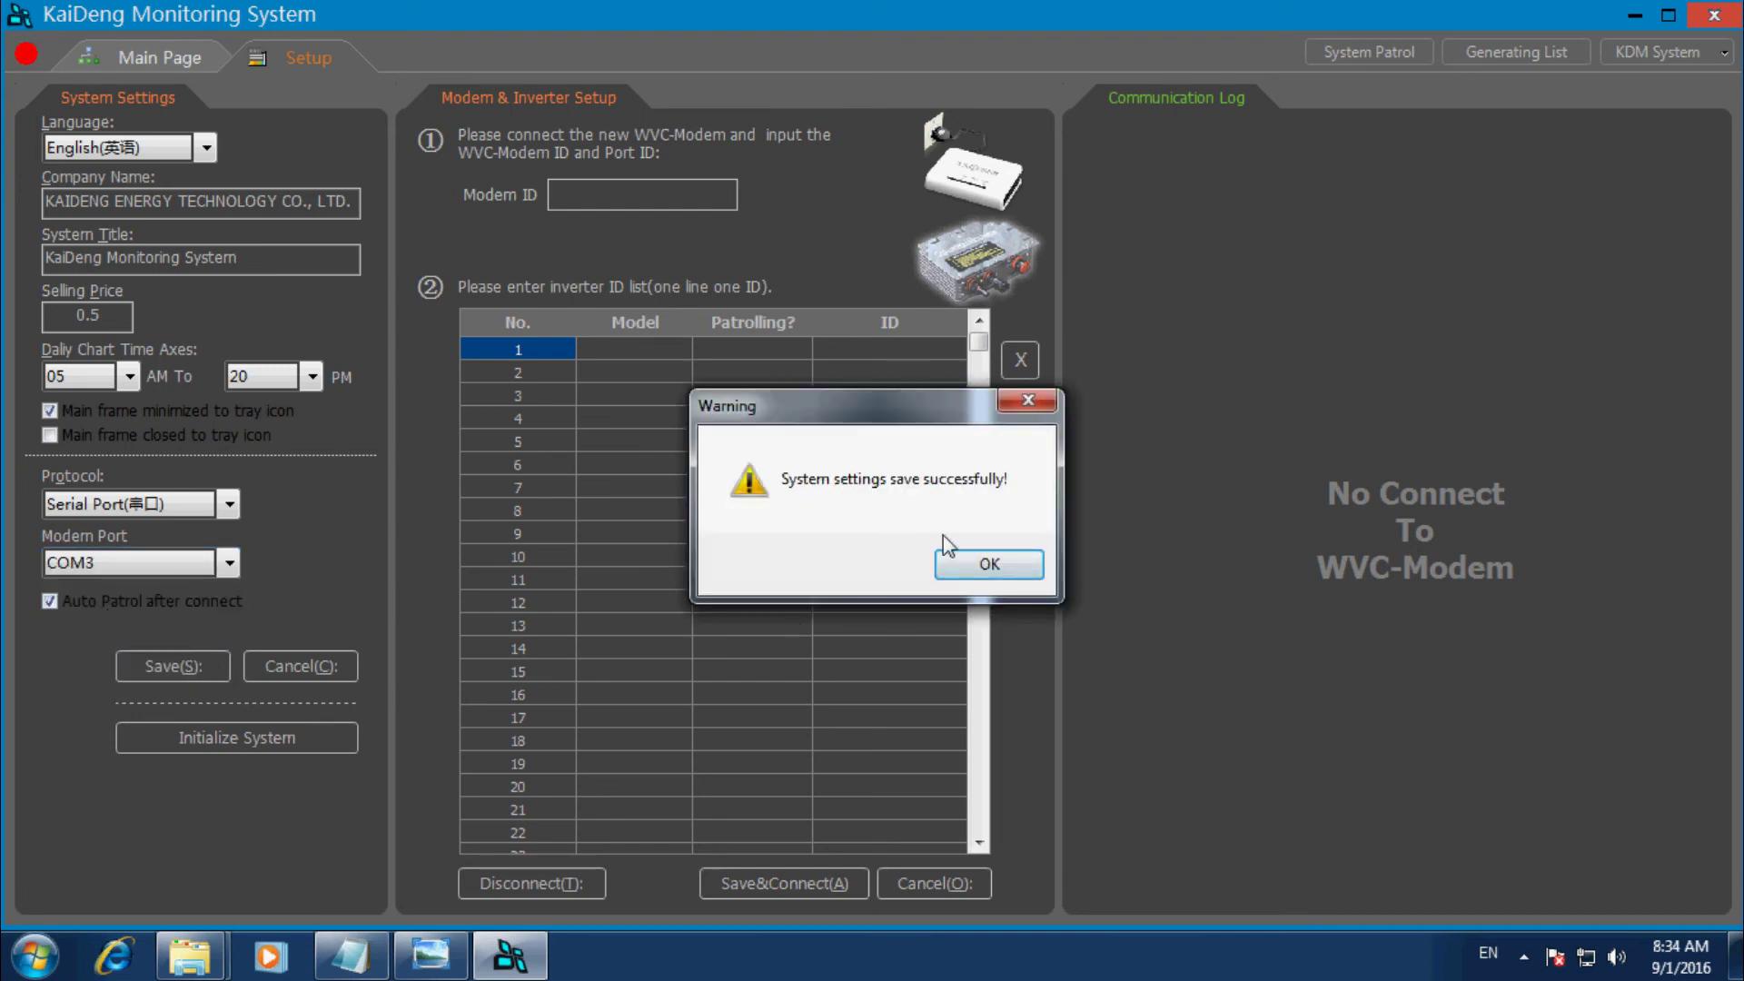
{"action": "left_click", "coordinate": [1017, 570]}
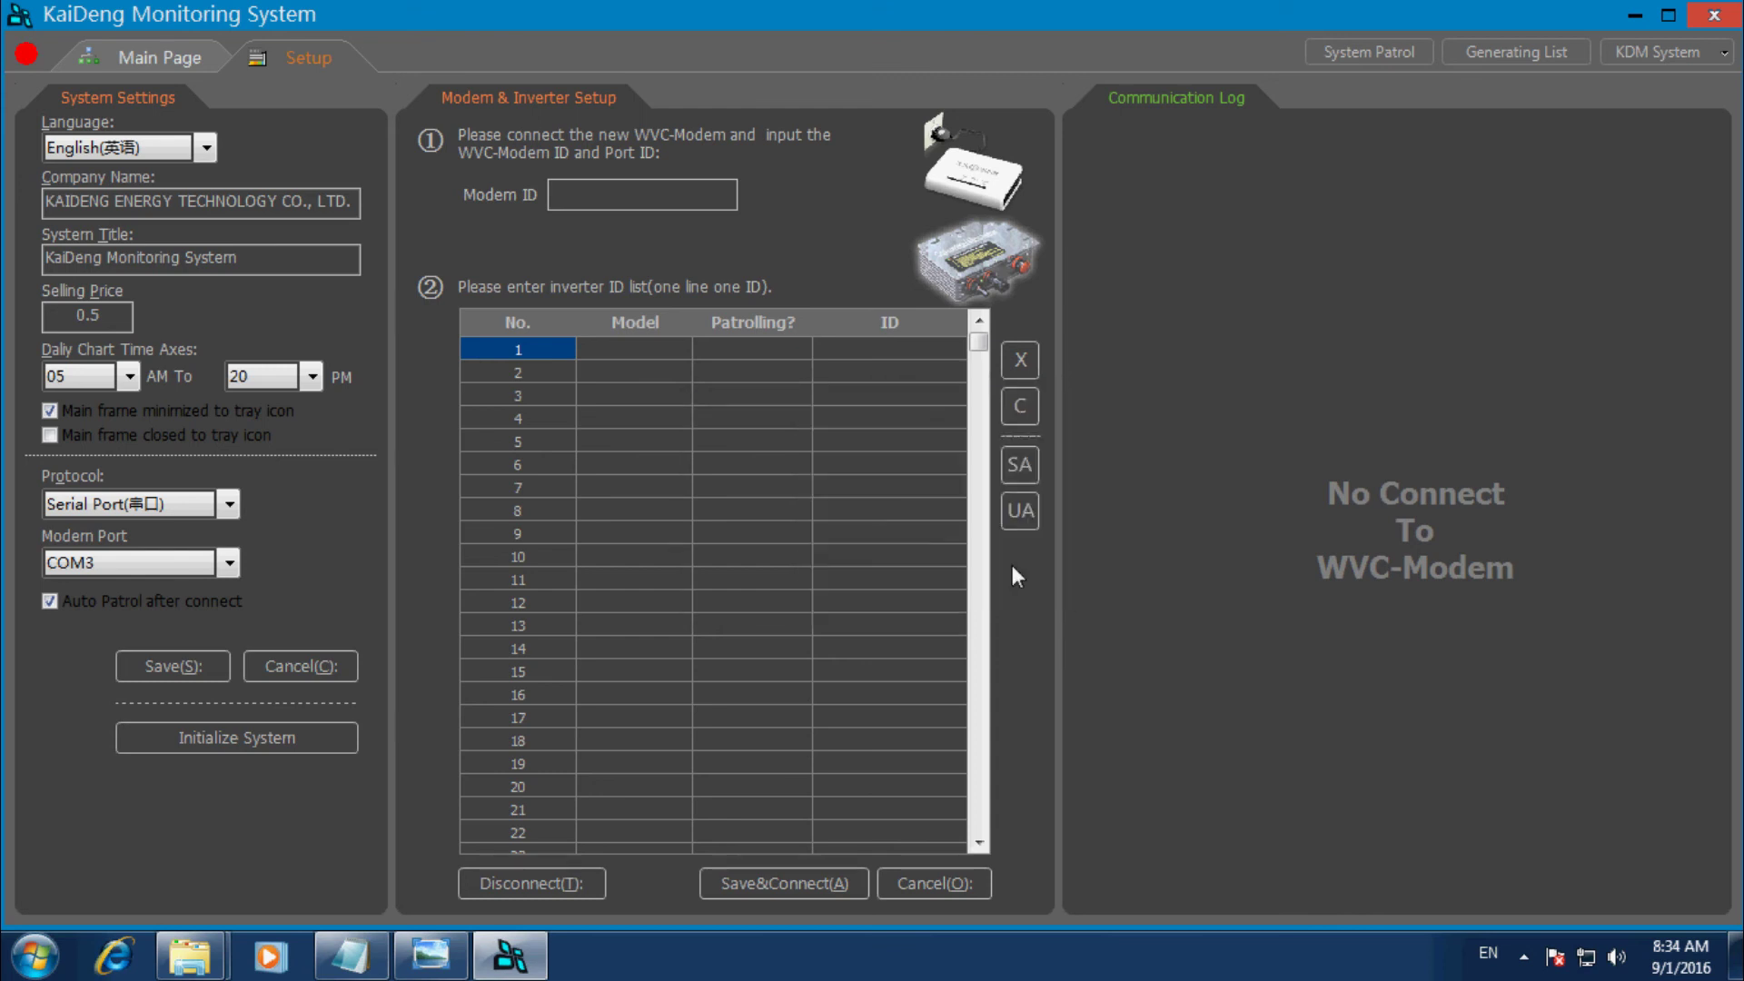
{"action": "key", "text": "alt+Tab"}
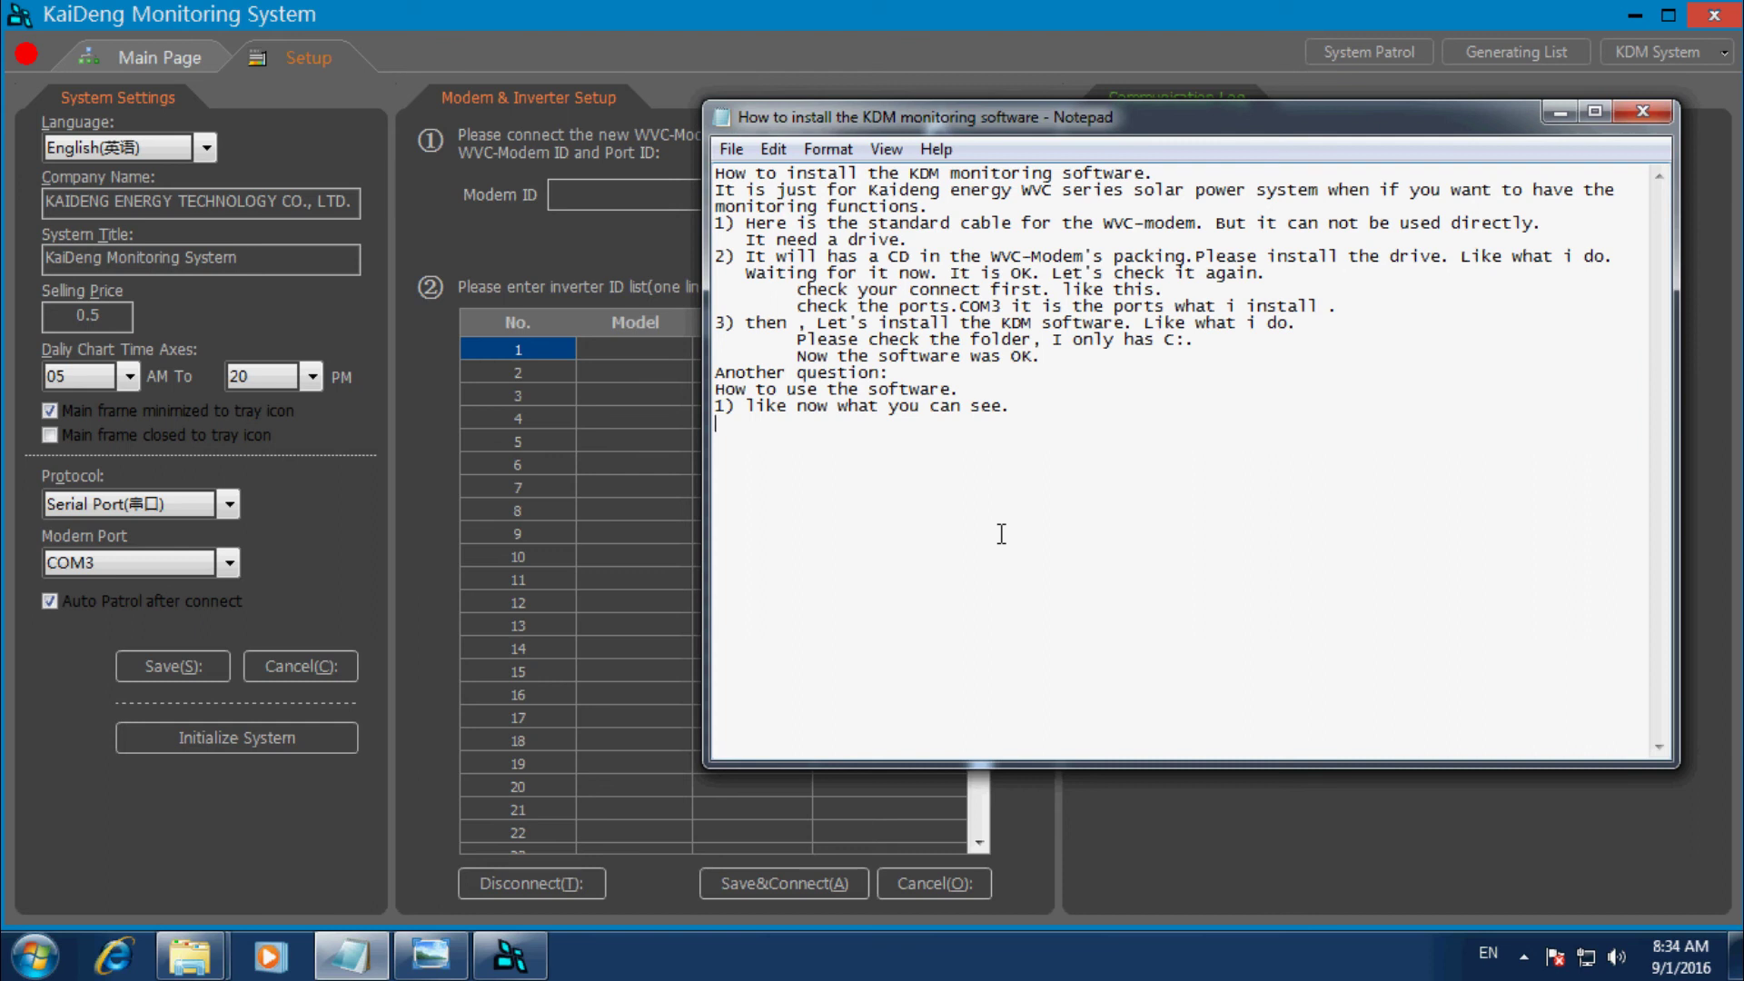
Start point 2) of the new section with the word 'Please'.
{"action": "key", "text": "Return"}
{"action": "type", "text": "2) Pl"}
{"action": "key", "text": "BackSpace"}
{"action": "type", "text": "pL"}
{"action": "key", "text": "BackSpace"}
{"action": "key", "text": "BackSpace"}
{"action": "type", "text": "Pl"}
{"action": "key", "text": "BackSpace"}
{"action": "type", "text": "ease got your modem ID and Inverter ID from your modem and inverter.."}
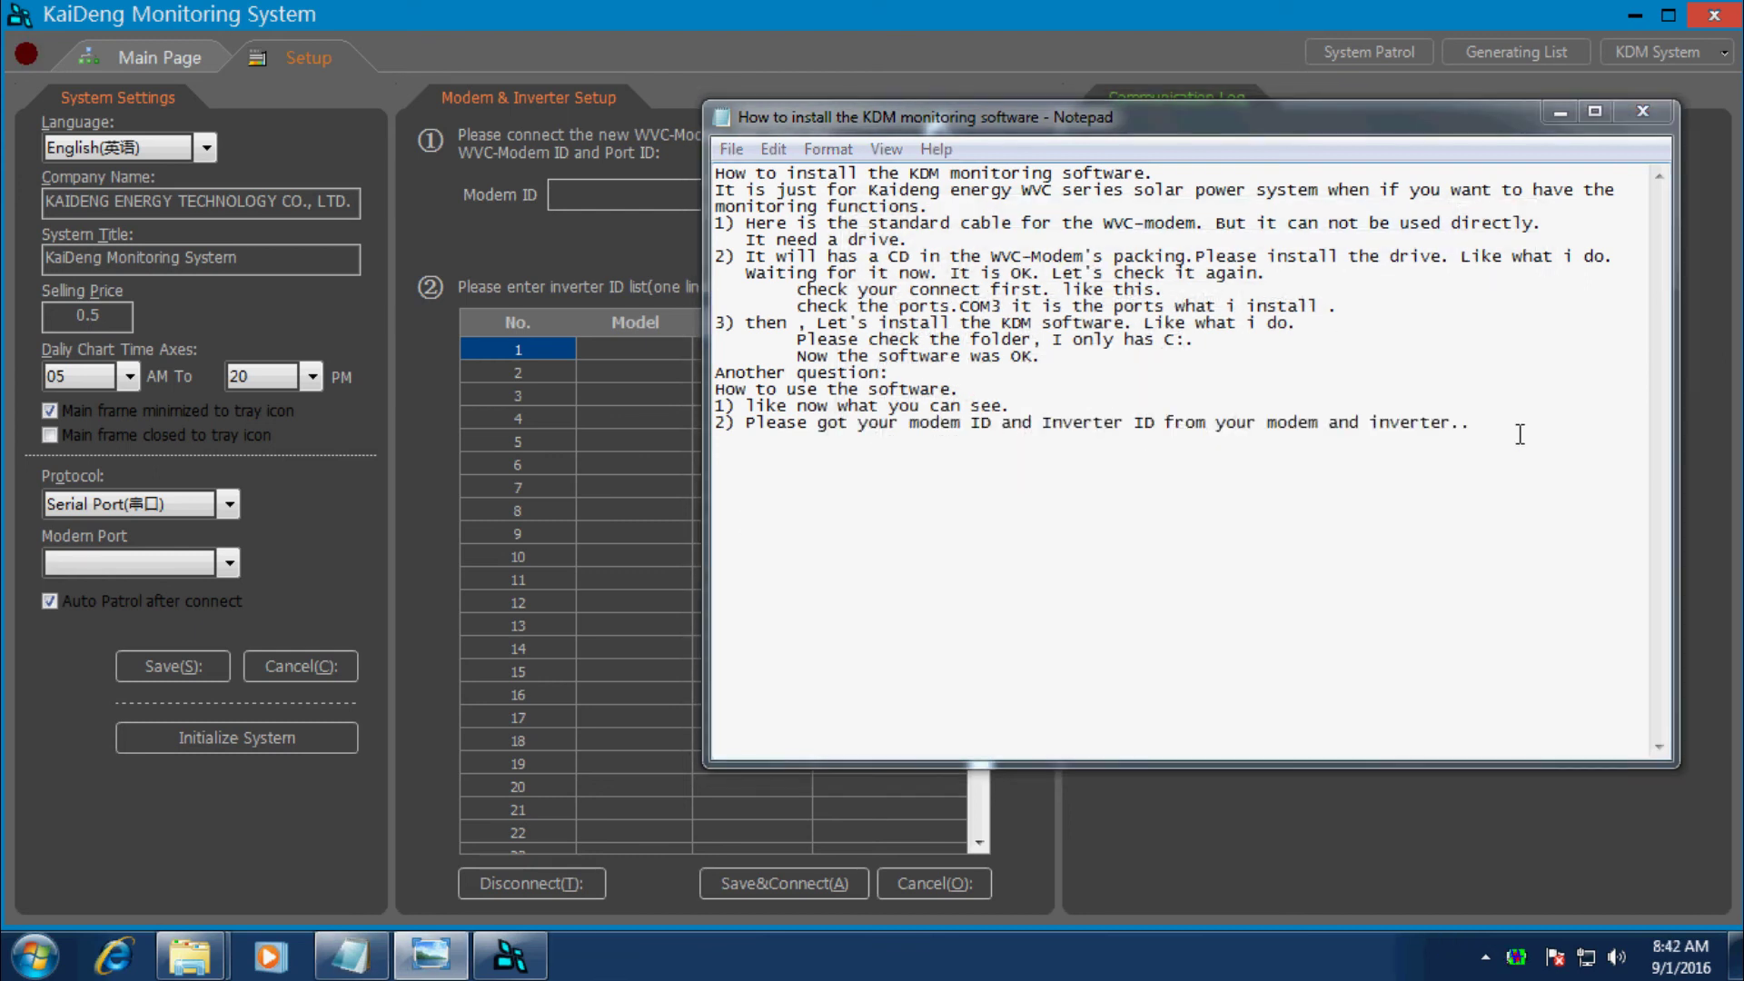
{"action": "left_click", "coordinate": [1519, 434]}
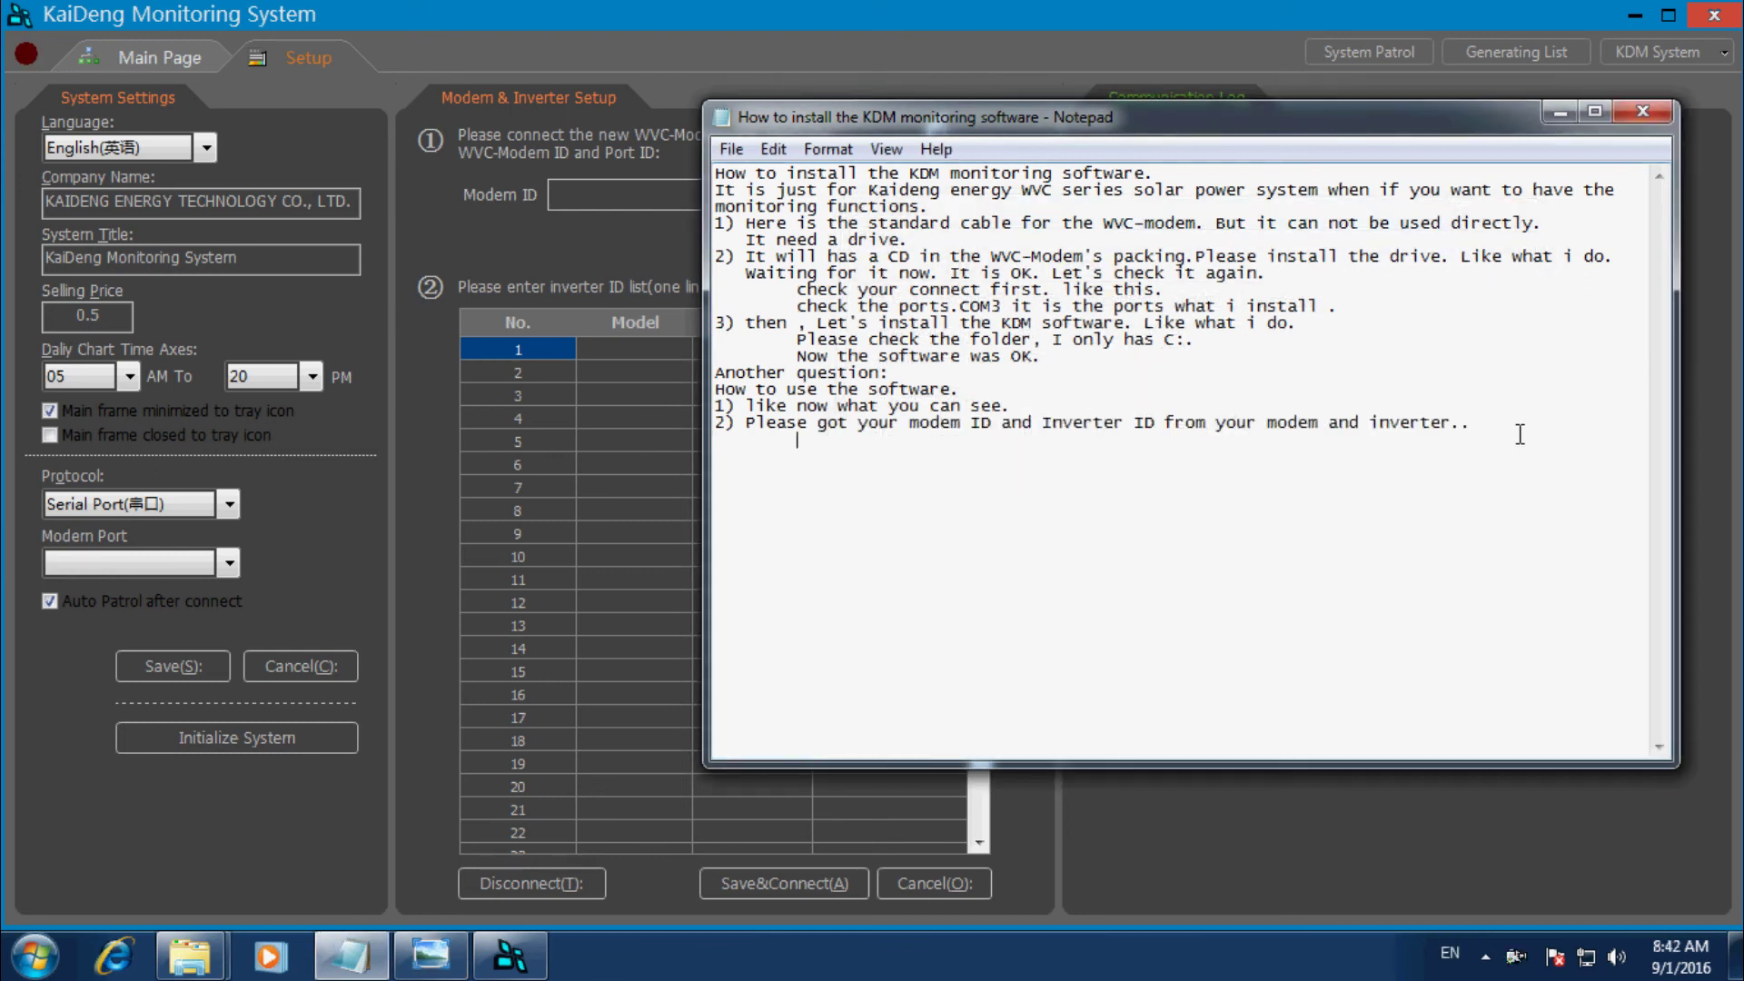
List modem ID FFFFFFFF, an indented inverter ID 8001 line, and 'Let's do it.'.
{"action": "type", "text": "Now MY MODEM ID IS"}
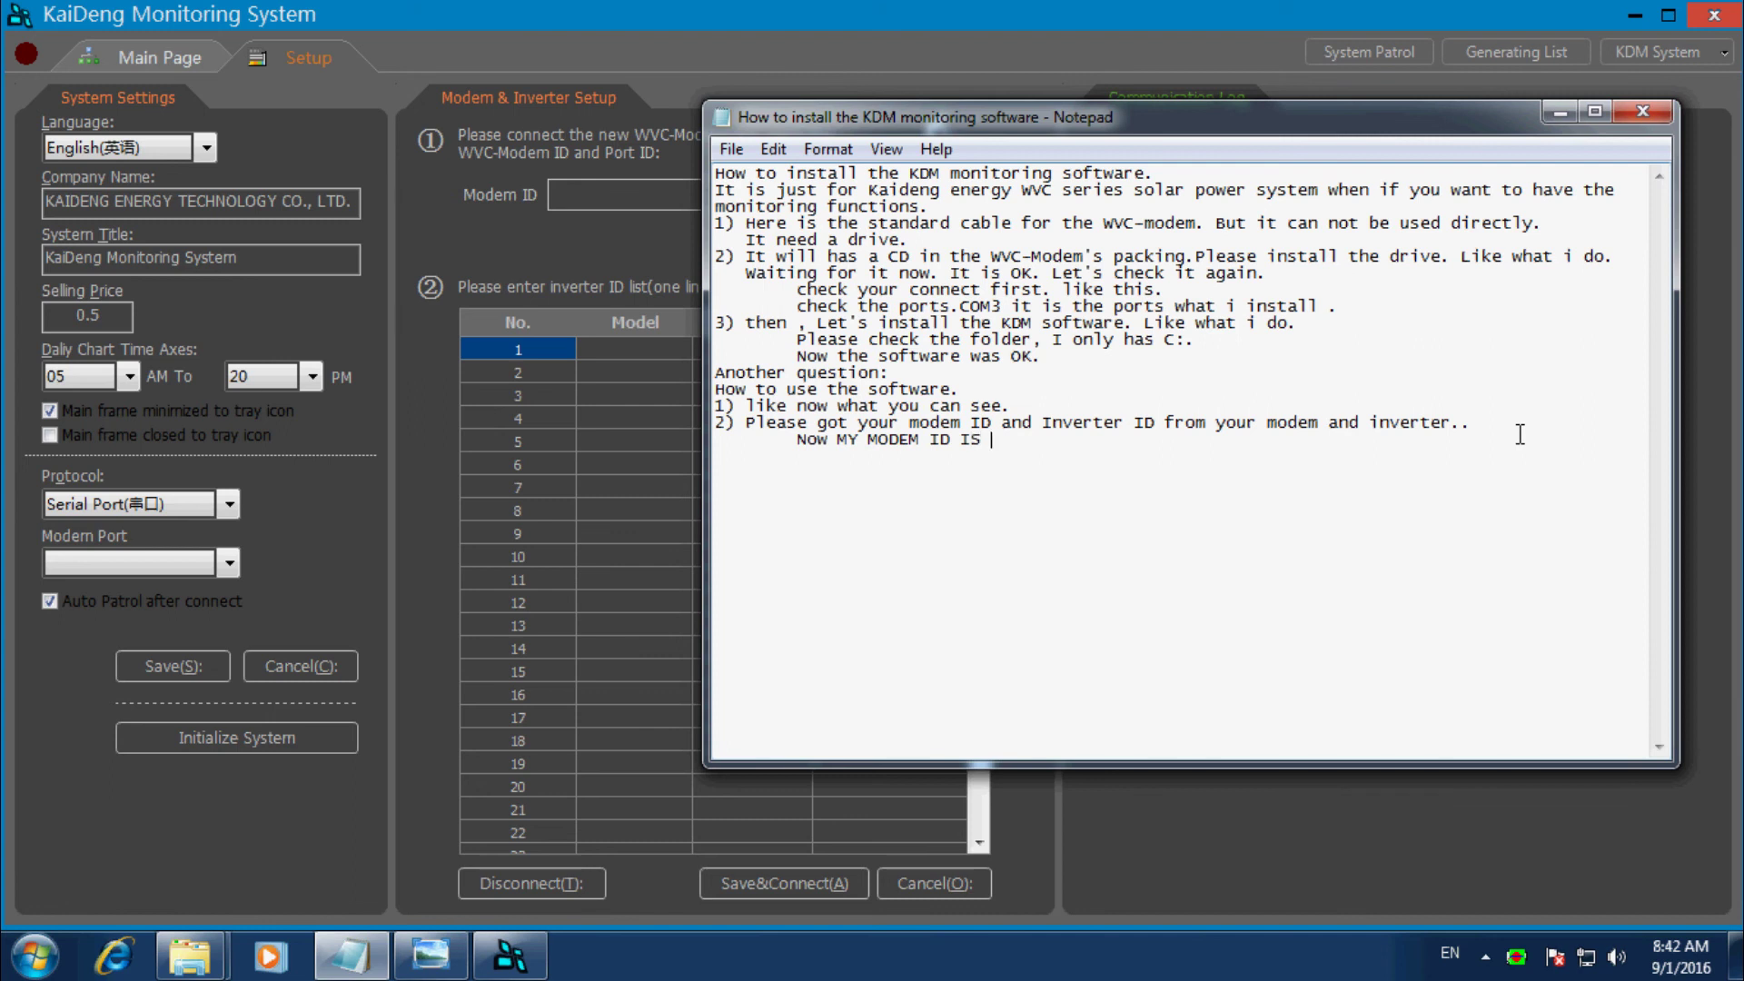
{"action": "type", "text": " : FFFFFFFF"}
{"action": "key", "text": "Return"}
{"action": "key", "text": "Tab"}
{"action": "key", "text": "BackSpace"}
{"action": "type", "text": "INVERTER IS IS"}
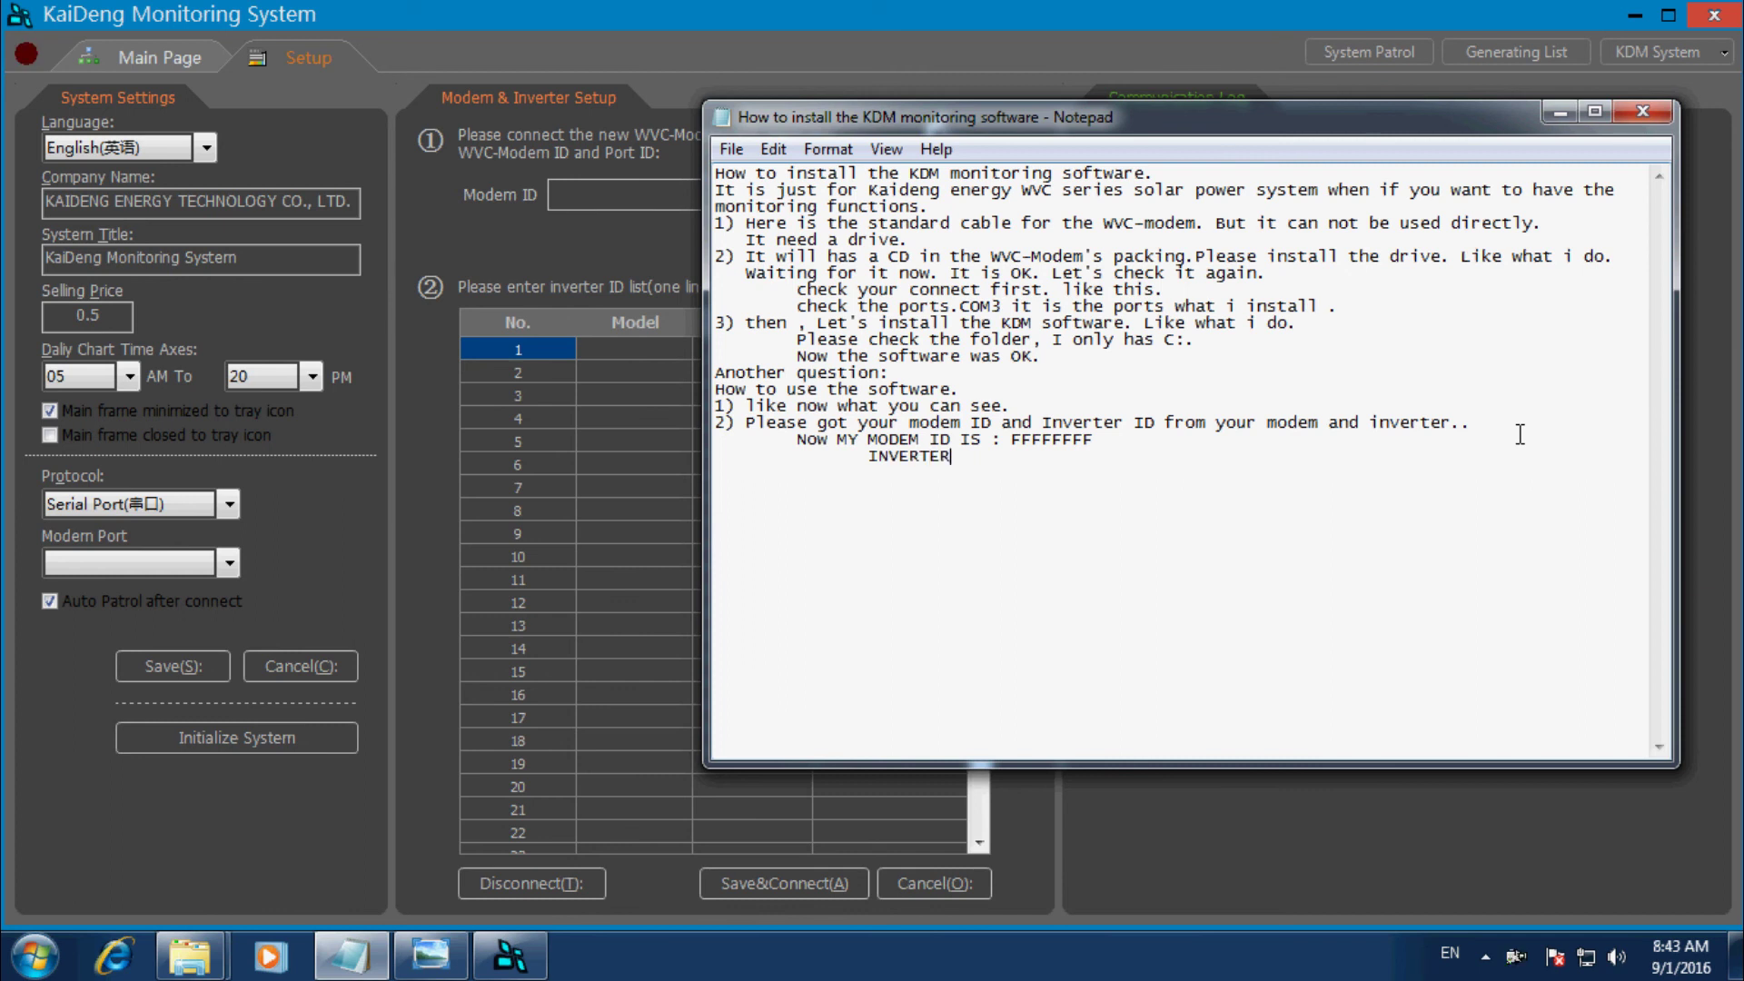
{"action": "key", "text": "BackSpace"}
{"action": "key", "text": "BackSpace"}
{"action": "key", "text": "BackSpace"}
{"action": "key", "text": "BackSpace"}
{"action": "type", "text": "D IS: 8001"}
{"action": "key", "text": "Return"}
{"action": "key", "text": "Tab"}
{"action": "type", "text": "Let's do it"}
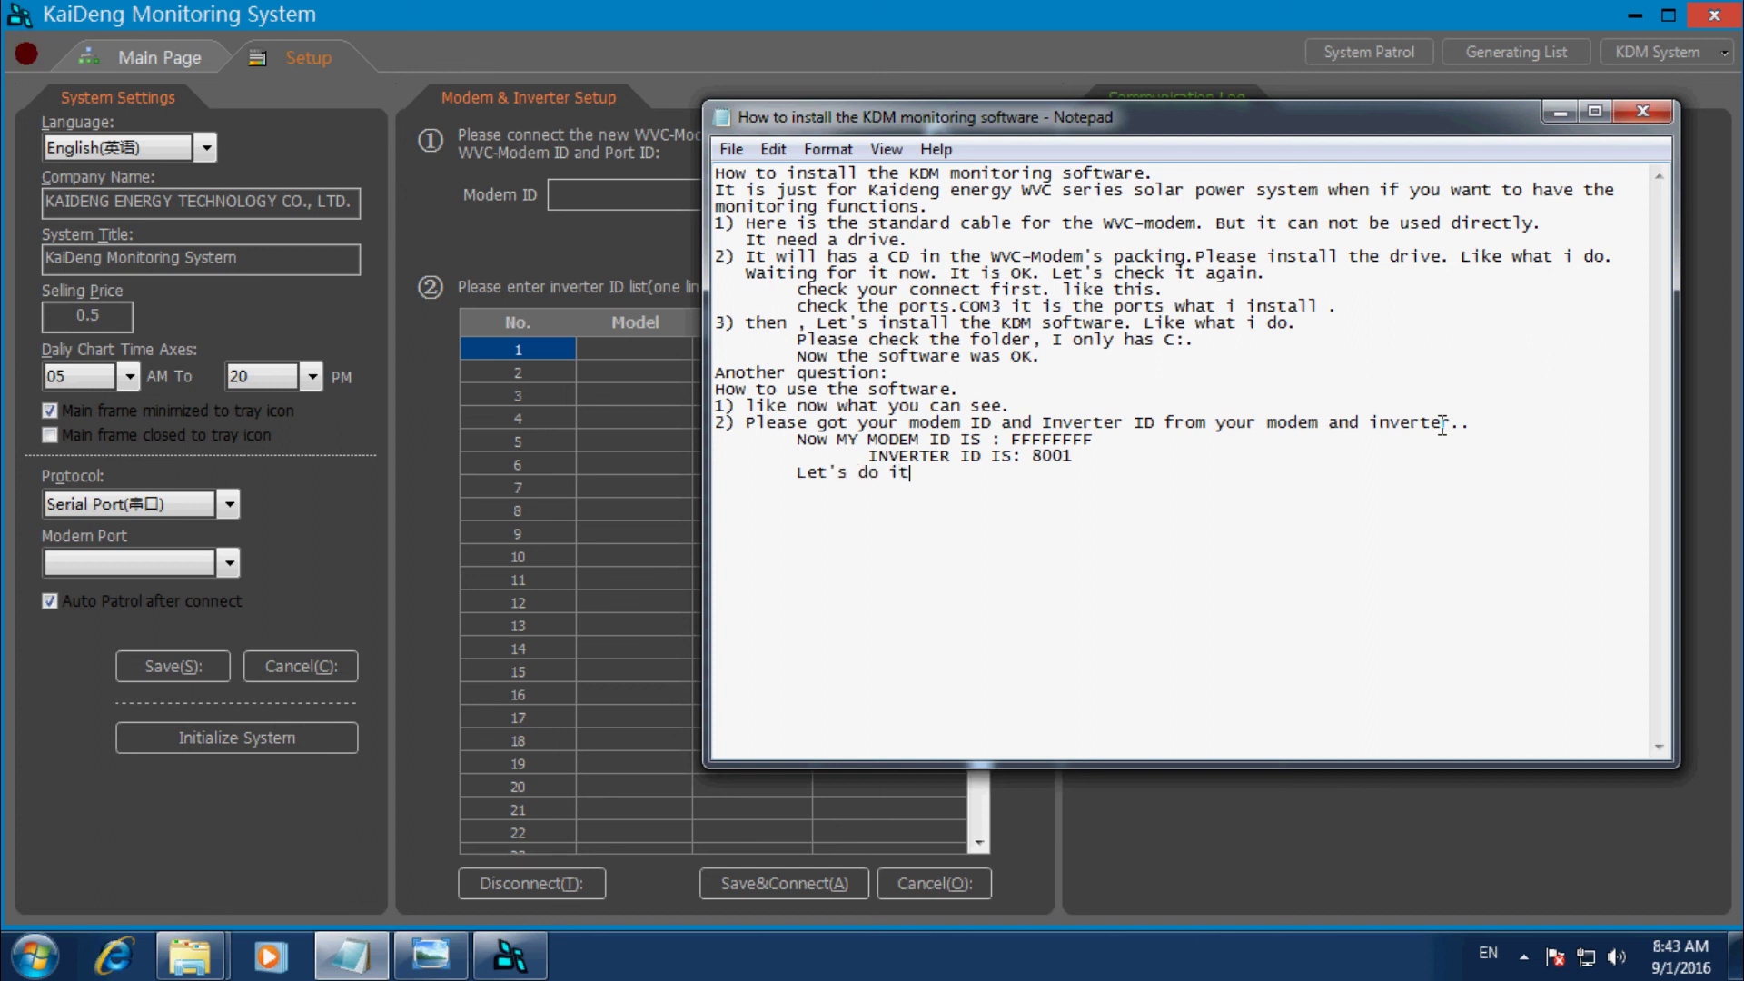
{"action": "type", "text": "."}
In KaiDeng Monitoring System, set the modem port to COM3 and modem ID to FFFFFFFF.
{"action": "left_click", "coordinate": [629, 253]}
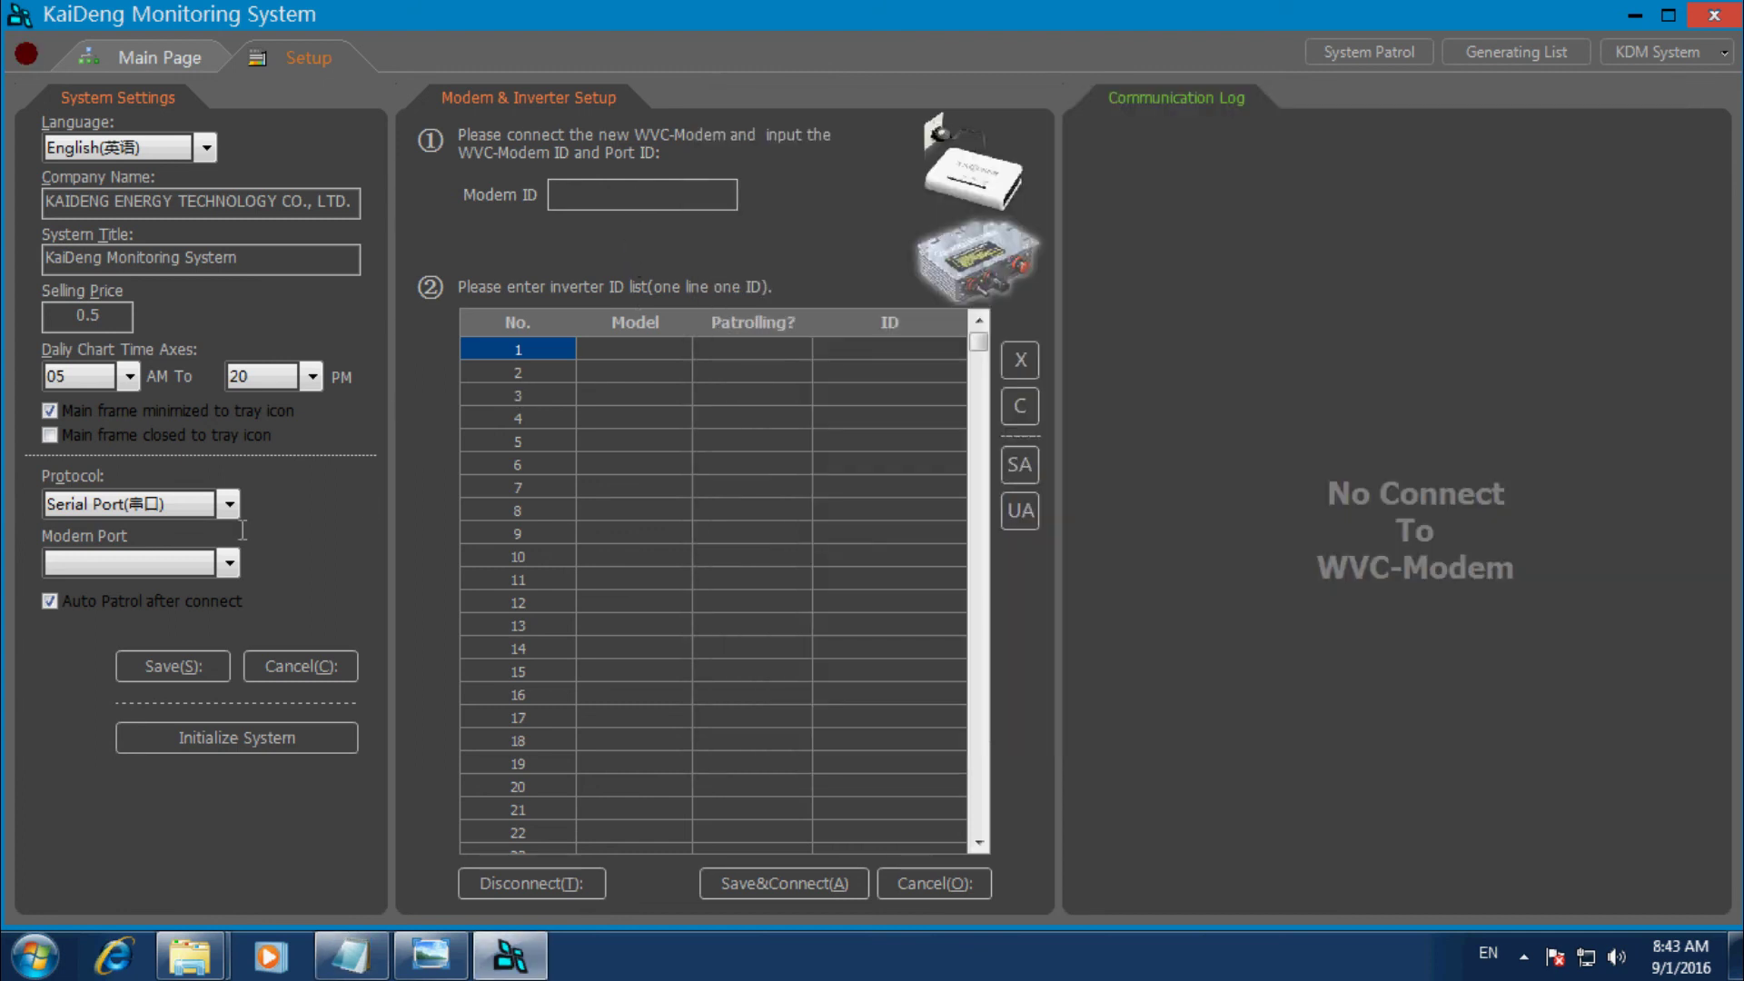
{"action": "left_click", "coordinate": [227, 563]}
{"action": "left_click", "coordinate": [127, 613]}
{"action": "type", "text": "FFFFFFFF"}
Add inverter ID 8001 in the first row of the inverter list.
{"action": "left_click", "coordinate": [854, 350]}
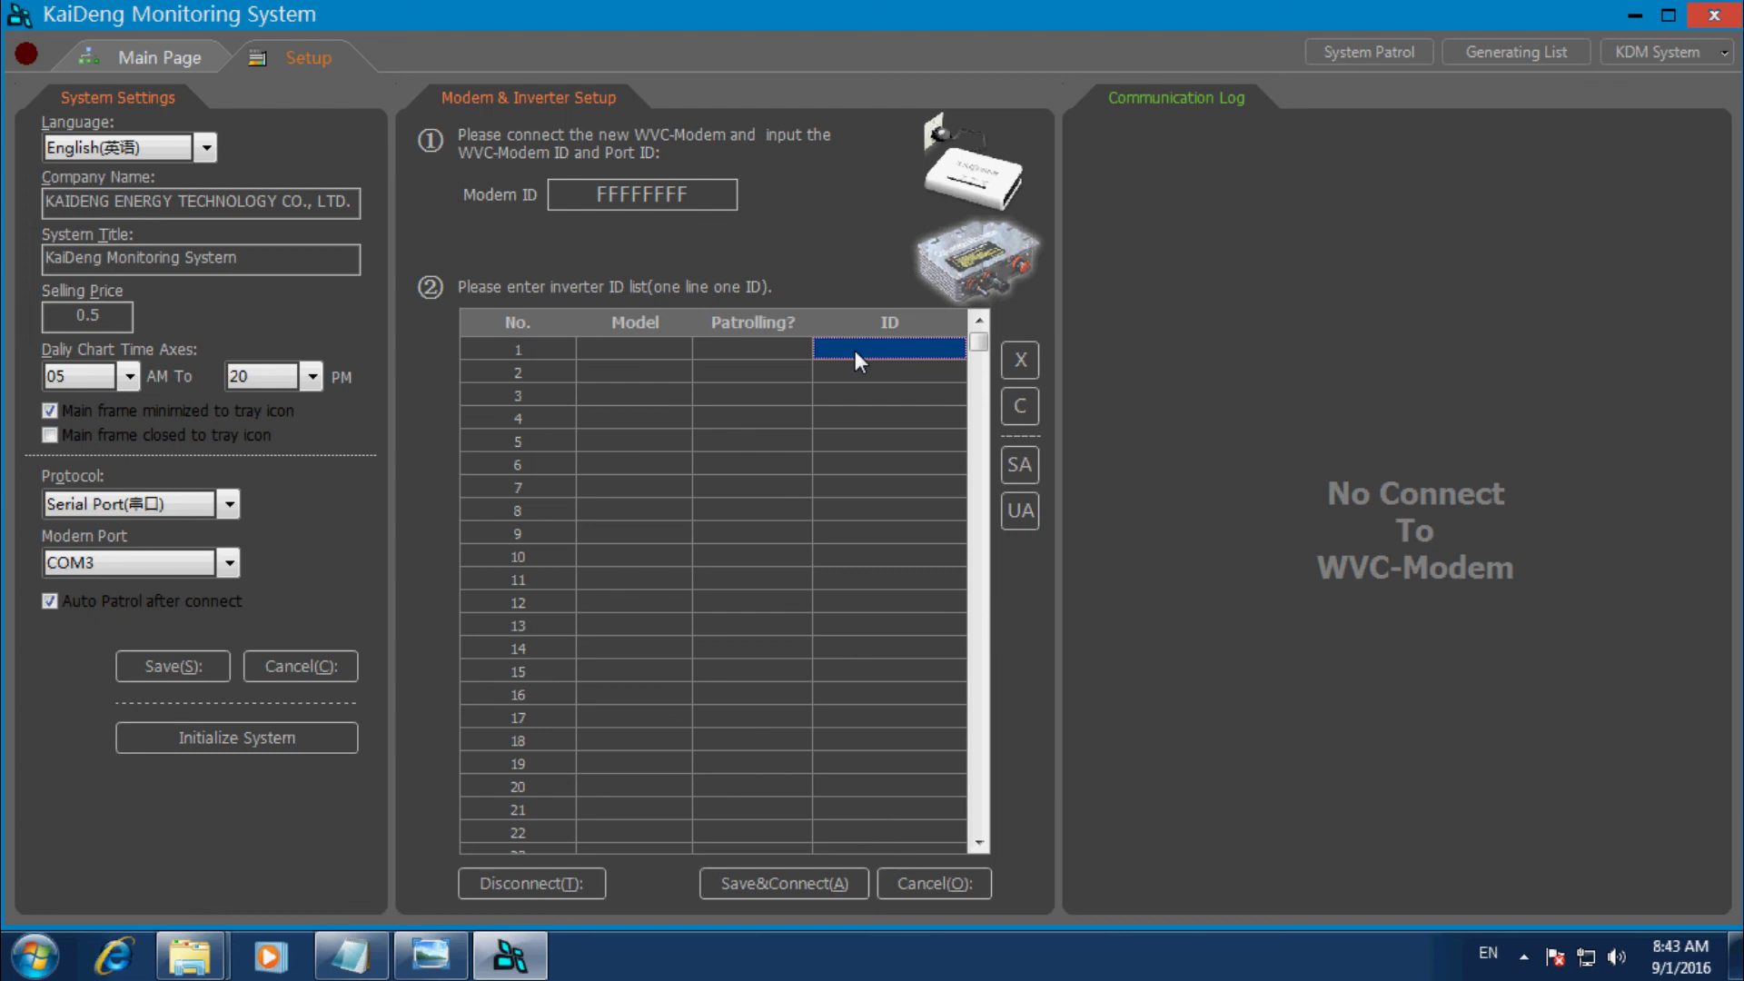
{"action": "type", "text": "8001"}
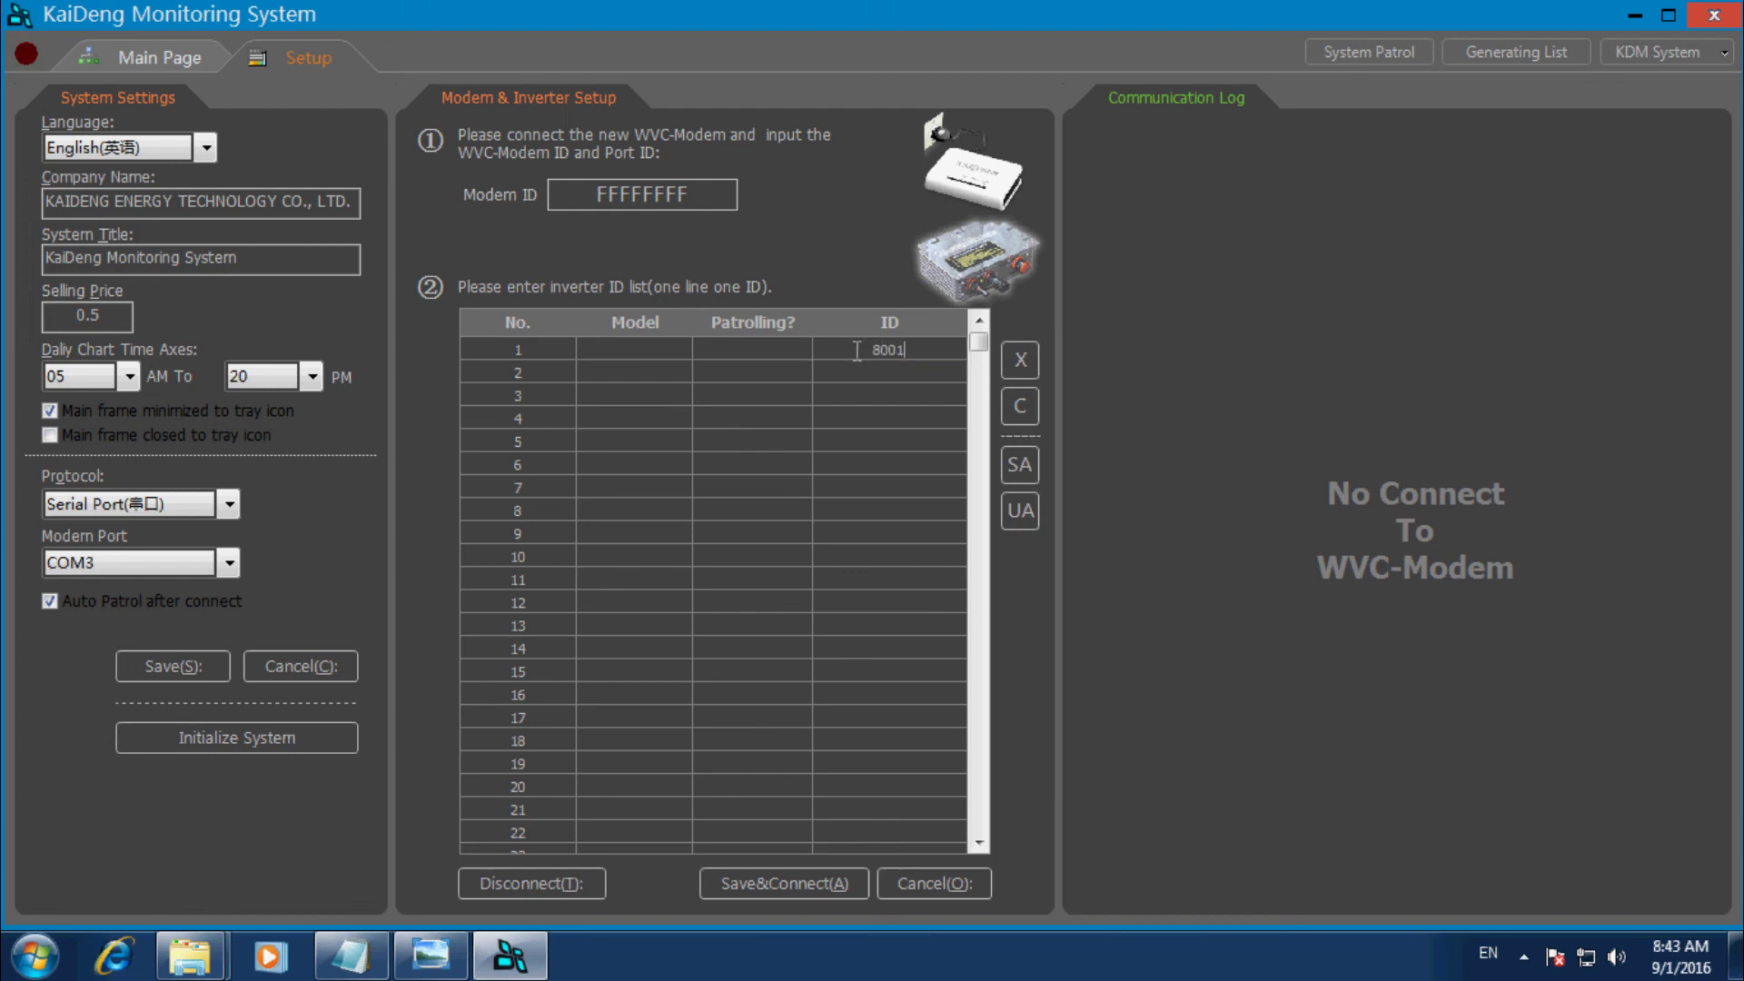
{"action": "key", "text": "Return"}
Save and connect, check inverter 8001's details, then move Notepad aside to show the log.
{"action": "left_click", "coordinate": [821, 886]}
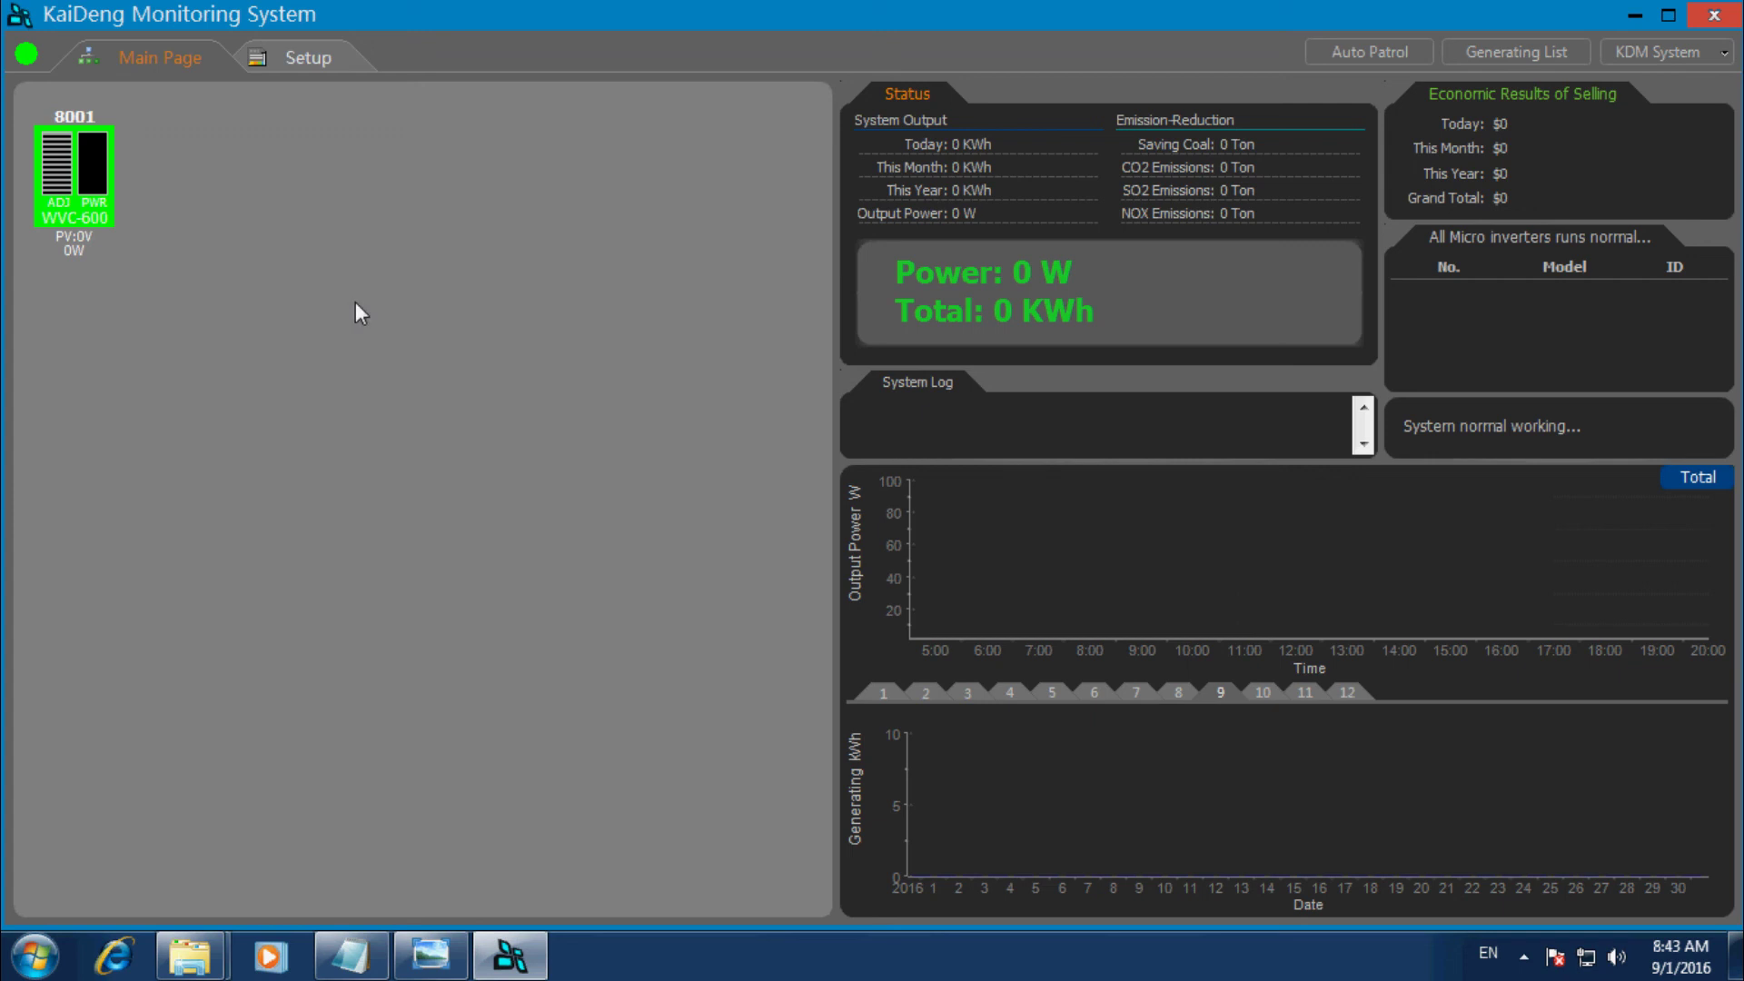
{"action": "left_click", "coordinate": [60, 191]}
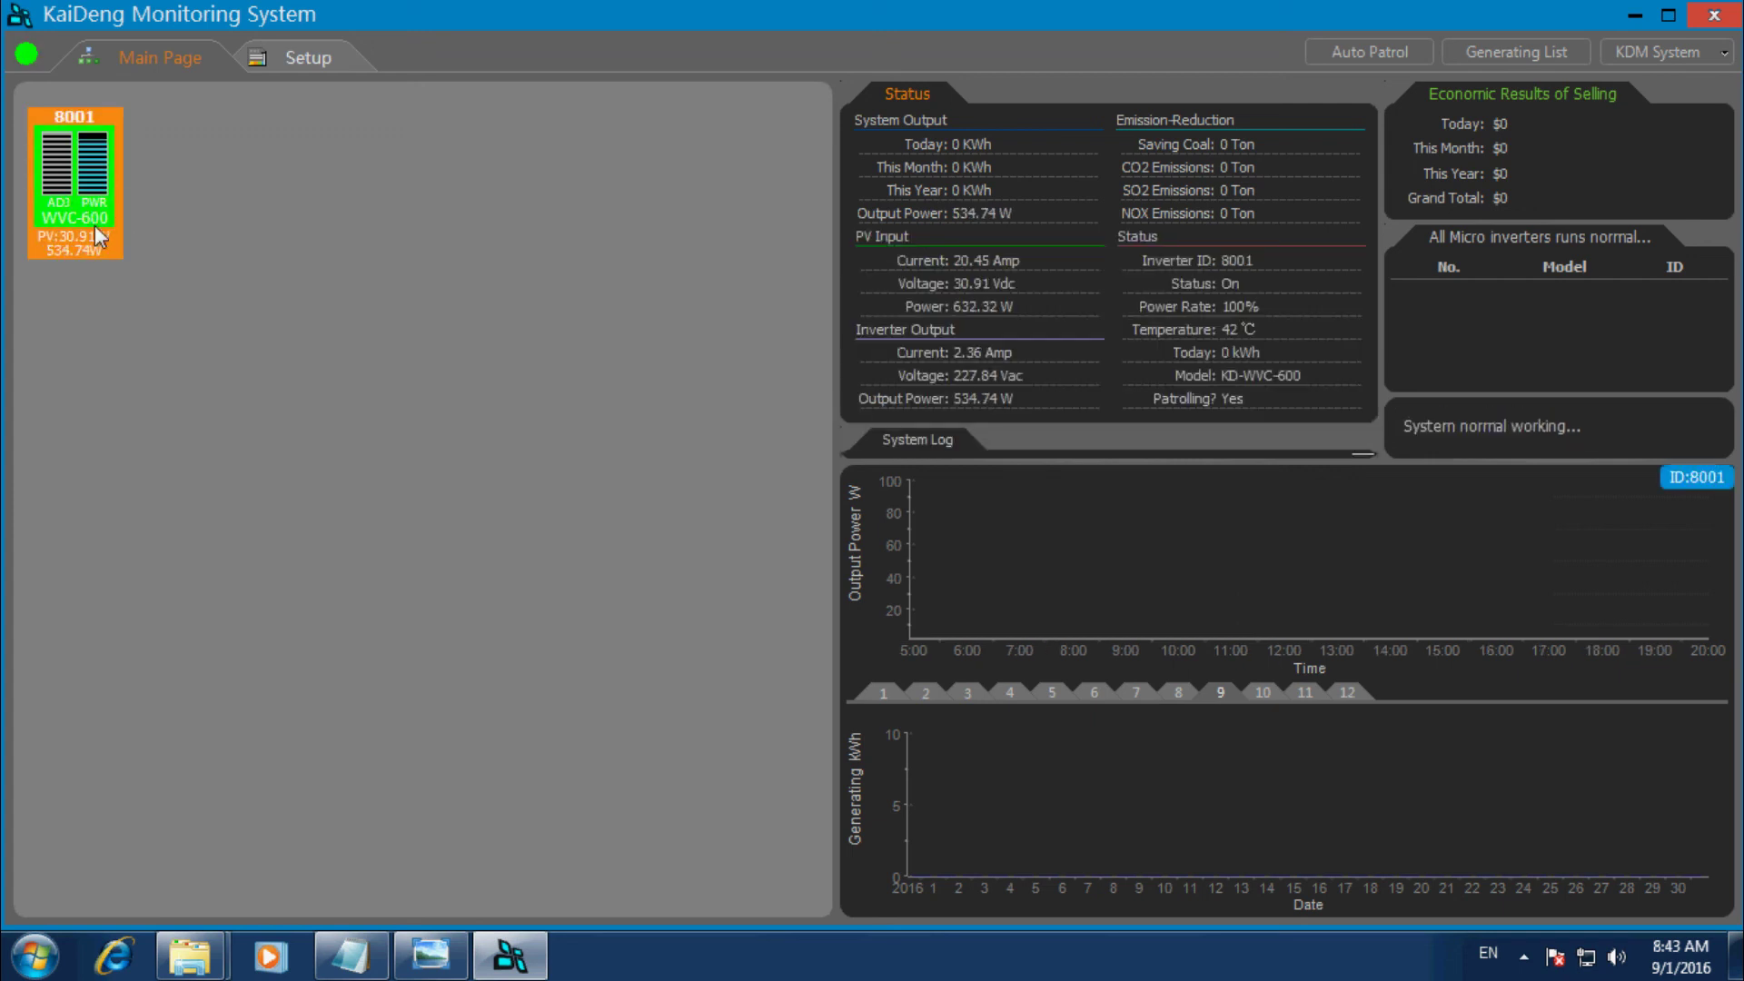
{"action": "left_click", "coordinate": [286, 64]}
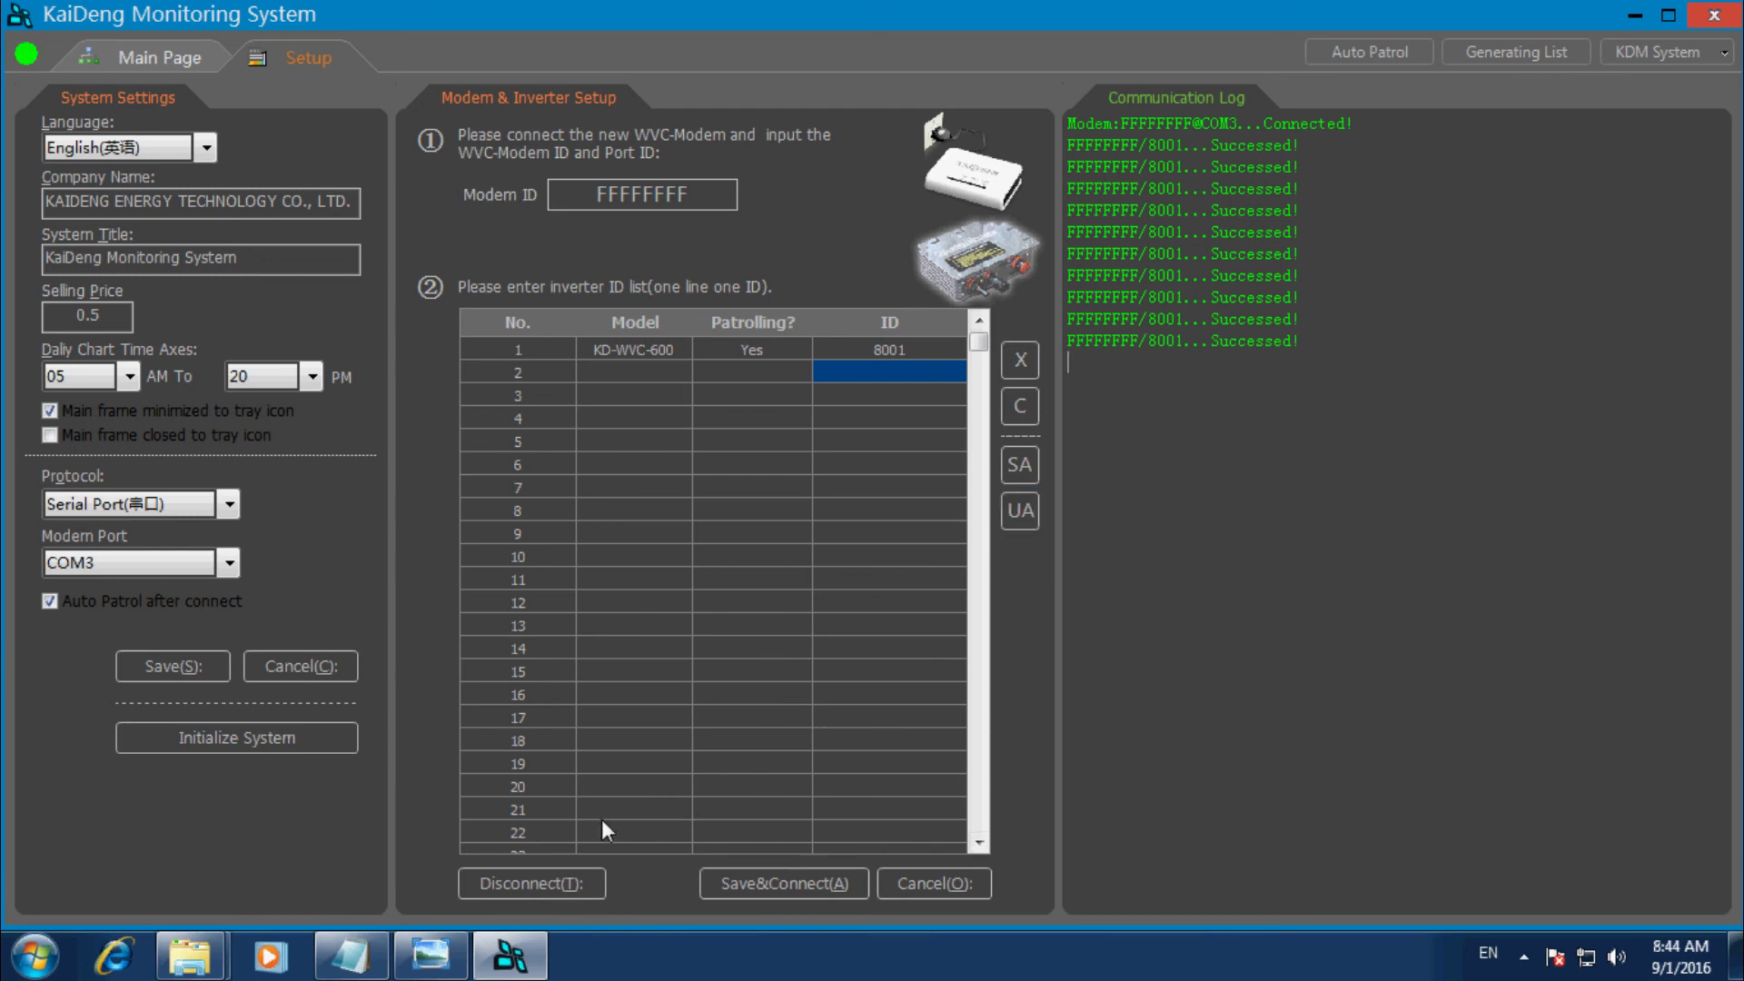
{"action": "left_click", "coordinate": [351, 955]}
{"action": "left_click_drag", "start_coordinate": [848, 145], "coordinate": [288, 83]}
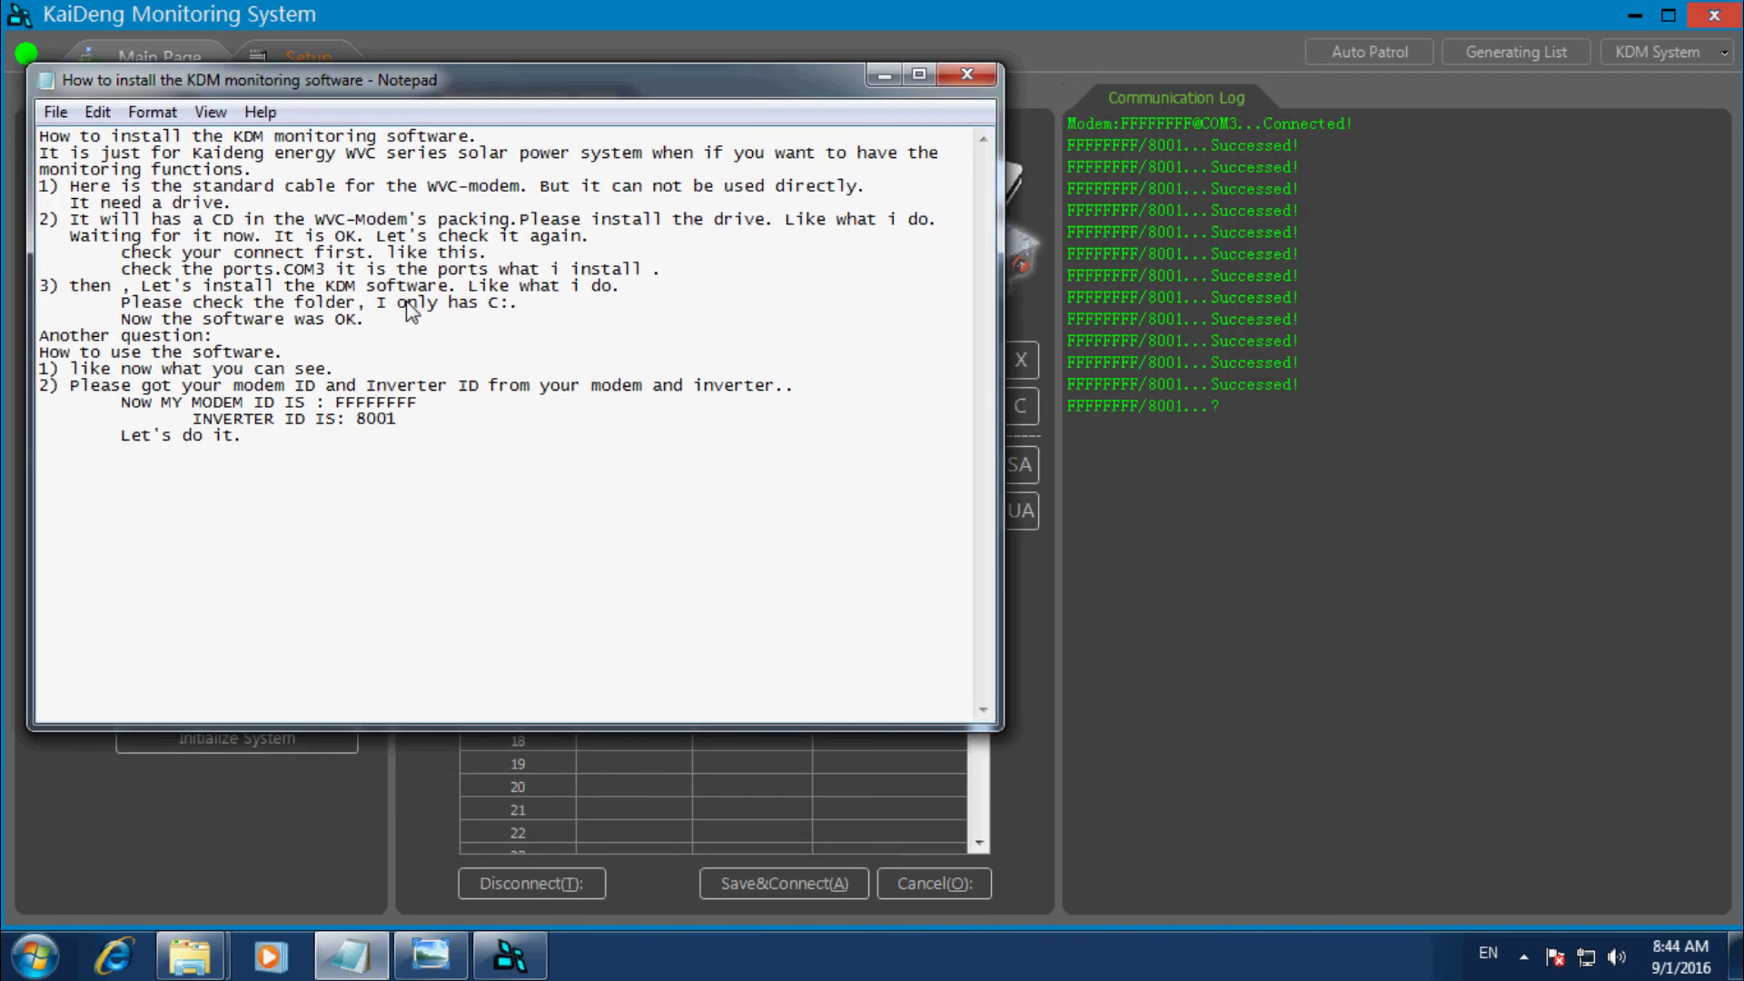
Type the closing lines 'Here is all. the software is success.' and 'Thank you for your time.'.
{"action": "type", "text": "here"}
{"action": "key", "text": "BackSpace"}
{"action": "key", "text": "BackSpace"}
{"action": "key", "text": "BackSpace"}
{"action": "key", "text": "BackSpace"}
{"action": "type", "text": "Here is"}
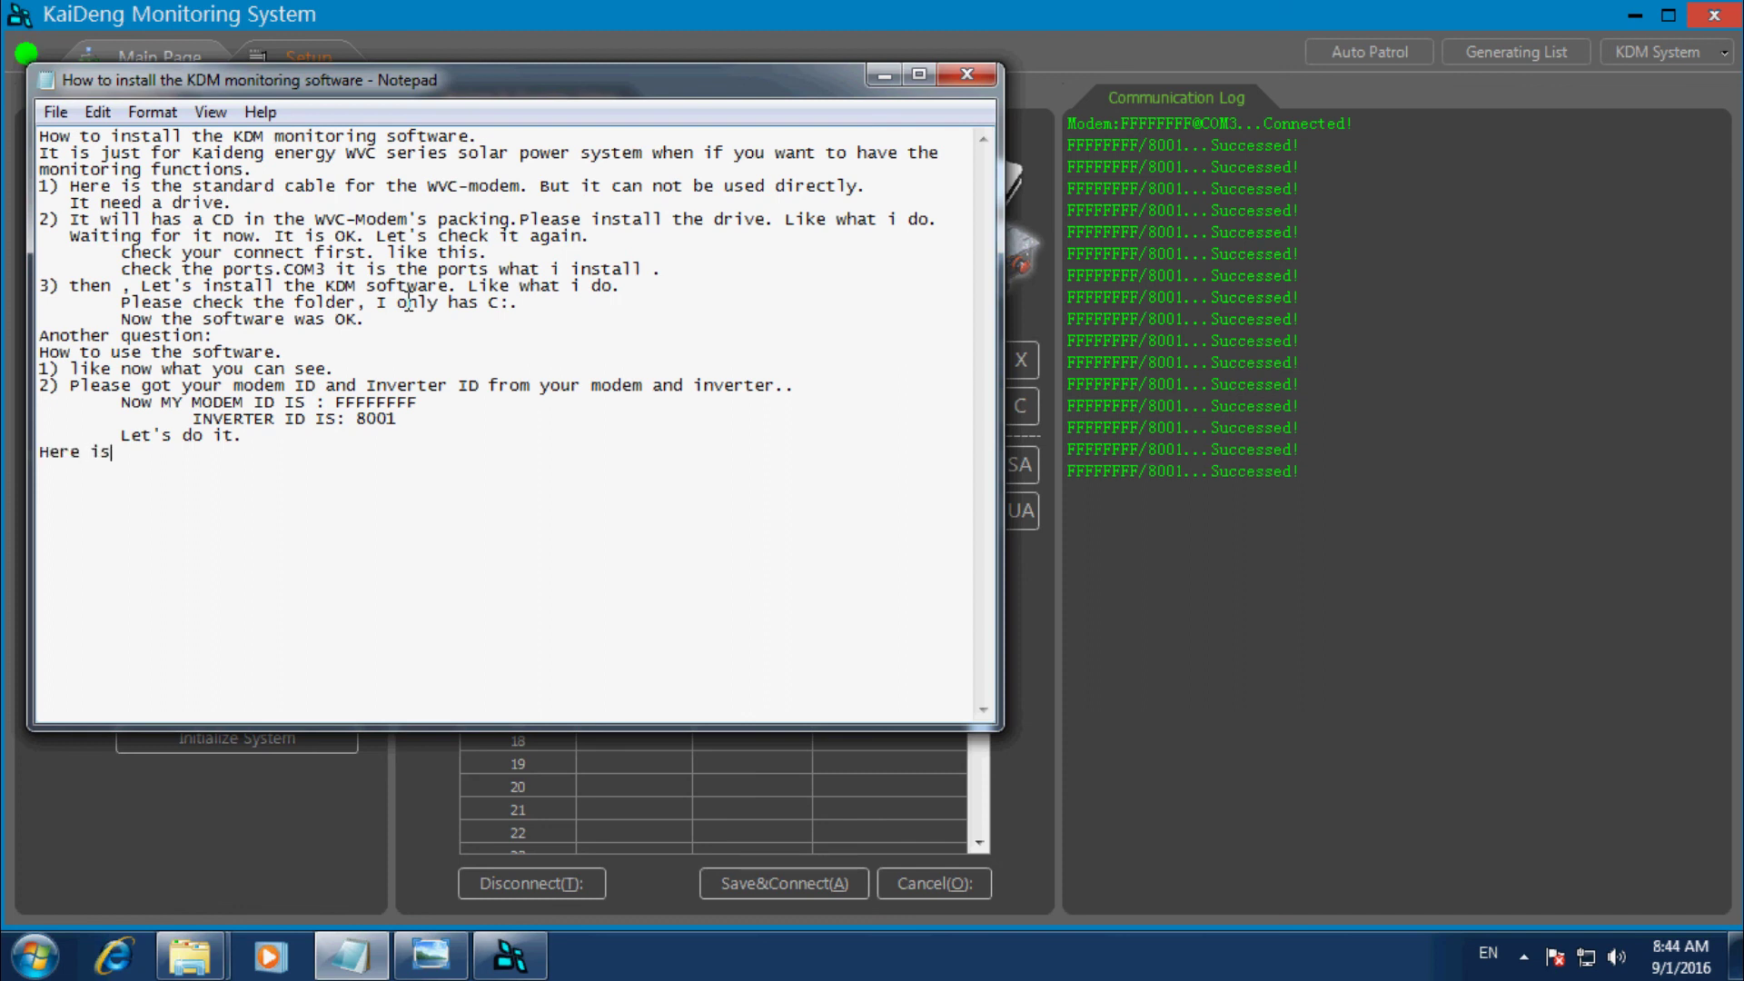
{"action": "type", "text": " all. the "}
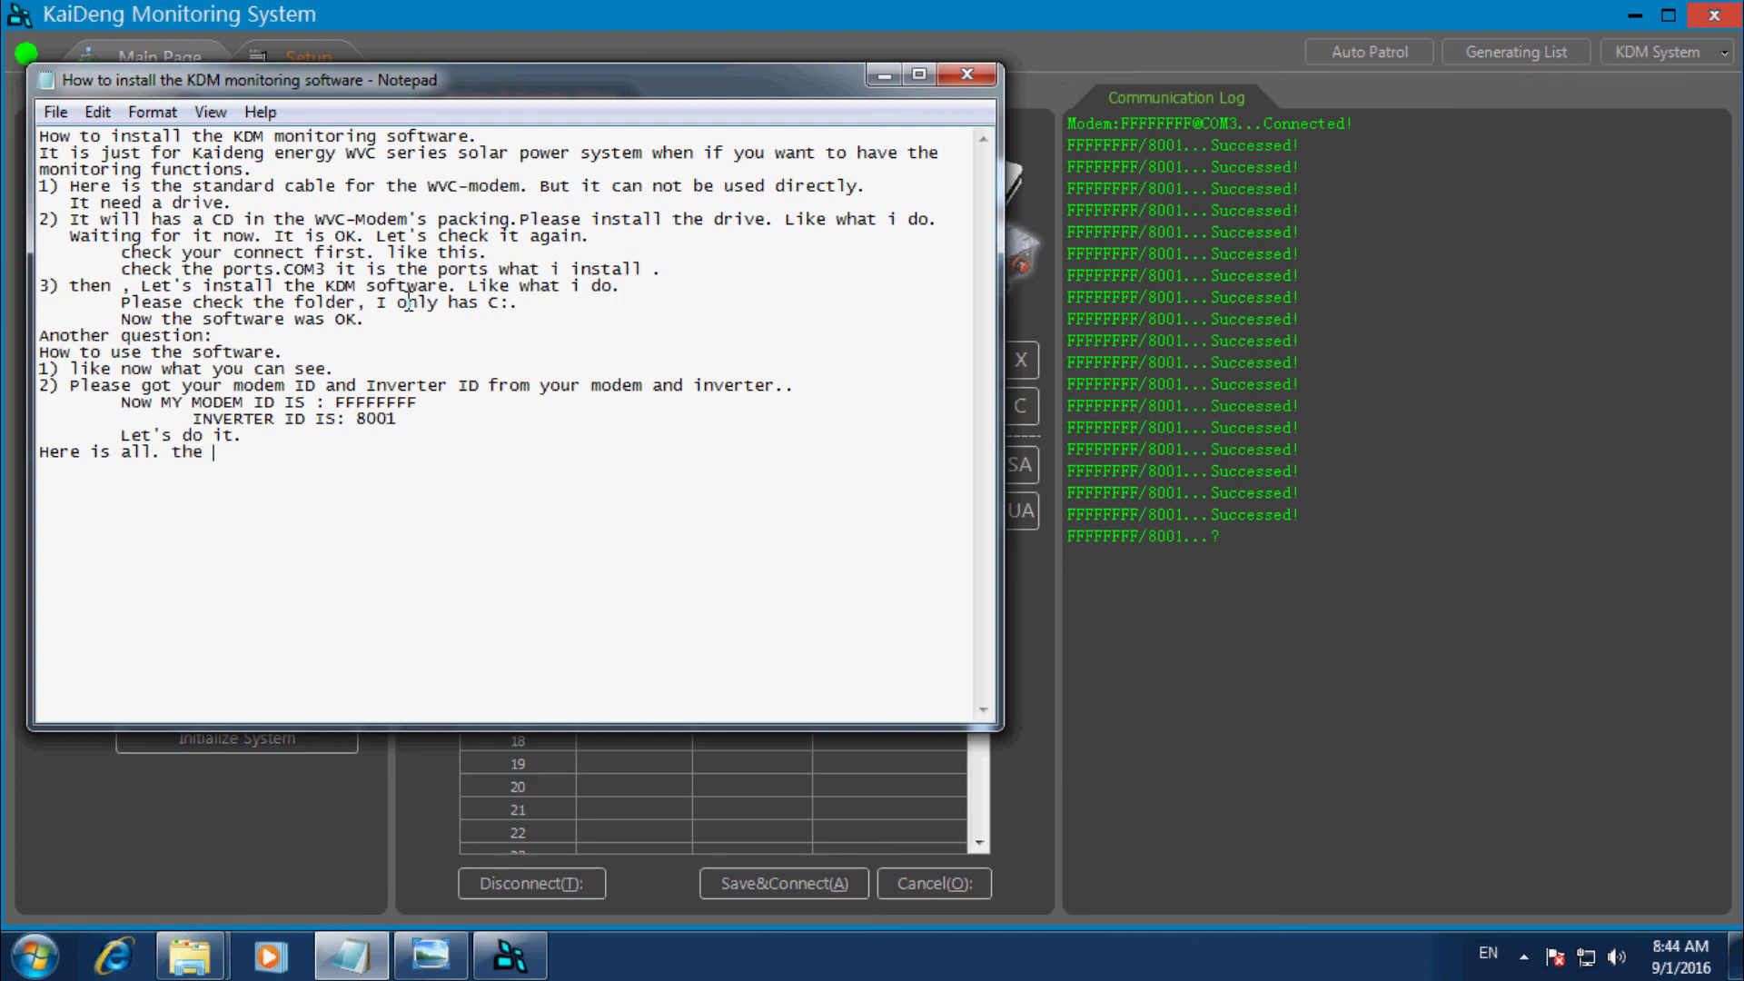
{"action": "type", "text": "softwar"}
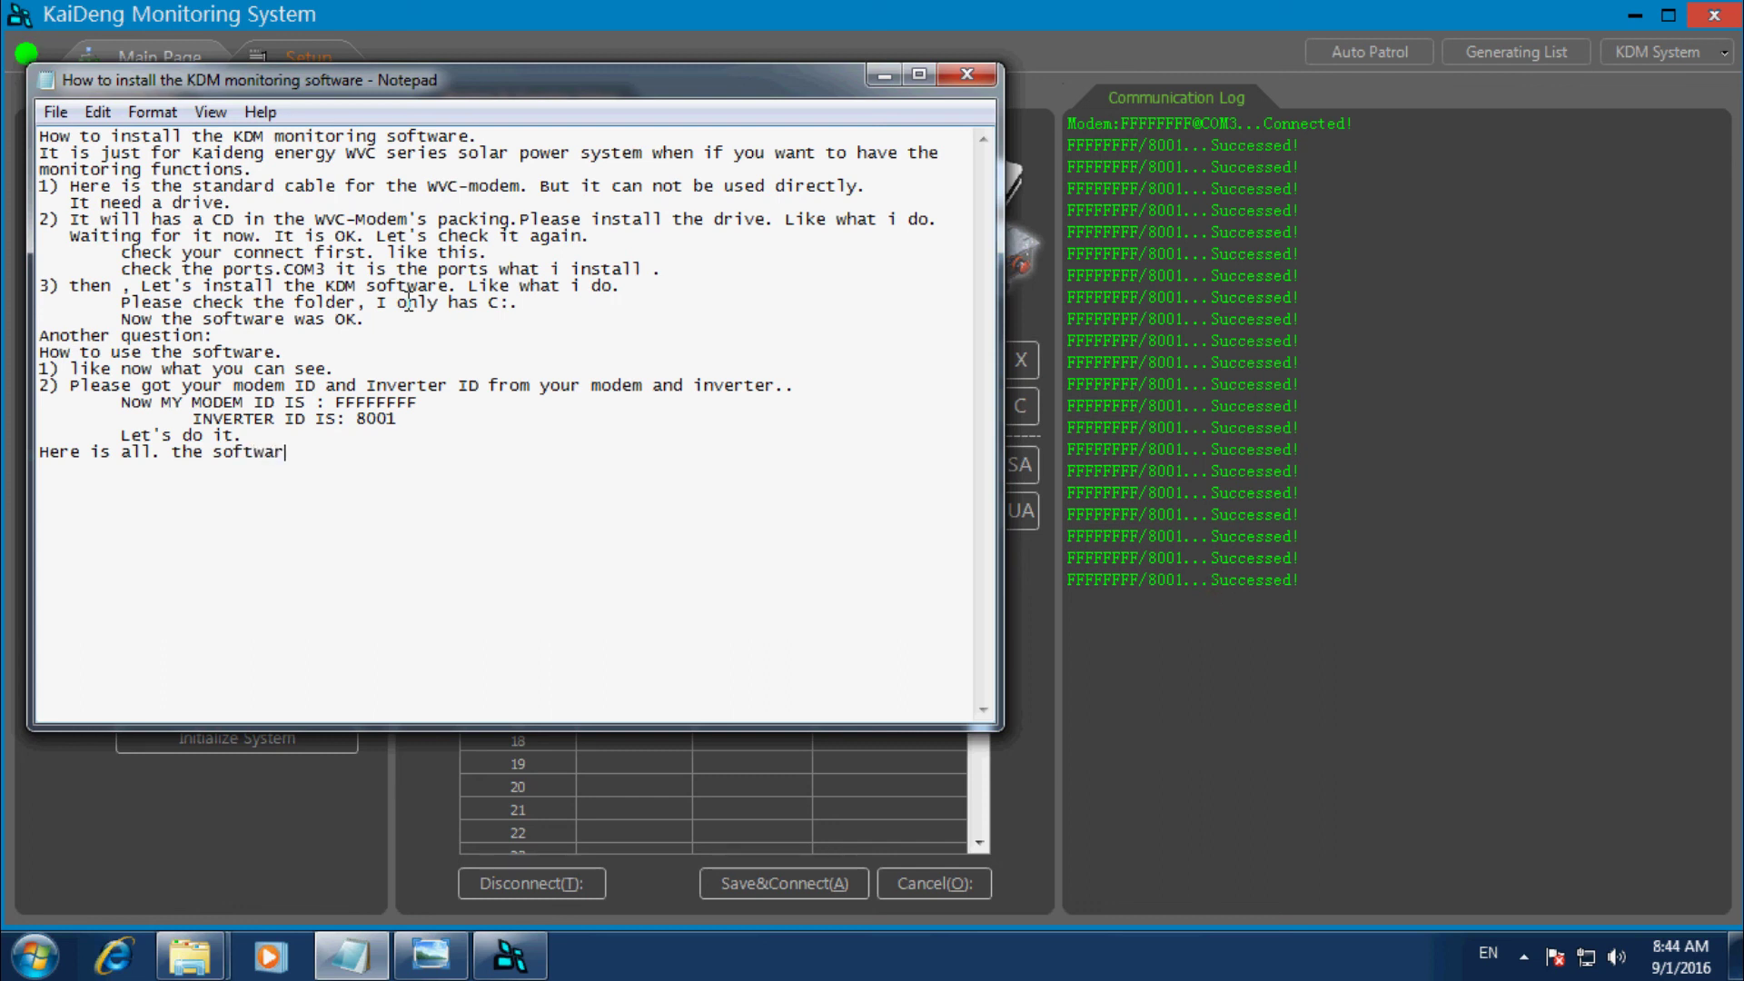
{"action": "type", "text": "e is s"}
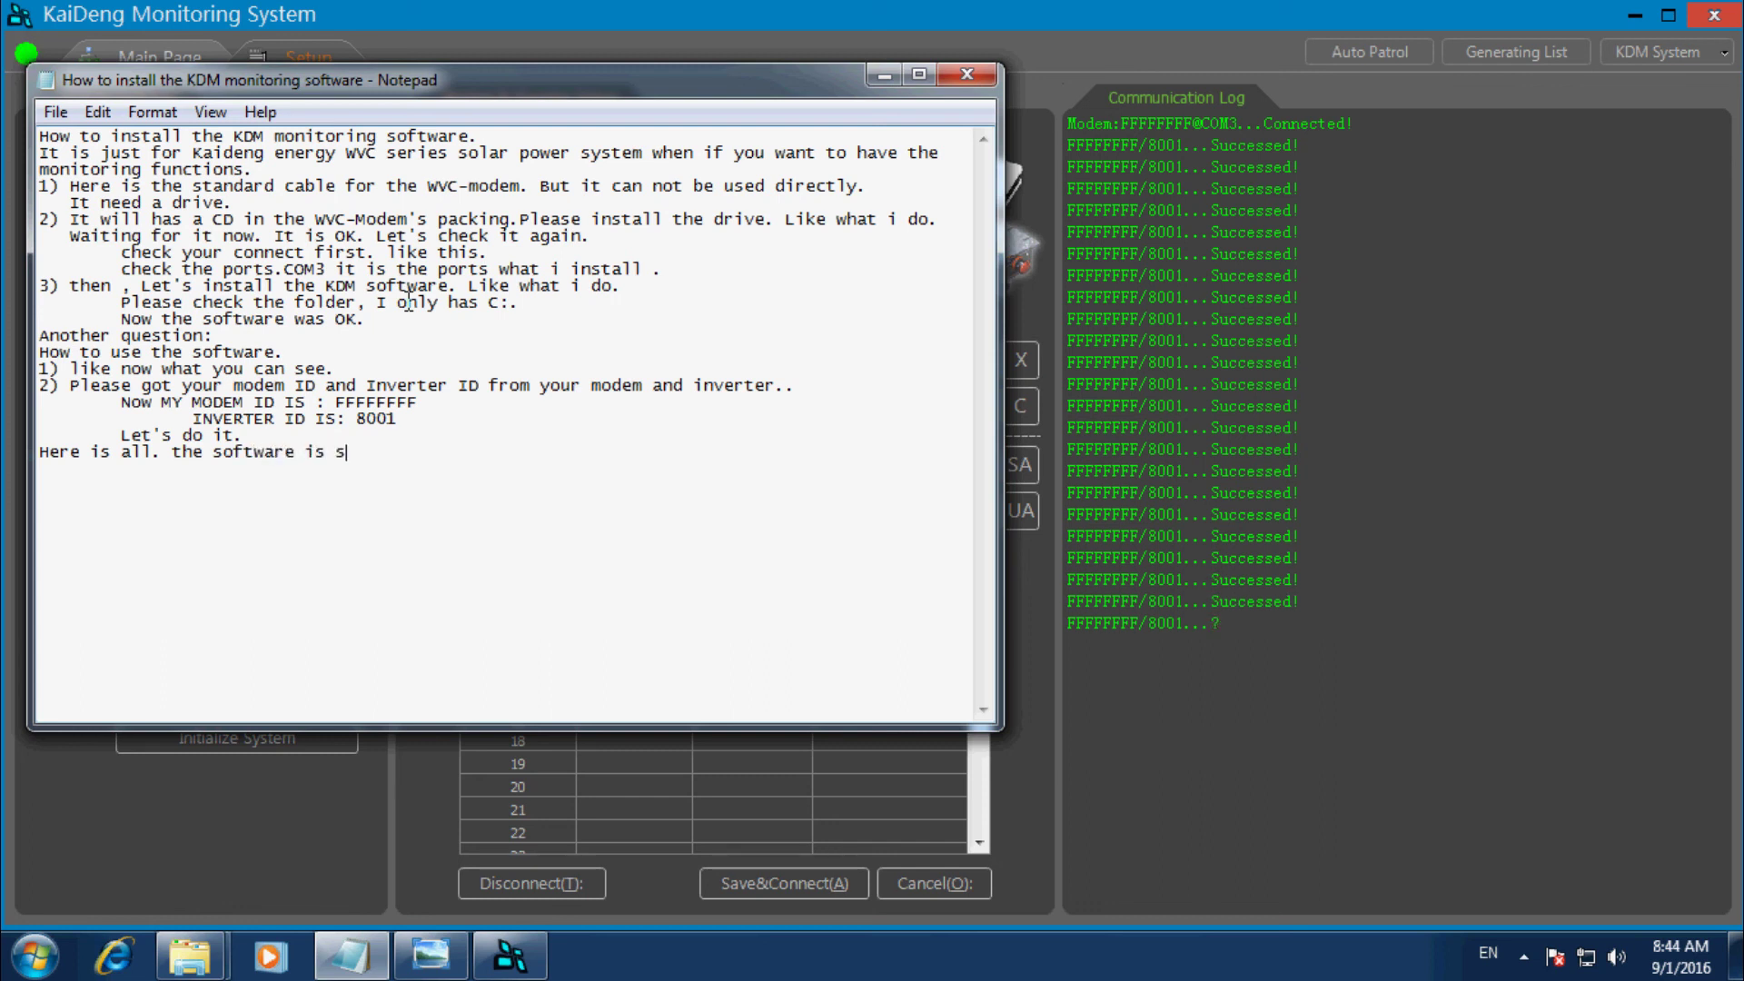
{"action": "type", "text": "uccess"}
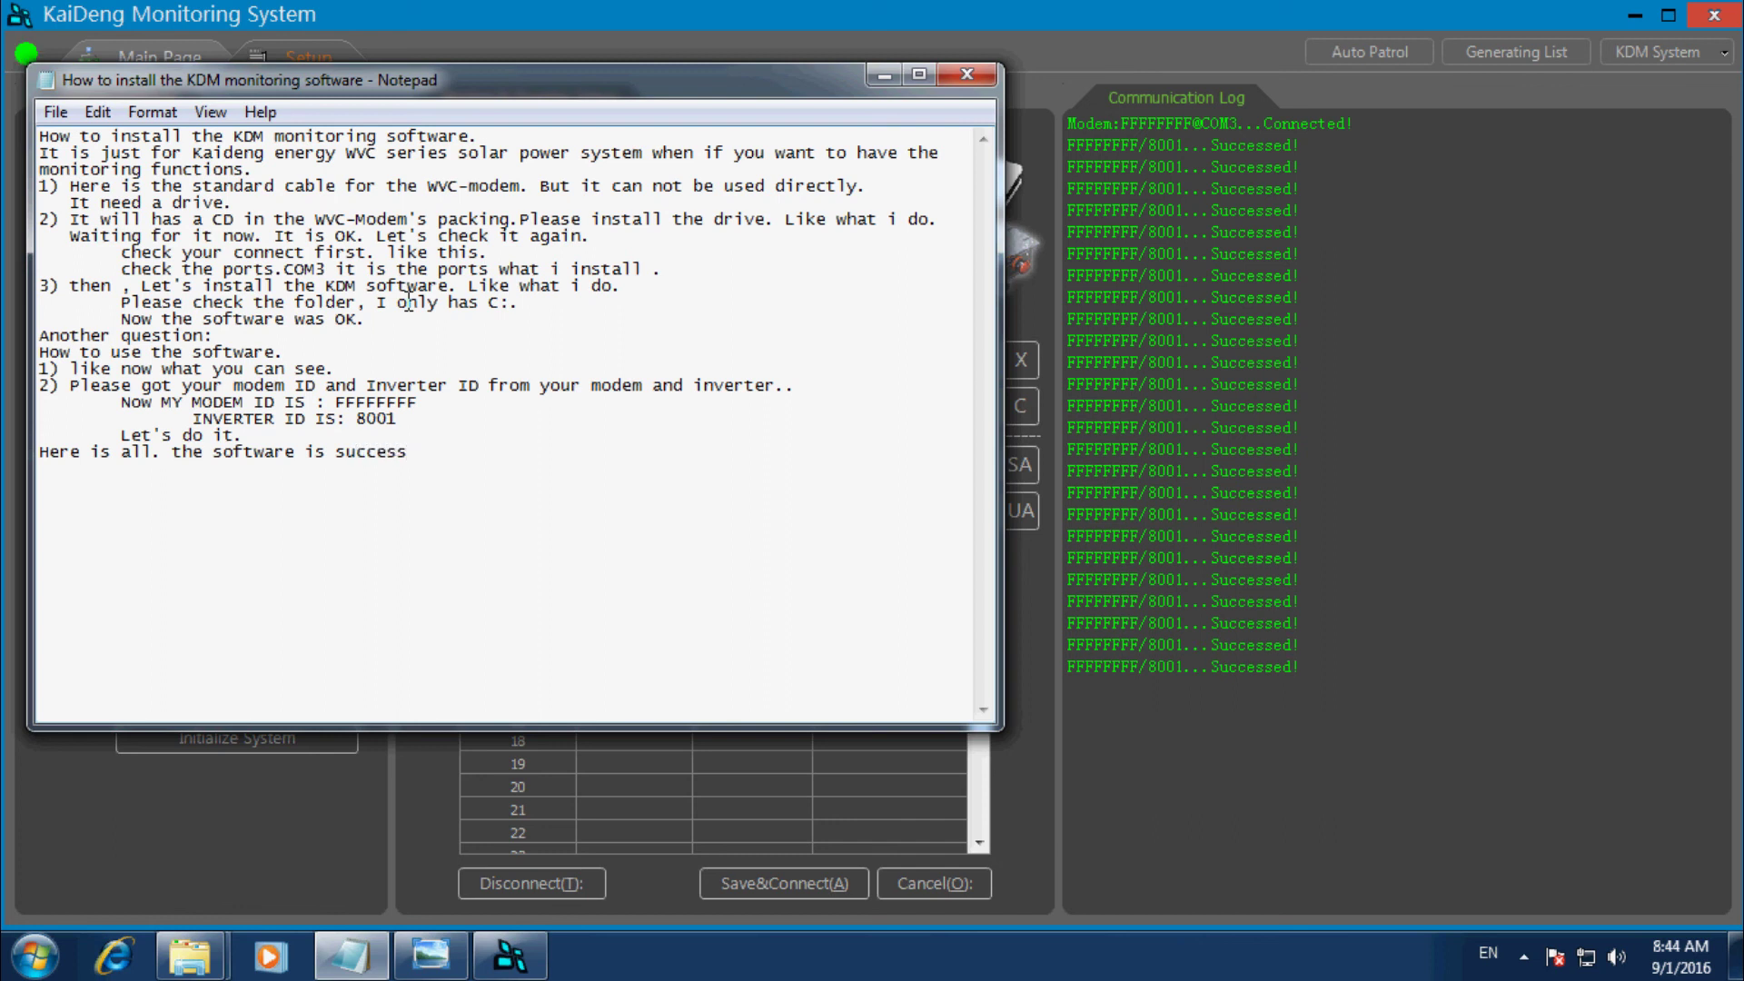
{"action": "type", "text": "."}
{"action": "key", "text": "Return"}
{"action": "type", "text": "Thank yo"}
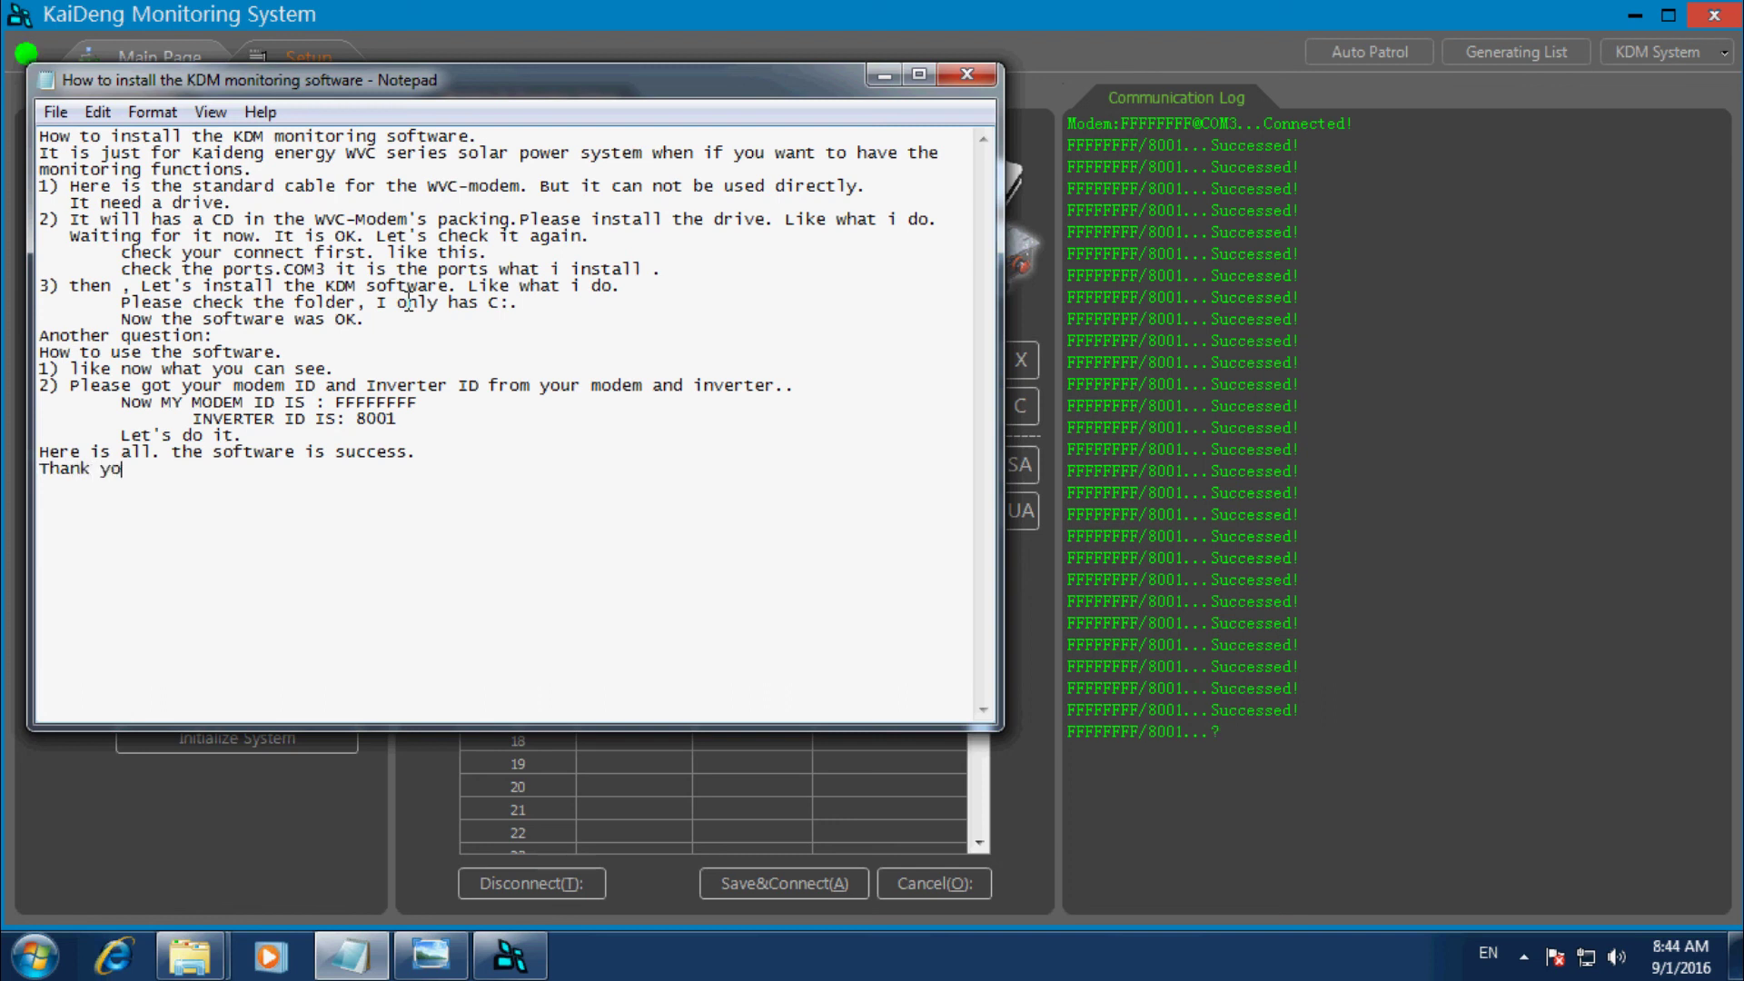
{"action": "type", "text": "u for you"}
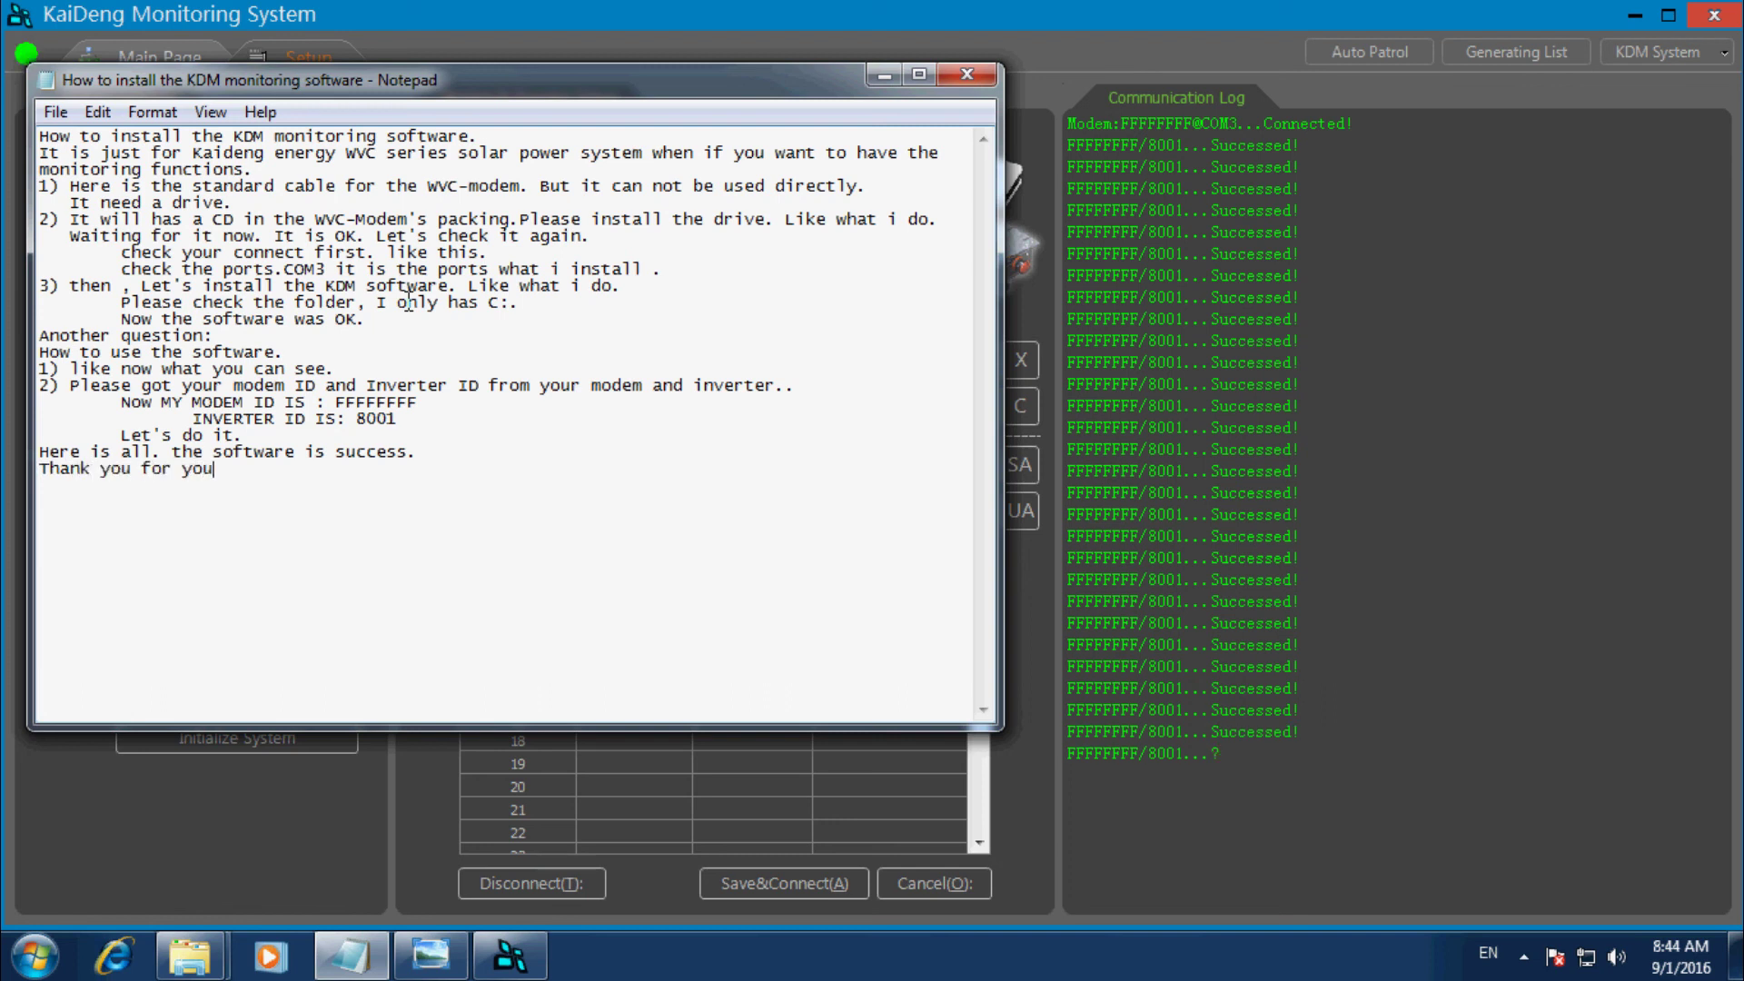
{"action": "type", "text": "r time."}
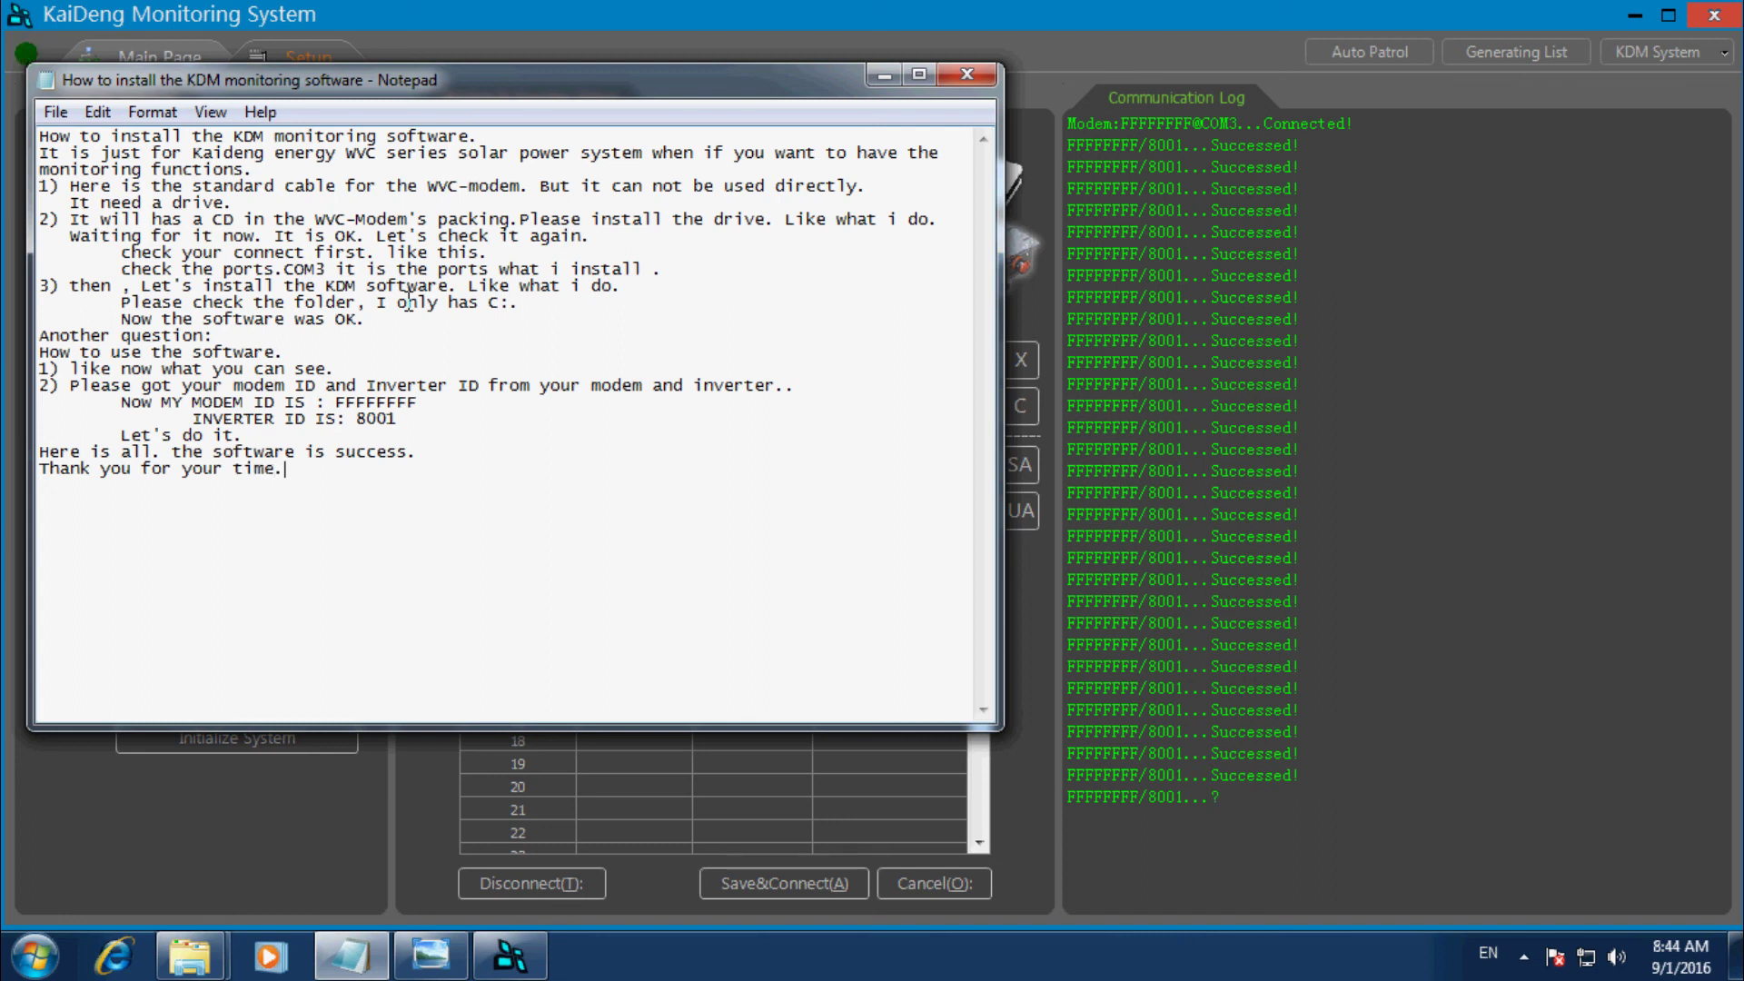
{"action": "key", "text": "Return"}
Add a line inviting readers with questions to e-mail the author's address.
{"action": "type", "text": "I"}
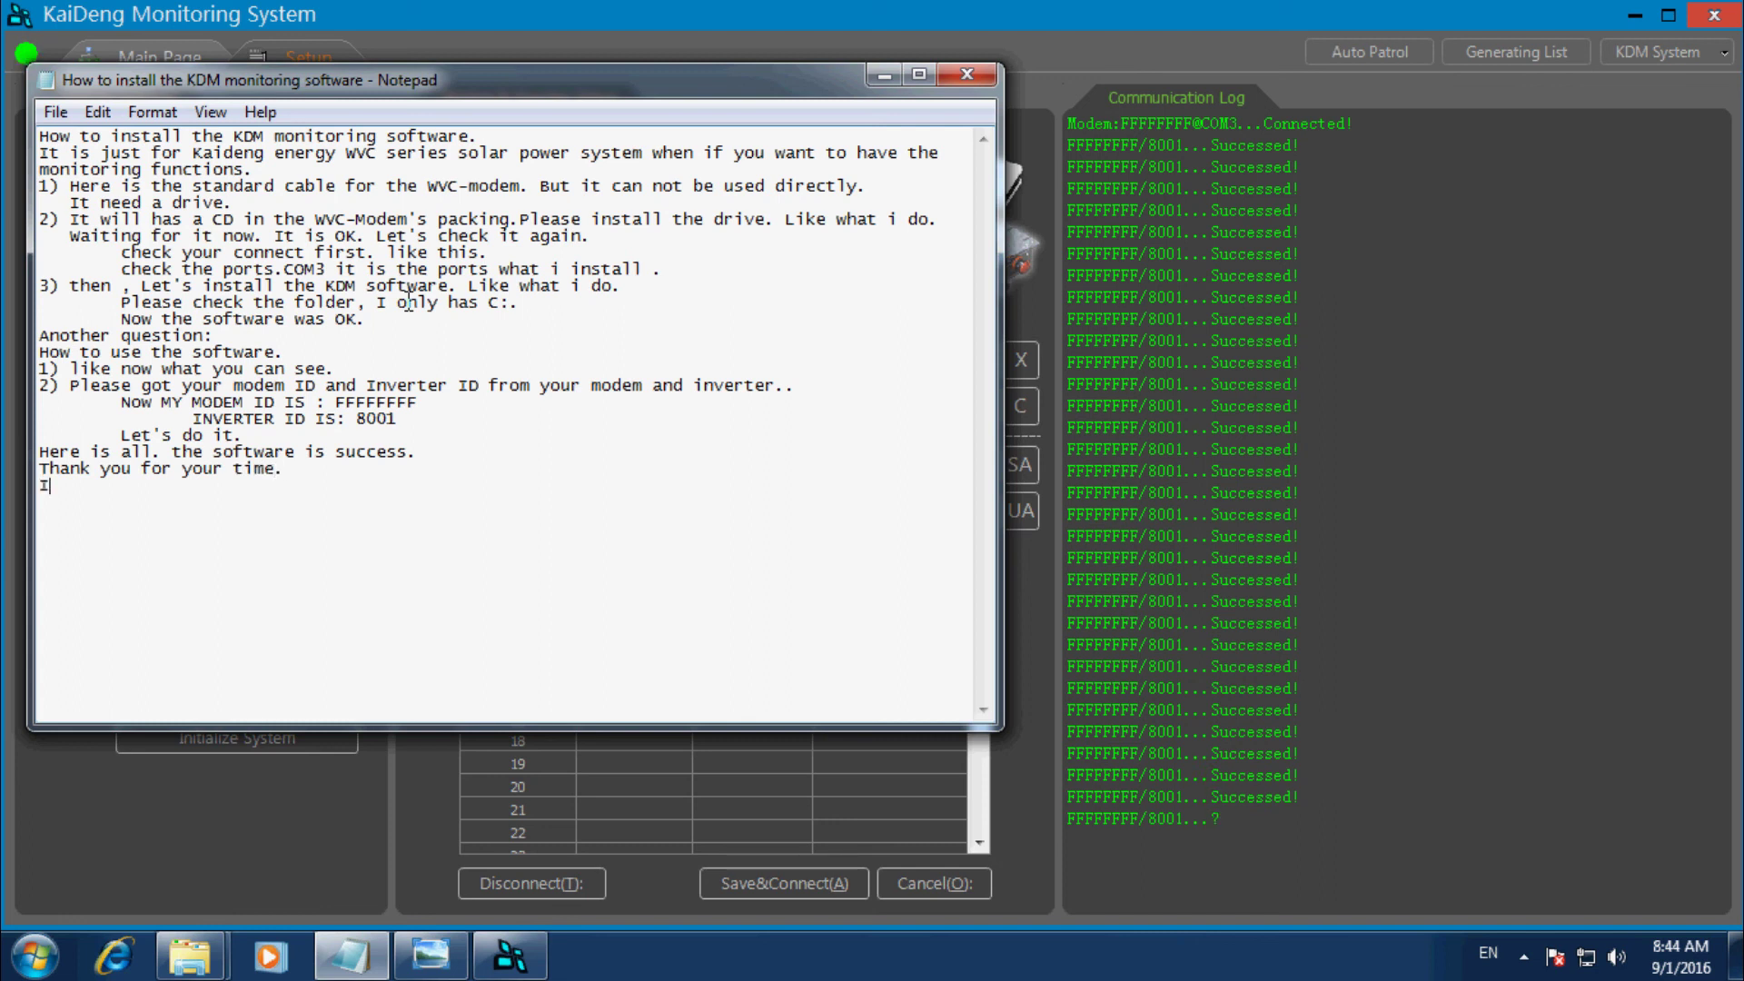
{"action": "type", "text": "f you has anyq"}
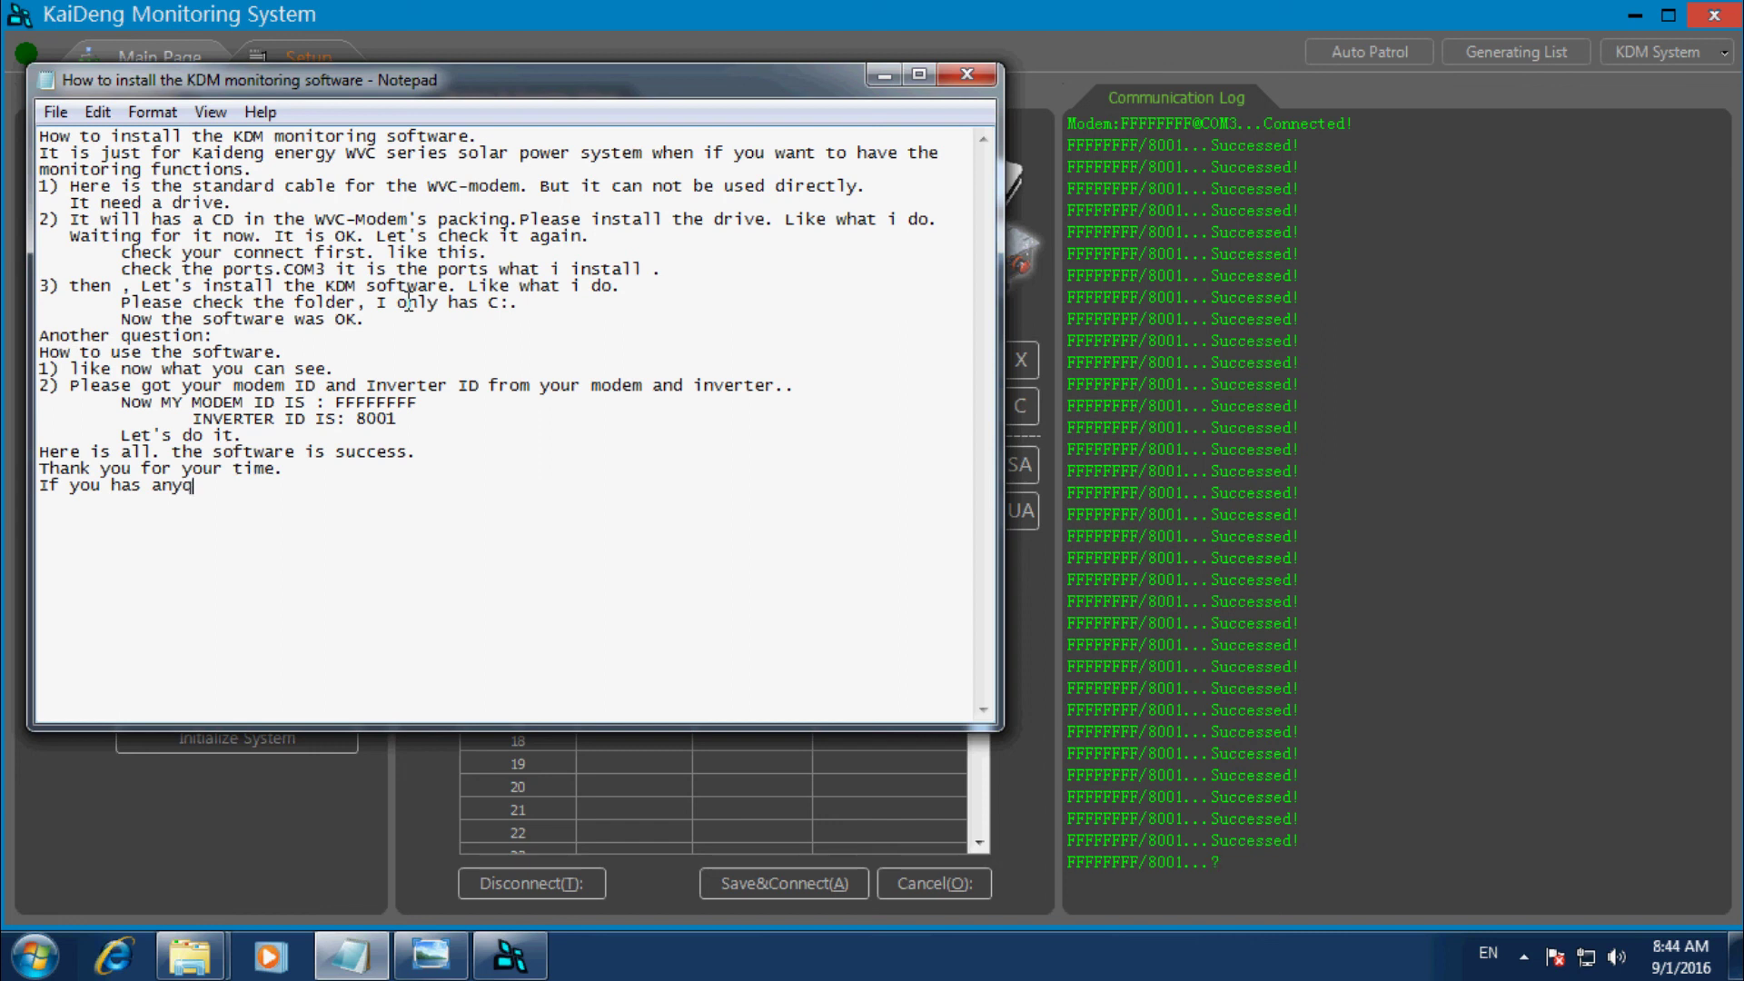
{"action": "key", "text": "BackSpace"}
{"action": "type", "text": "questi"}
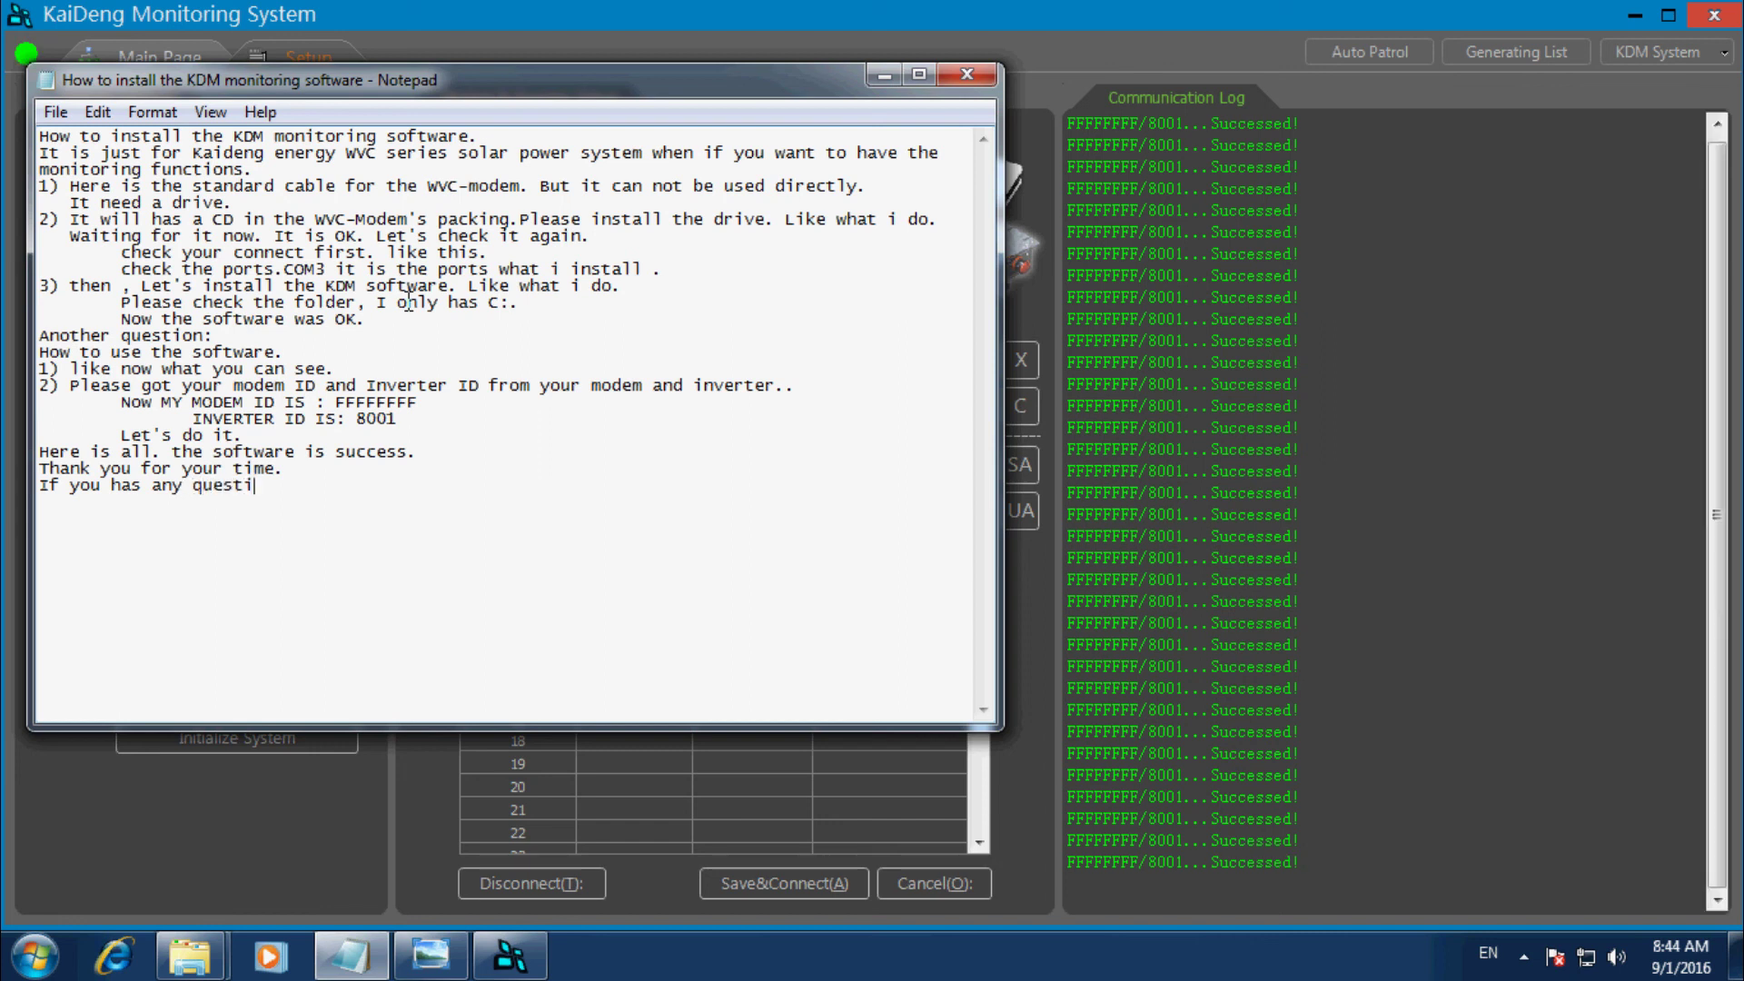
{"action": "type", "text": "on, Please e-mail"}
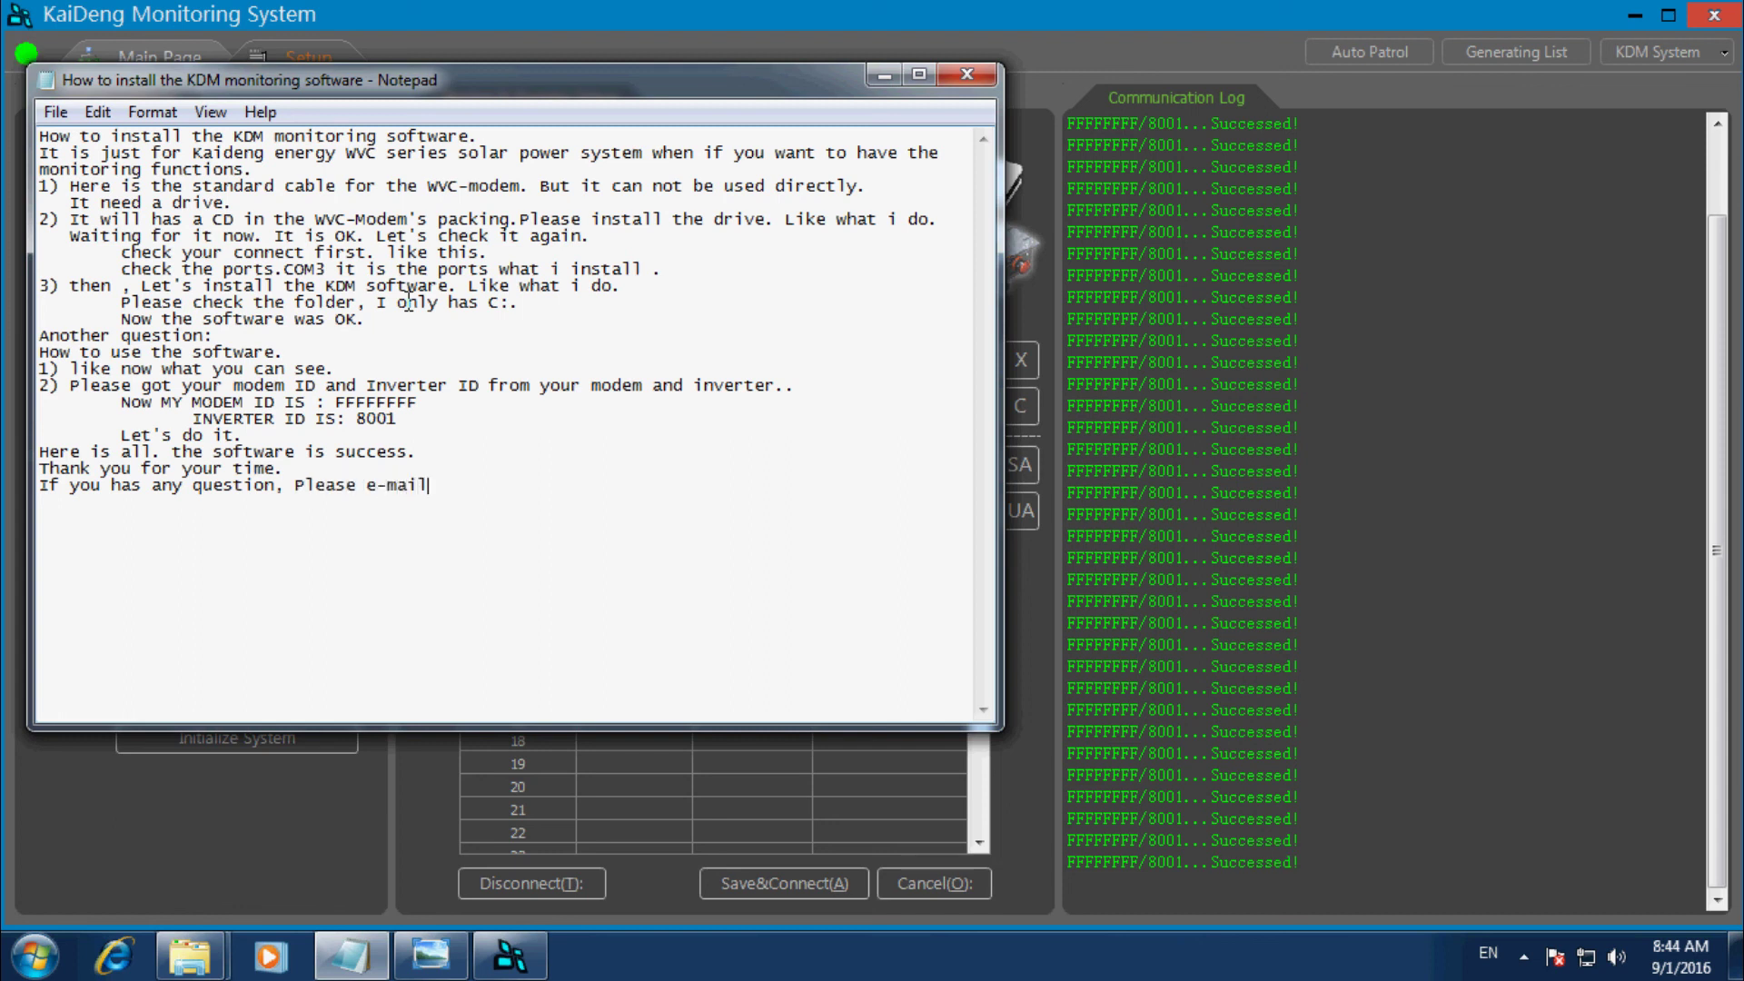
{"action": "type", "text": " to me"}
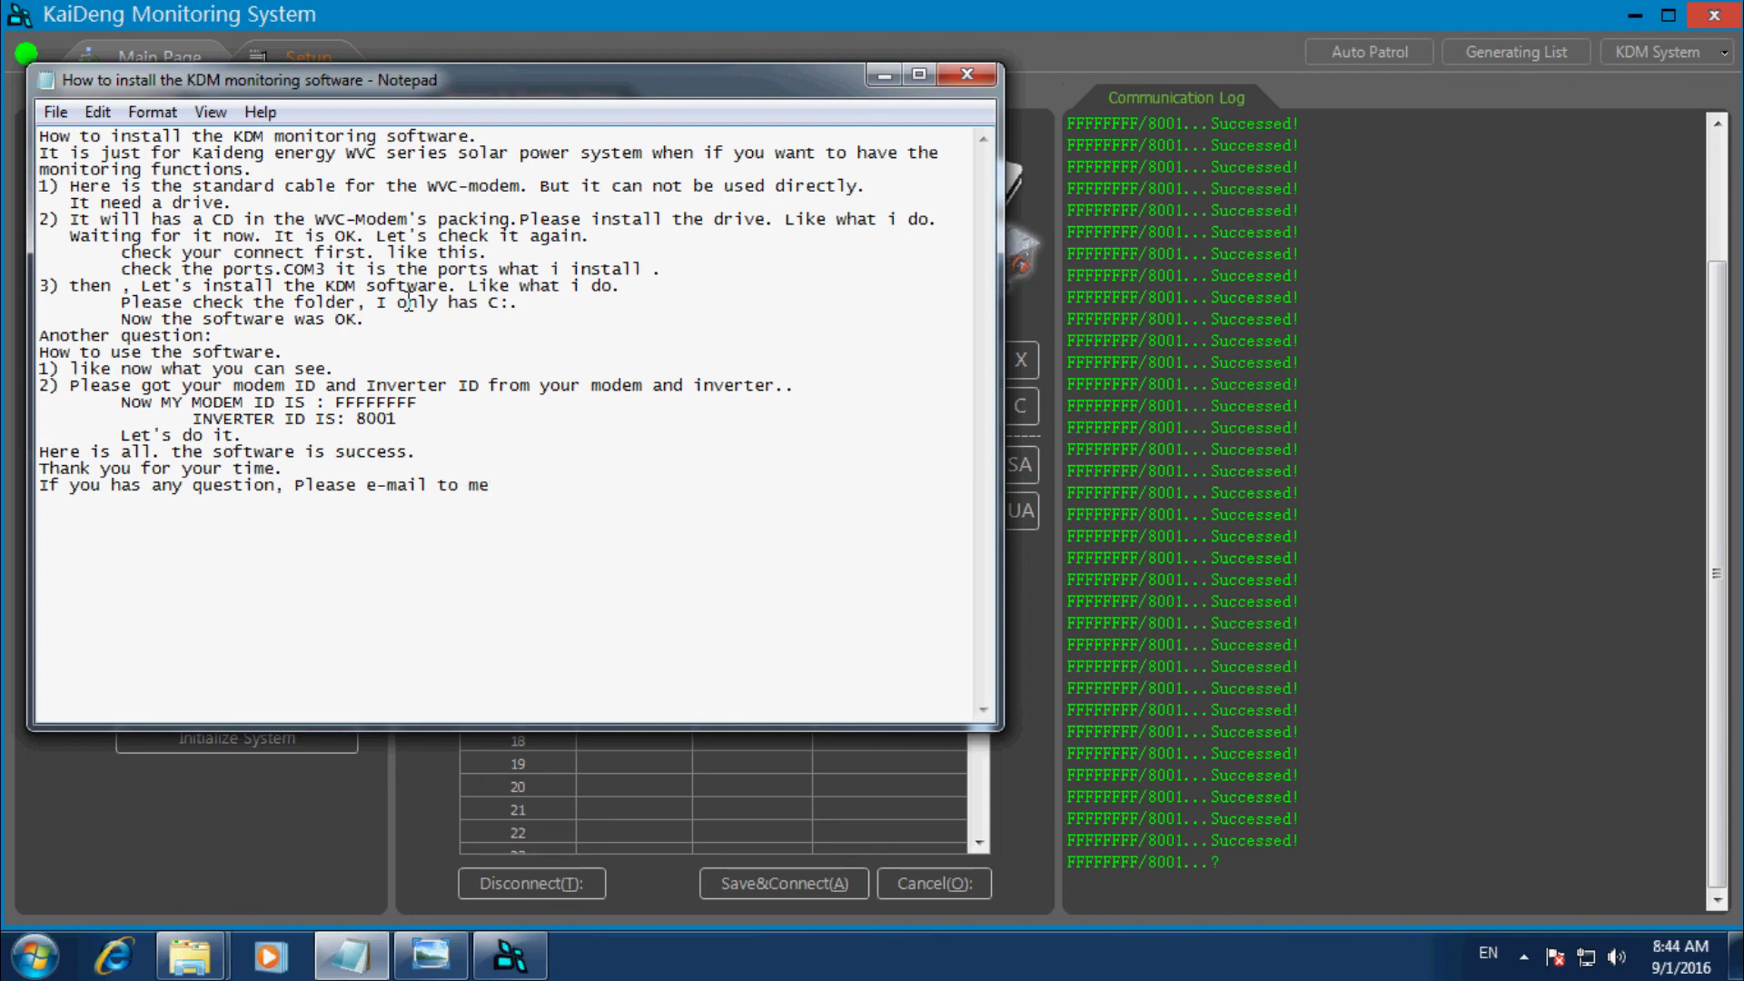
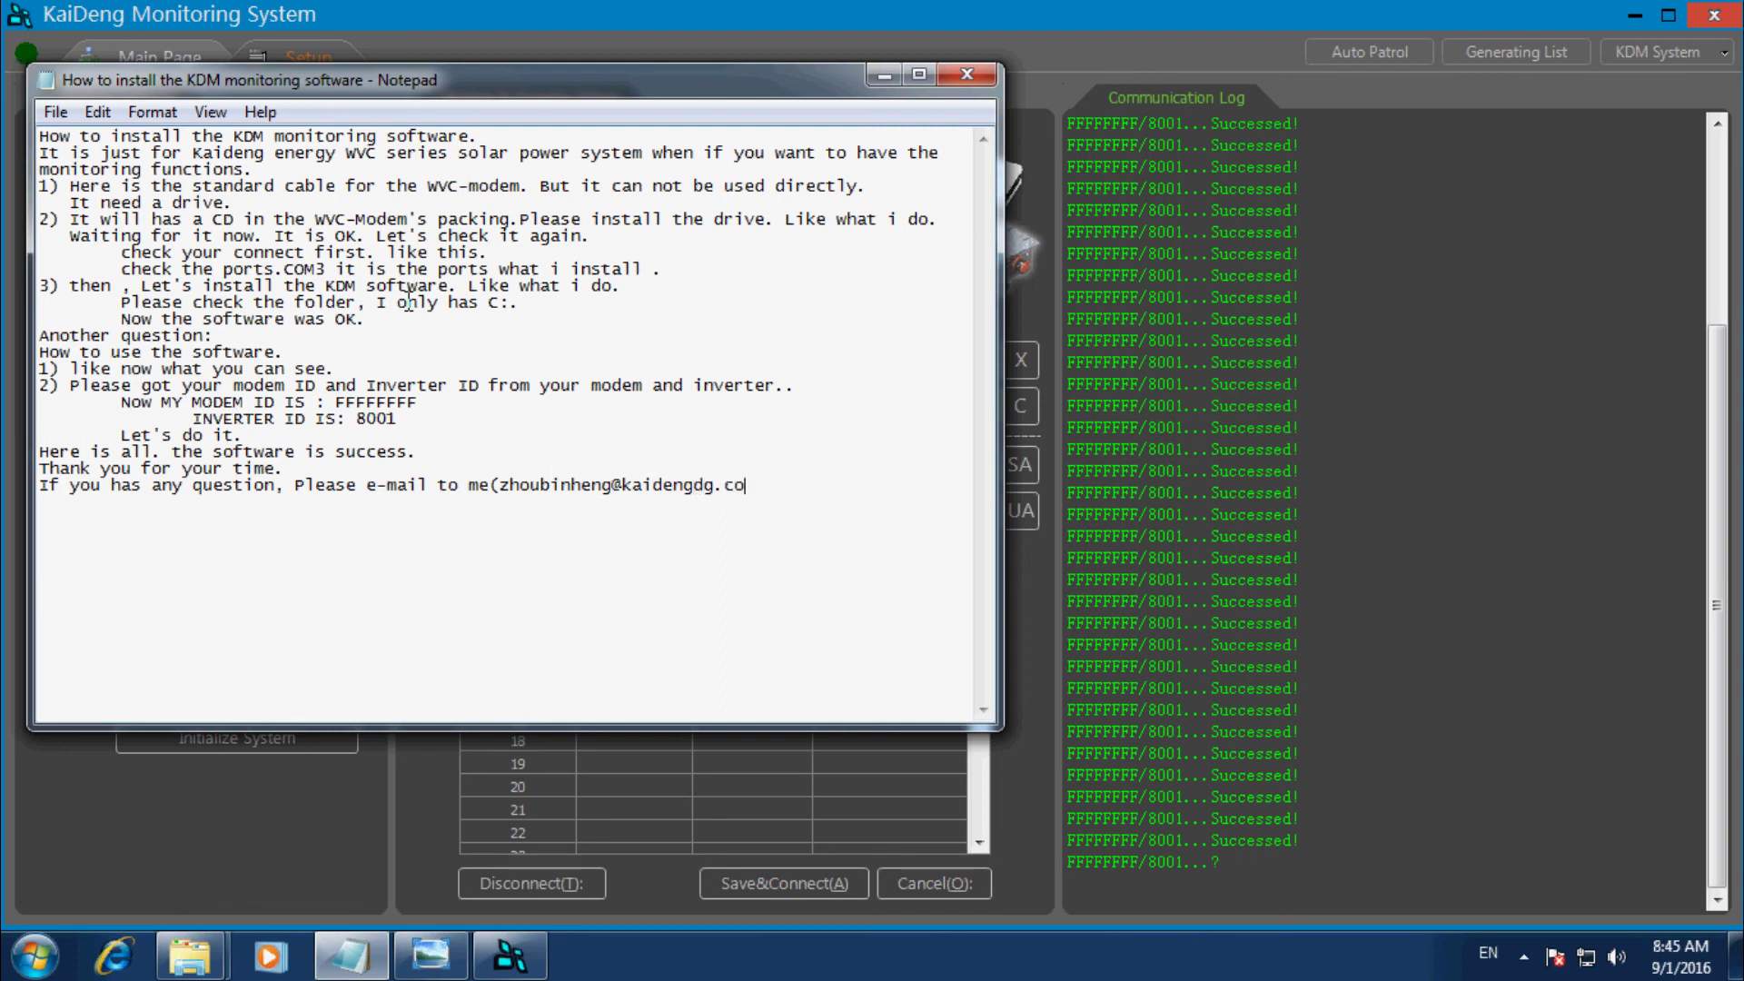
{"action": "key", "text": "Return"}
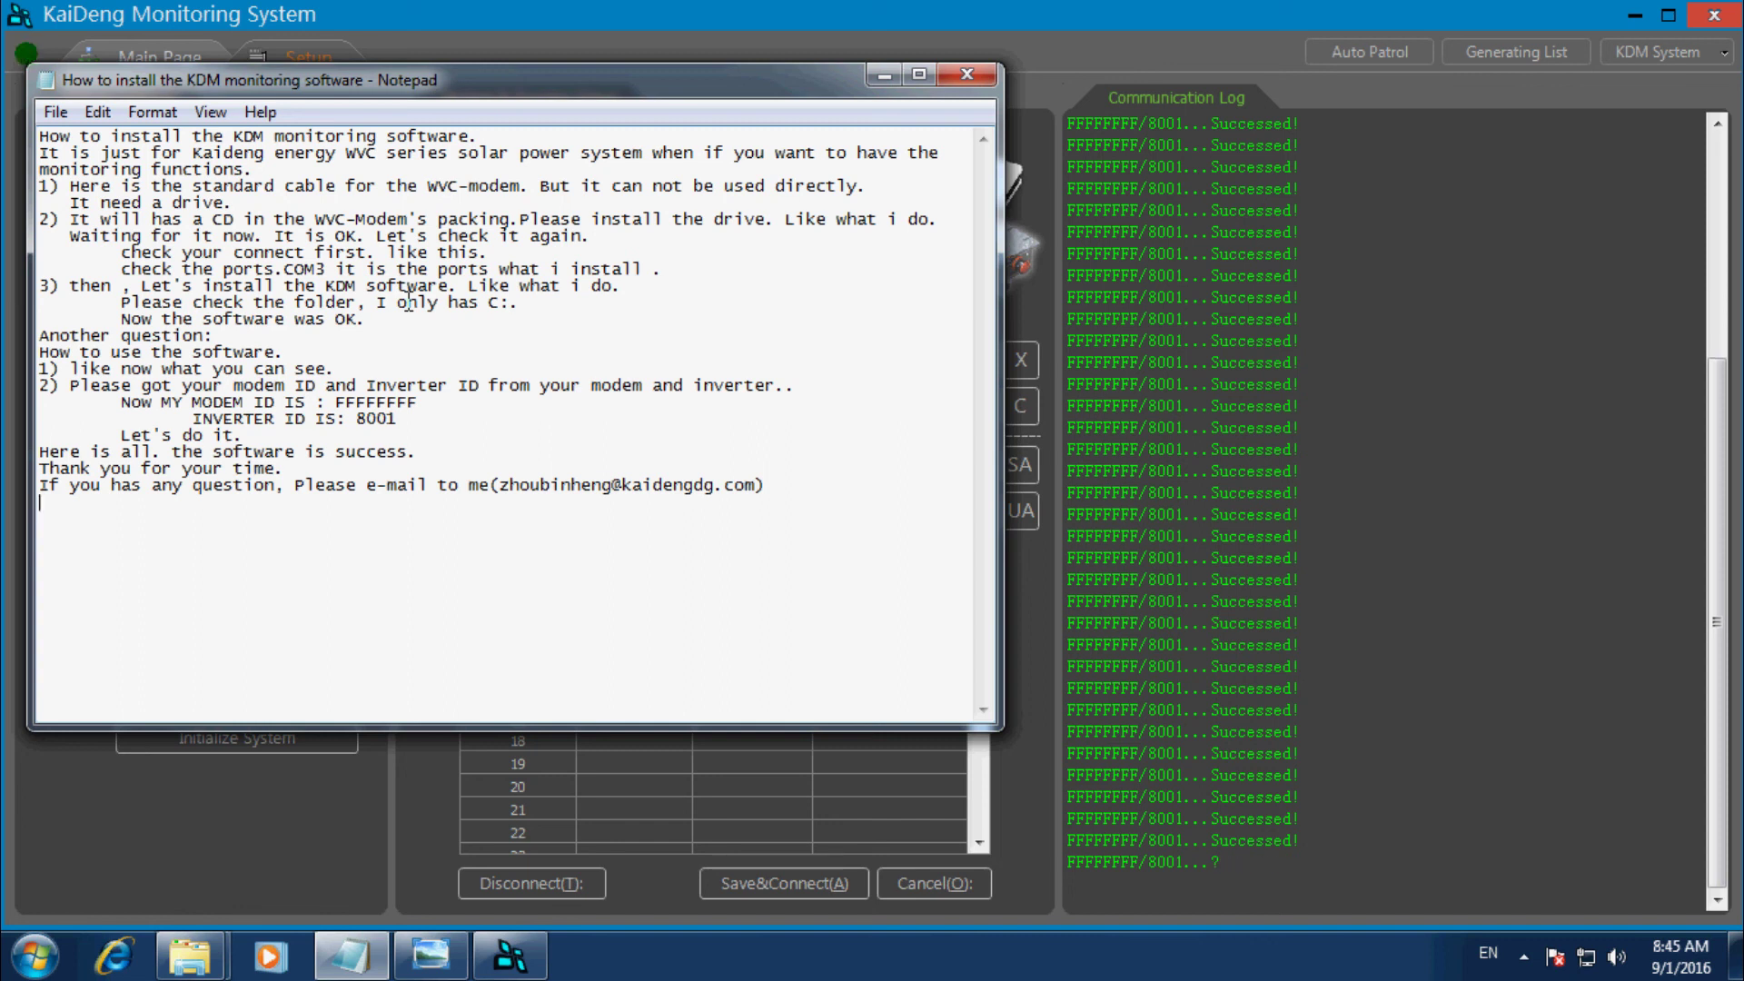